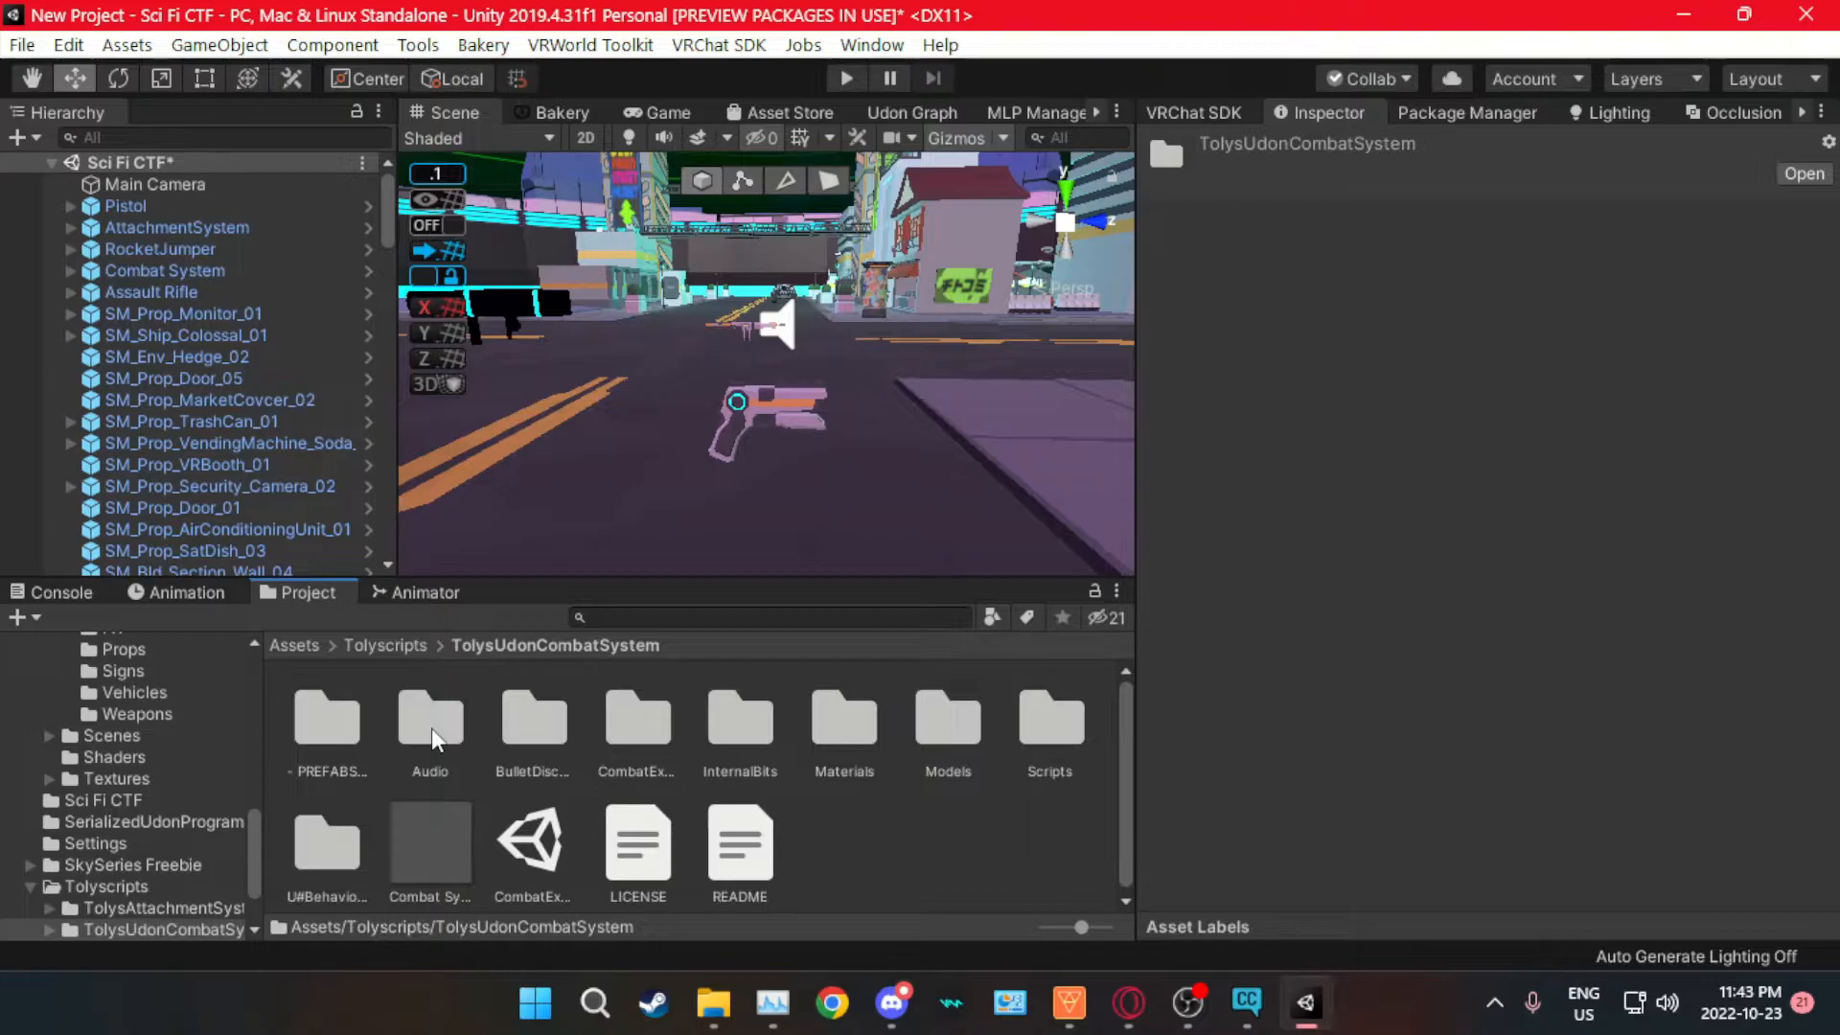
# - Place the PoliceSMG prefab from the combat system's - PREFABS - folder into the scene near the pistol
pyautogui.doubleClick(341, 721)
pyautogui.press('w')
pyautogui.moveTo(740, 479)
pyautogui.mouseDown(button='right')
pyautogui.moveTo(731, 440)
pyautogui.moveTo(766, 460)
pyautogui.mouseUp(button='right')
pyautogui.press('s')
pyautogui.click(469, 849)
pyautogui.moveTo(471, 849); pyautogui.dragTo(724, 544)
pyautogui.moveTo(724, 545); pyautogui.dragTo(924, 521, button='right')
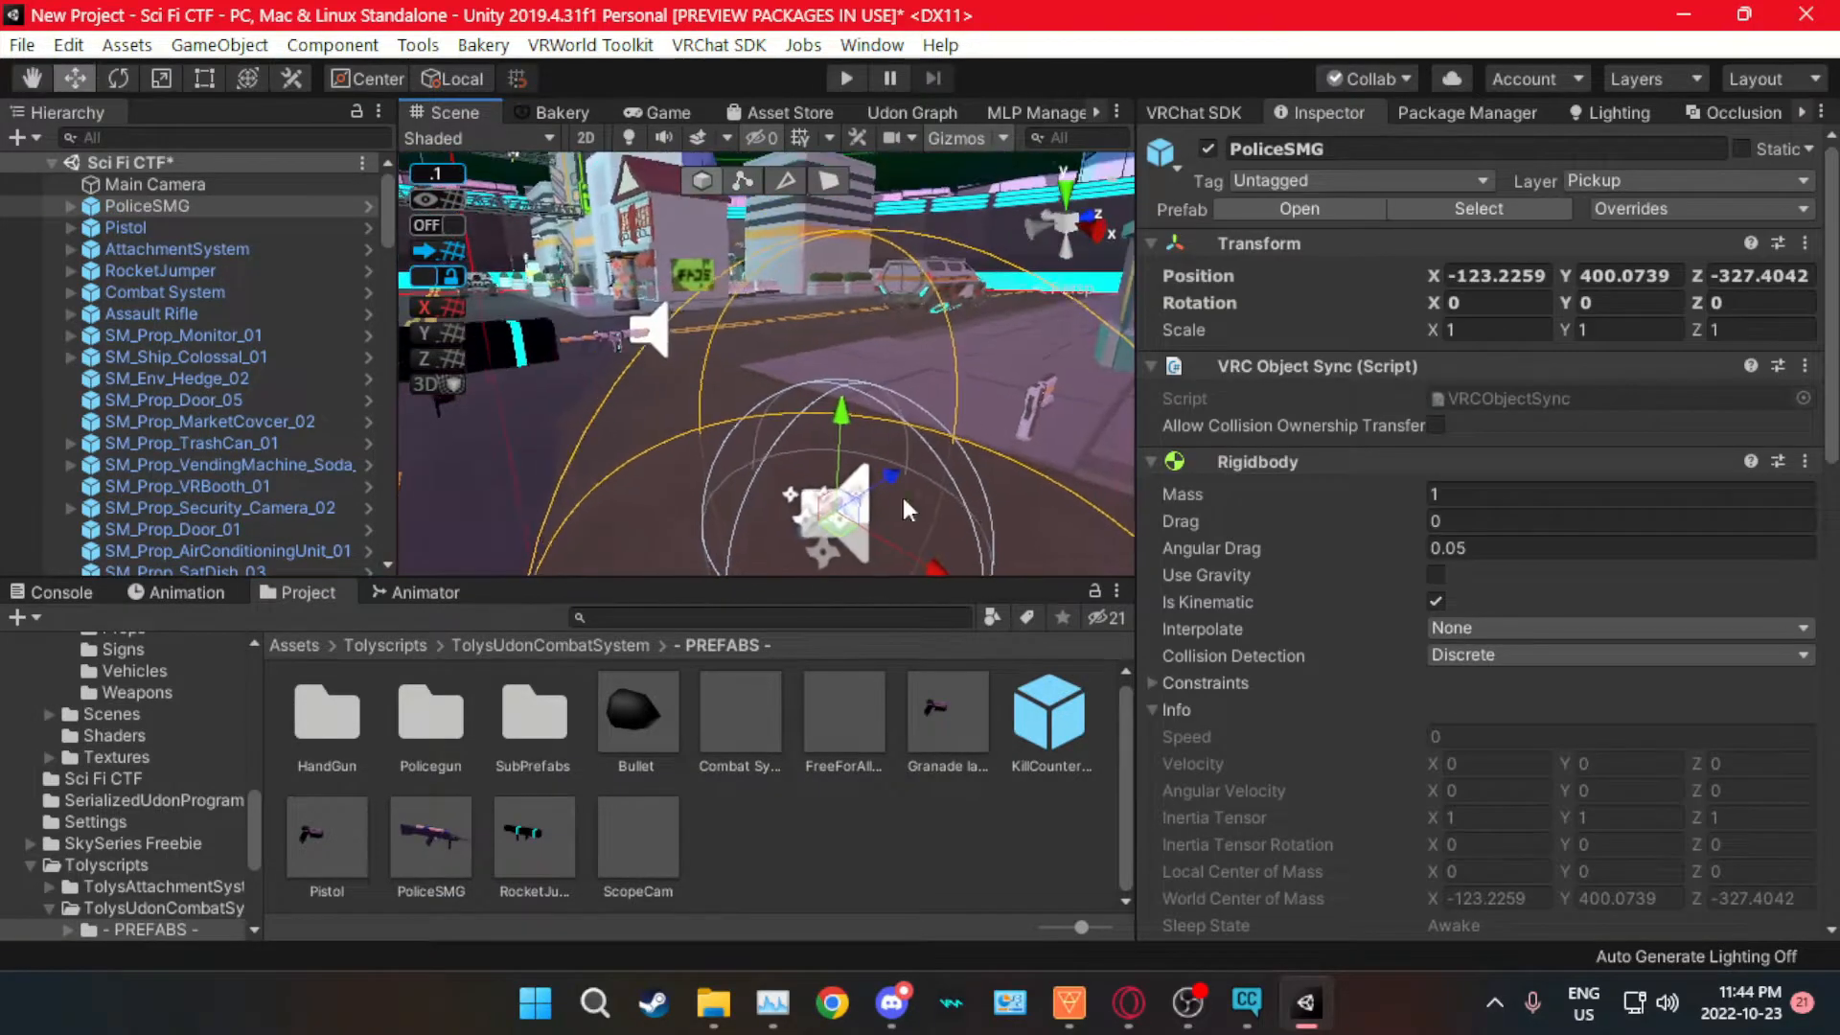
# - Hide the scene gizmos and move PoliceSMG next to the pistol, at about X -122.34, Y 401.21, Z -327.30
pyautogui.moveTo(847, 411); pyautogui.dragTo(1106, 462)
pyautogui.click(956, 139)
pyautogui.moveTo(973, 315); pyautogui.dragTo(980, 272)
pyautogui.press('w')
pyautogui.moveTo(977, 287); pyautogui.dragTo(847, 370, button='right')
pyautogui.moveTo(864, 355); pyautogui.dragTo(920, 419)
pyautogui.press('d')
pyautogui.moveTo(920, 419); pyautogui.dragTo(752, 383, button='right')
# - Copy the Pickup Event Transferer component from PoliceSMG and paste it as a new component on Pistol
pyautogui.scroll(-6, 1250, 603)
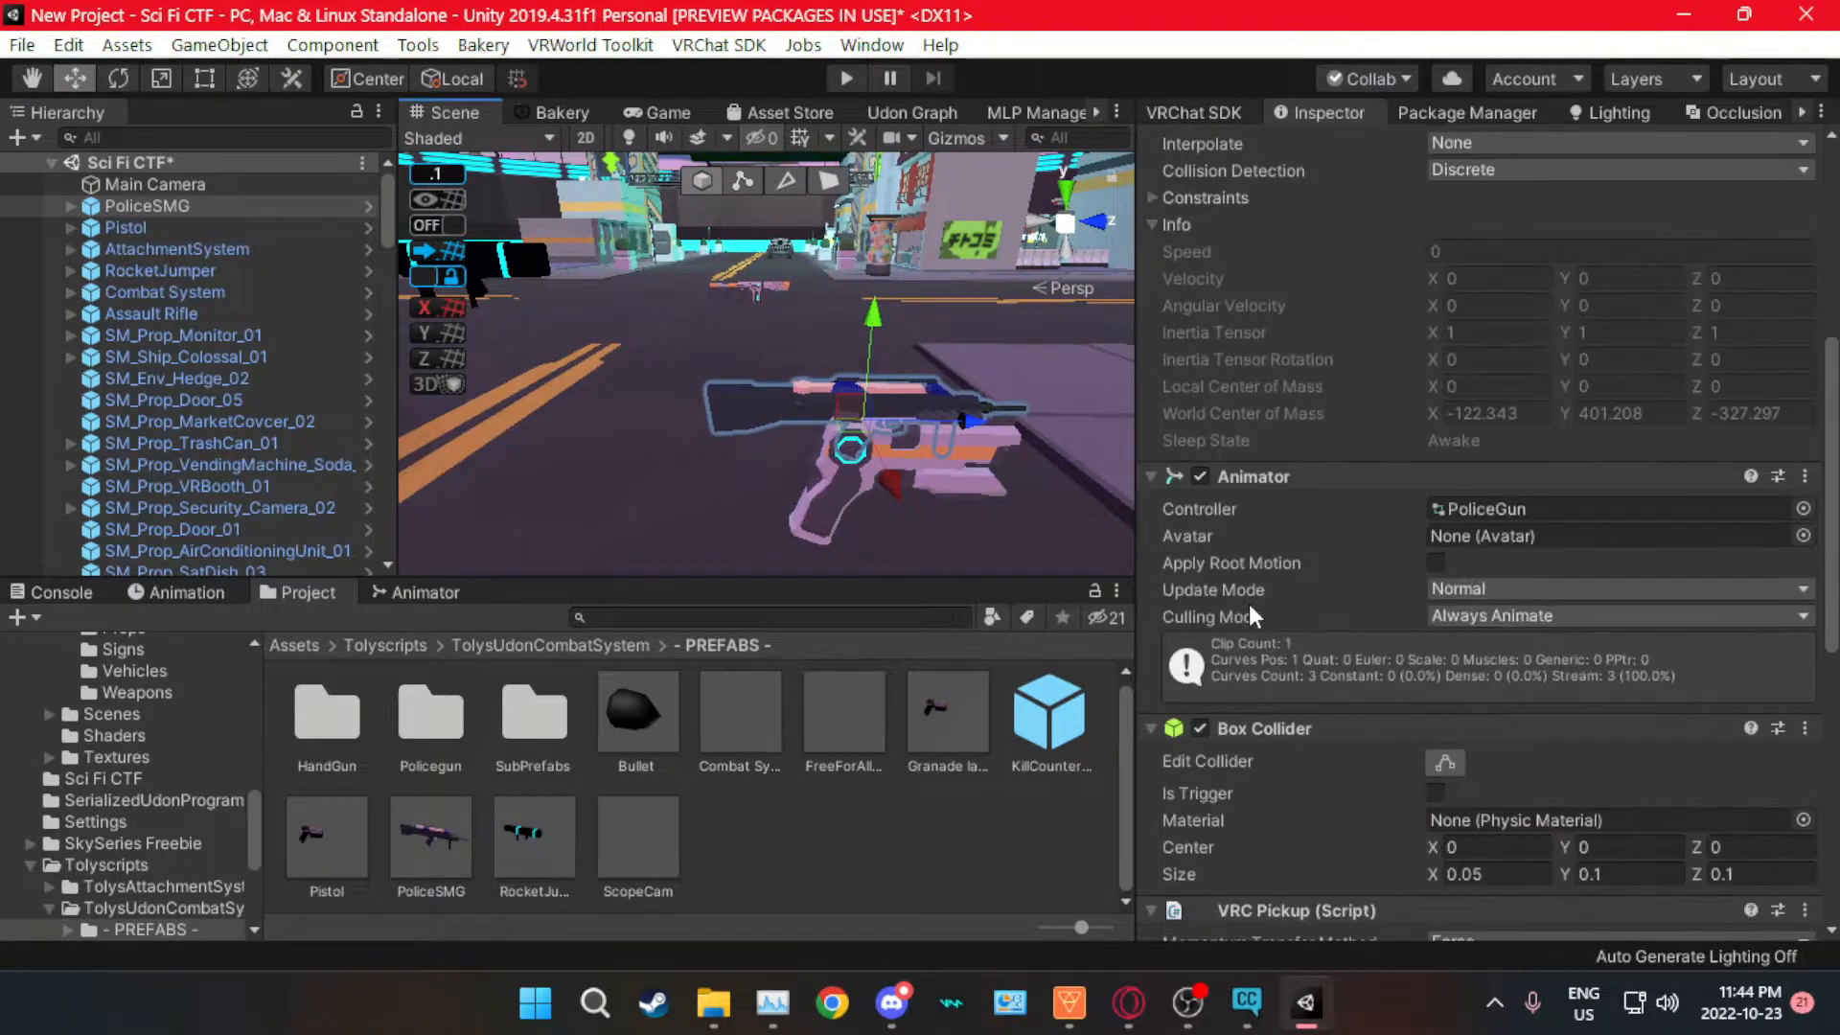
pyautogui.scroll(-7, 1250, 603)
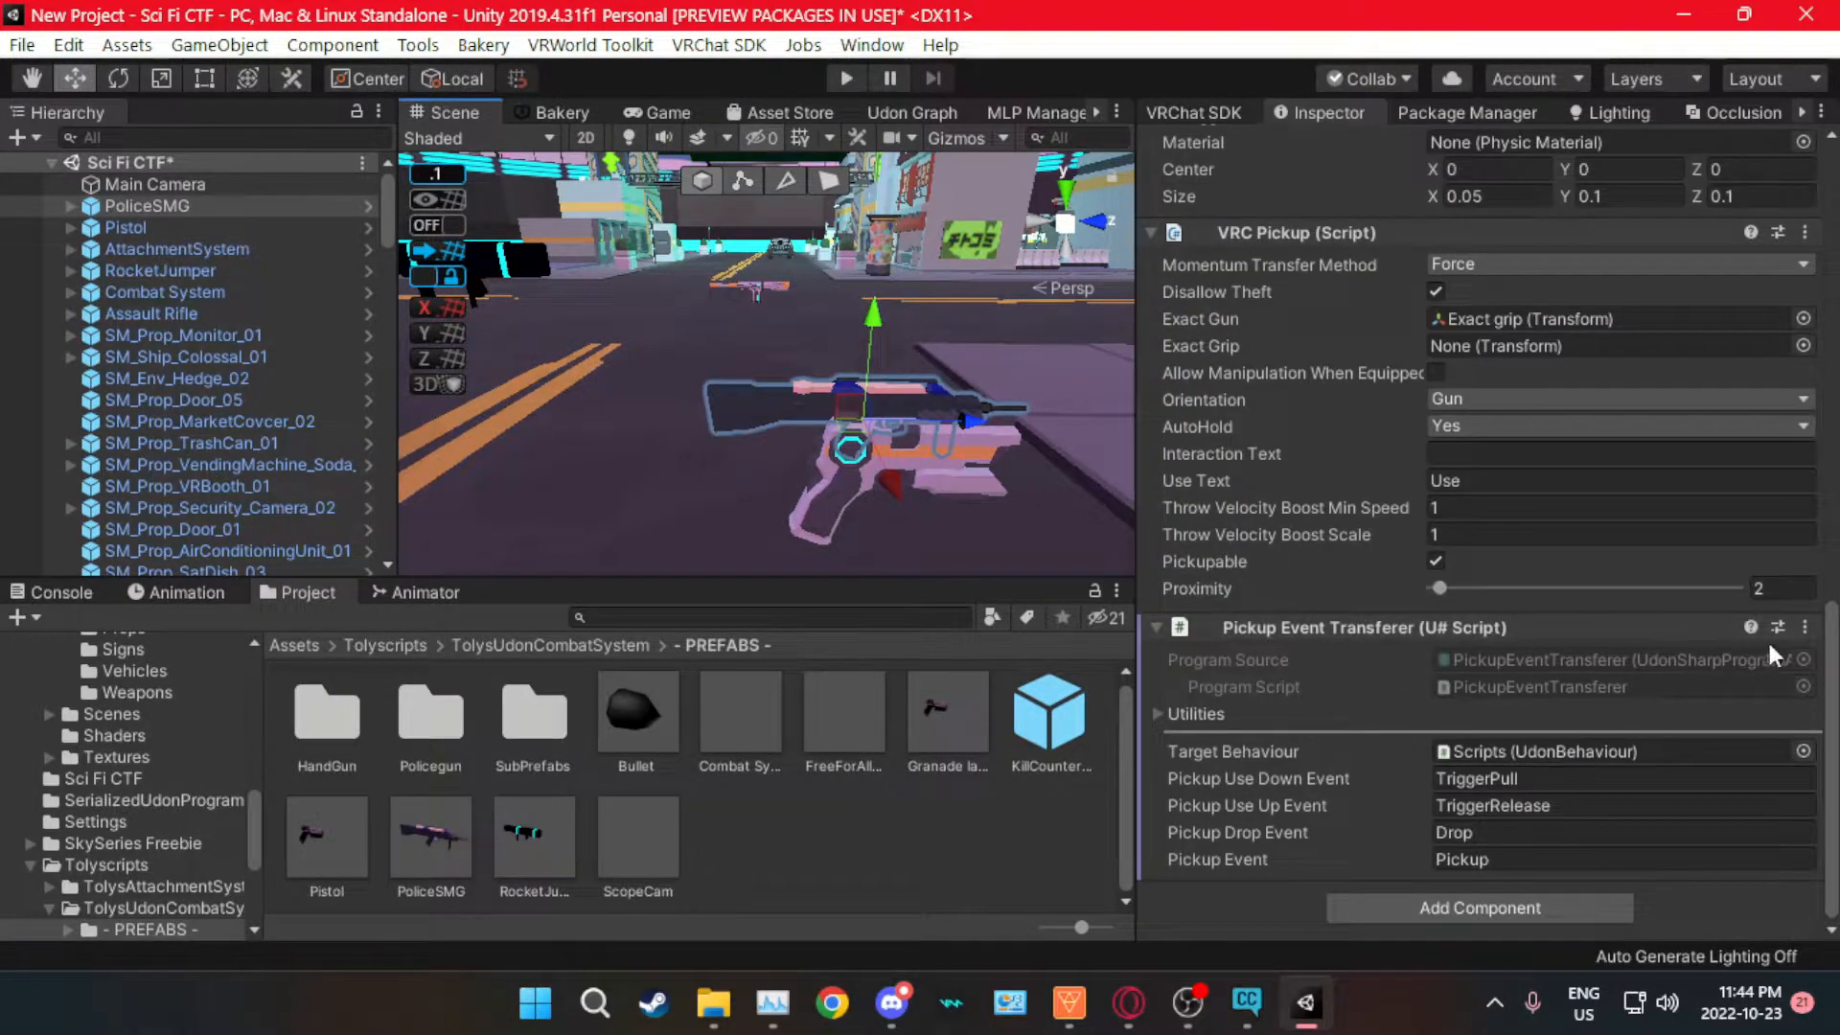
pyautogui.click(1808, 629)
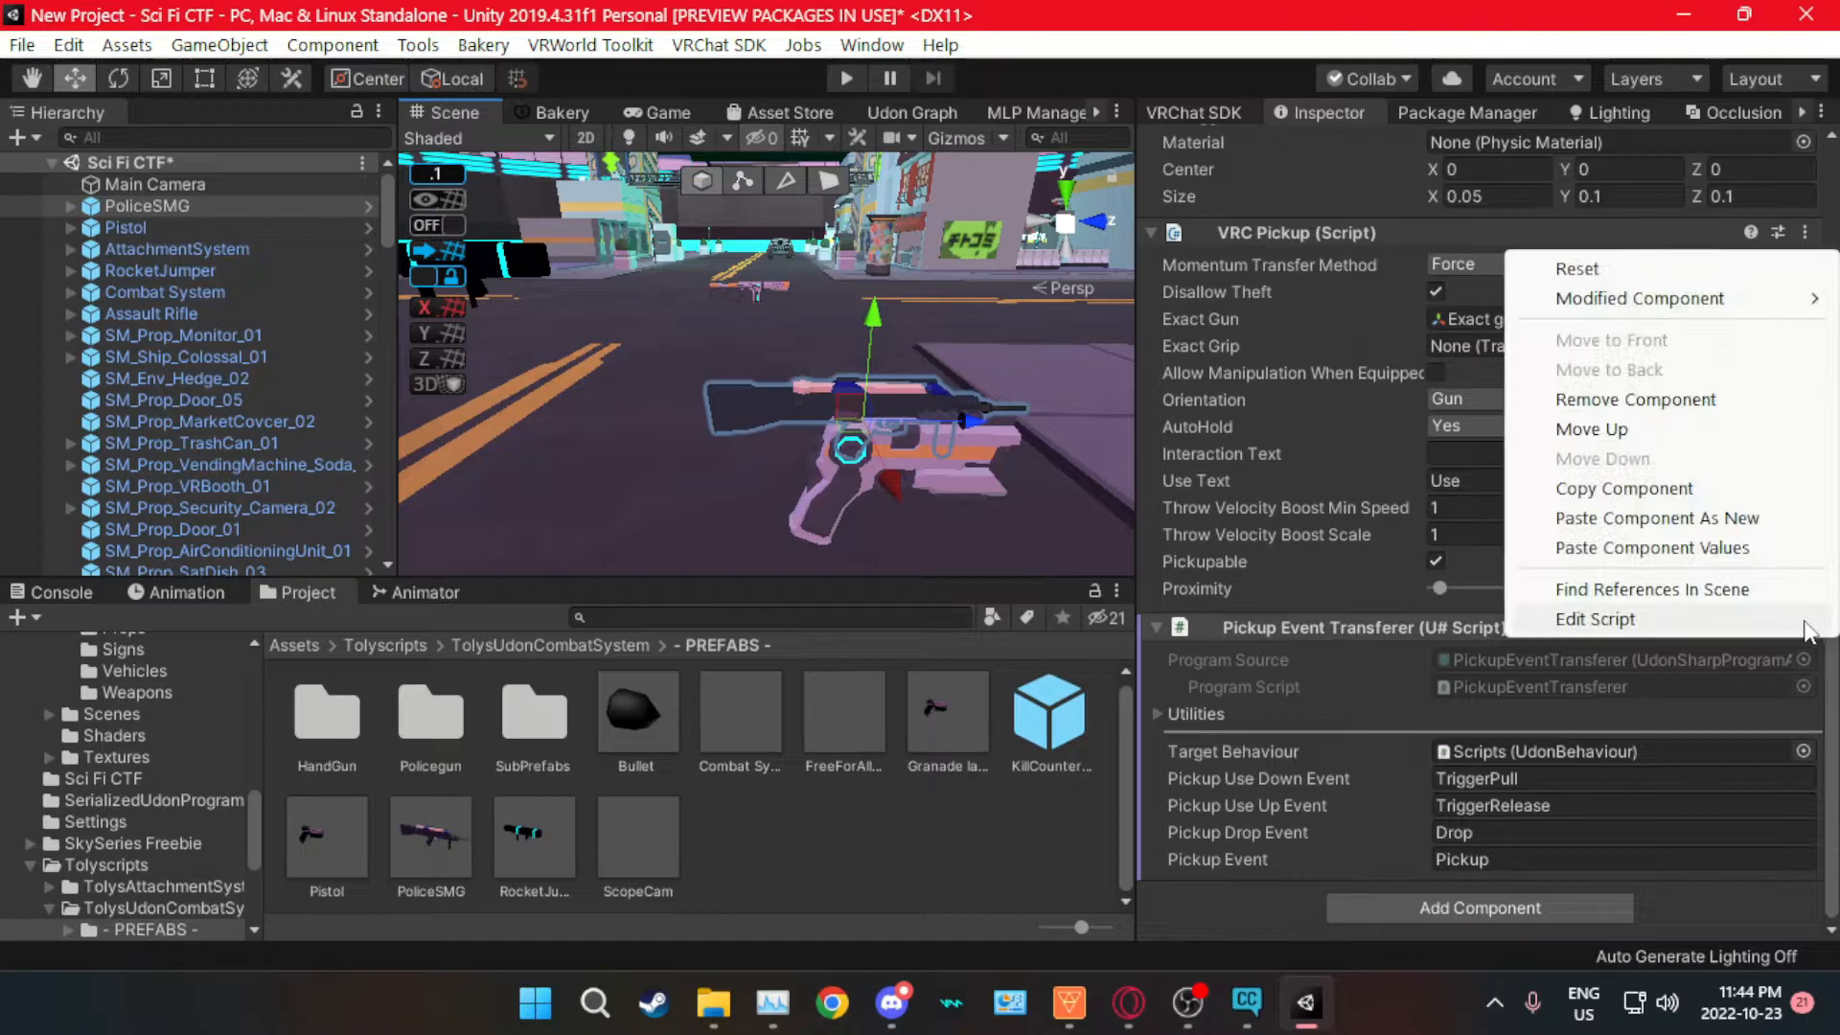
pyautogui.click(1619, 489)
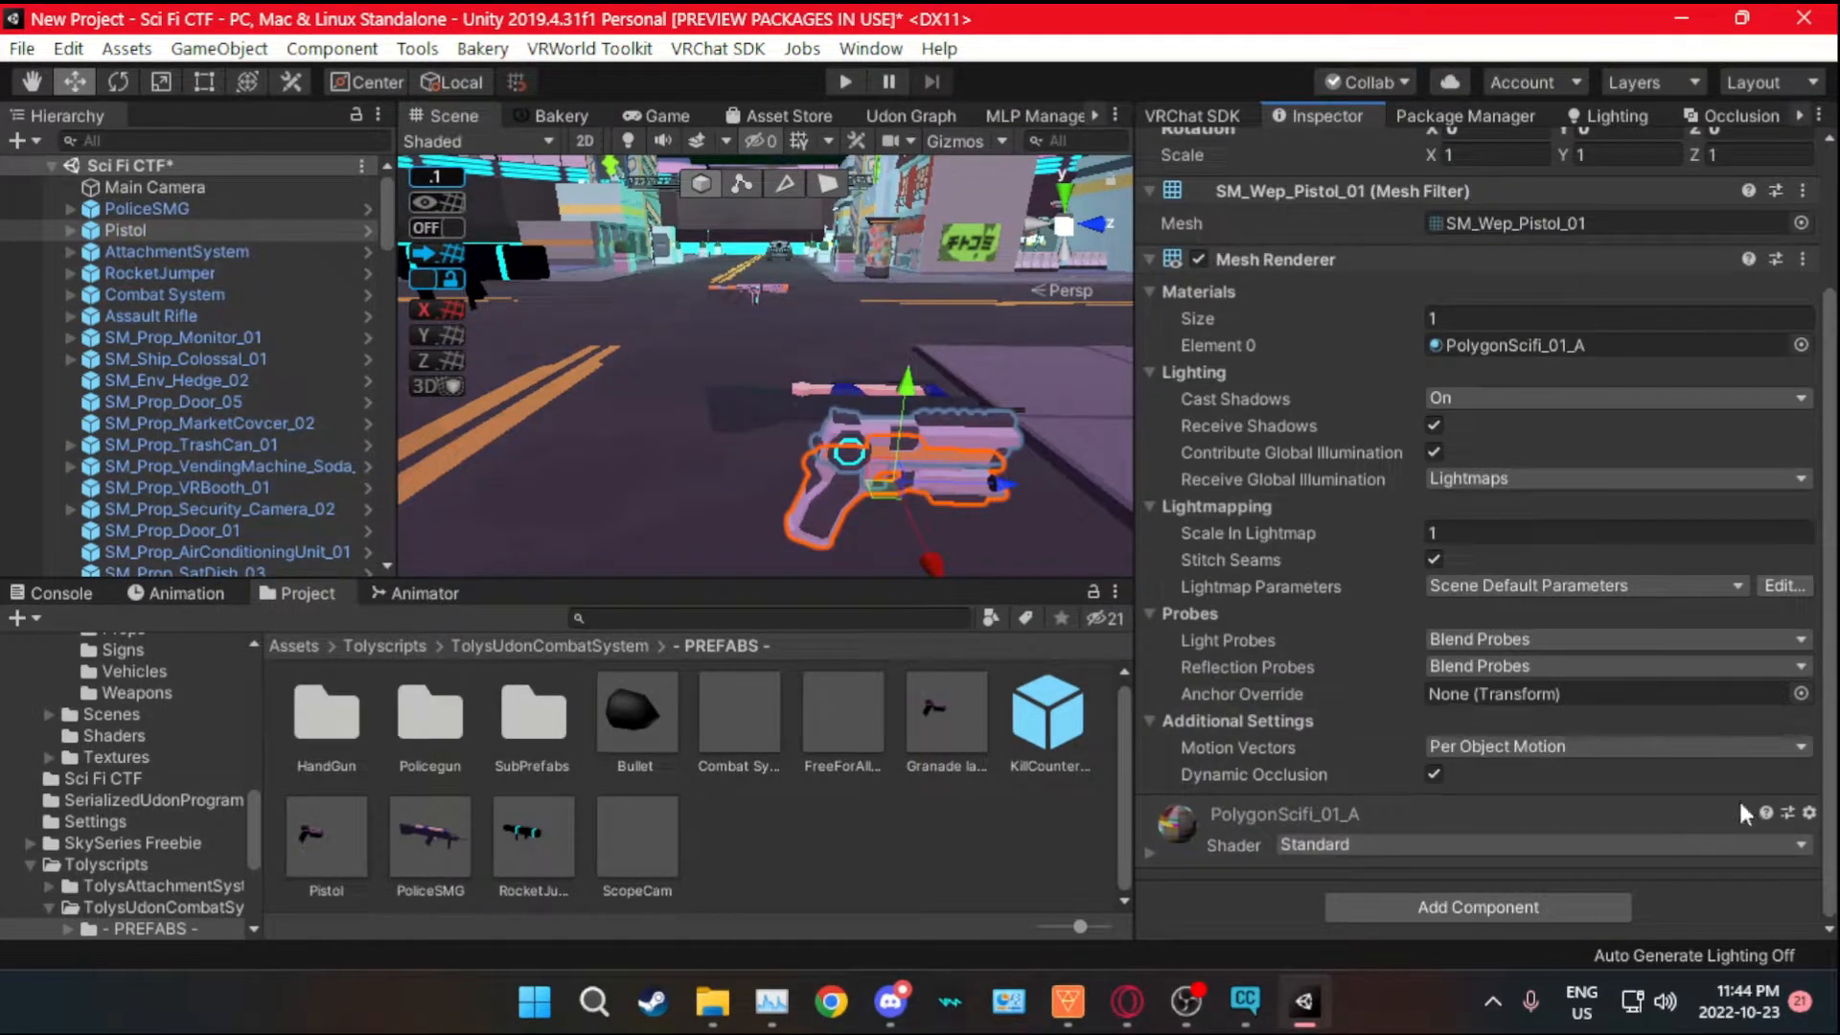
pyautogui.click(1802, 259)
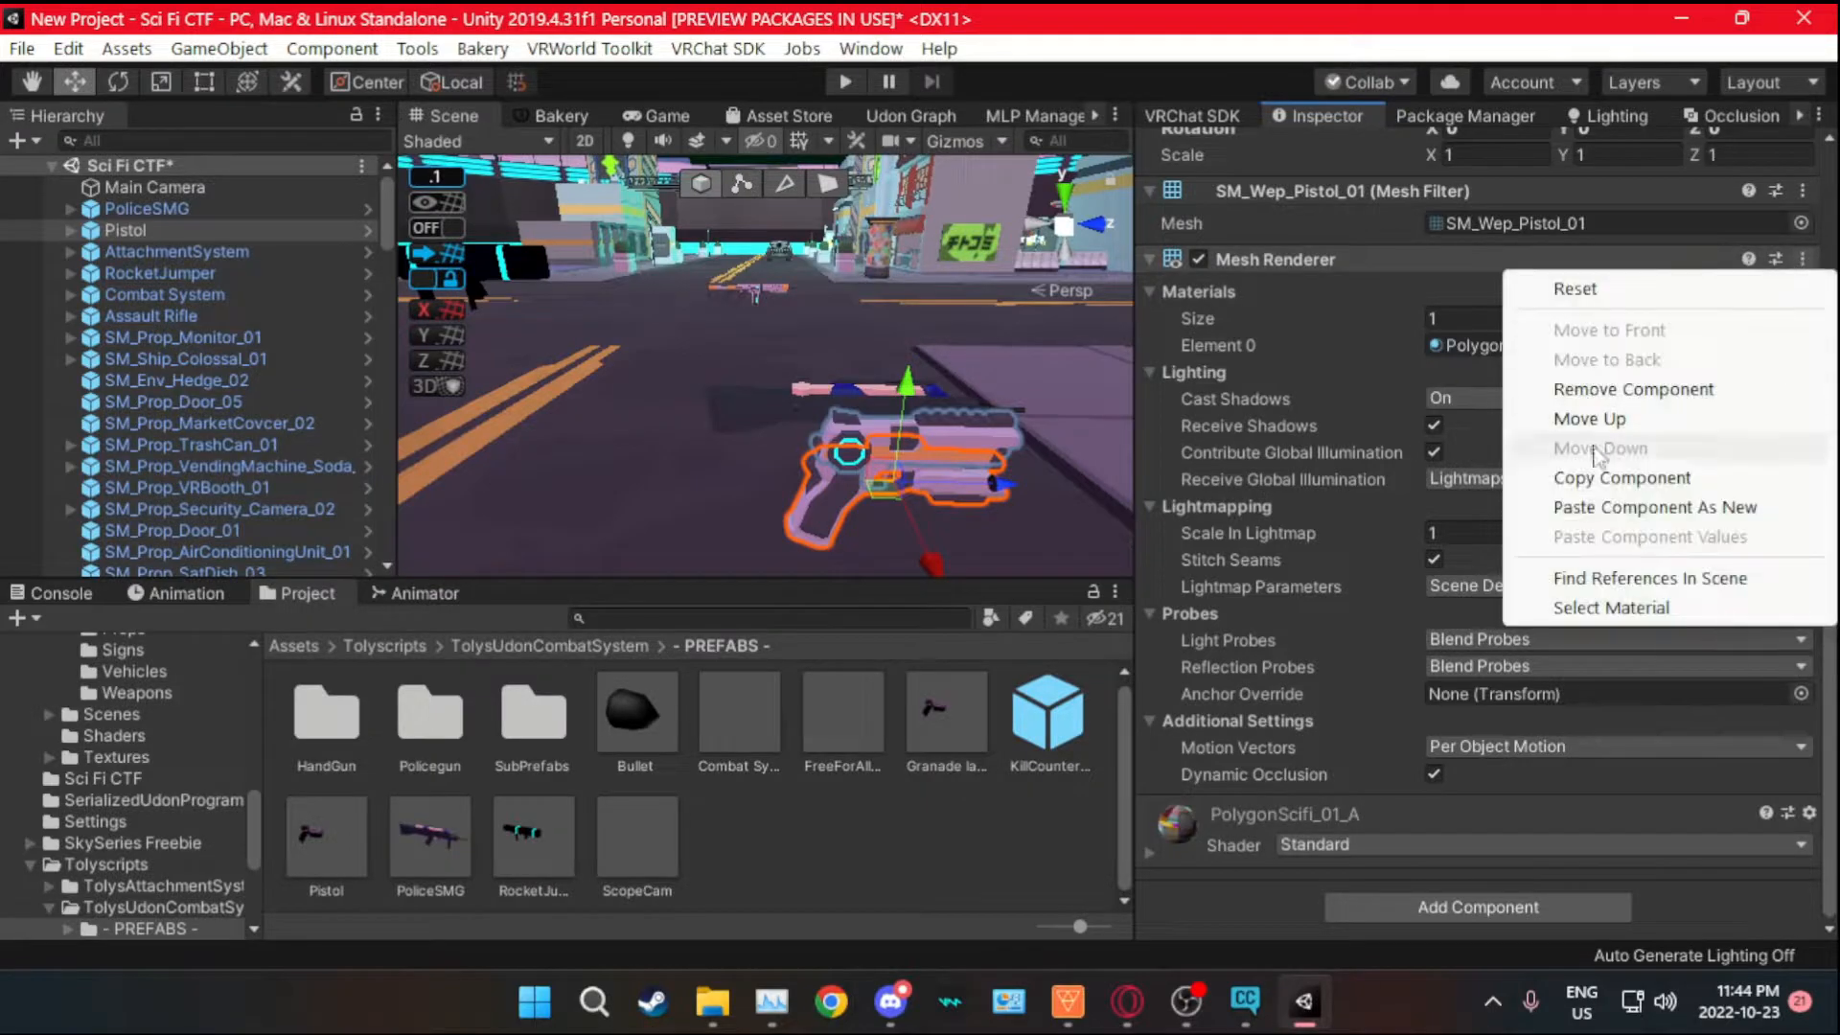
pyautogui.click(1615, 511)
pyautogui.scroll(-5, 1489, 497)
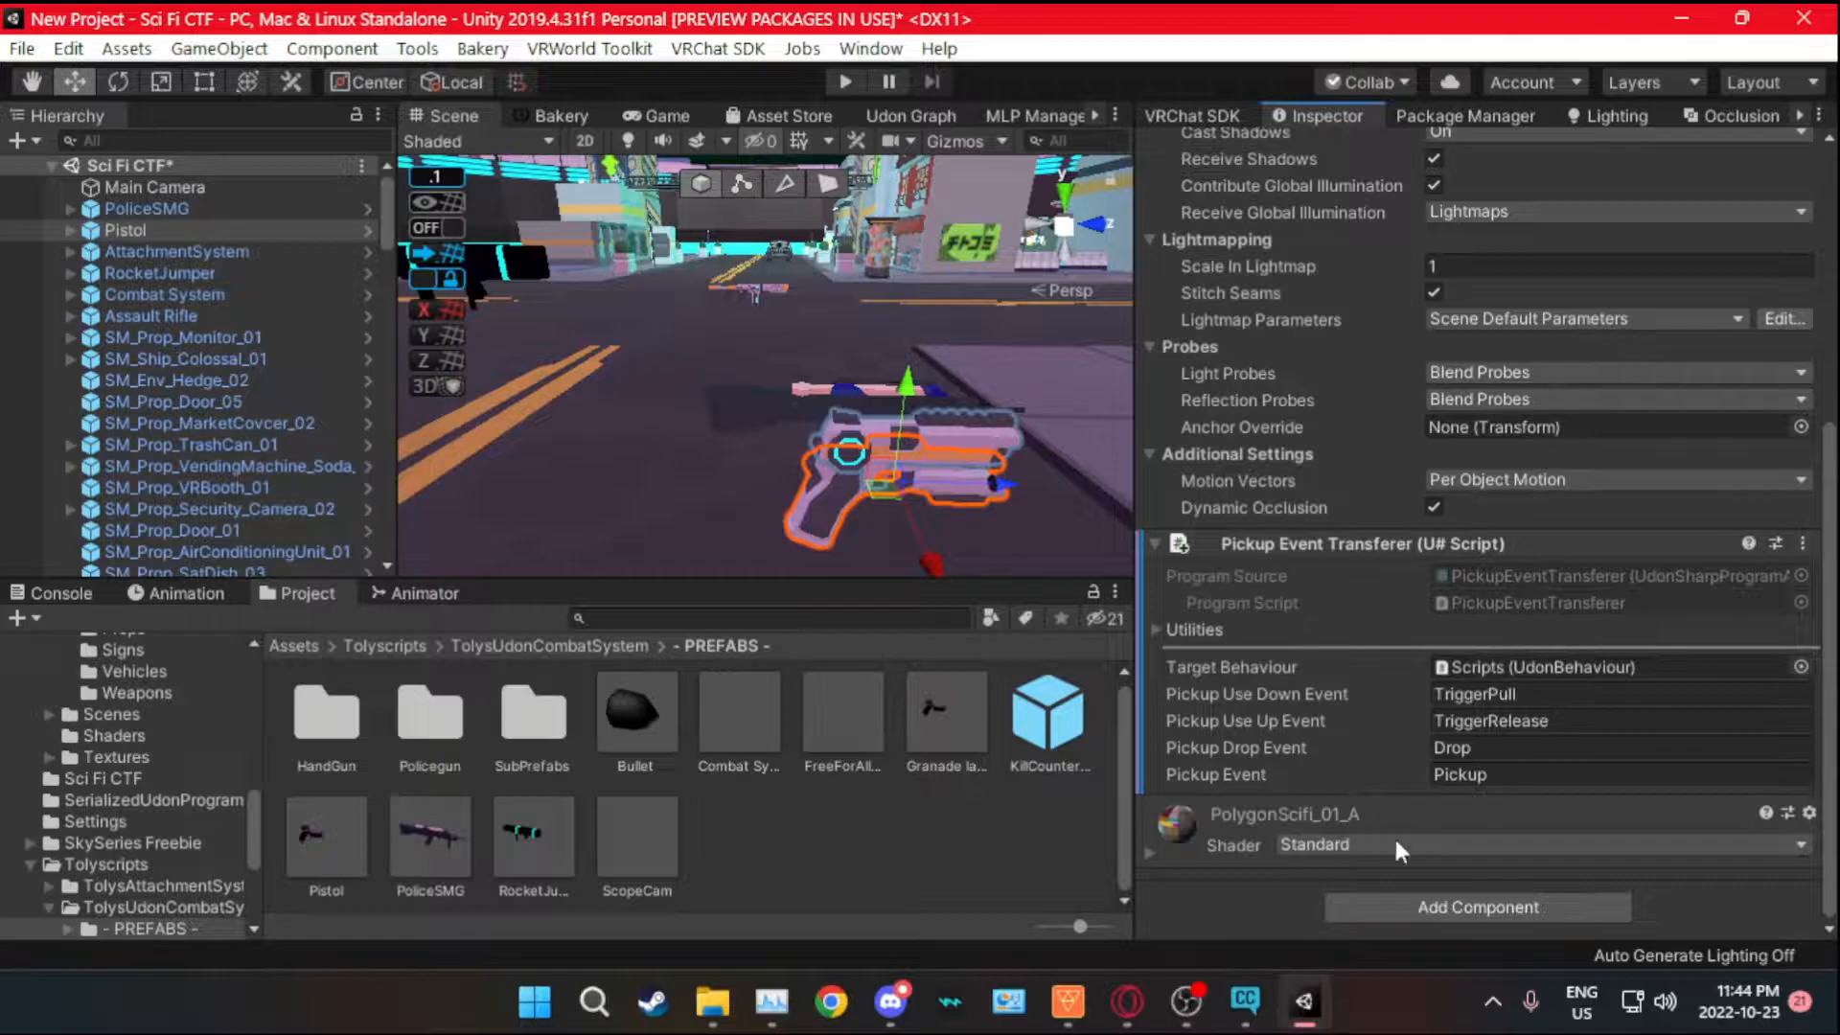
# - Add a Box Collider with Is Trigger enabled to Pistol and check its editable bounds around the model
pyautogui.click(1462, 905)
pyautogui.write('bo')
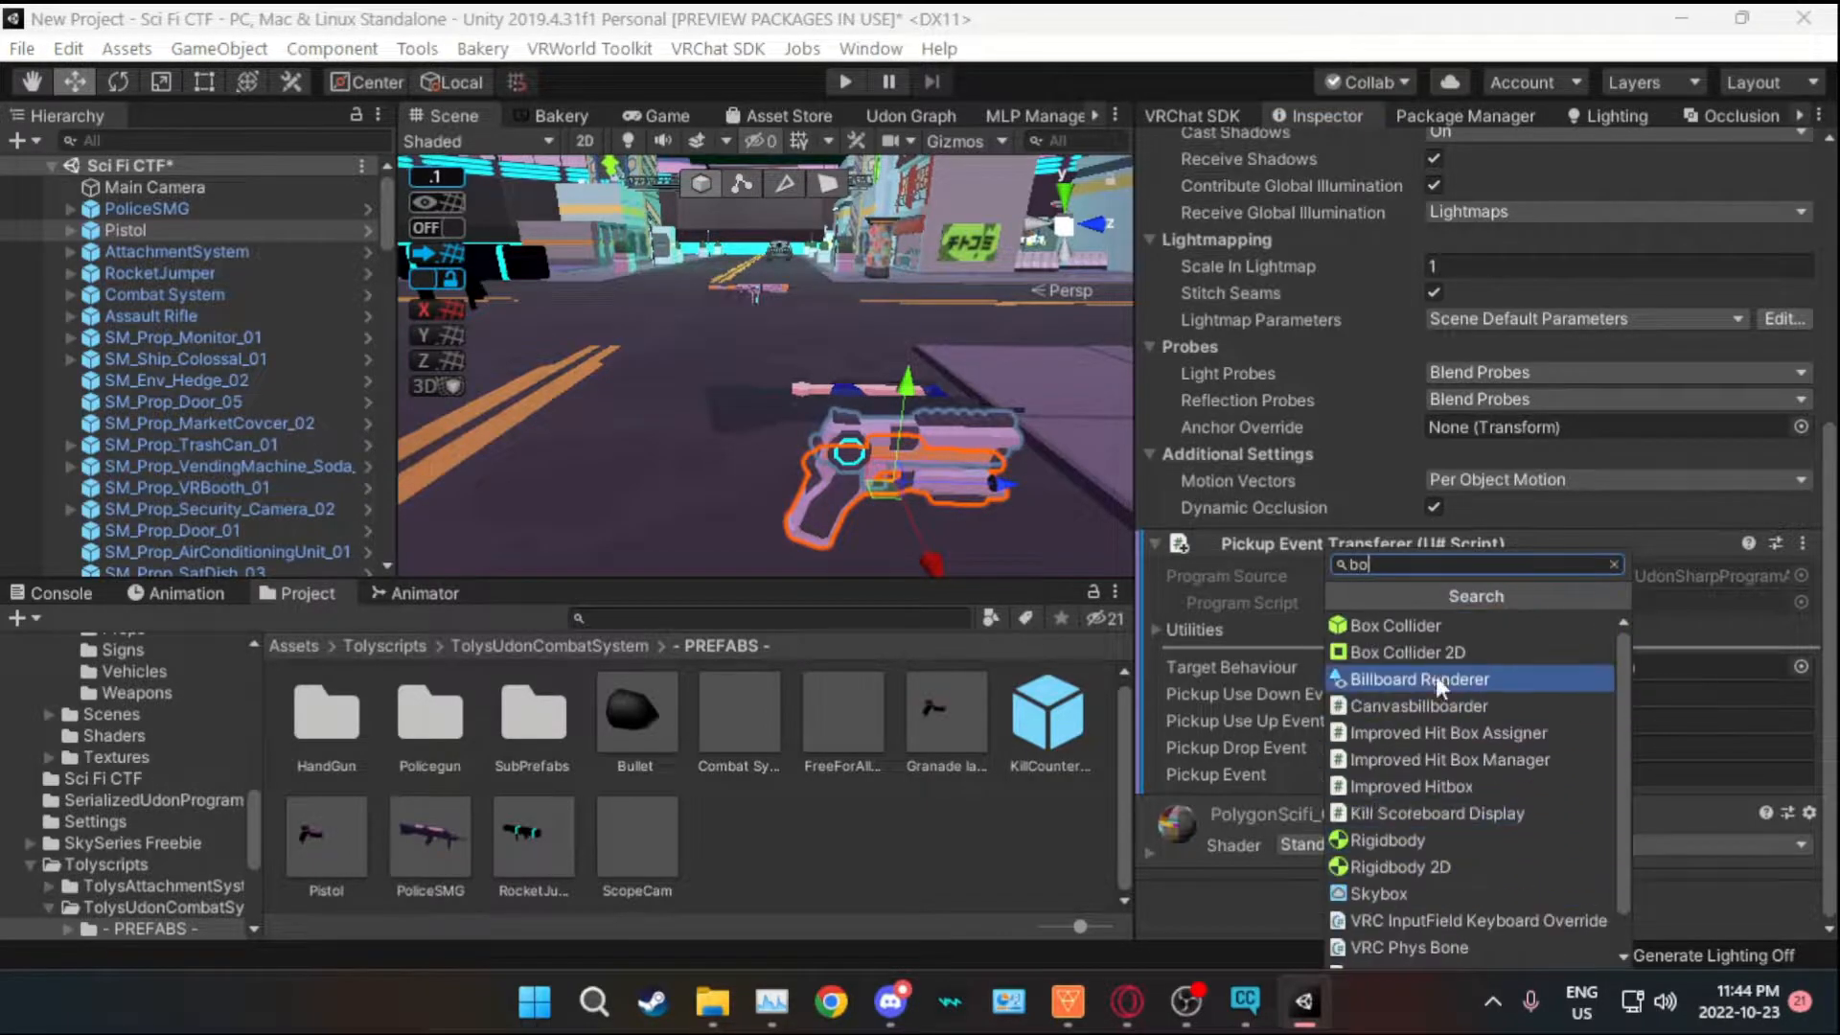
pyautogui.click(1361, 628)
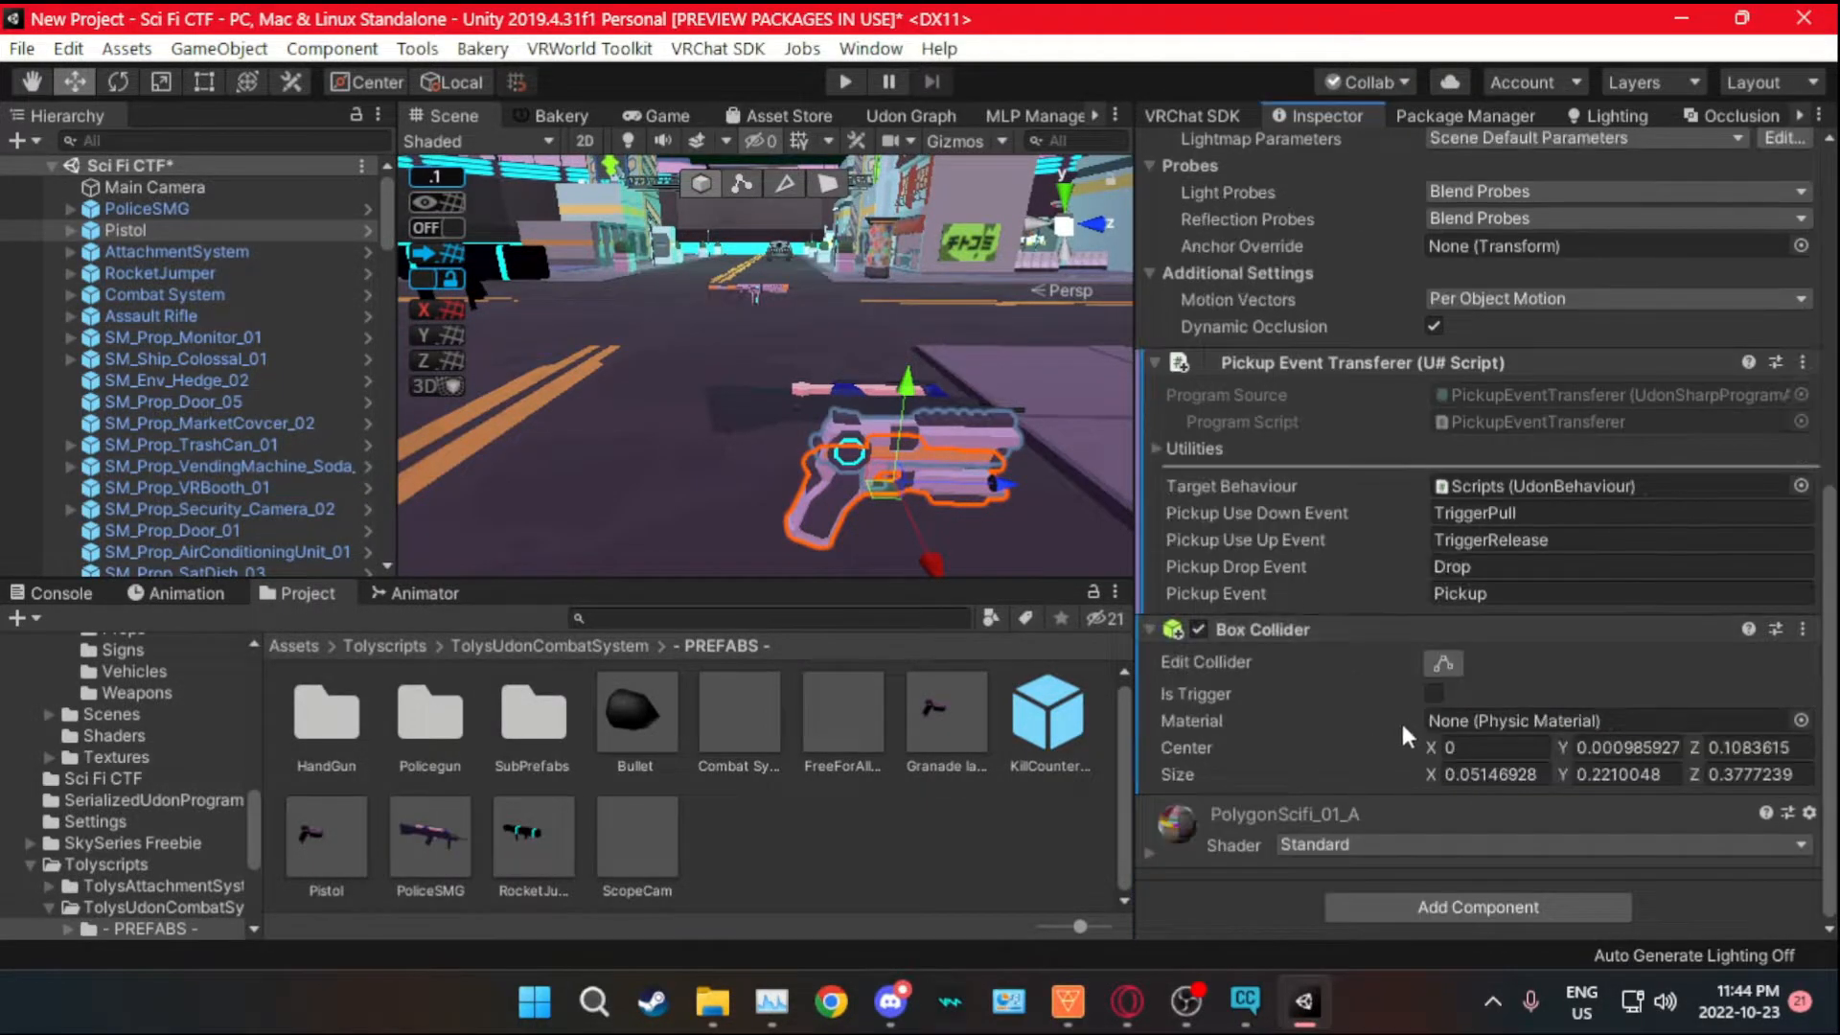
pyautogui.click(1435, 692)
pyautogui.click(964, 146)
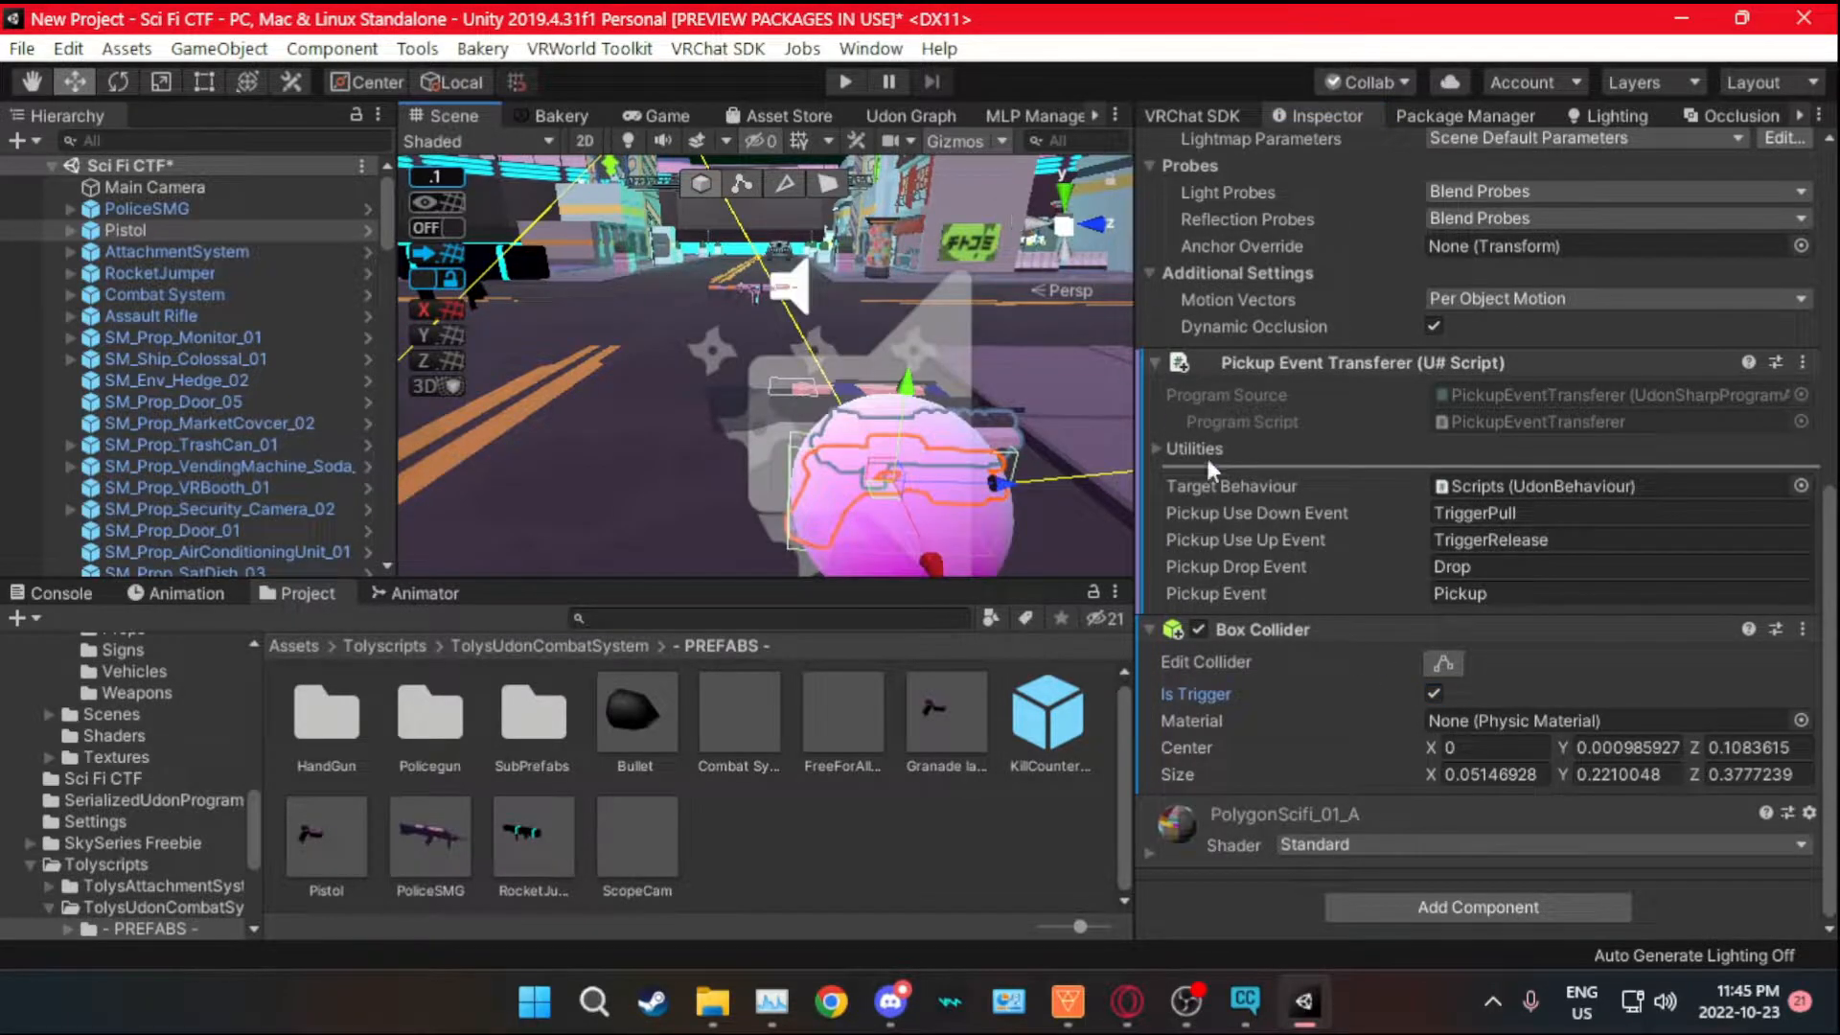
pyautogui.click(1442, 663)
pyautogui.scroll(5, 944, 457)
pyautogui.keyDown('alt'); pyautogui.moveTo(931, 464); pyautogui.dragTo(728, 460); pyautogui.keyUp('alt')
pyautogui.scroll(-5, 822, 448)
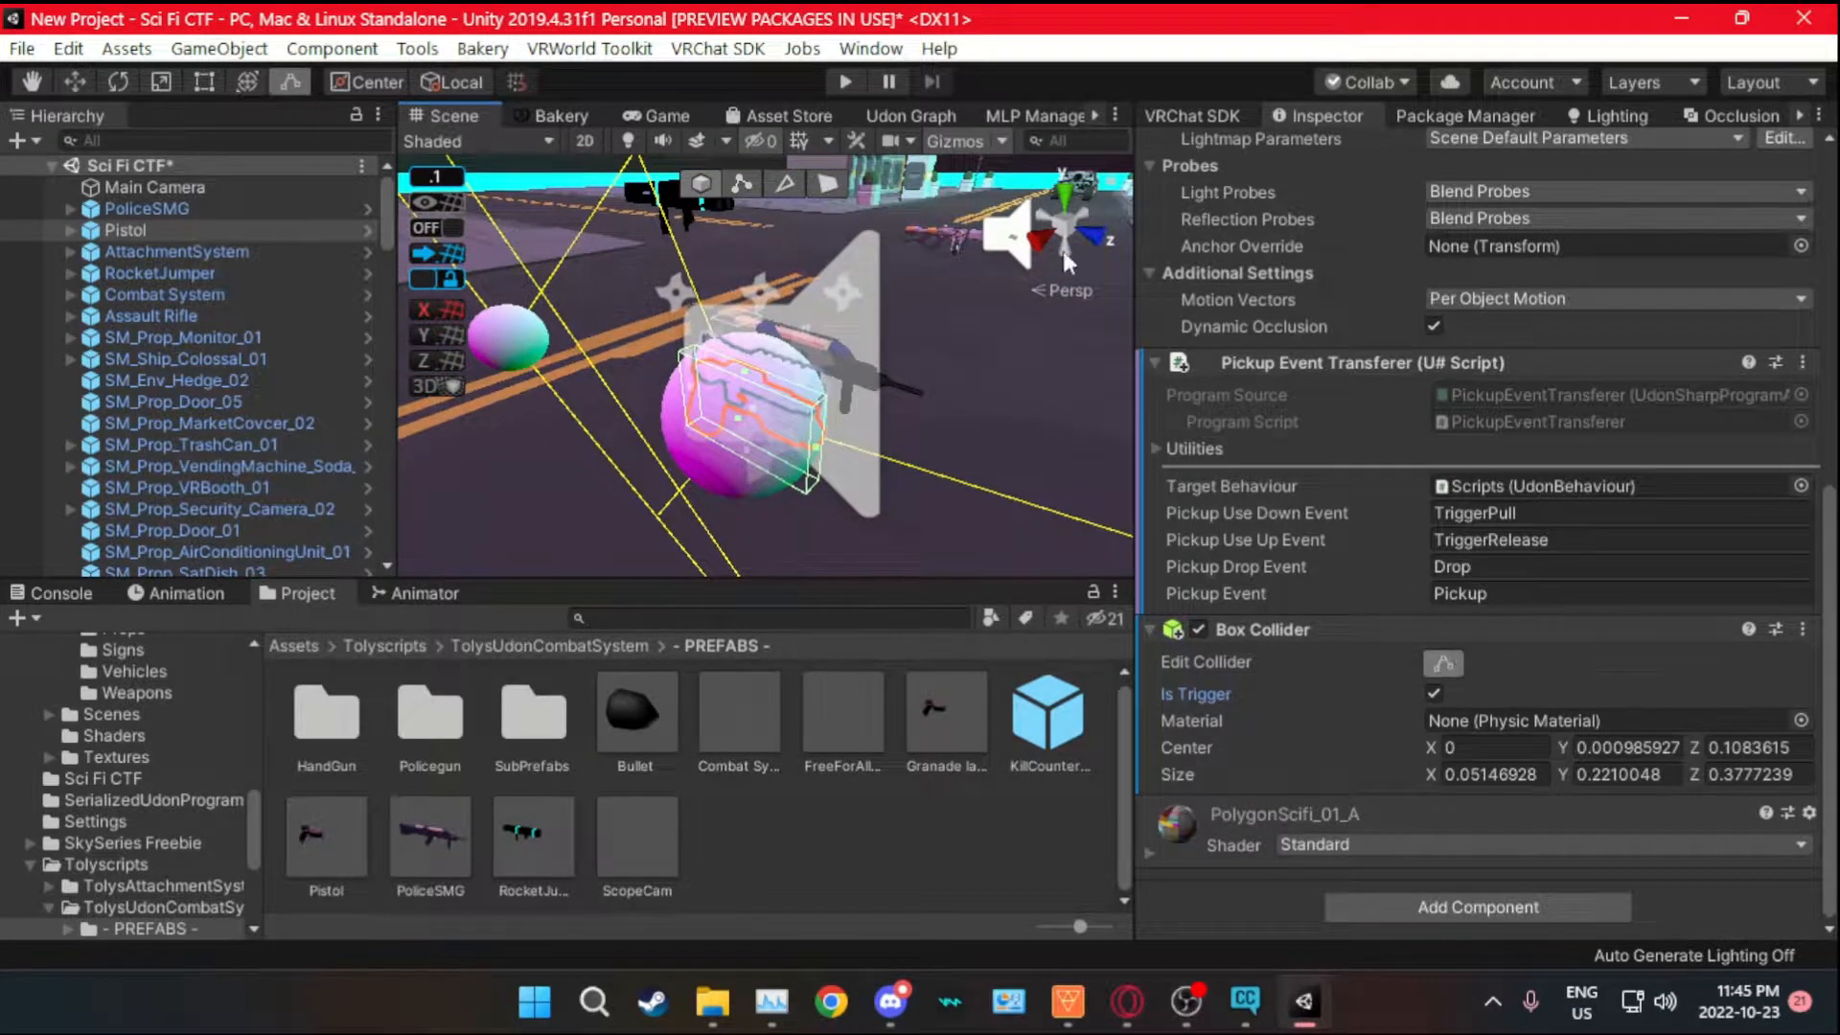
pyautogui.click(954, 141)
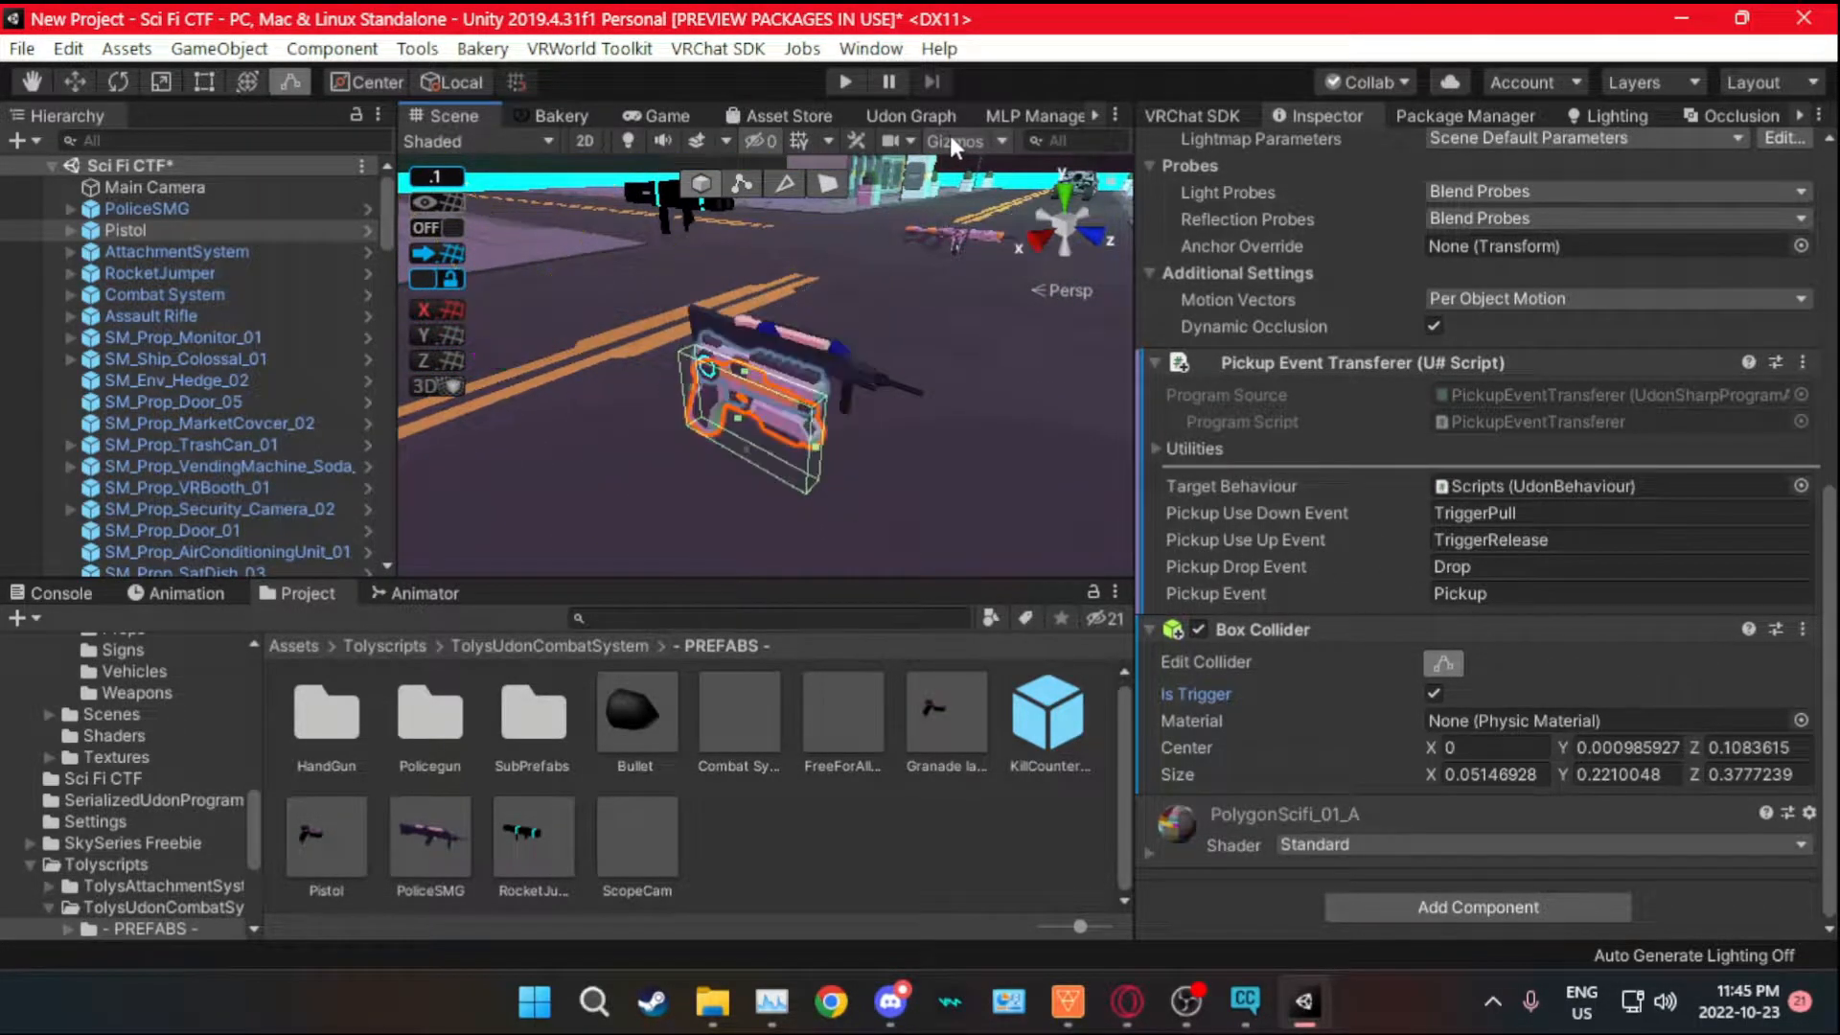
# - Add a VRC Object Sync component to Pistol
pyautogui.click(1418, 906)
pyautogui.write('vrc')
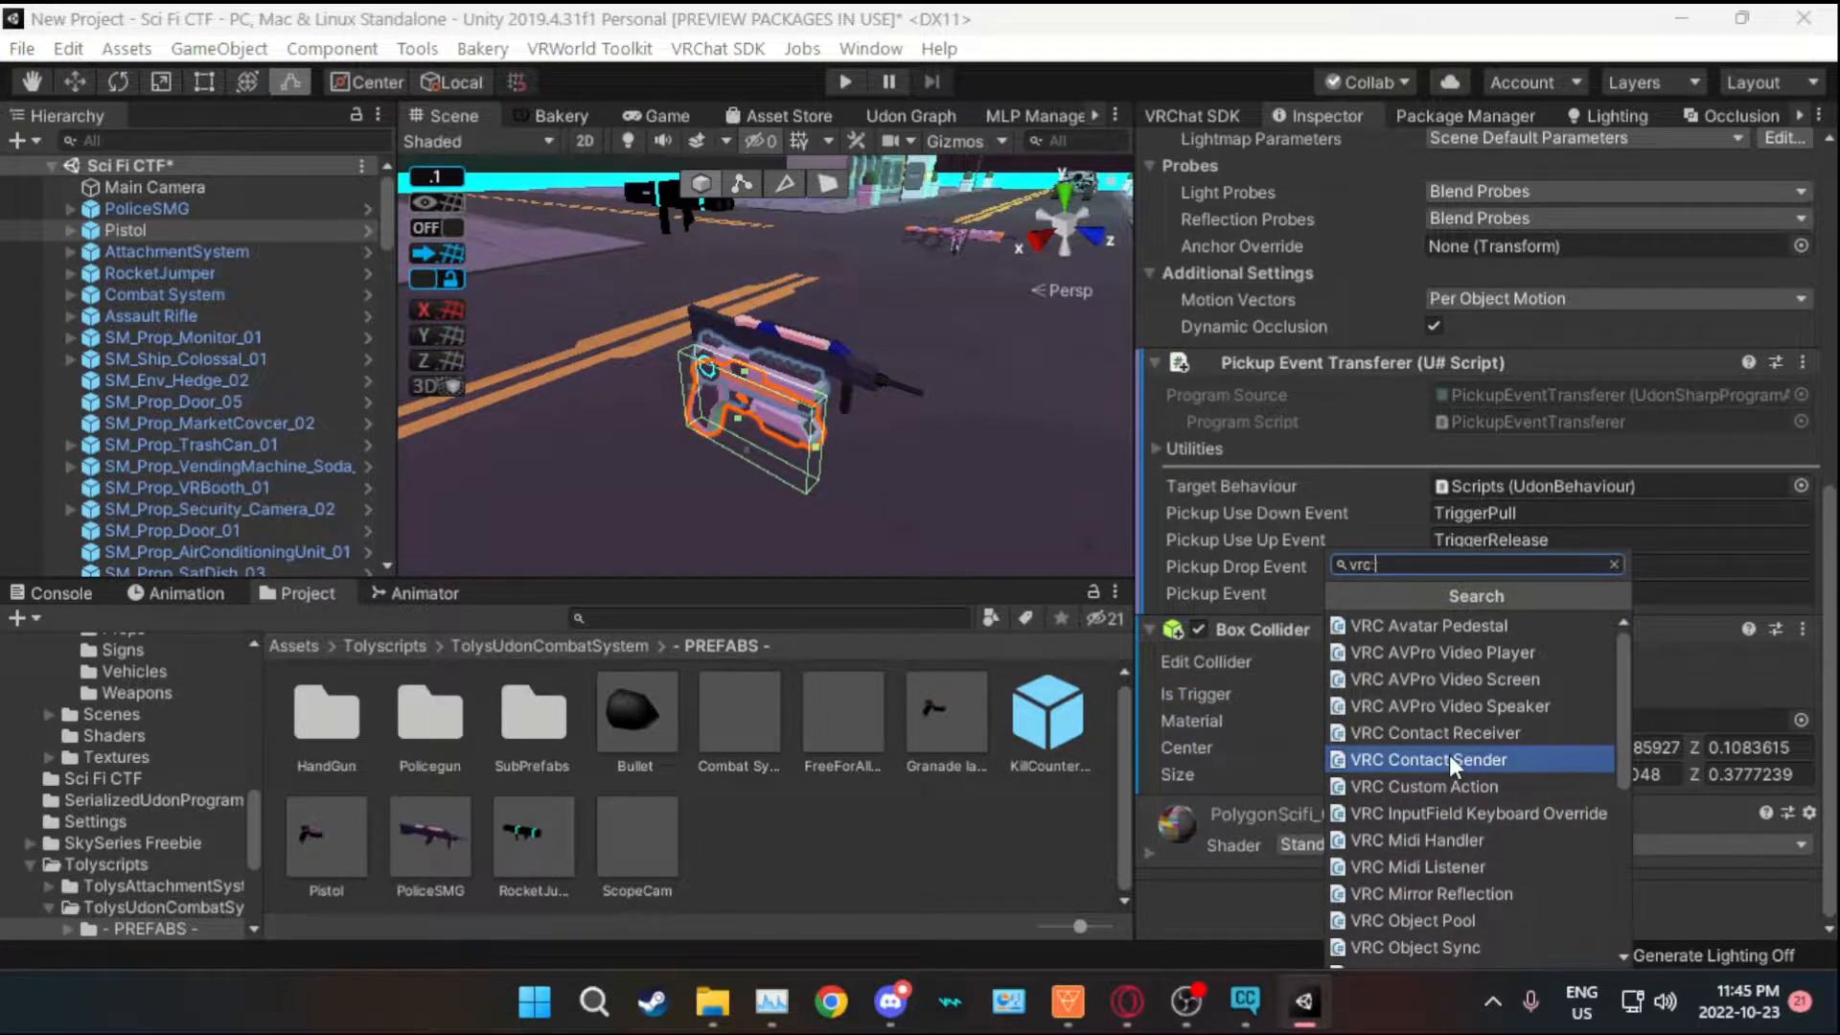
pyautogui.write(' ob')
pyautogui.click(1418, 650)
# - Add a VRC Pickup component to Pistol and make its Rigidbody kinematic with gravity off
pyautogui.click(1406, 907)
pyautogui.press('BackSpace')
pyautogui.press('BackSpace')
pyautogui.write('pic')
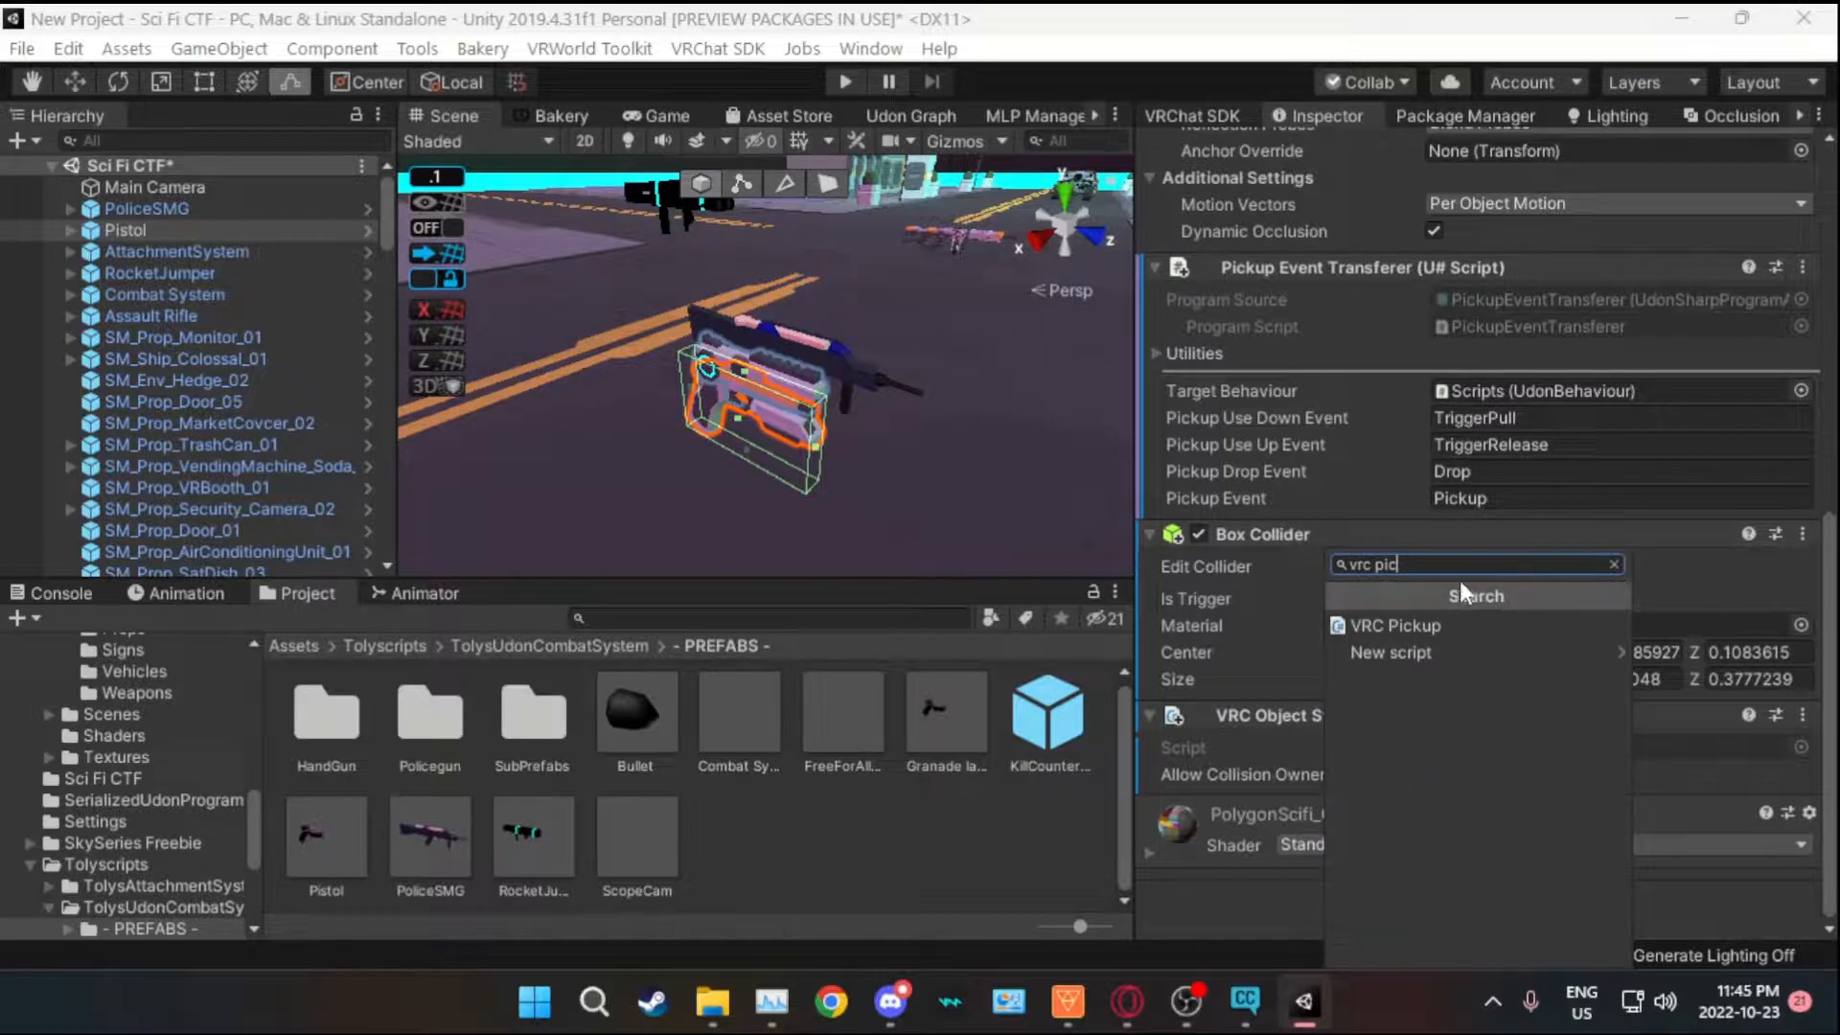
pyautogui.click(1355, 623)
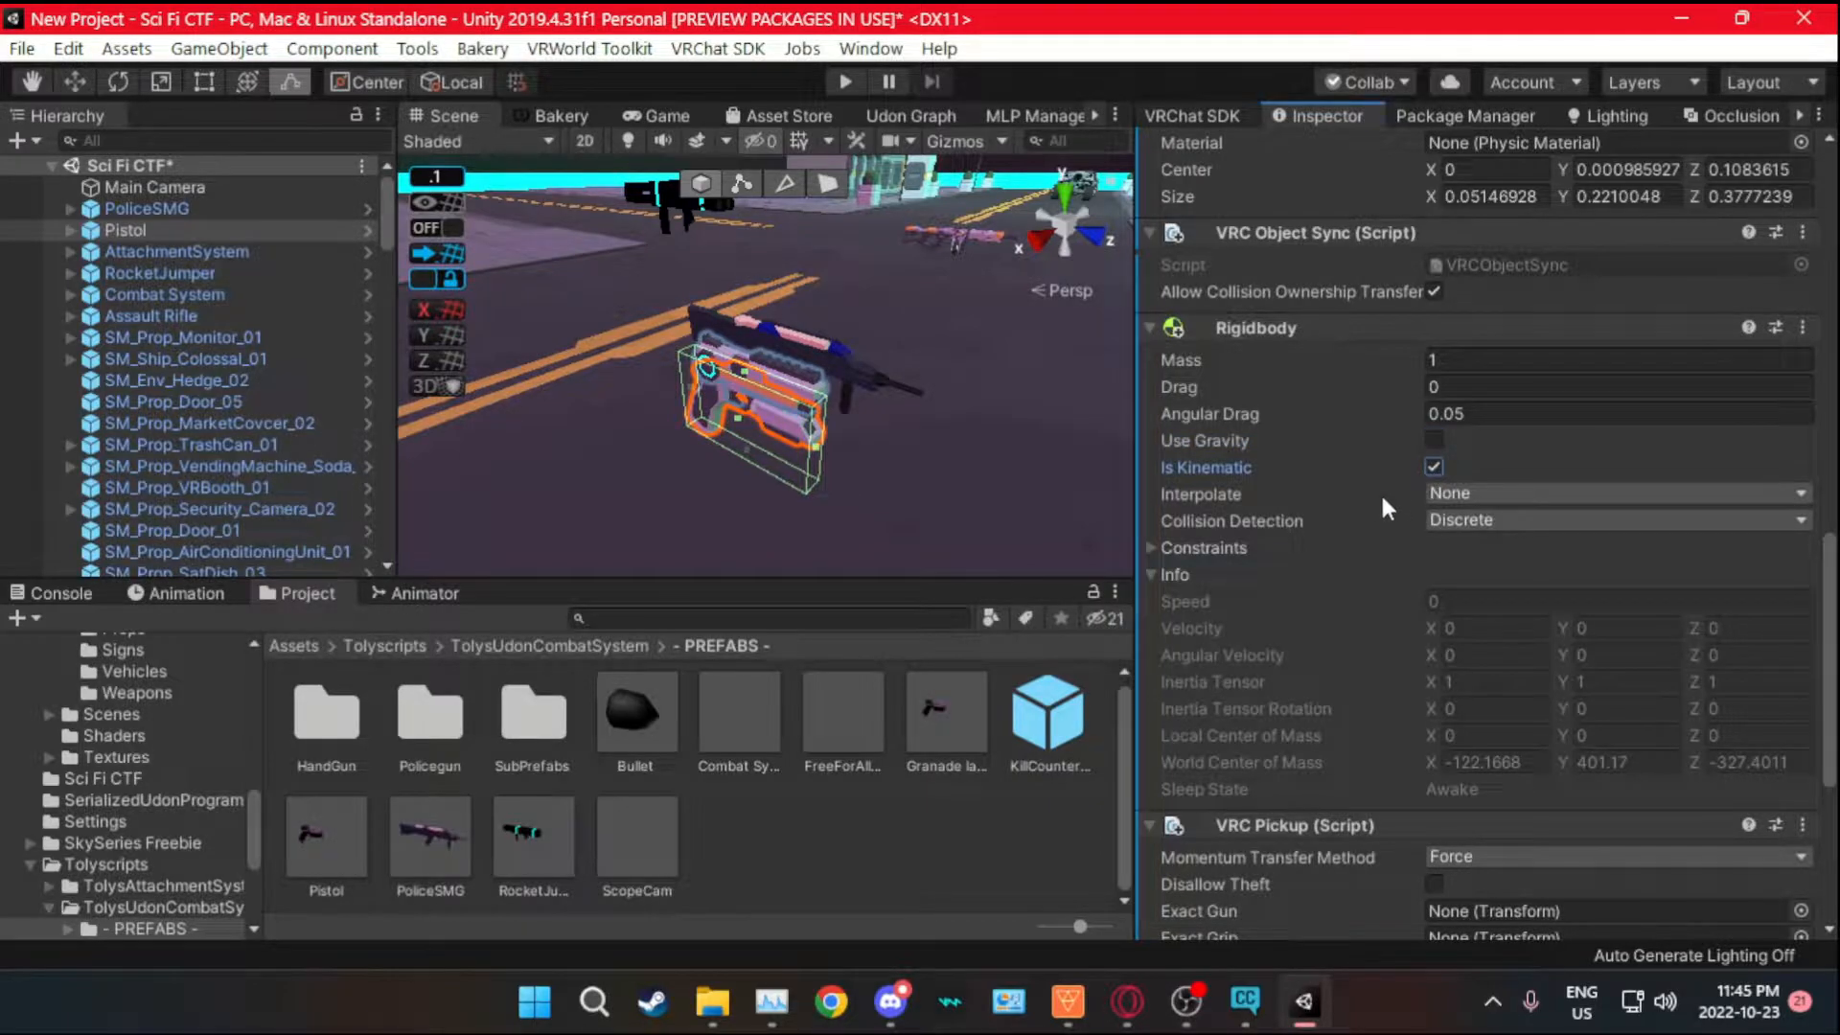
# - Set the Pistol's VRC Pickup AutoHold to Yes and its Orientation to Gun
pyautogui.scroll(-5, 1355, 515)
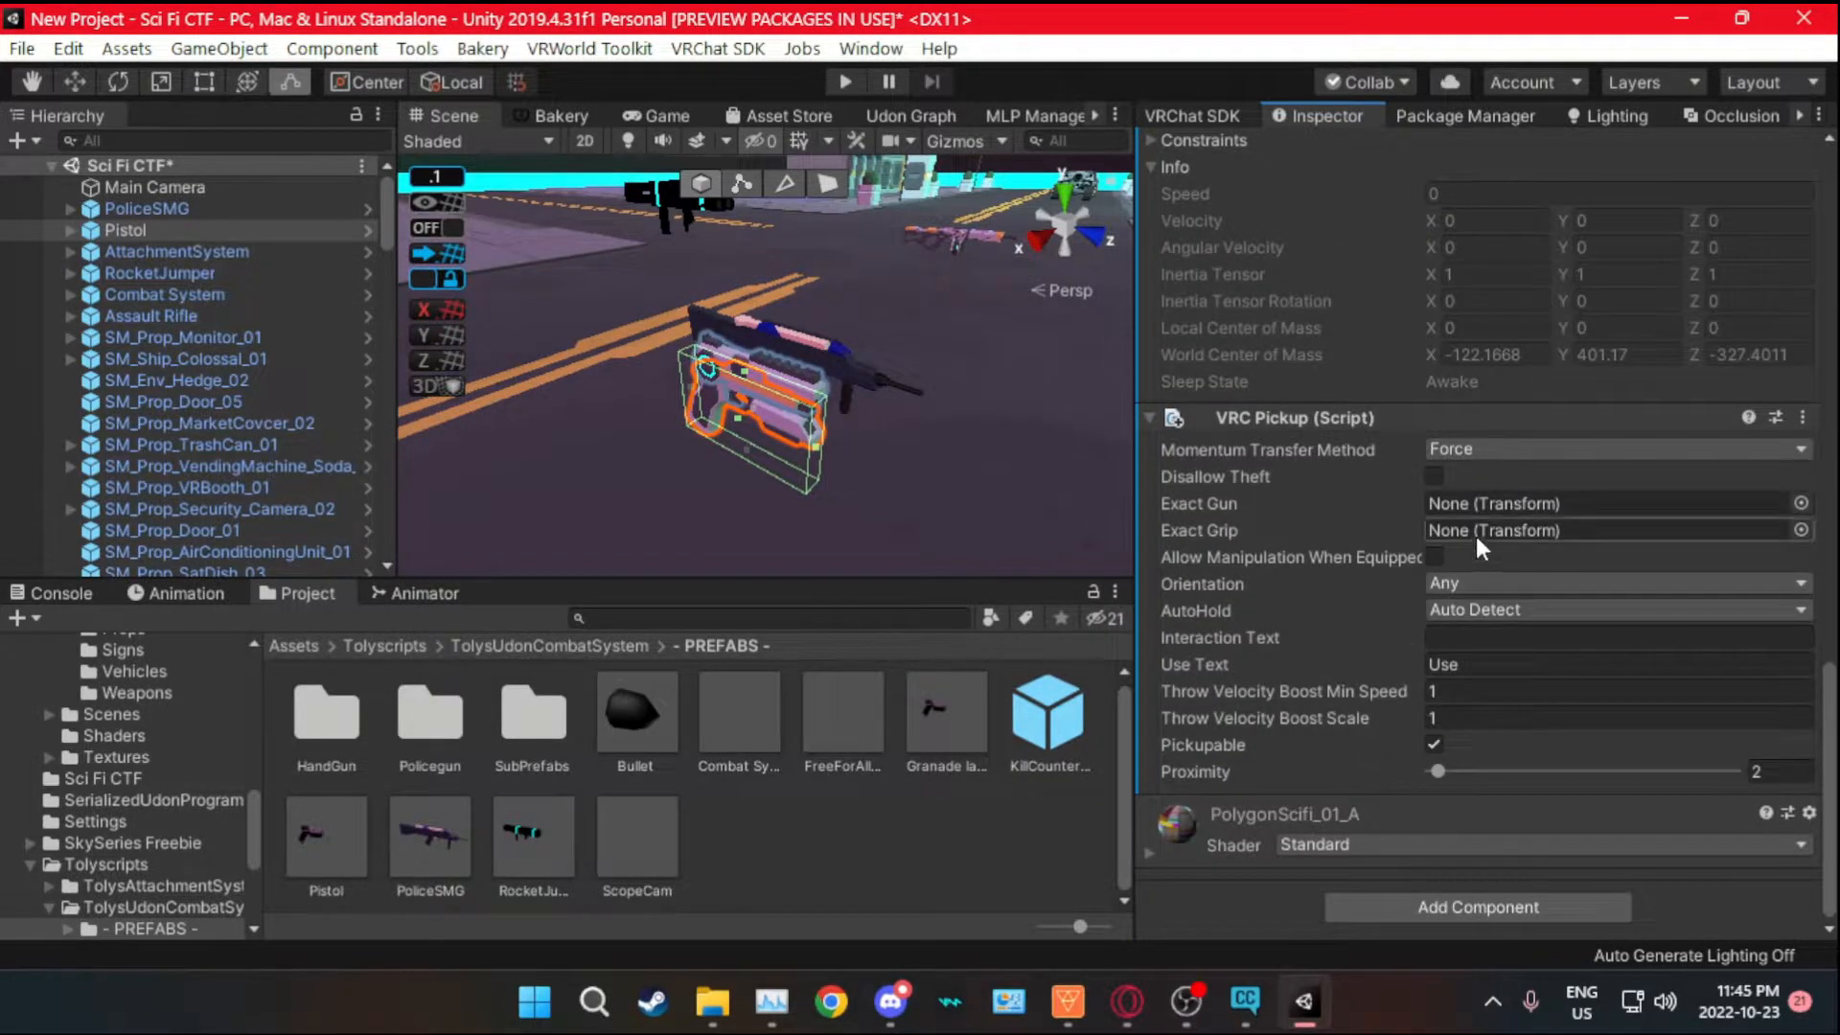
pyautogui.click(1457, 621)
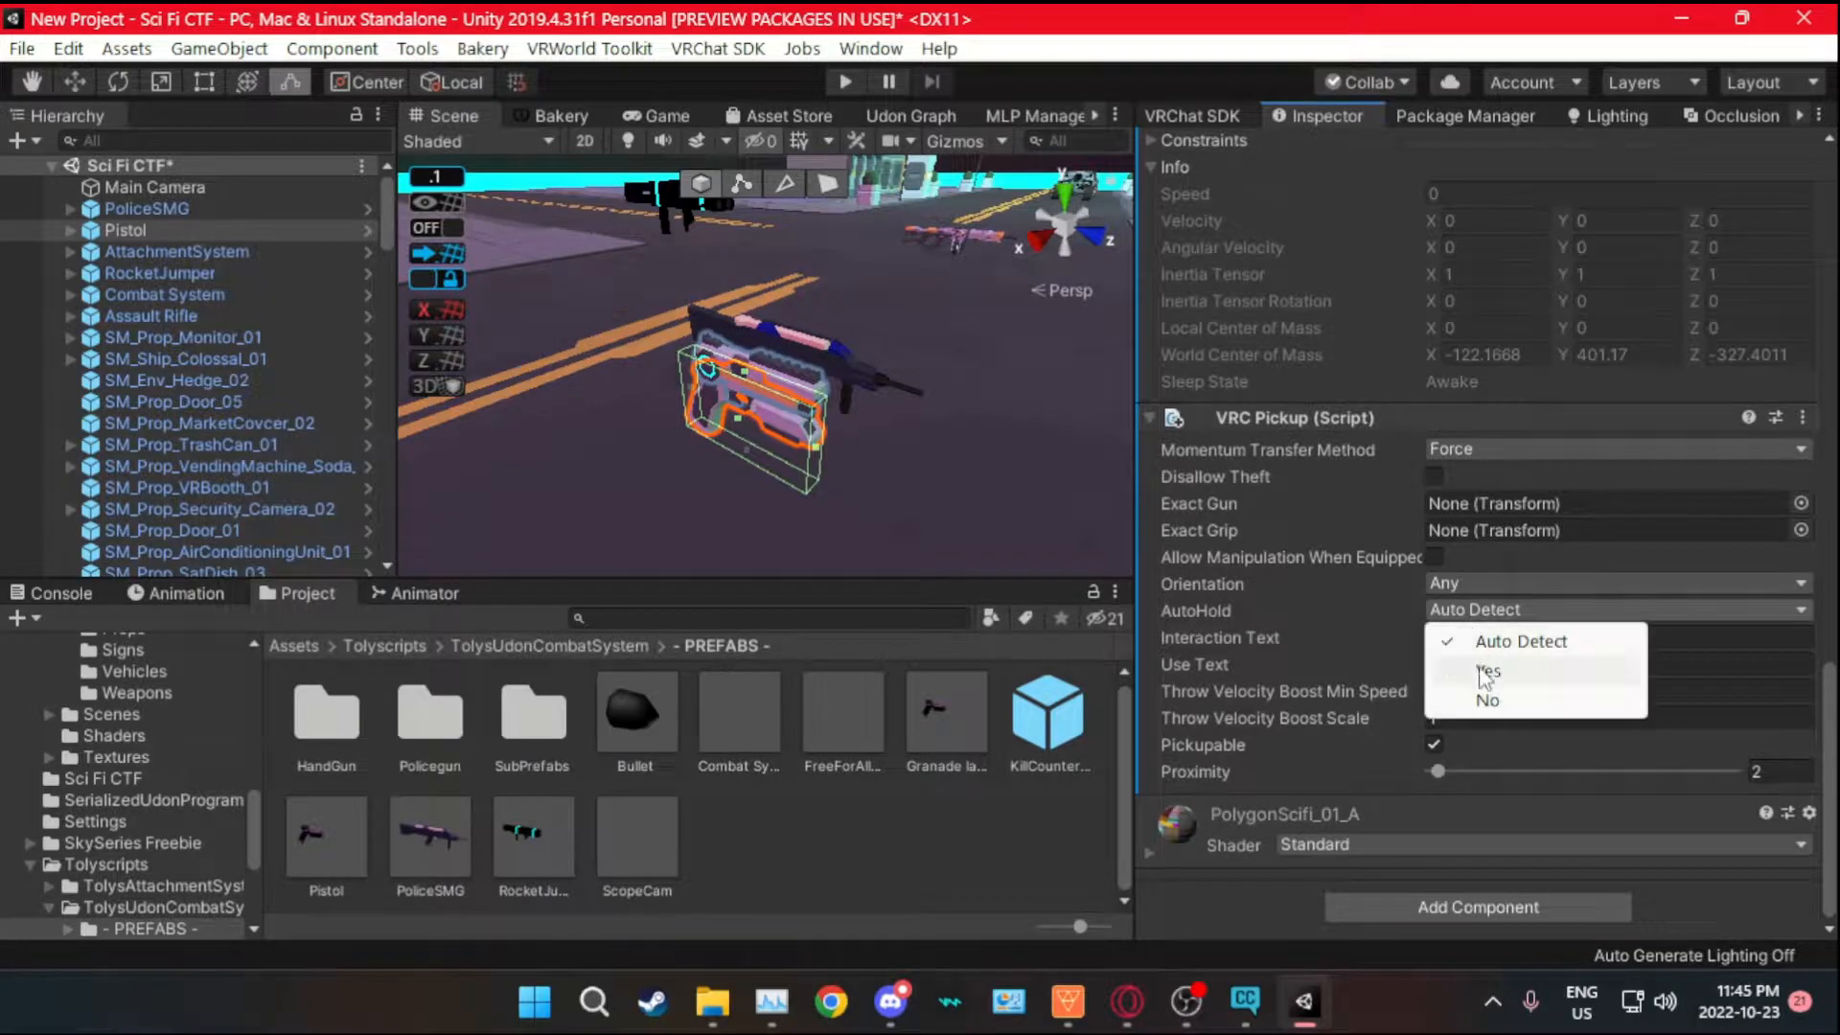
pyautogui.click(1485, 669)
pyautogui.click(1471, 587)
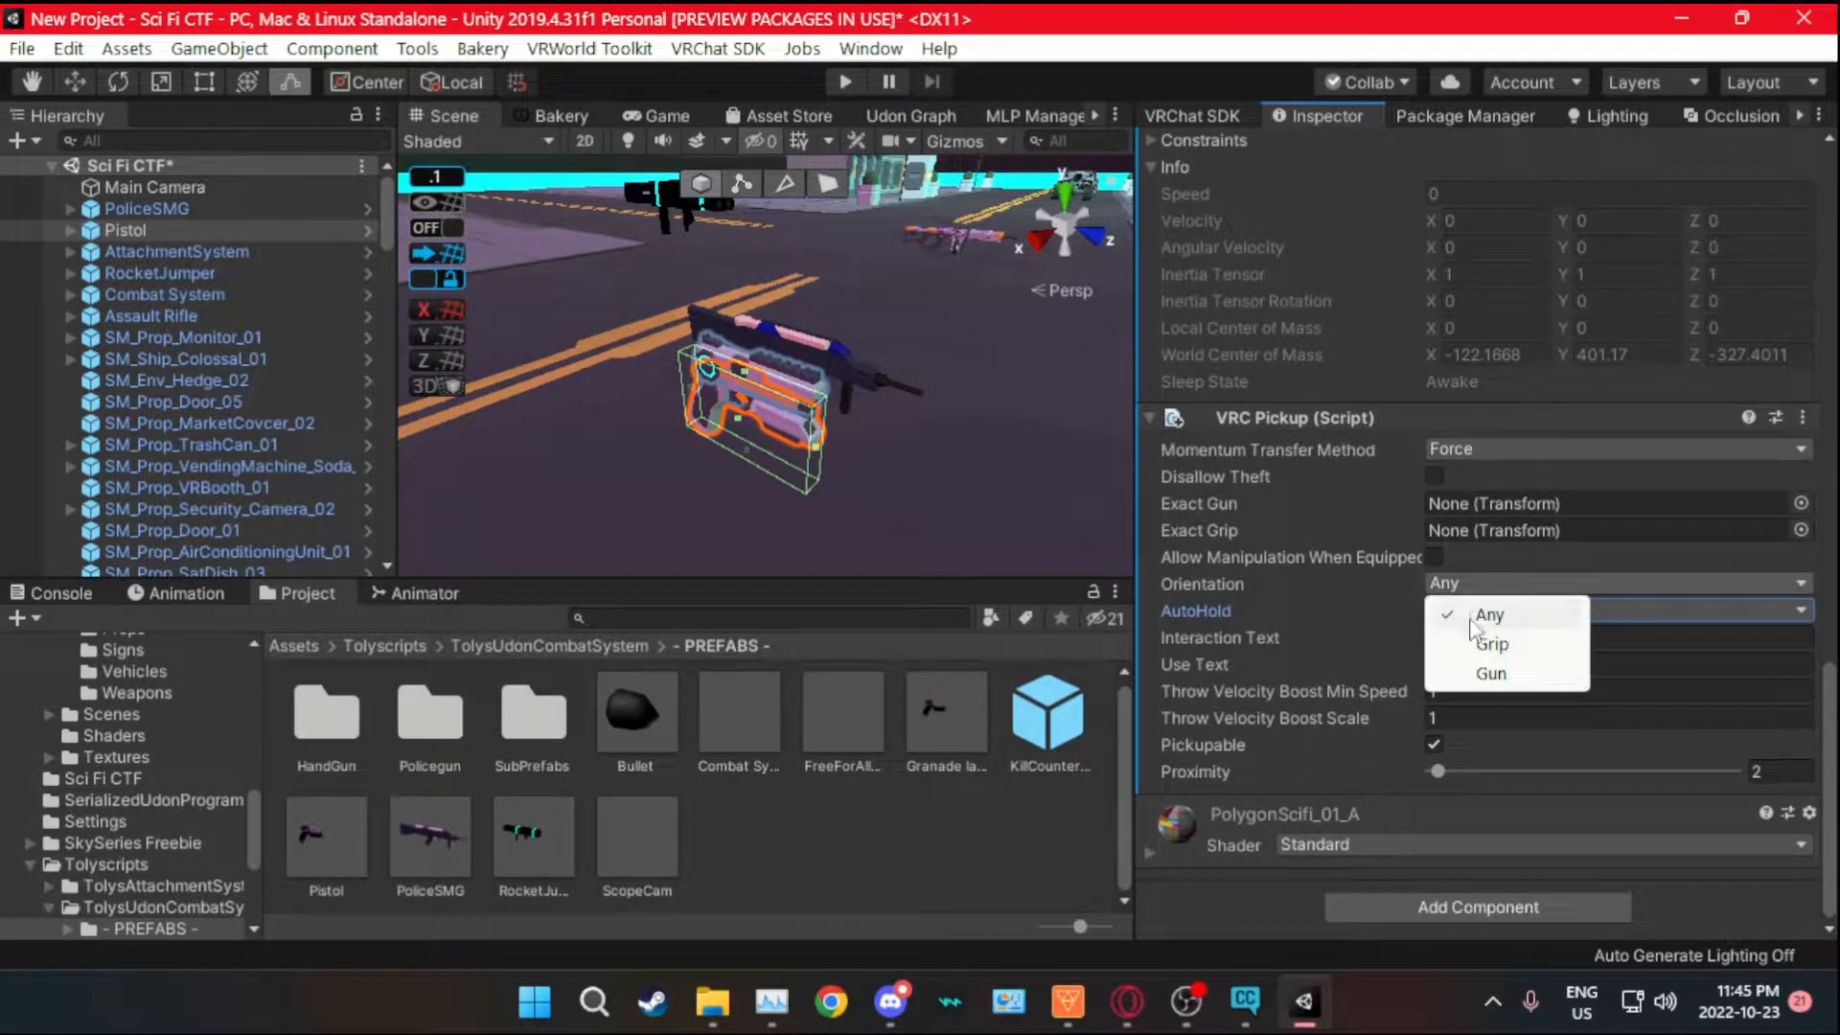
pyautogui.click(1486, 670)
# - Create an empty child object under Pistol and name it Pistol Grip
pyautogui.moveTo(872, 412); pyautogui.dragTo(929, 412, button='right')
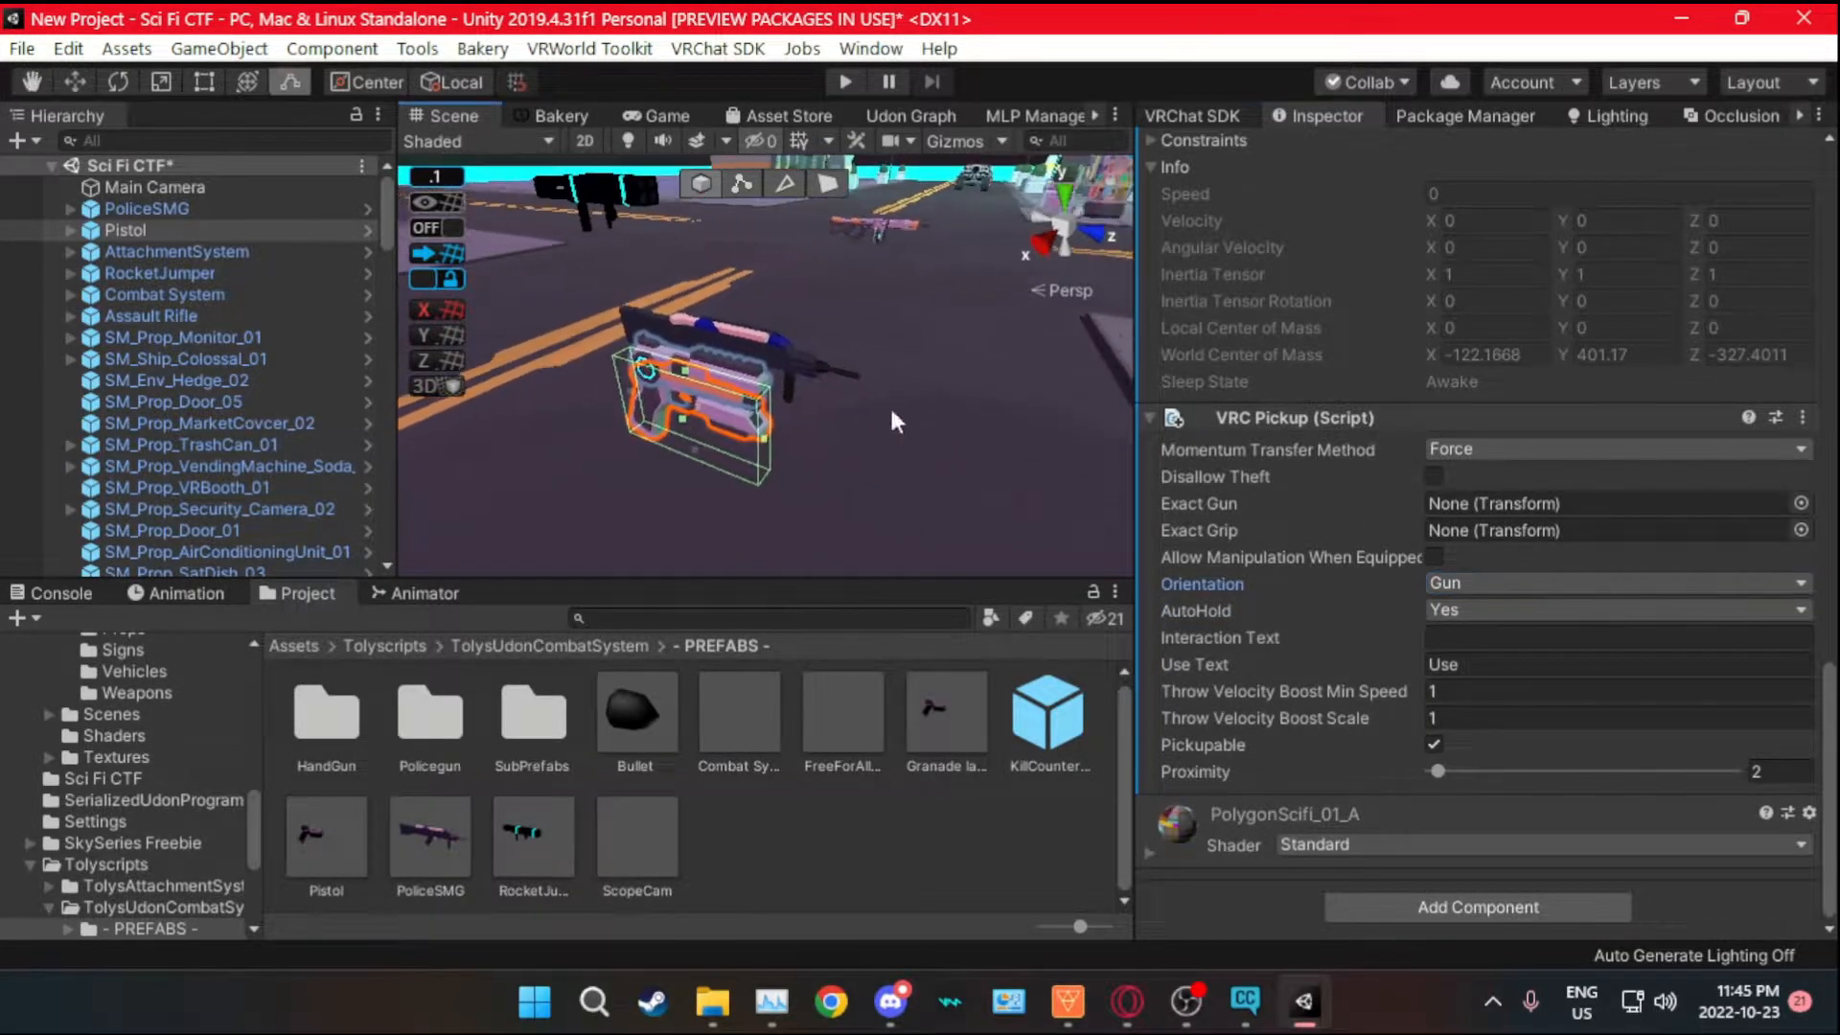
pyautogui.click(72, 230)
pyautogui.rightClick(134, 229)
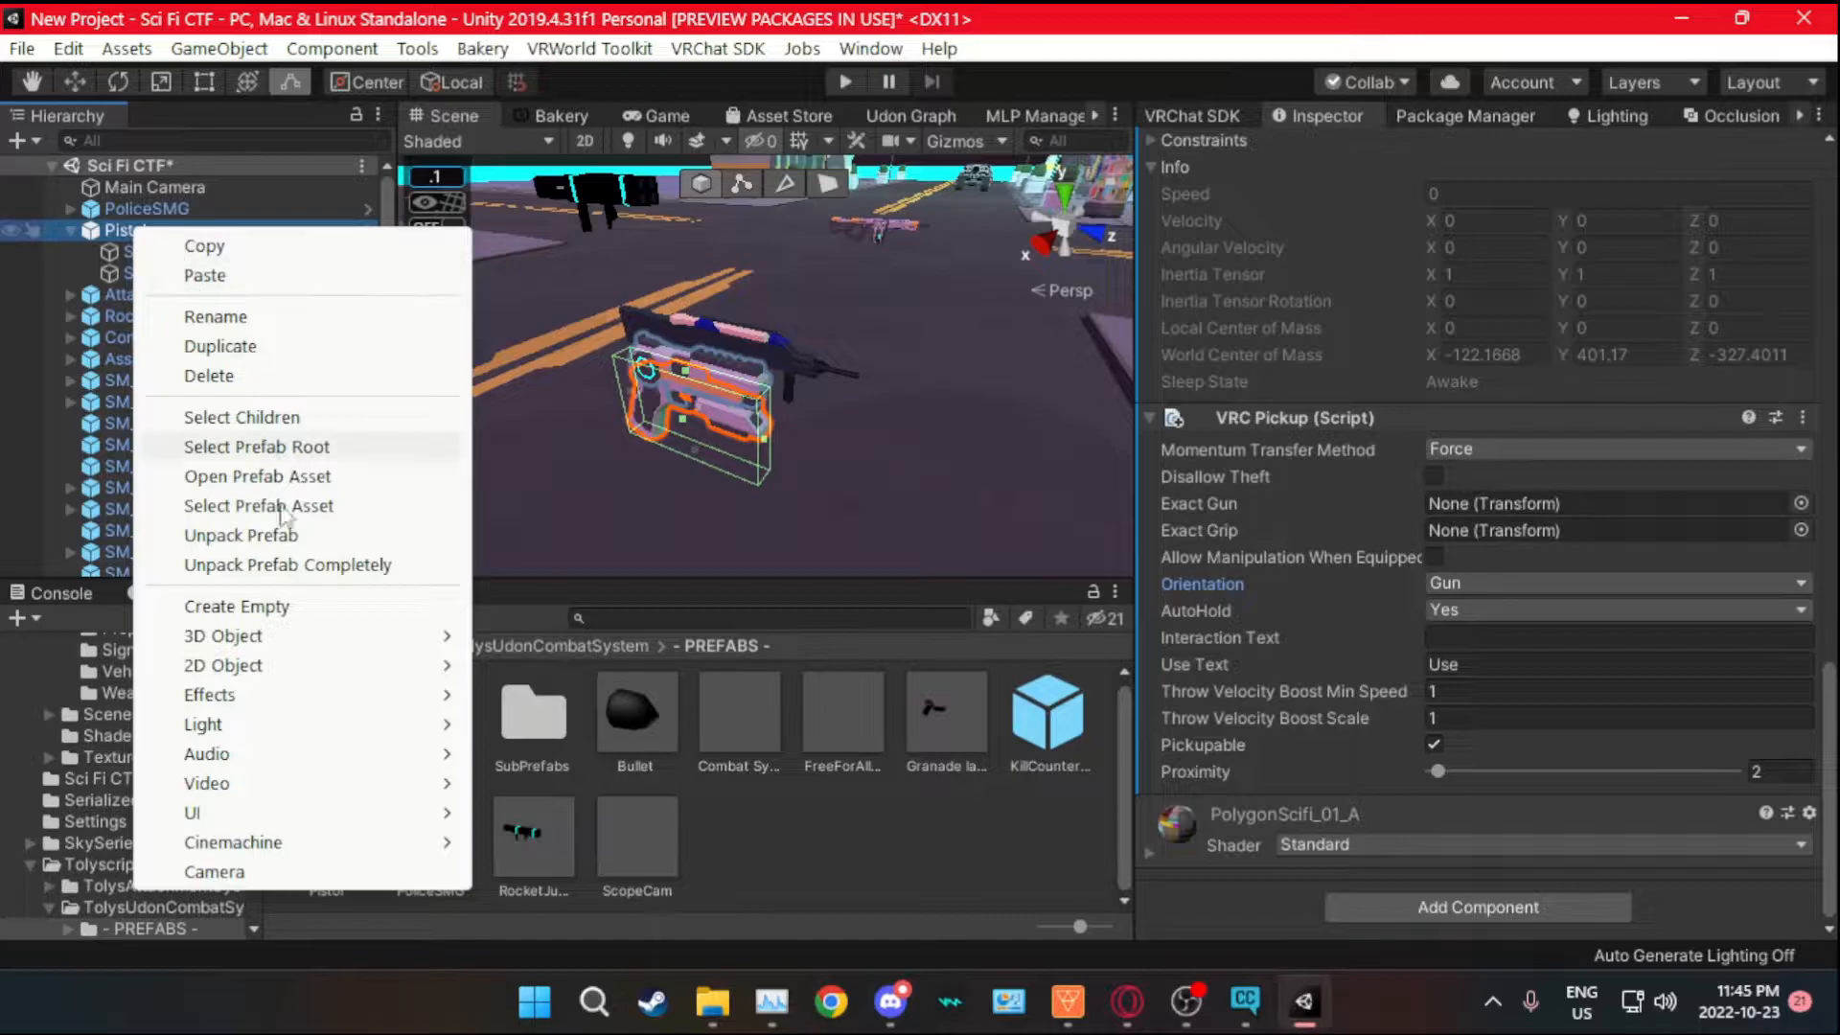
pyautogui.click(237, 606)
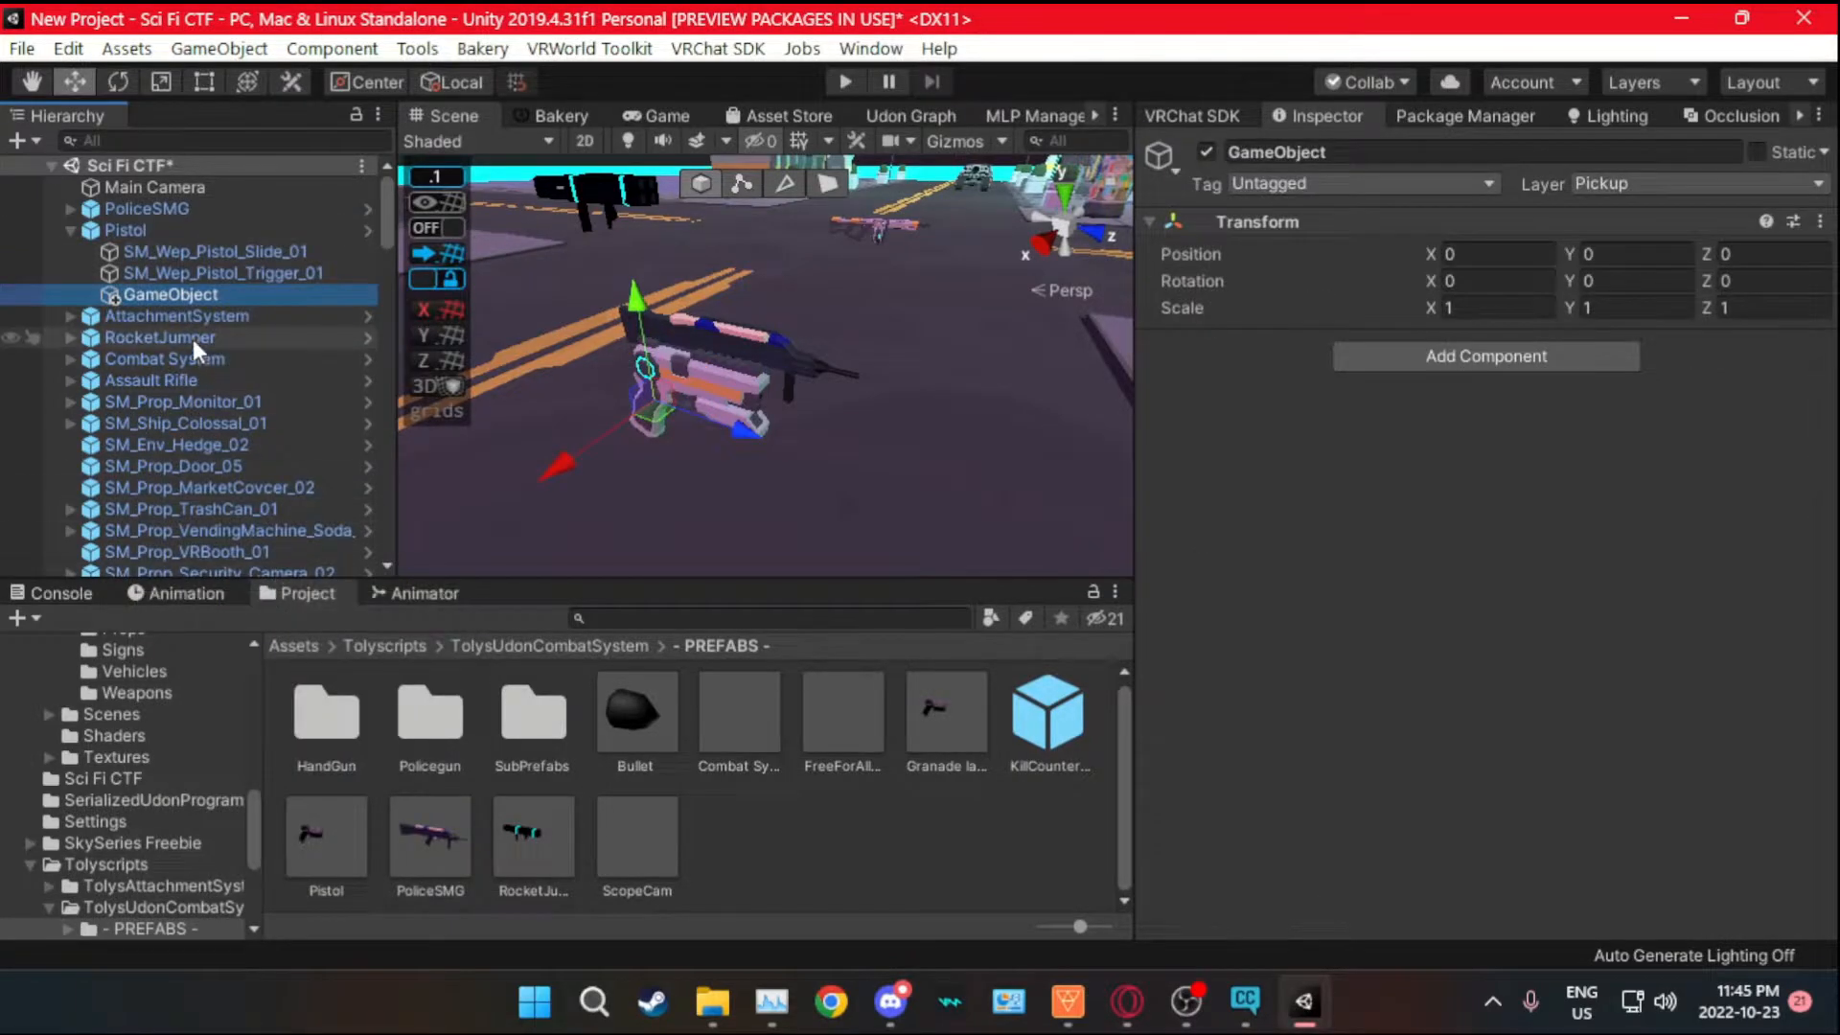
pyautogui.rightClick(151, 290)
pyautogui.click(230, 375)
pyautogui.write('Pistol Grip')
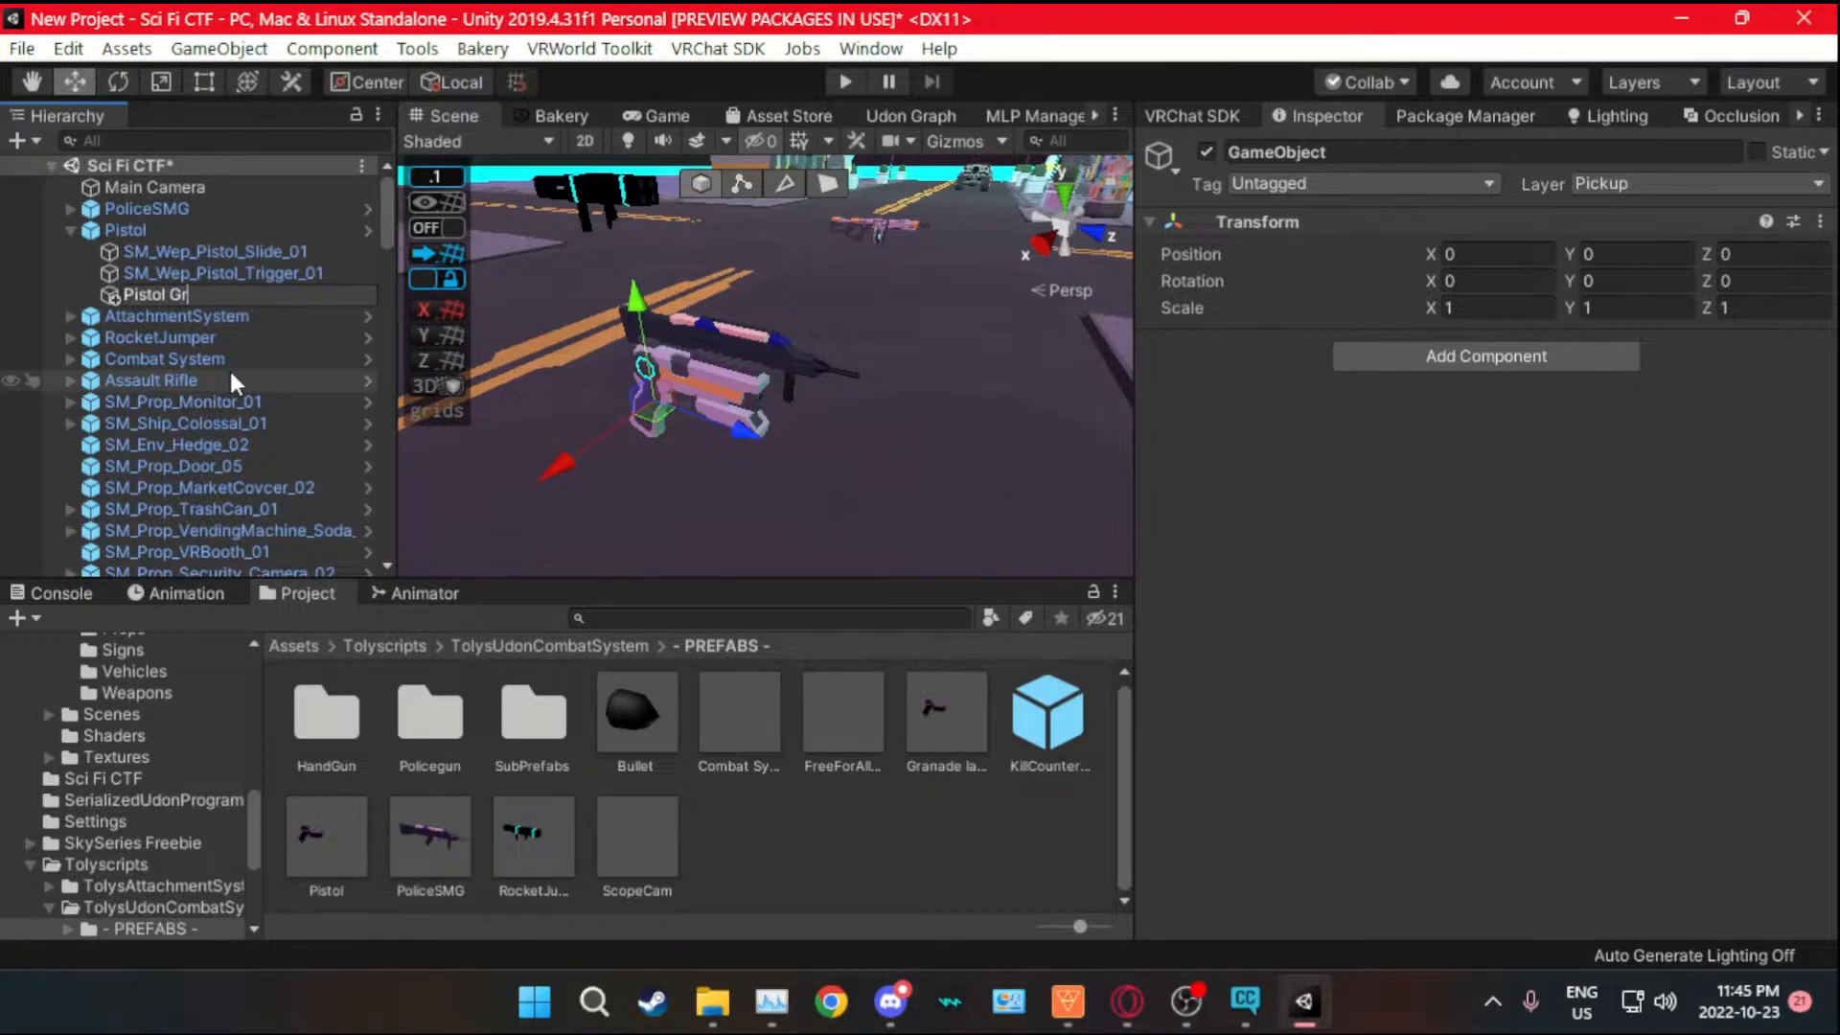
pyautogui.press('Return')
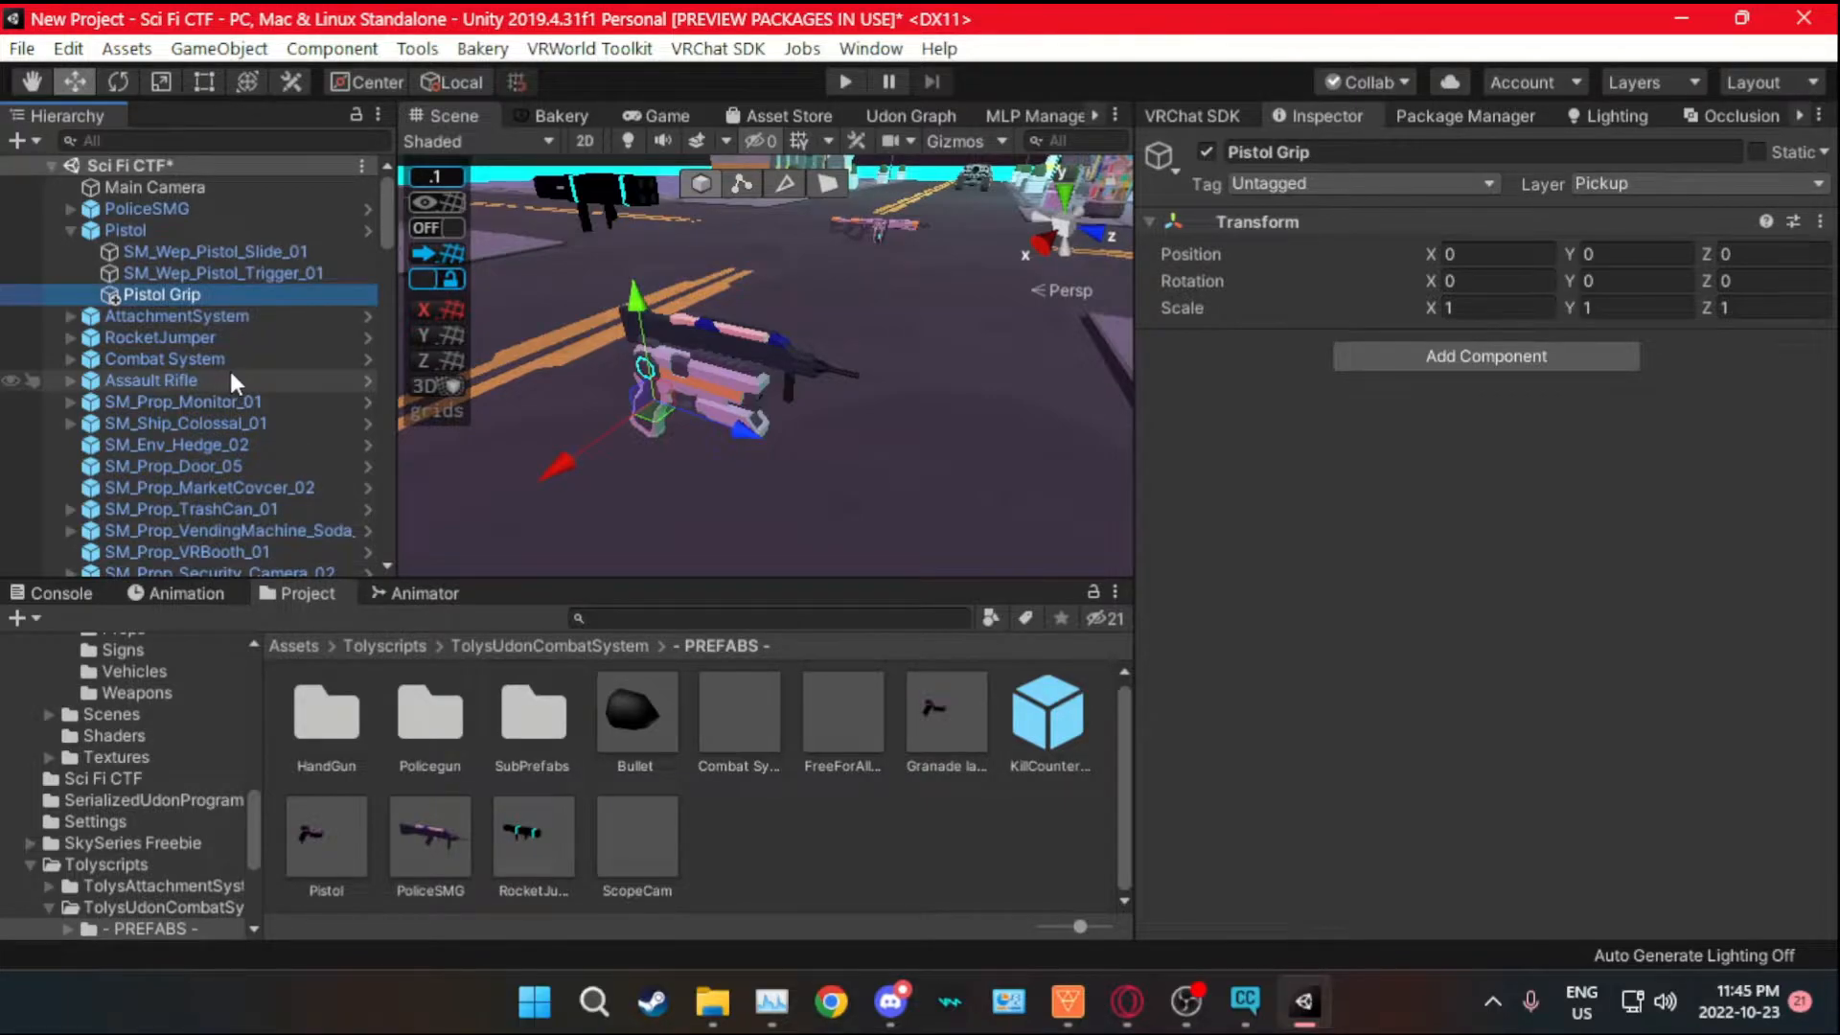
# - Create another empty child object under Pistol and name it Fire Position
pyautogui.rightClick(109, 228)
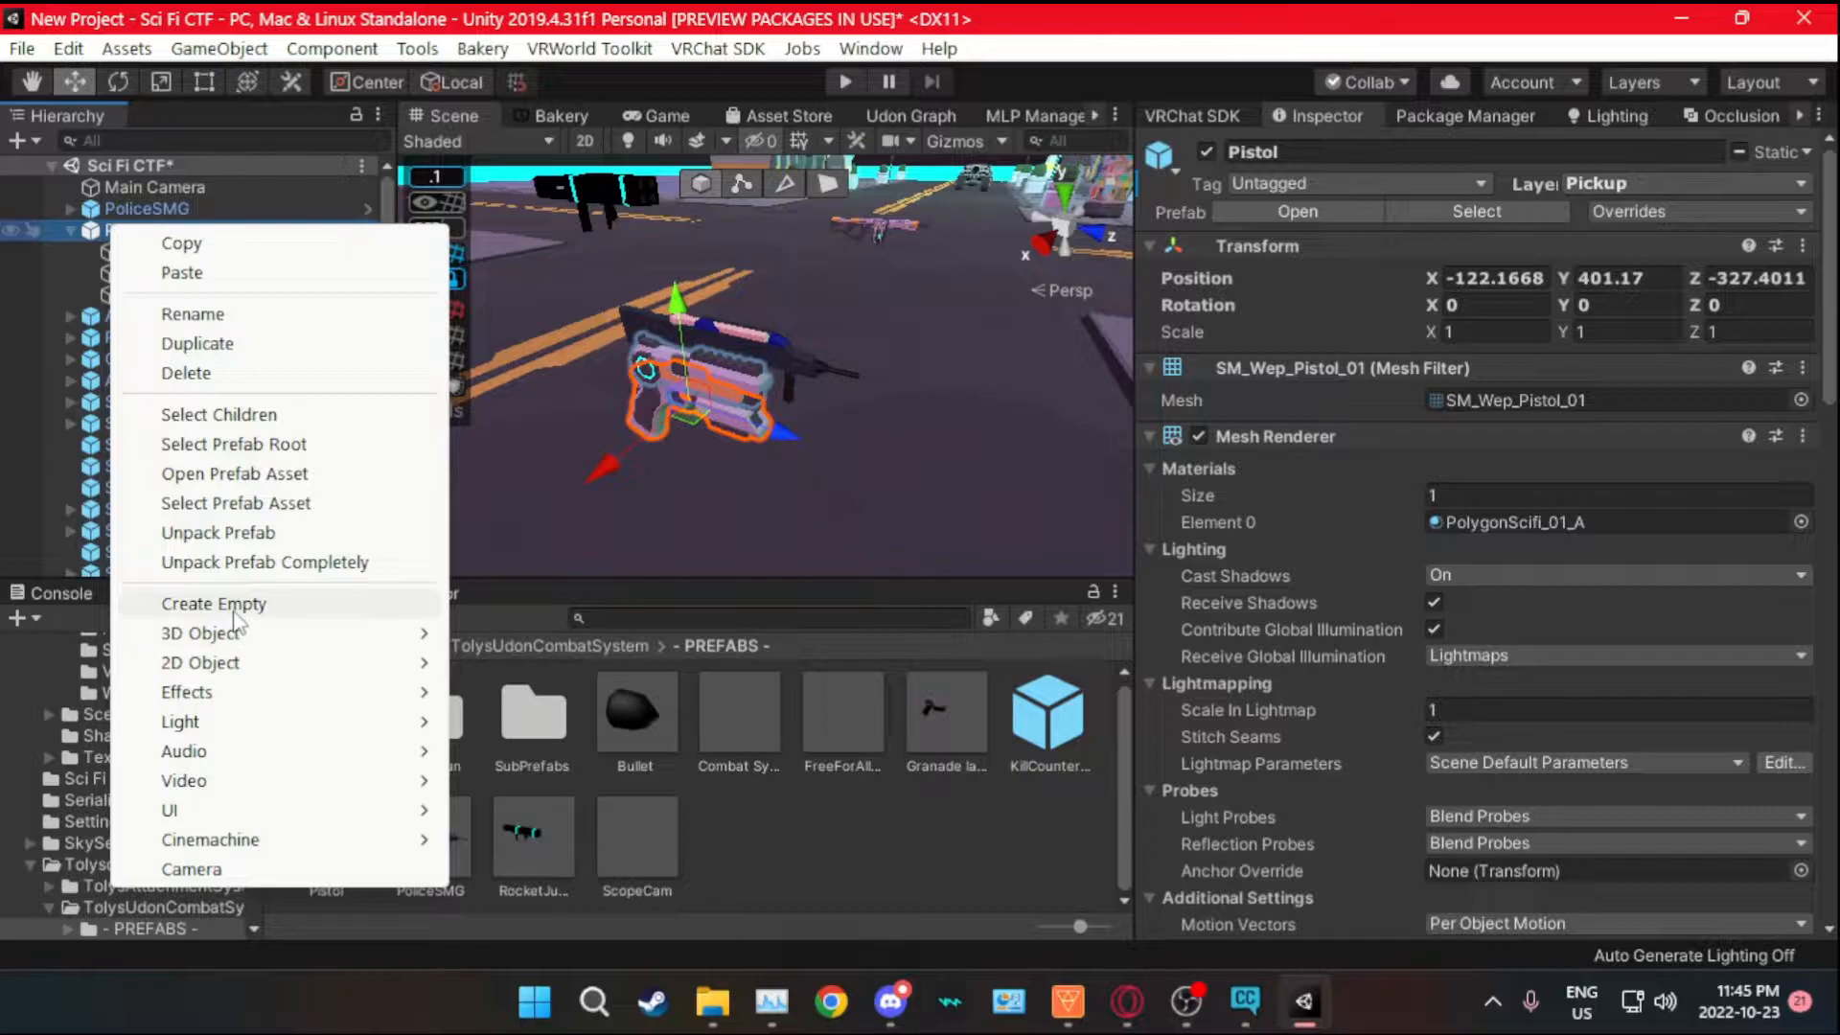
pyautogui.click(214, 603)
pyautogui.rightClick(146, 308)
pyautogui.click(216, 399)
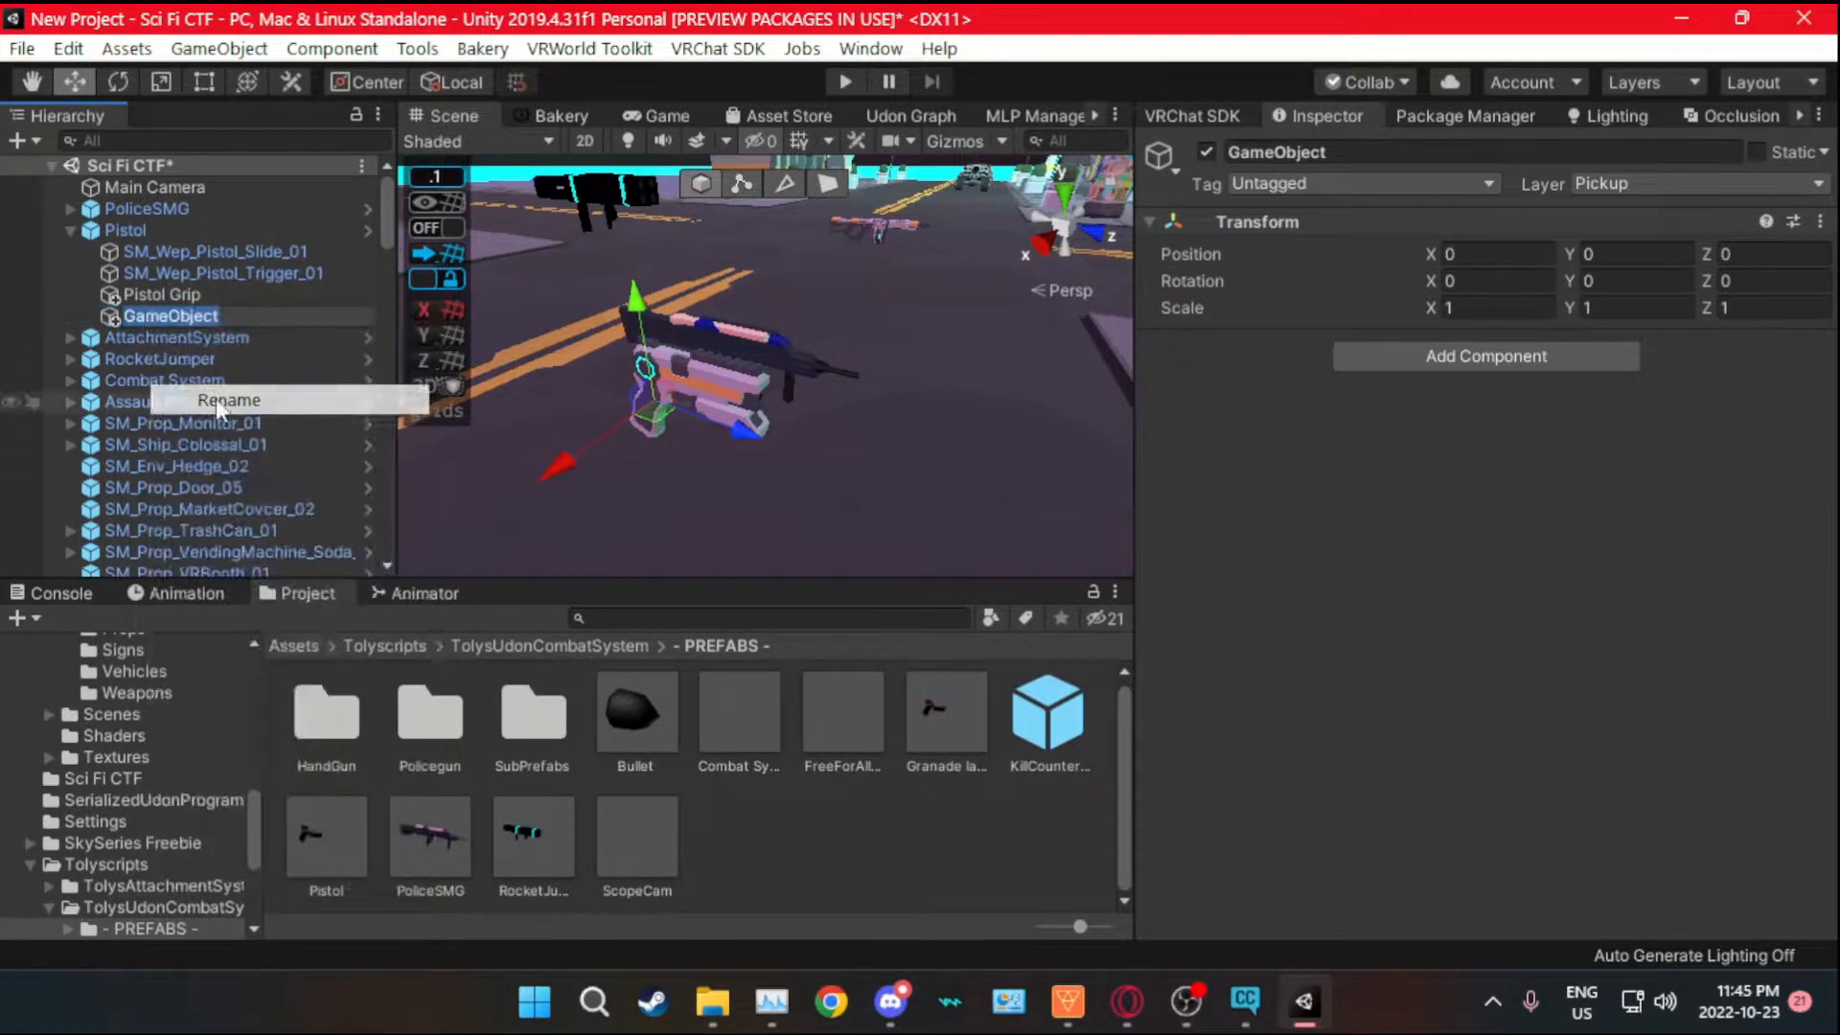
pyautogui.write('Fire Position')
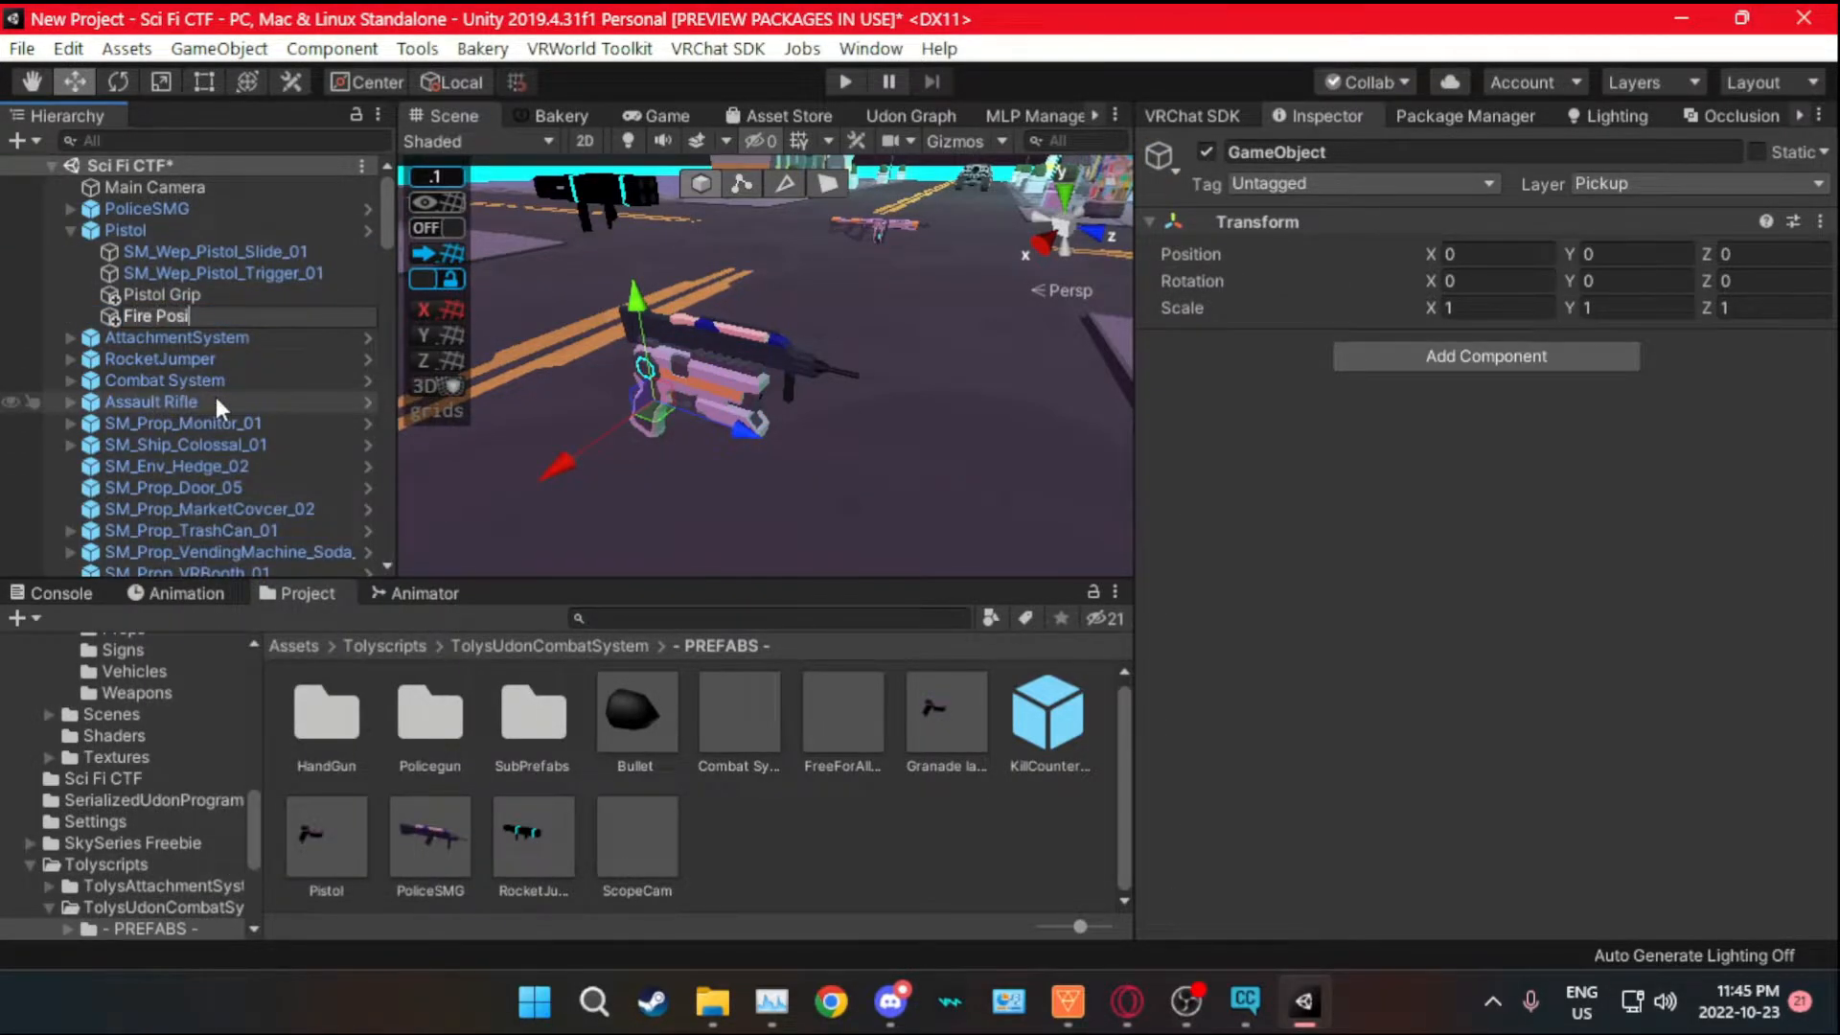
pyautogui.press('Return')
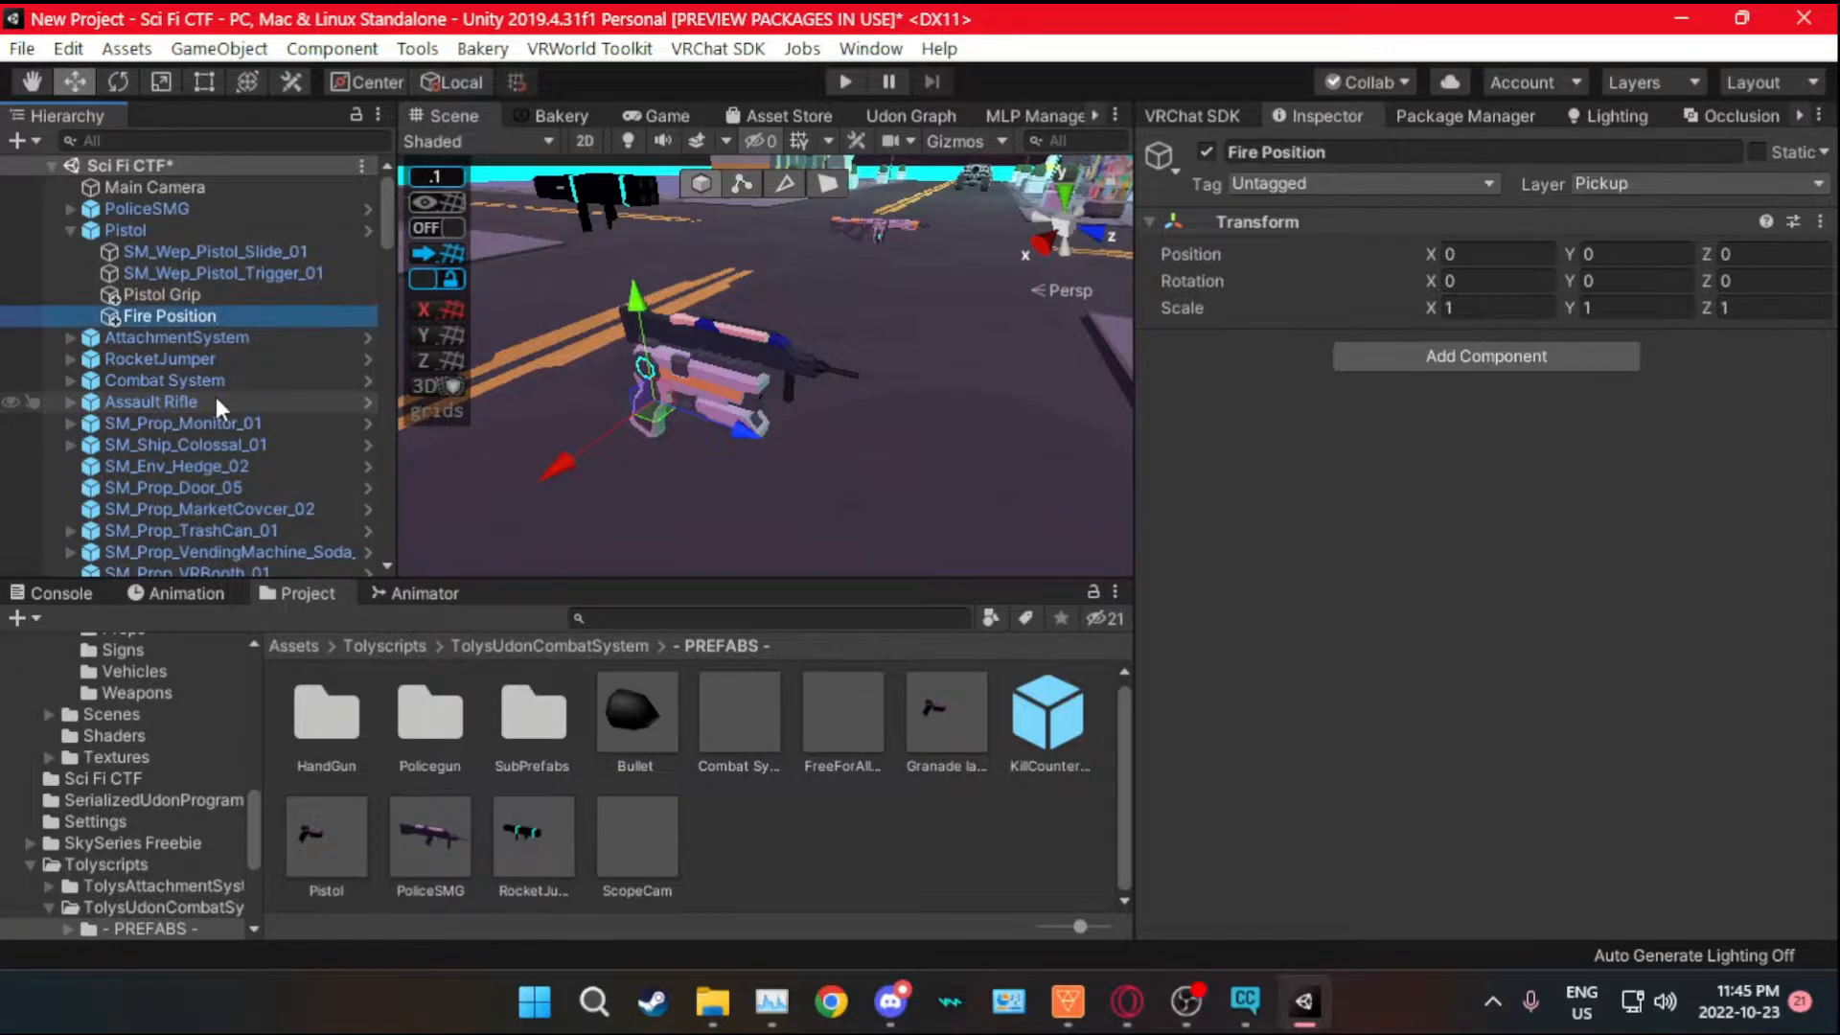
# - Move Pistol Grip onto the pistol's handle, at about Y -0.049, Z -0.042
pyautogui.click(191, 294)
pyautogui.keyDown('alt'); pyautogui.moveTo(497, 330); pyautogui.dragTo(690, 393); pyautogui.keyUp('alt')
pyautogui.scroll(5, 690, 393)
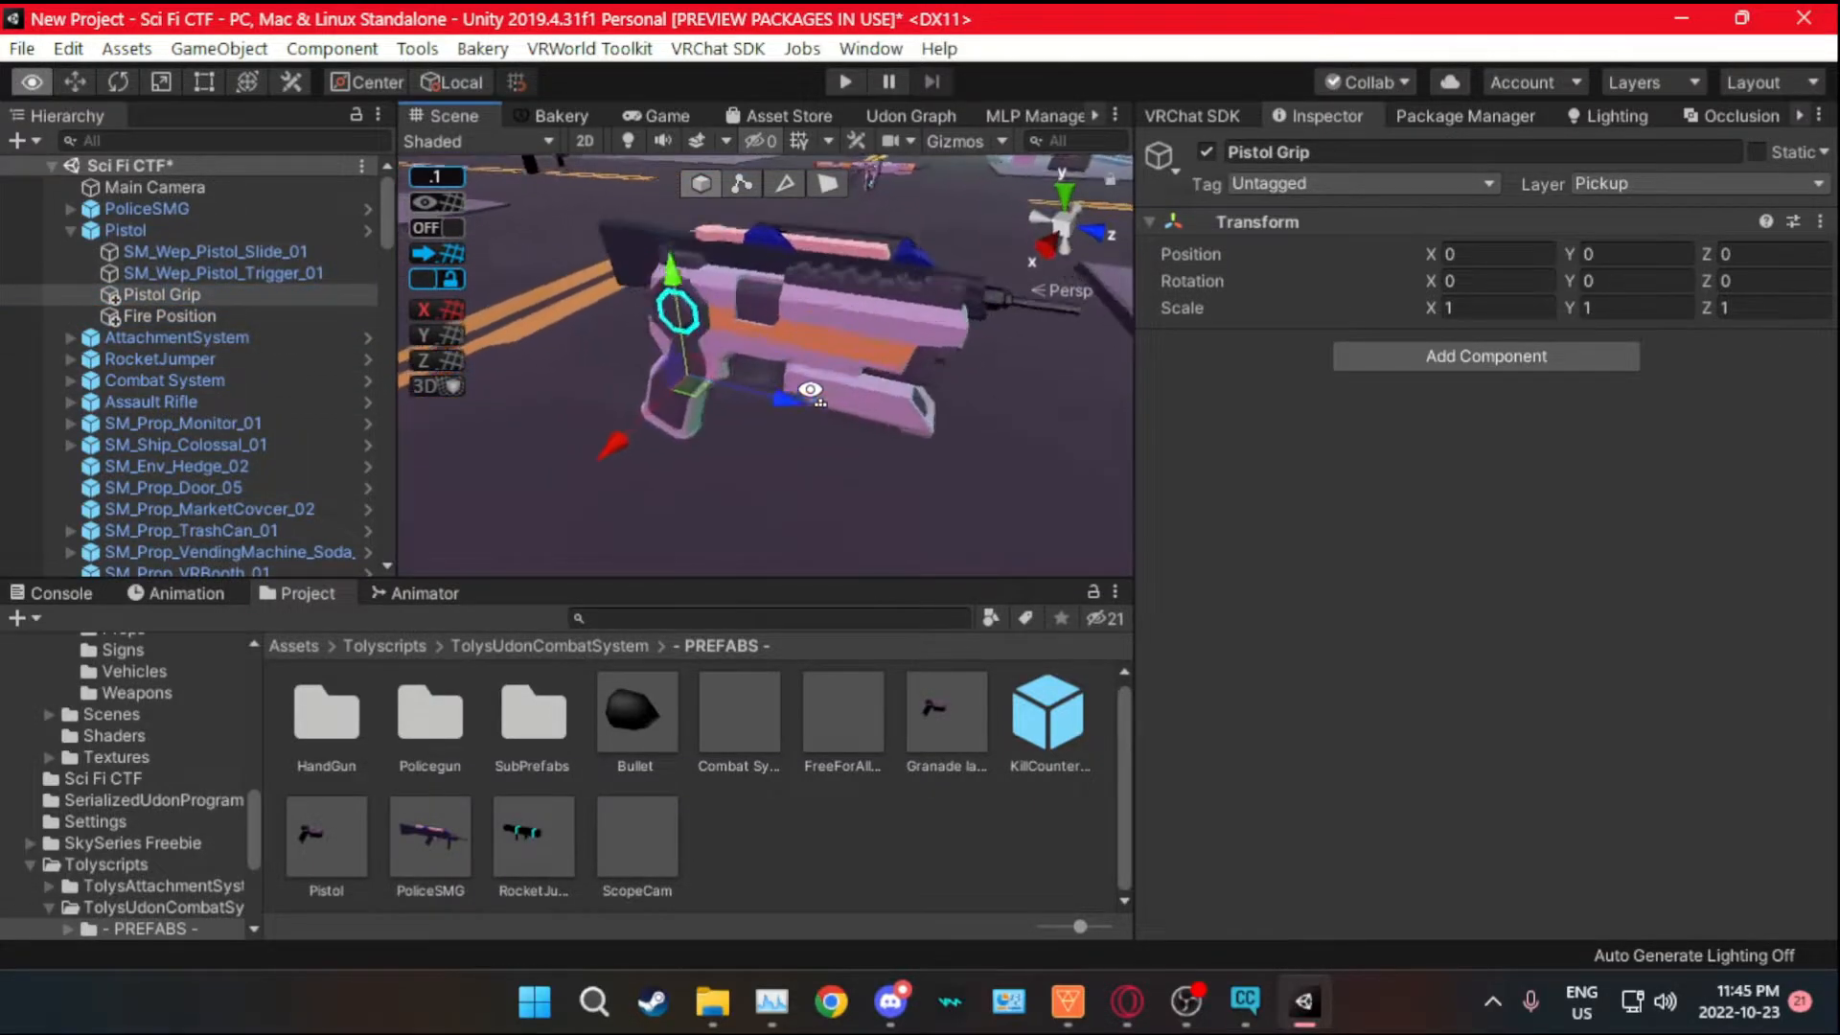
pyautogui.moveTo(725, 295); pyautogui.dragTo(723, 334)
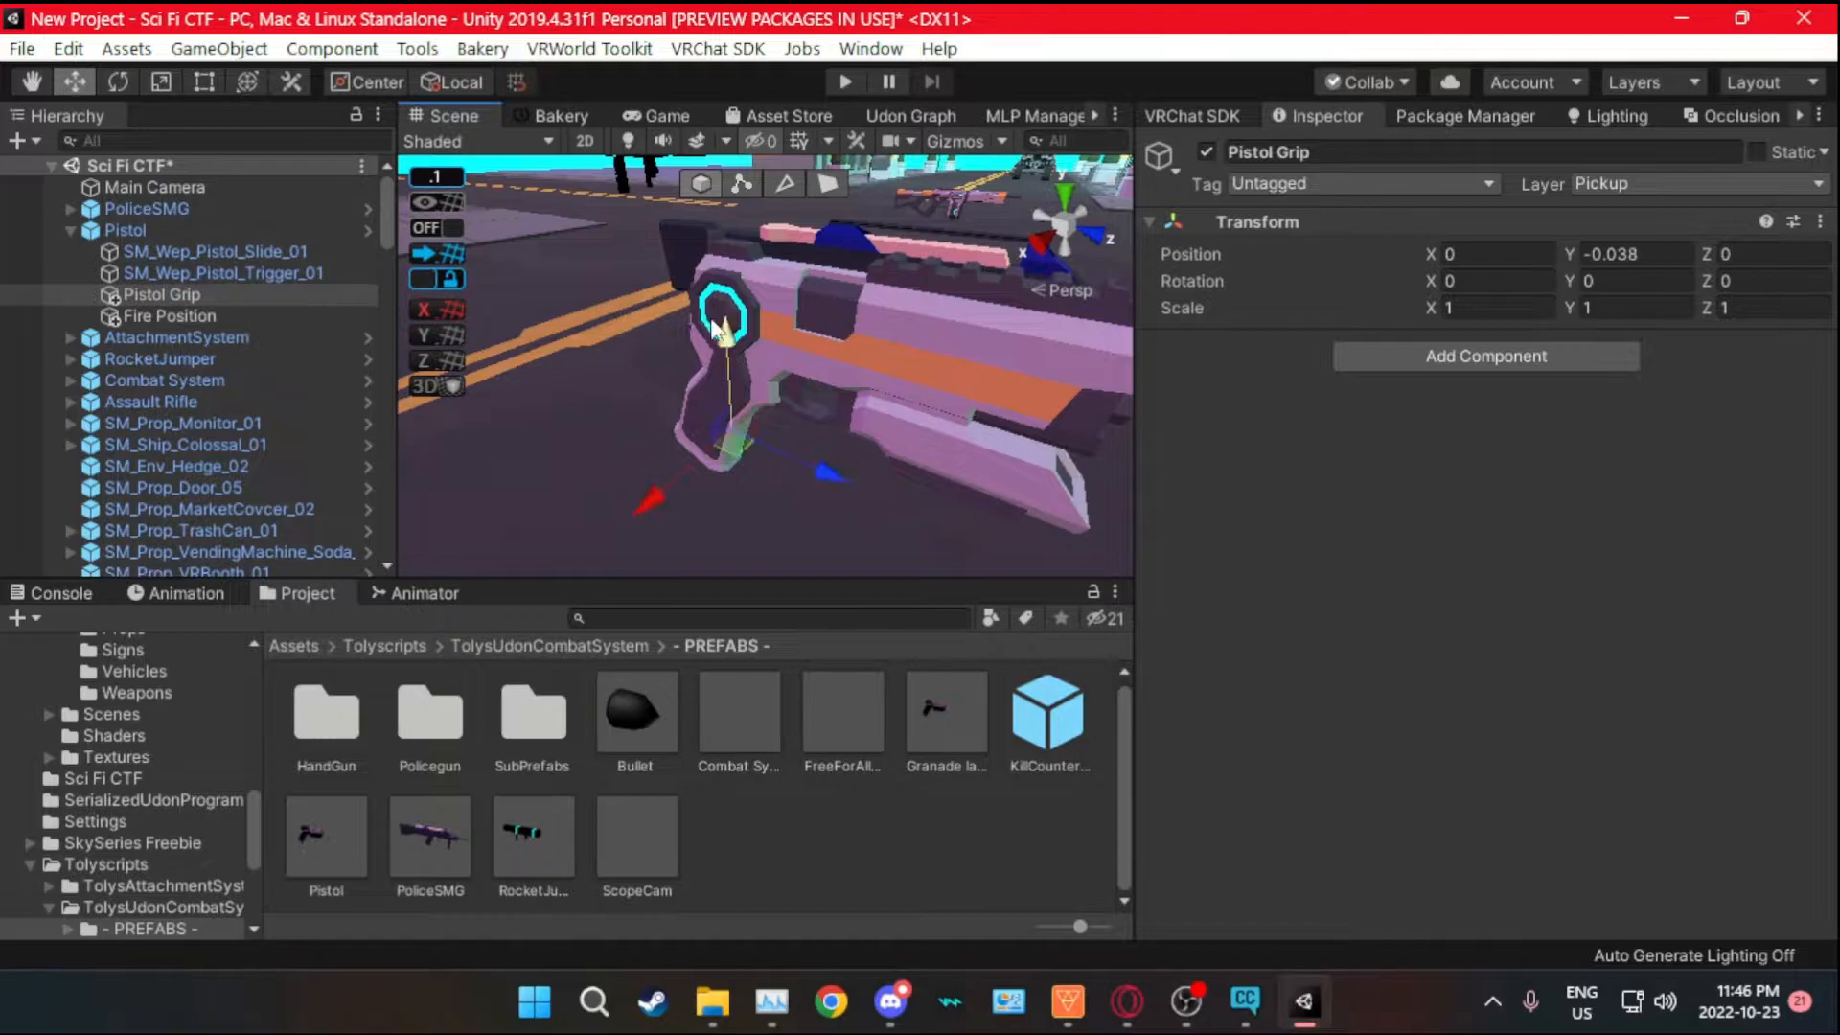
pyautogui.moveTo(828, 467); pyautogui.dragTo(809, 439)
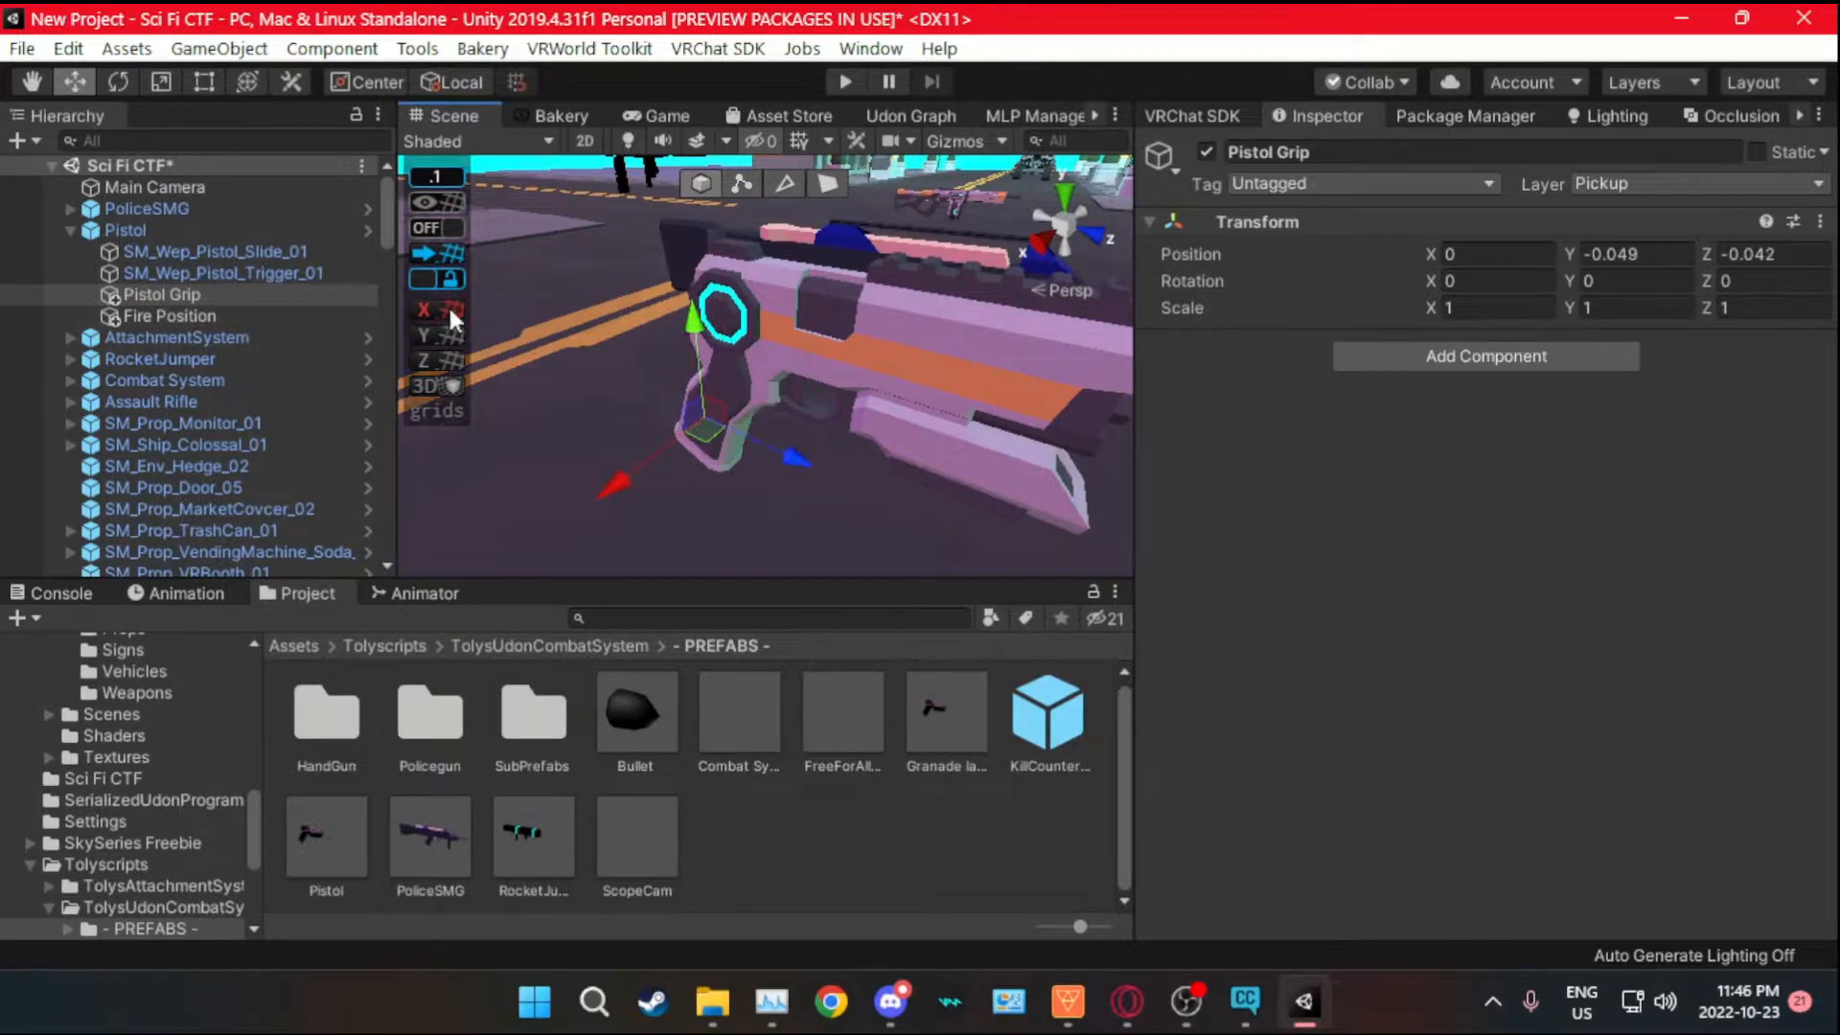
# - Move Fire Position to the tip of the pistol's barrel, at about Y 0.098, Z 0.293
pyautogui.scroll(-4, 483, 314)
pyautogui.click(182, 316)
pyautogui.keyDown('alt'); pyautogui.moveTo(889, 399); pyautogui.dragTo(833, 352); pyautogui.keyUp('alt')
pyautogui.moveTo(688, 324); pyautogui.dragTo(727, 296)
pyautogui.moveTo(794, 391); pyautogui.dragTo(819, 423)
pyautogui.keyDown('alt'); pyautogui.scroll(5, 899, 399); pyautogui.keyUp('alt')
pyautogui.keyDown('alt'); pyautogui.scroll(3, 792, 460); pyautogui.keyUp('alt')
pyautogui.moveTo(906, 341); pyautogui.dragTo(571, 366)
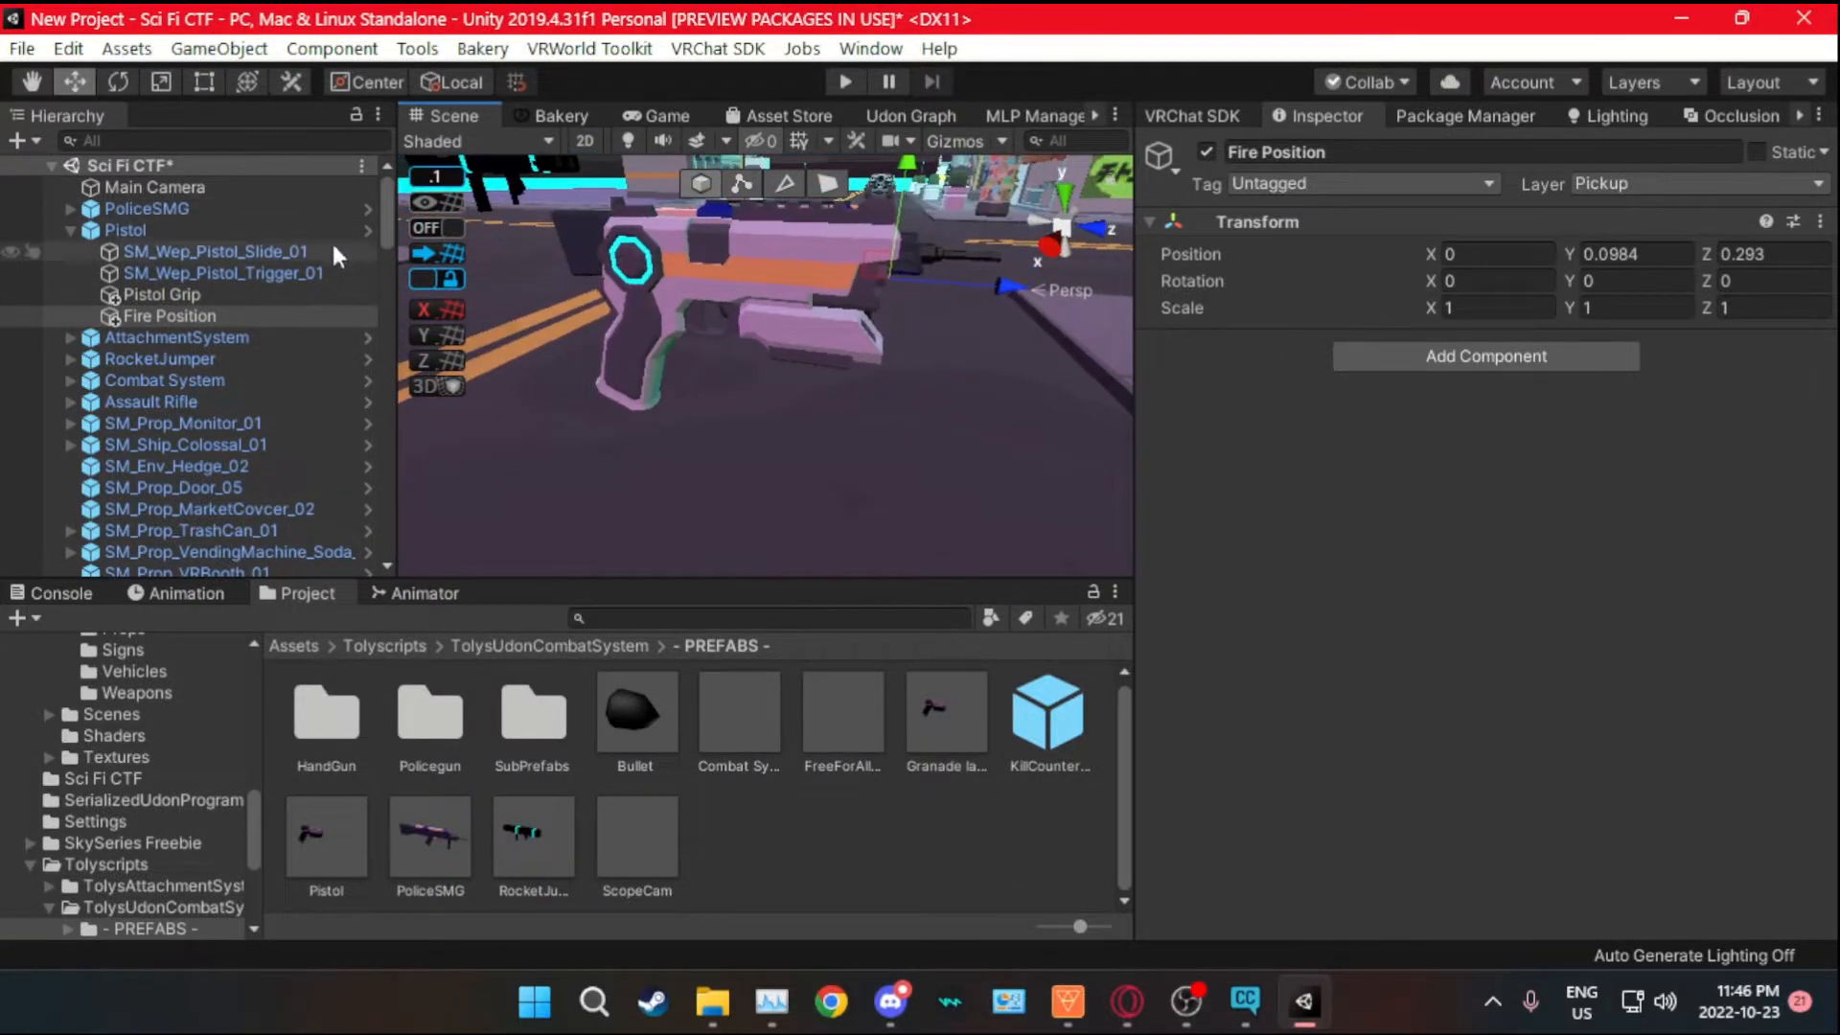
# - Duplicate the Scripts object inside PoliceSMG and make the copy a child of Pistol
pyautogui.click(200, 233)
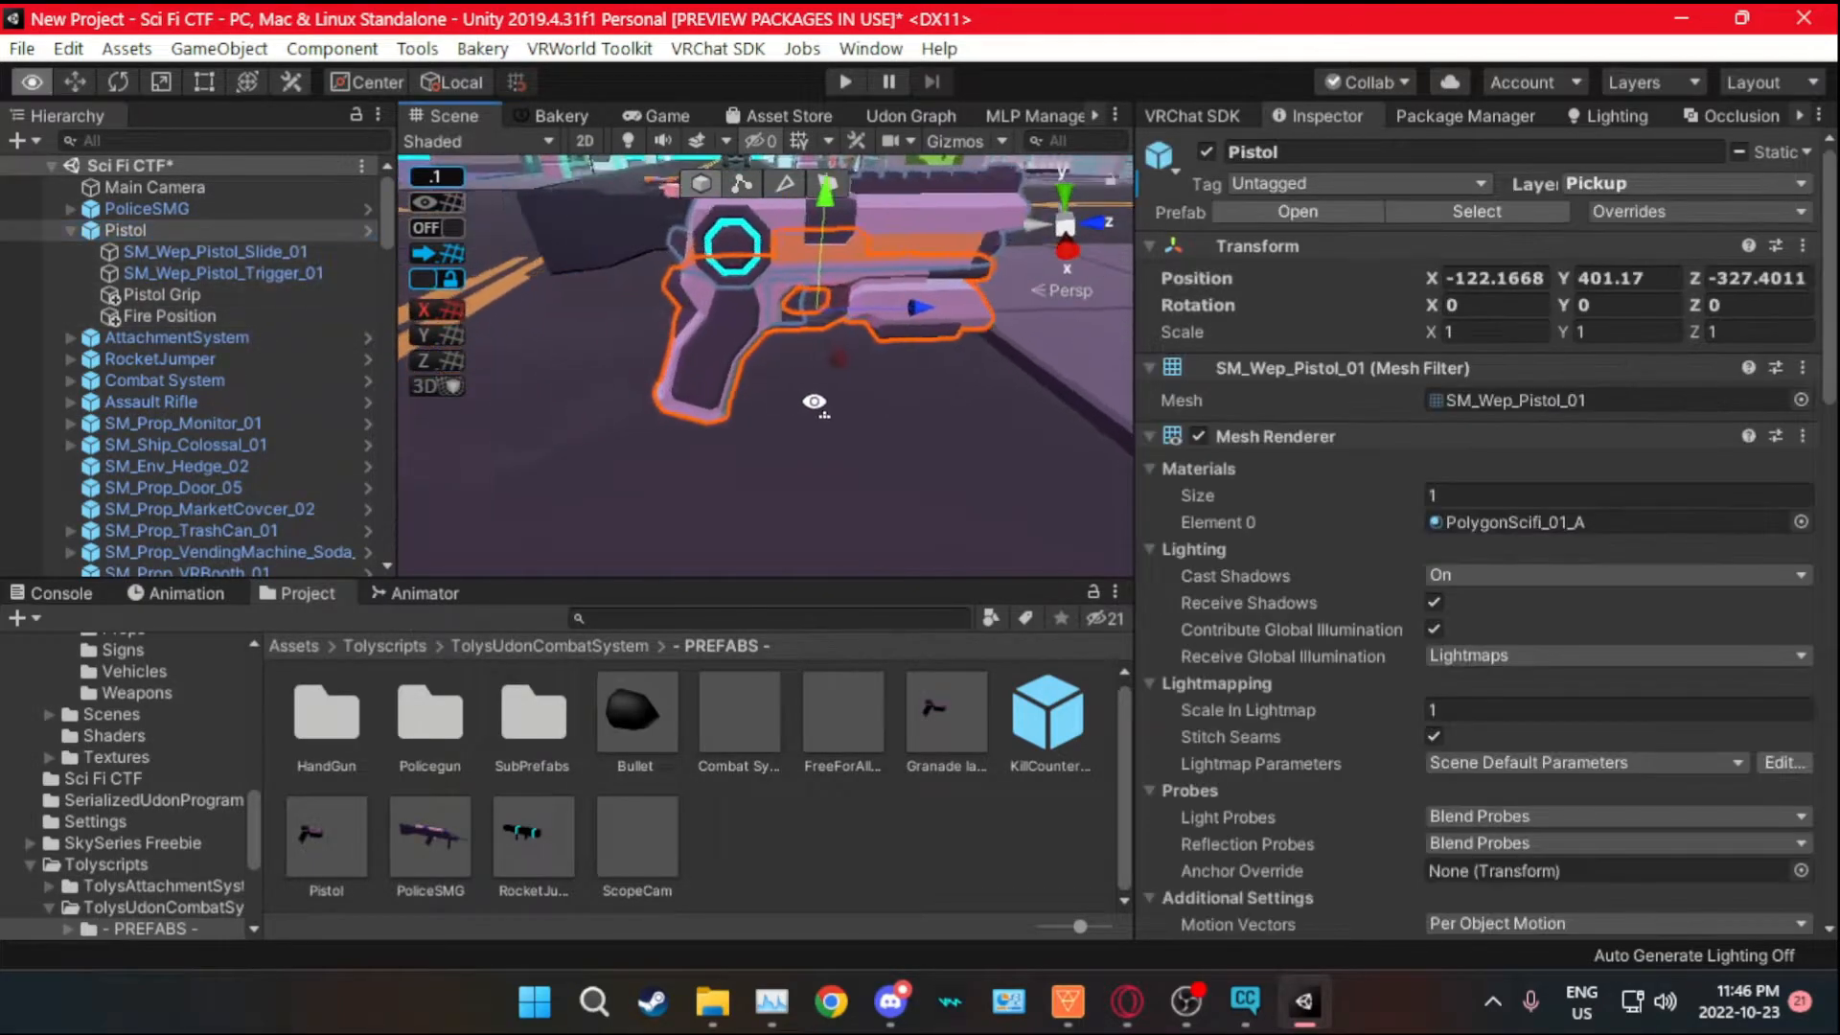
pyautogui.click(72, 208)
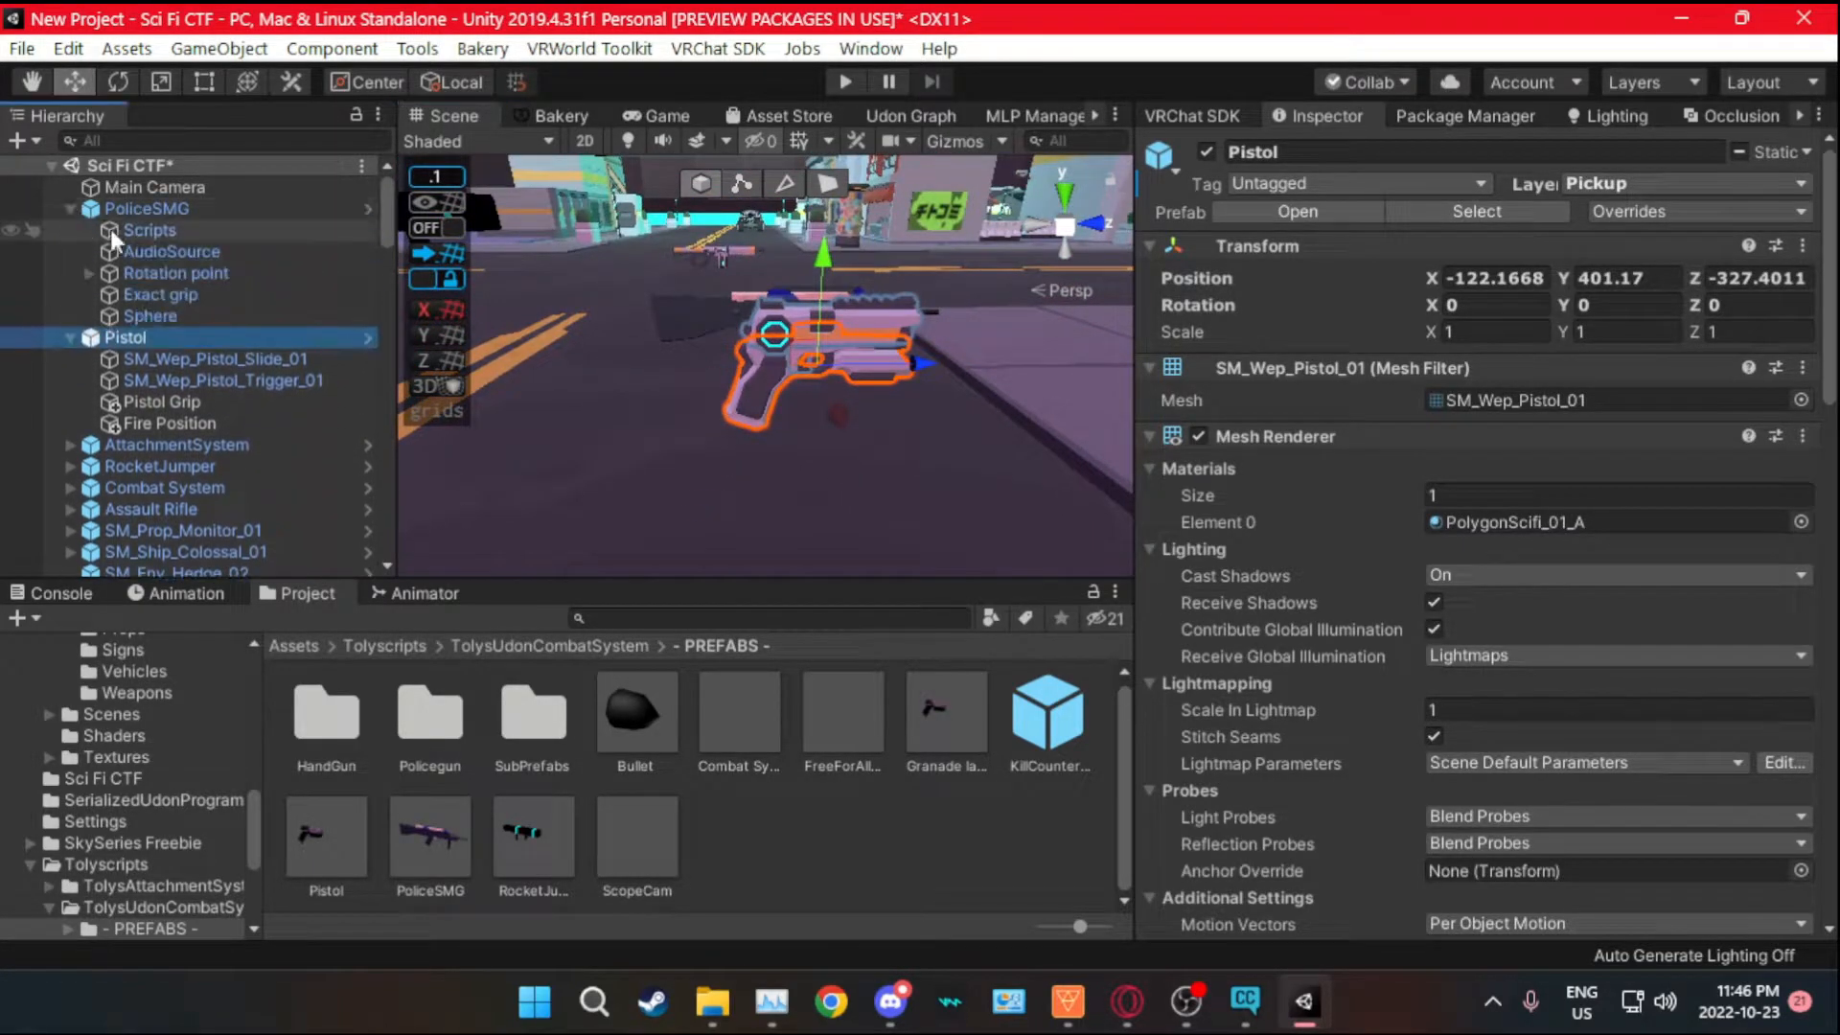
pyautogui.click(157, 223)
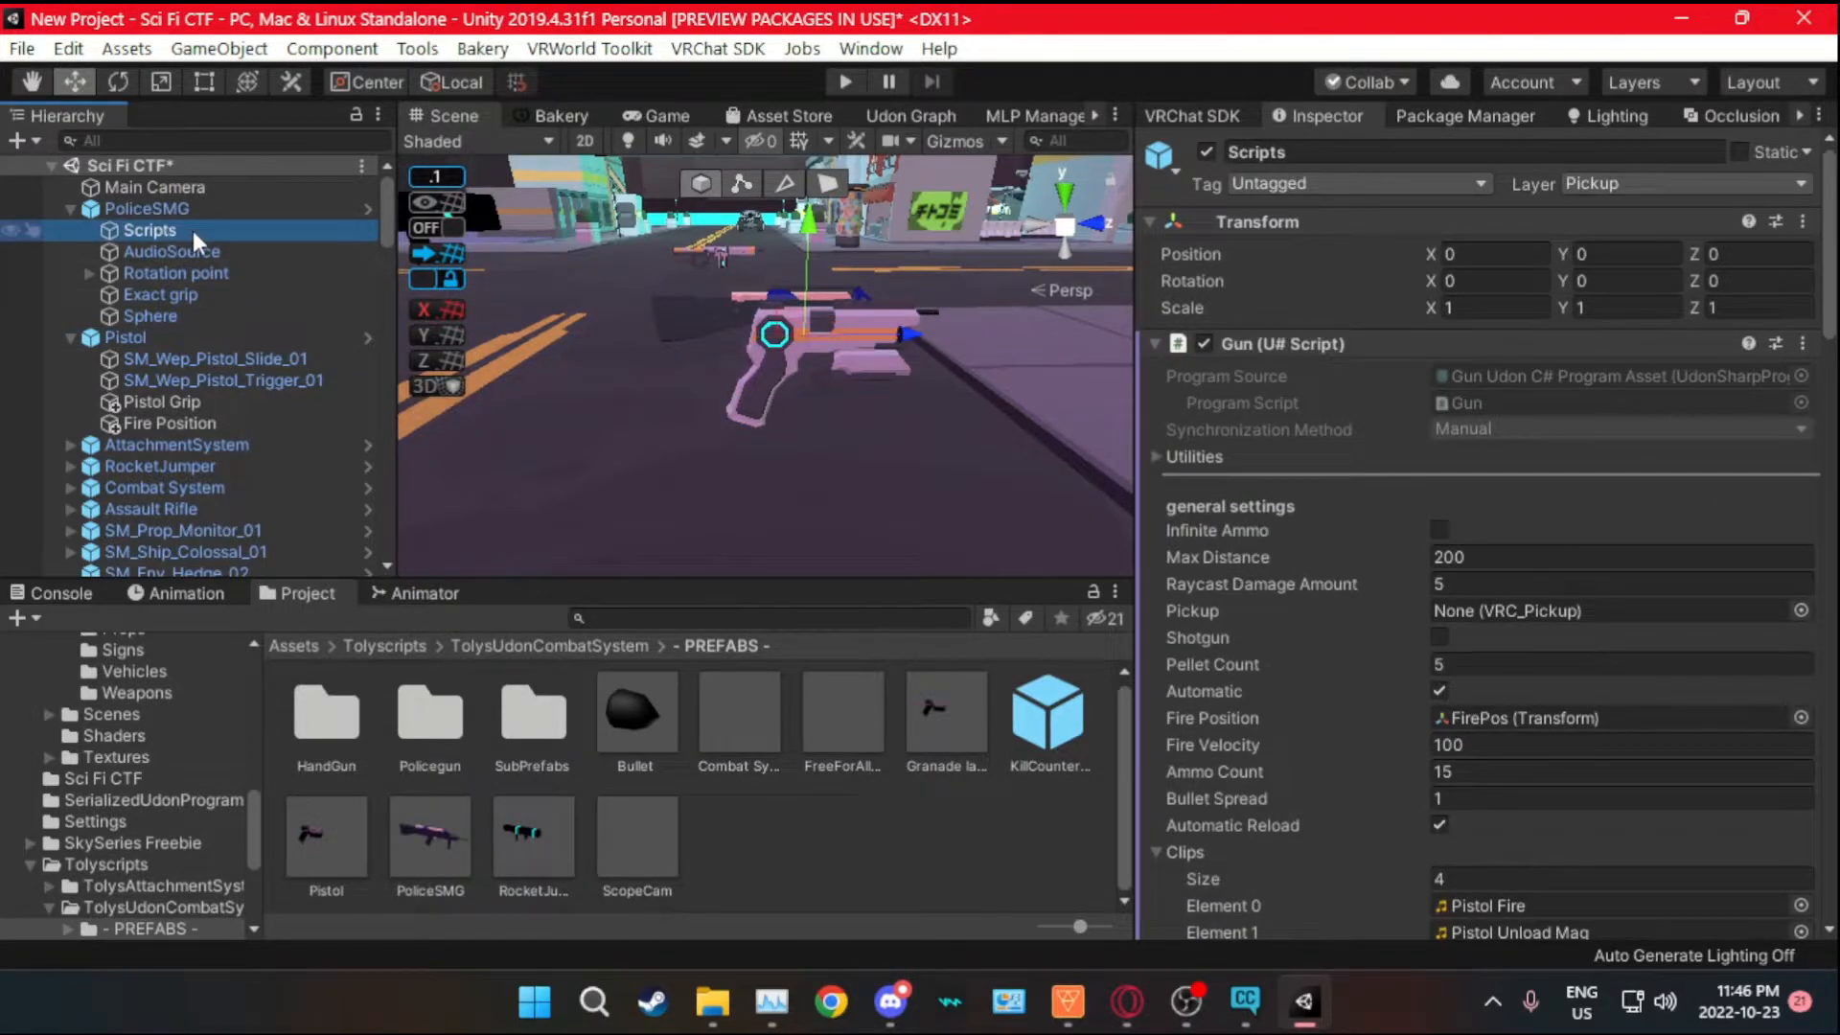
pyautogui.hotkey('ctrl', 'd')
pyautogui.moveTo(134, 356); pyautogui.dragTo(125, 363)
pyautogui.keyDown('alt'); pyautogui.moveTo(533, 378); pyautogui.dragTo(757, 401); pyautogui.keyUp('alt')
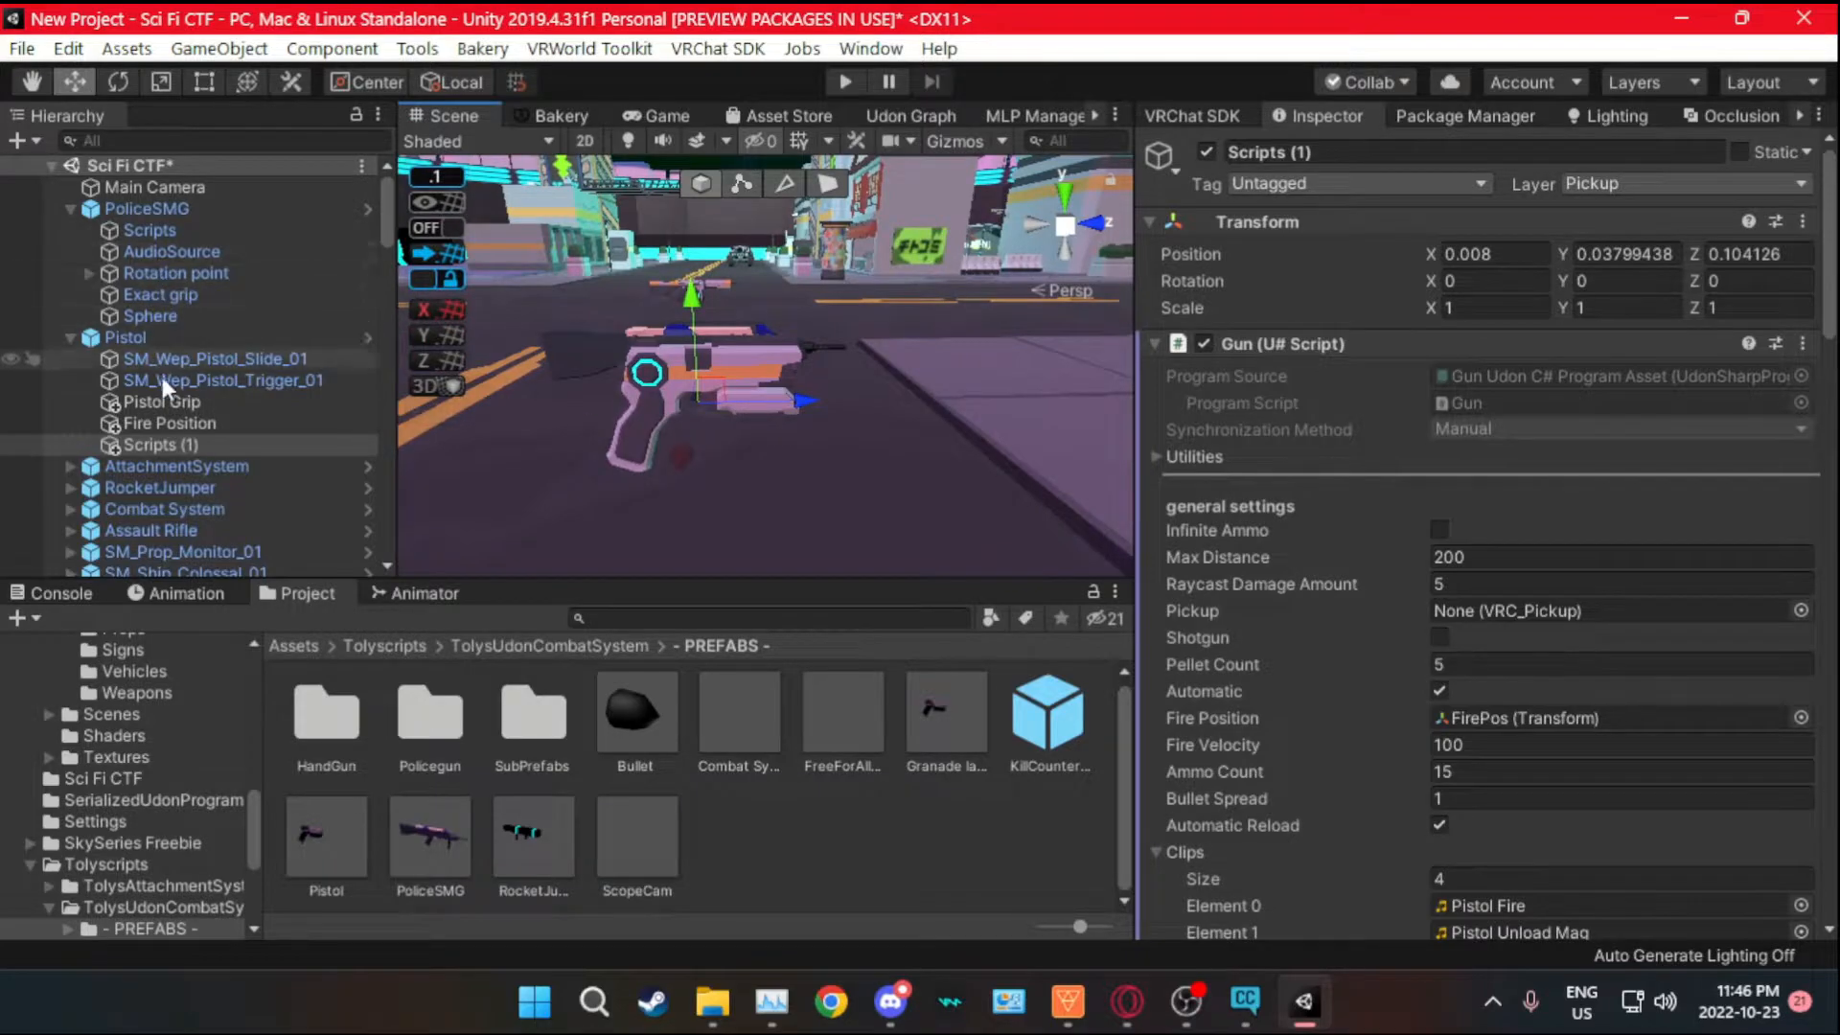
# - Rename the duplicated Scripts object under Pistol as Pistol Script
pyautogui.rightClick(169, 444)
pyautogui.click(272, 485)
pyautogui.write('Pistol Script')
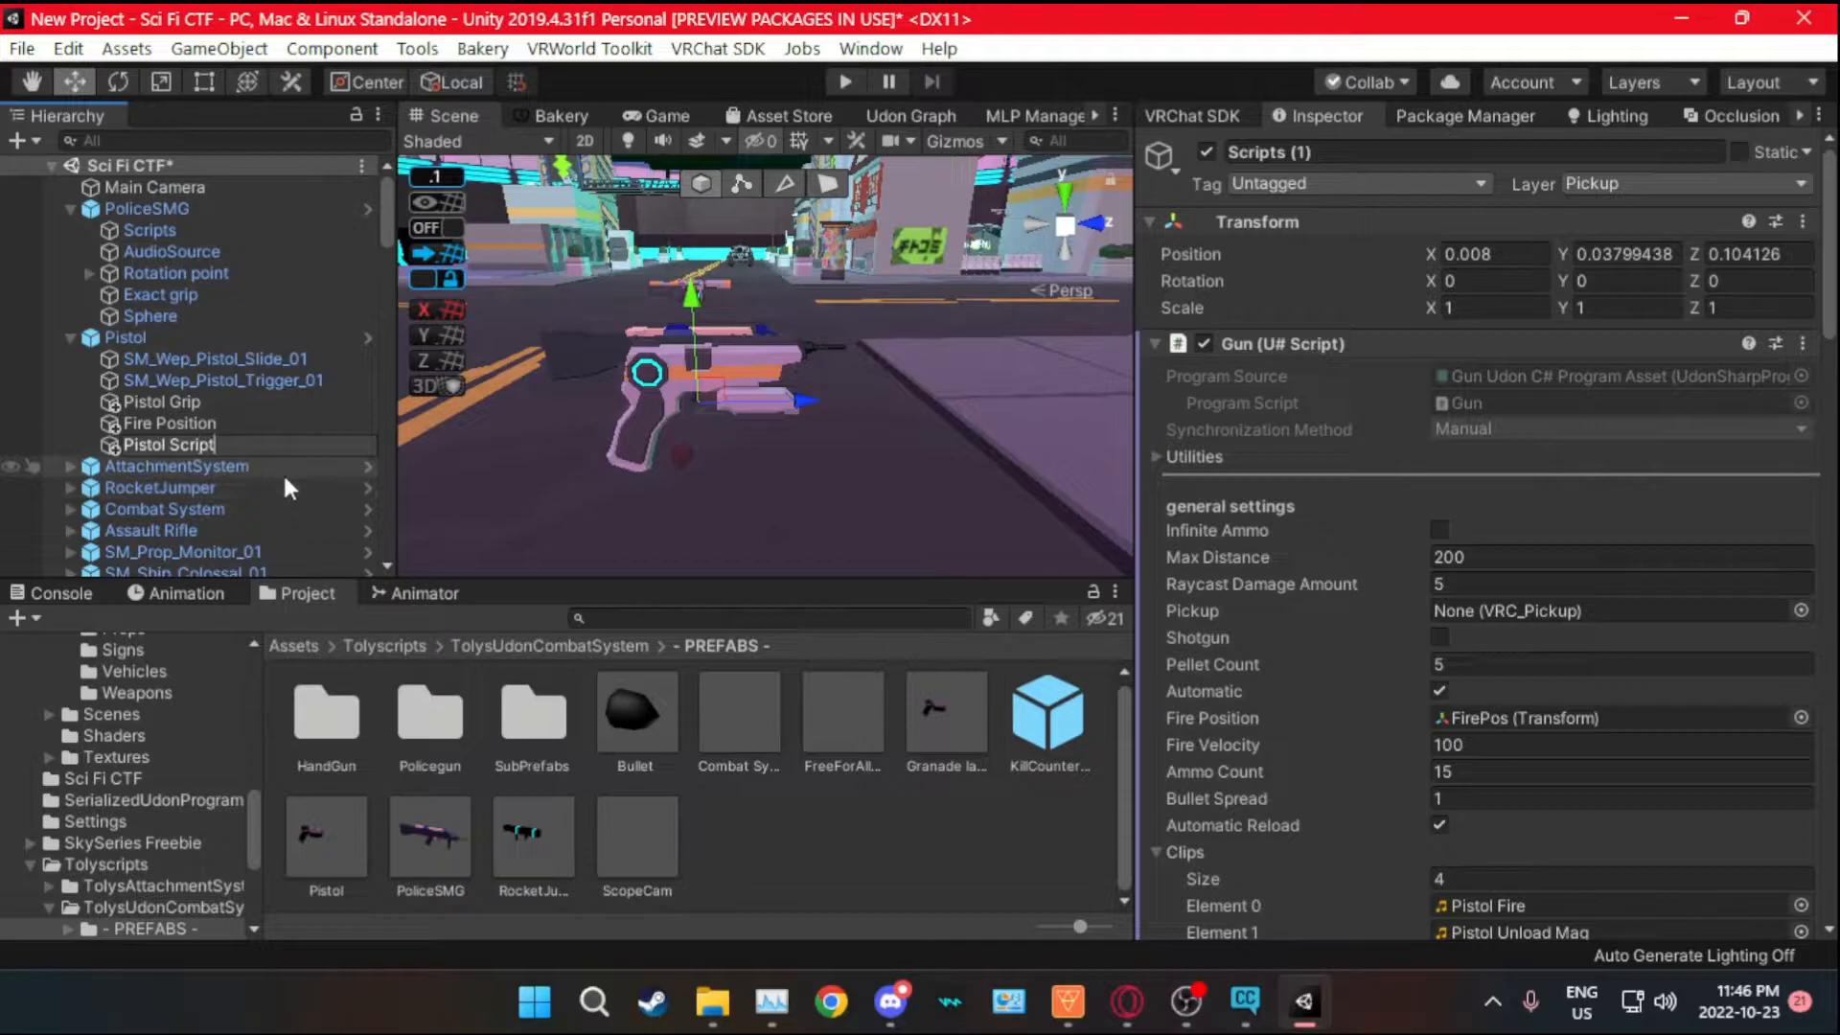
pyautogui.press('Return')
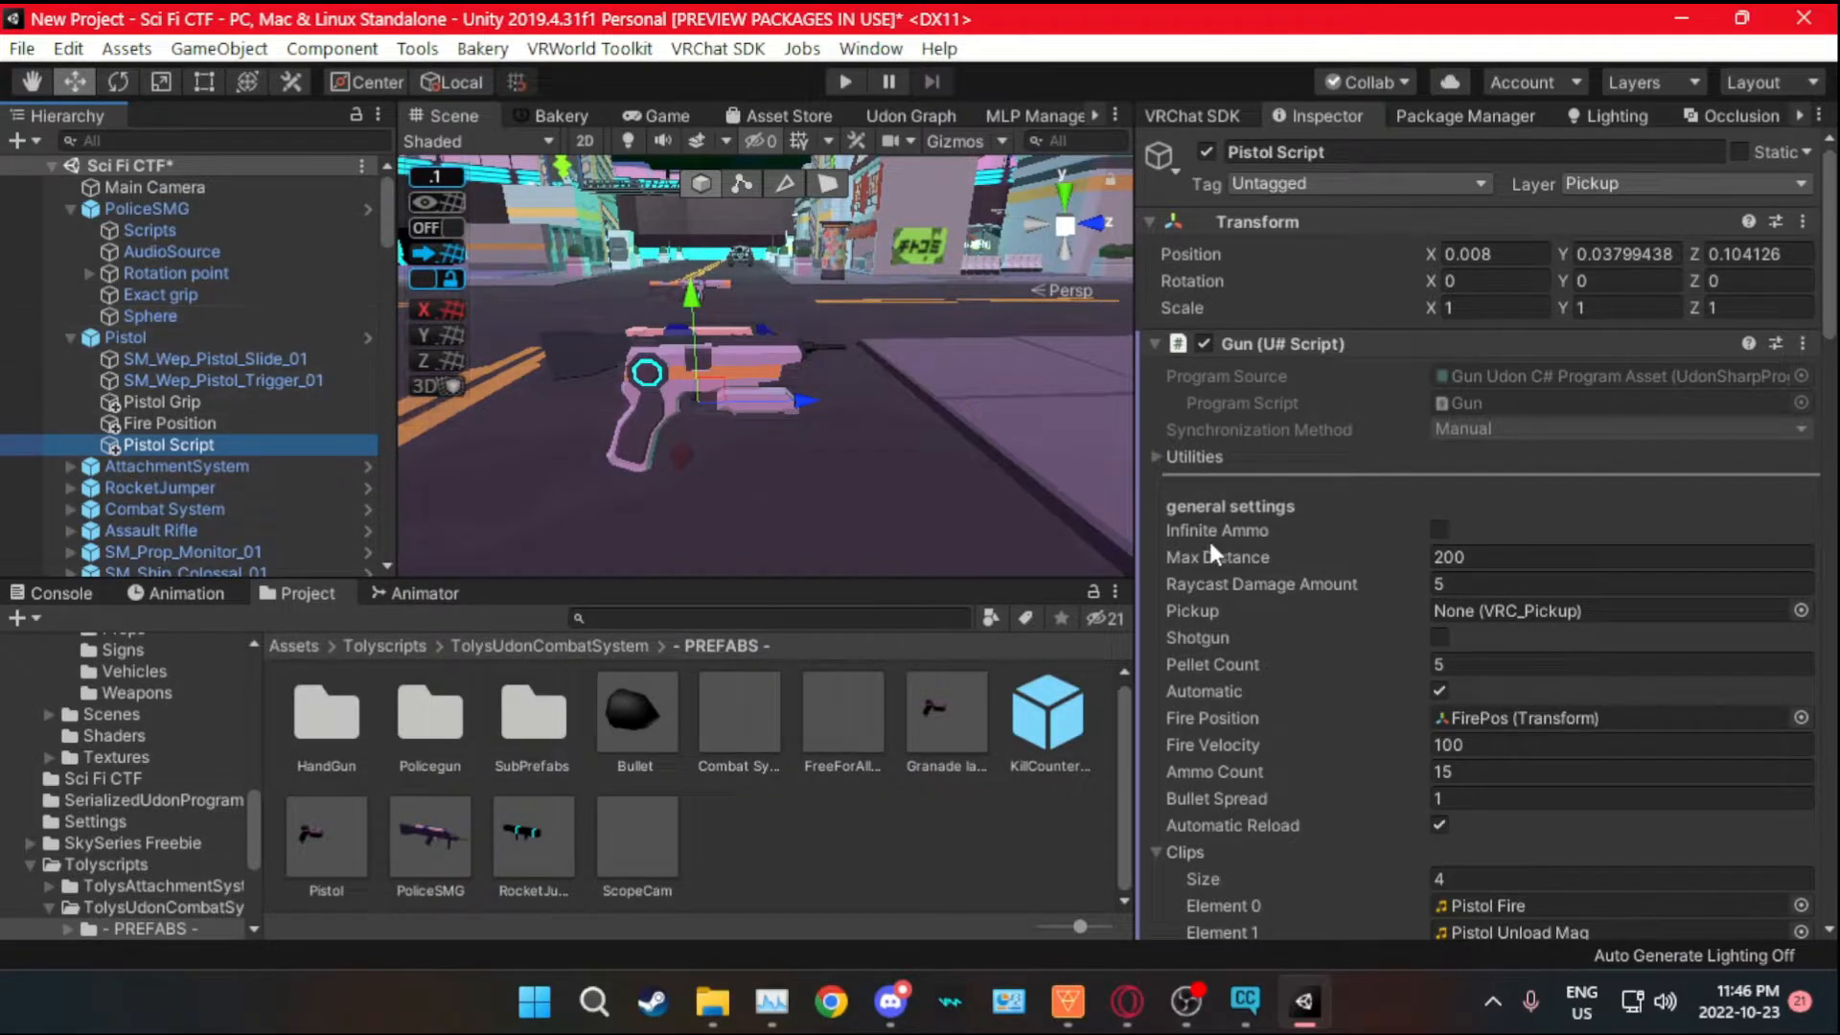
# - In Pistol Script's Gun component, assign Pistol as the Pickup and the Fire Position object as the Fire Position
pyautogui.scroll(-5, 1329, 541)
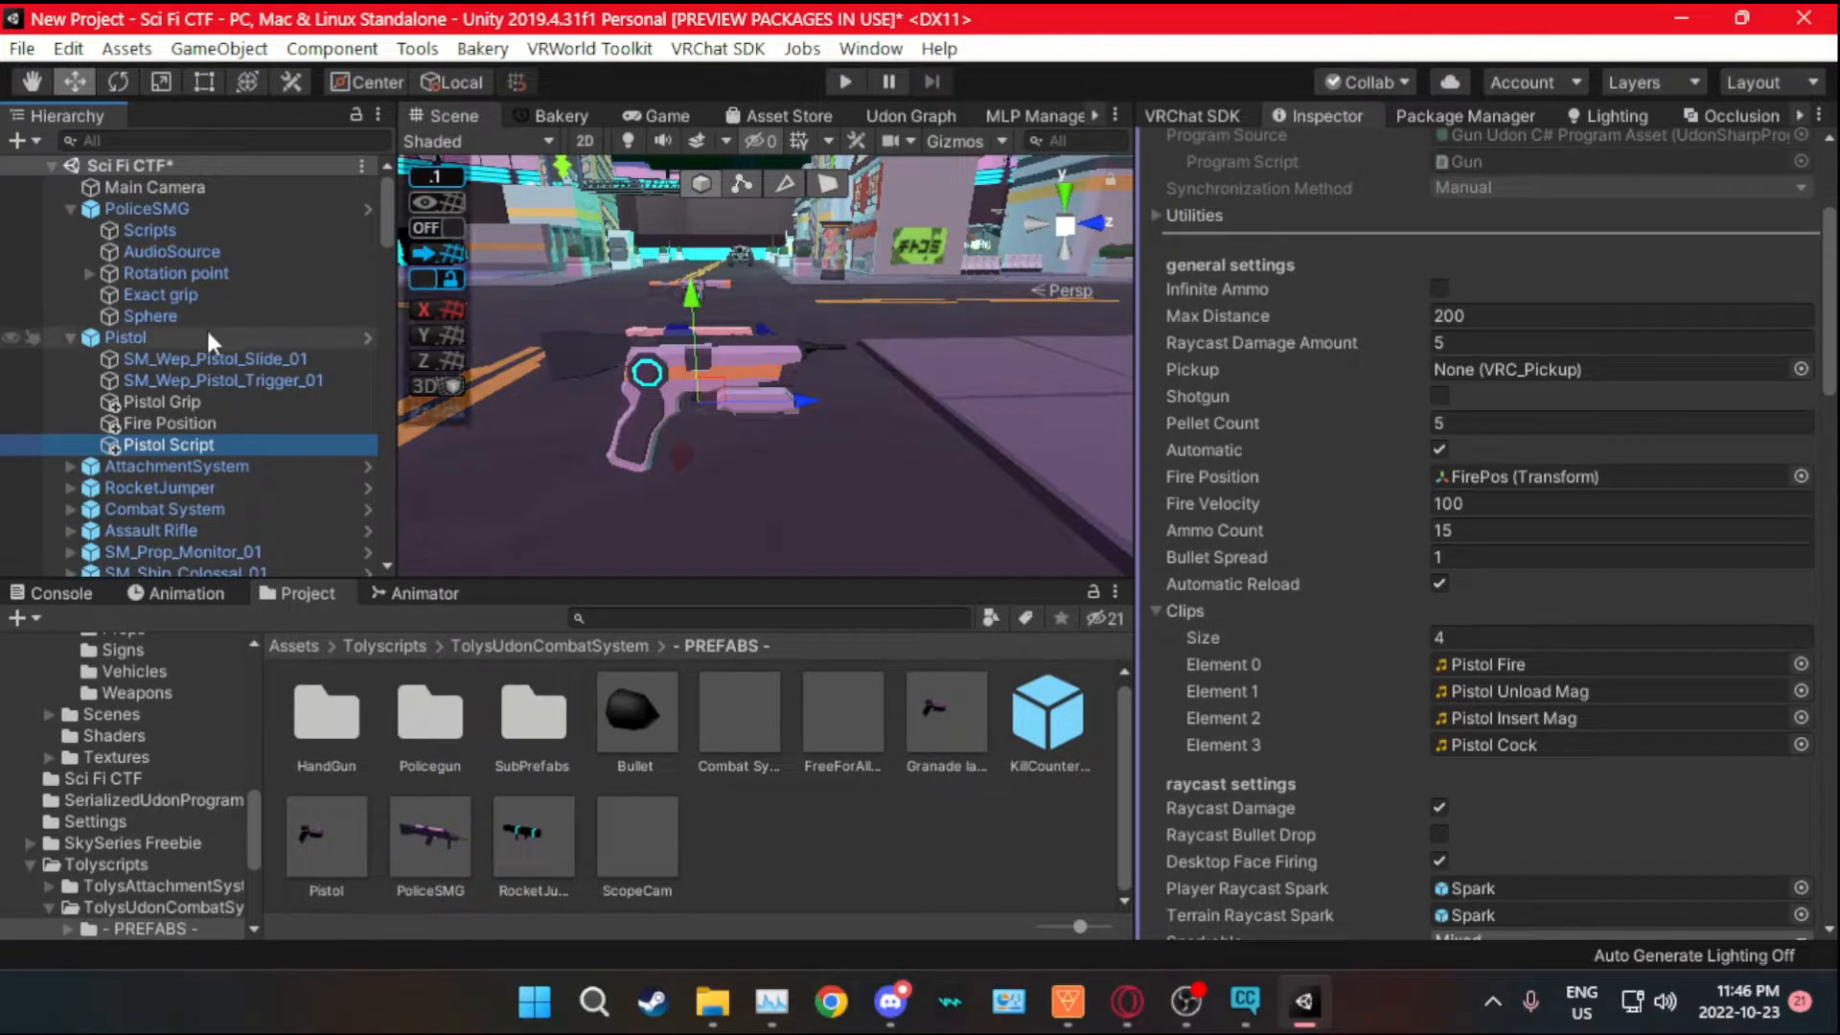
pyautogui.moveTo(124, 342); pyautogui.dragTo(1476, 372)
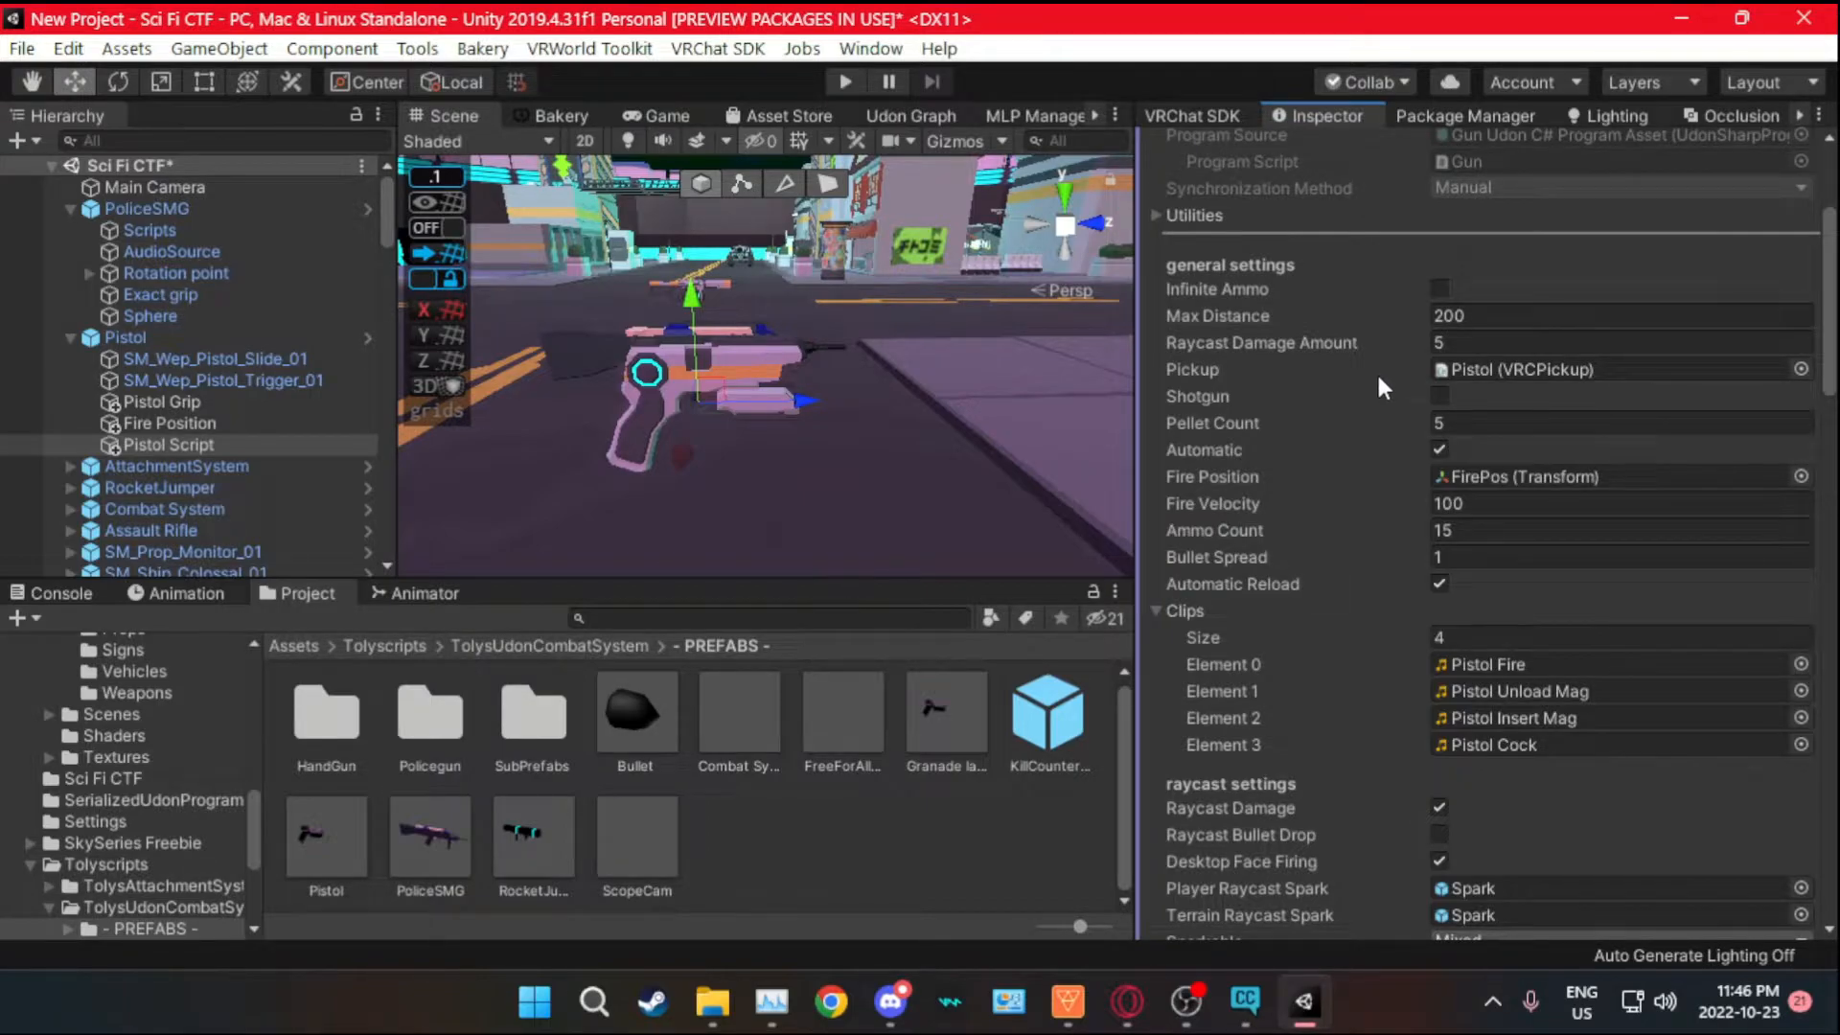
pyautogui.scroll(-3, 1372, 379)
pyautogui.scroll(3, 1486, 369)
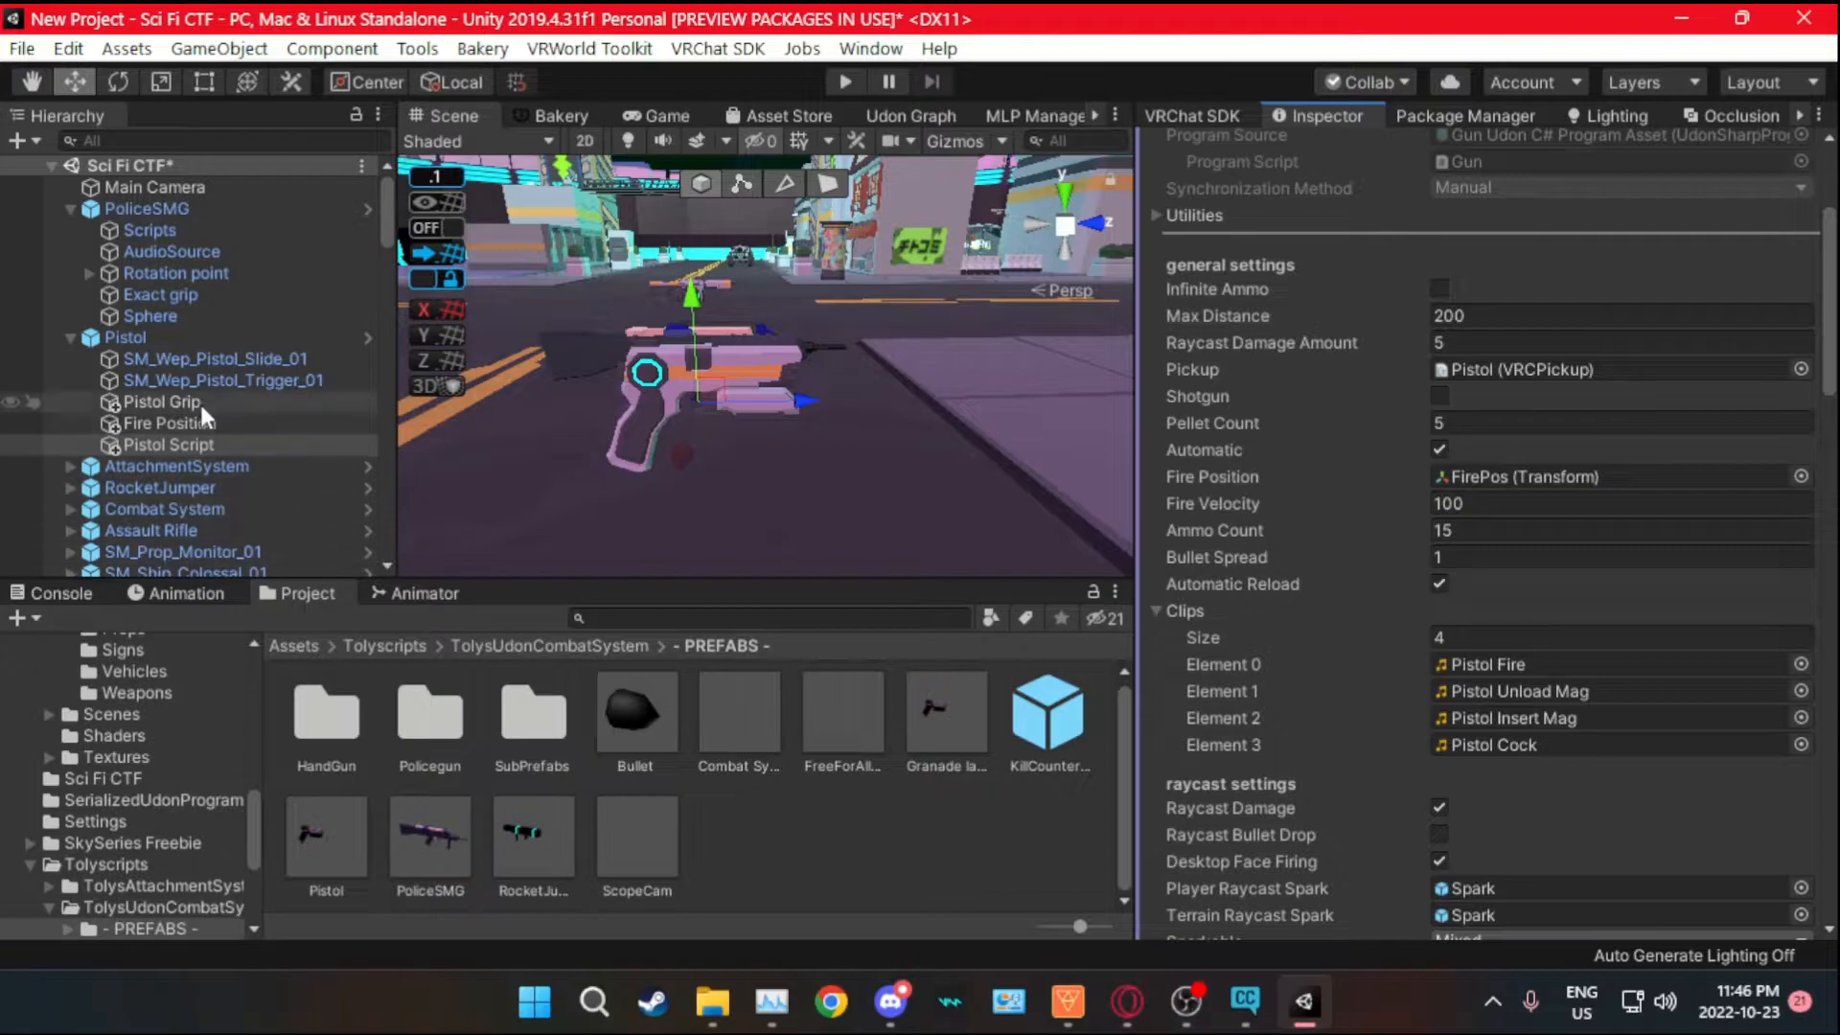
pyautogui.moveTo(173, 420); pyautogui.dragTo(1474, 477)
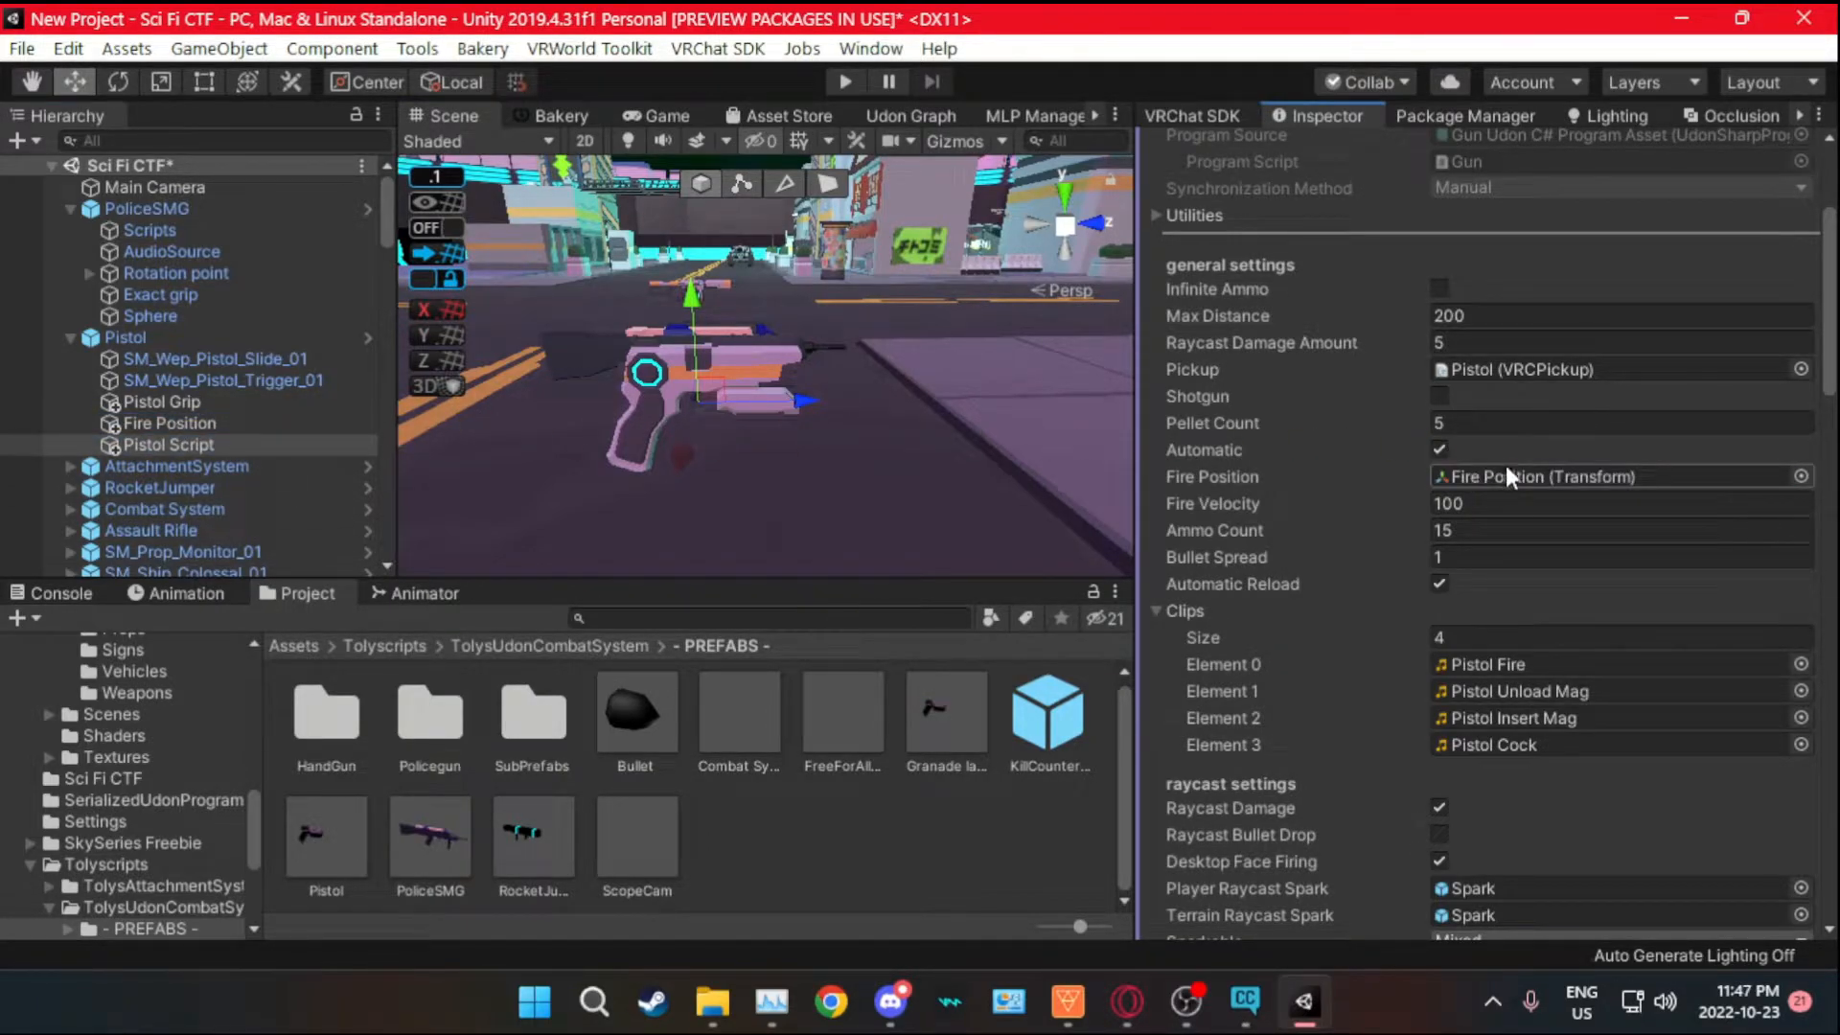
# - Assign Pistol Grip as the Exact Gun transform in the Pistol object's VRC Pickup component
pyautogui.click(146, 339)
pyautogui.scroll(-5, 1438, 498)
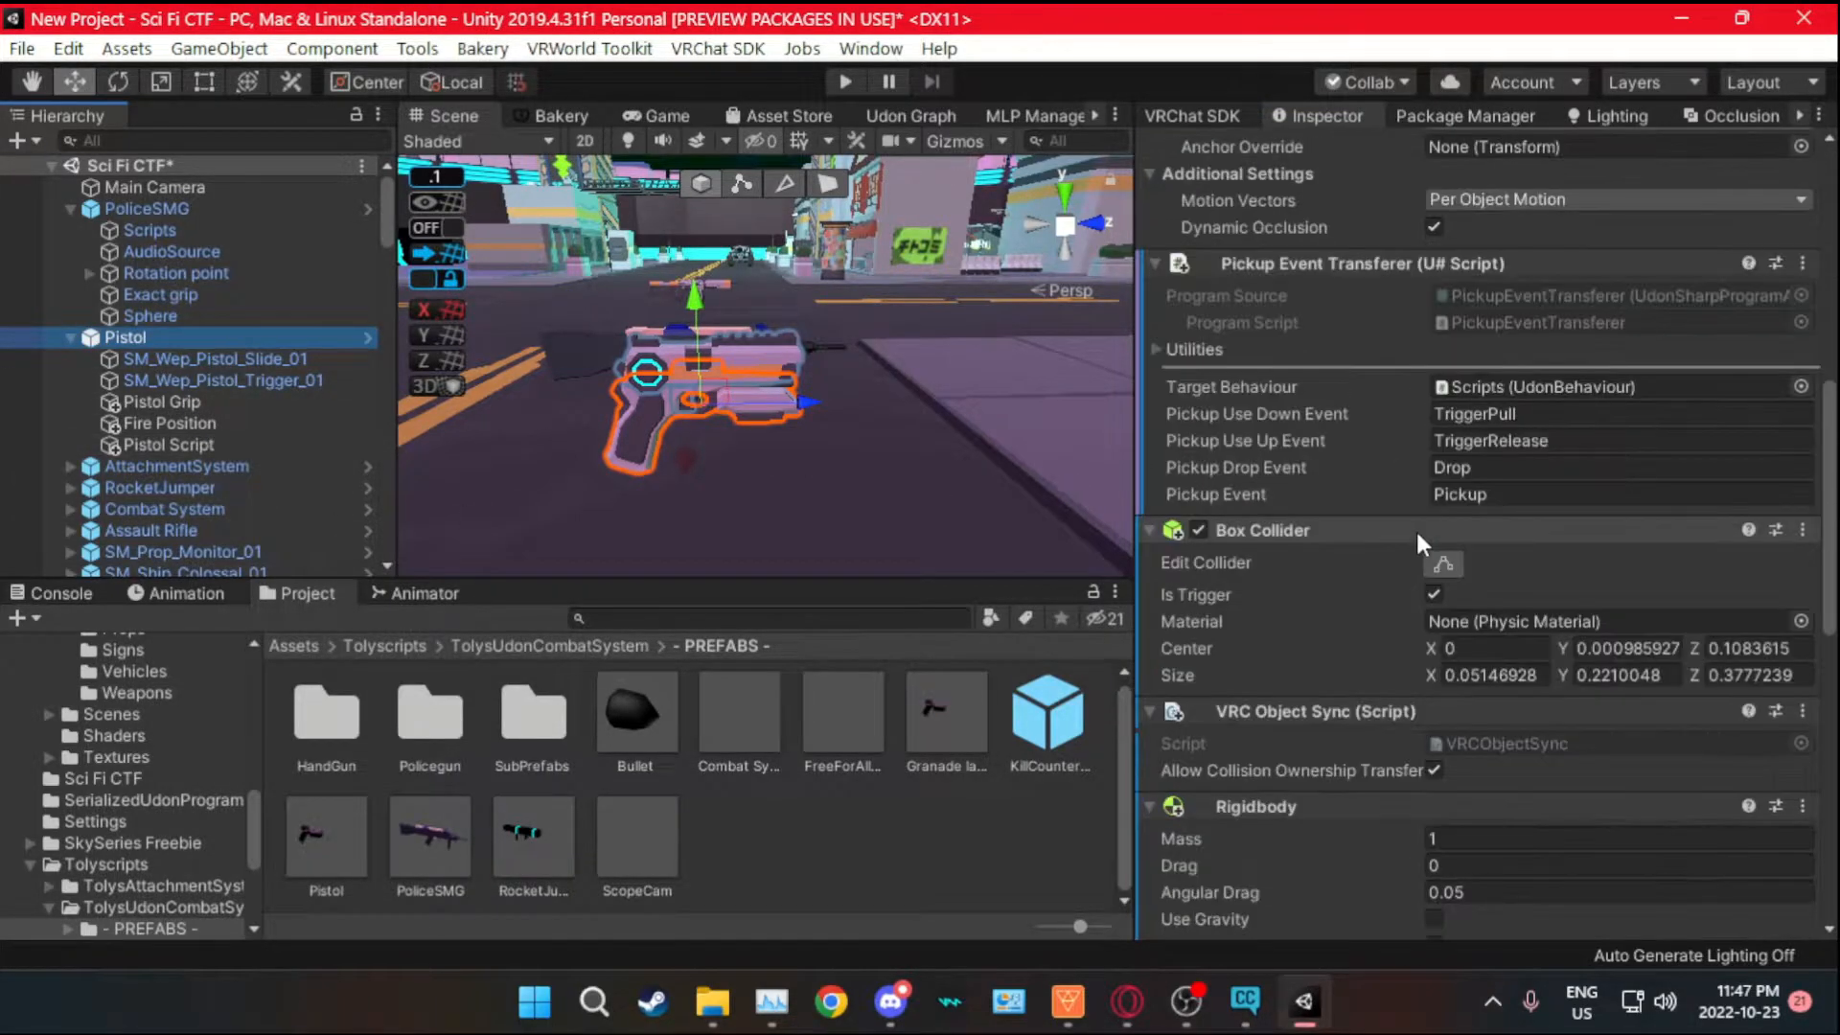
pyautogui.scroll(3, 1413, 529)
pyautogui.scroll(-10, 1413, 531)
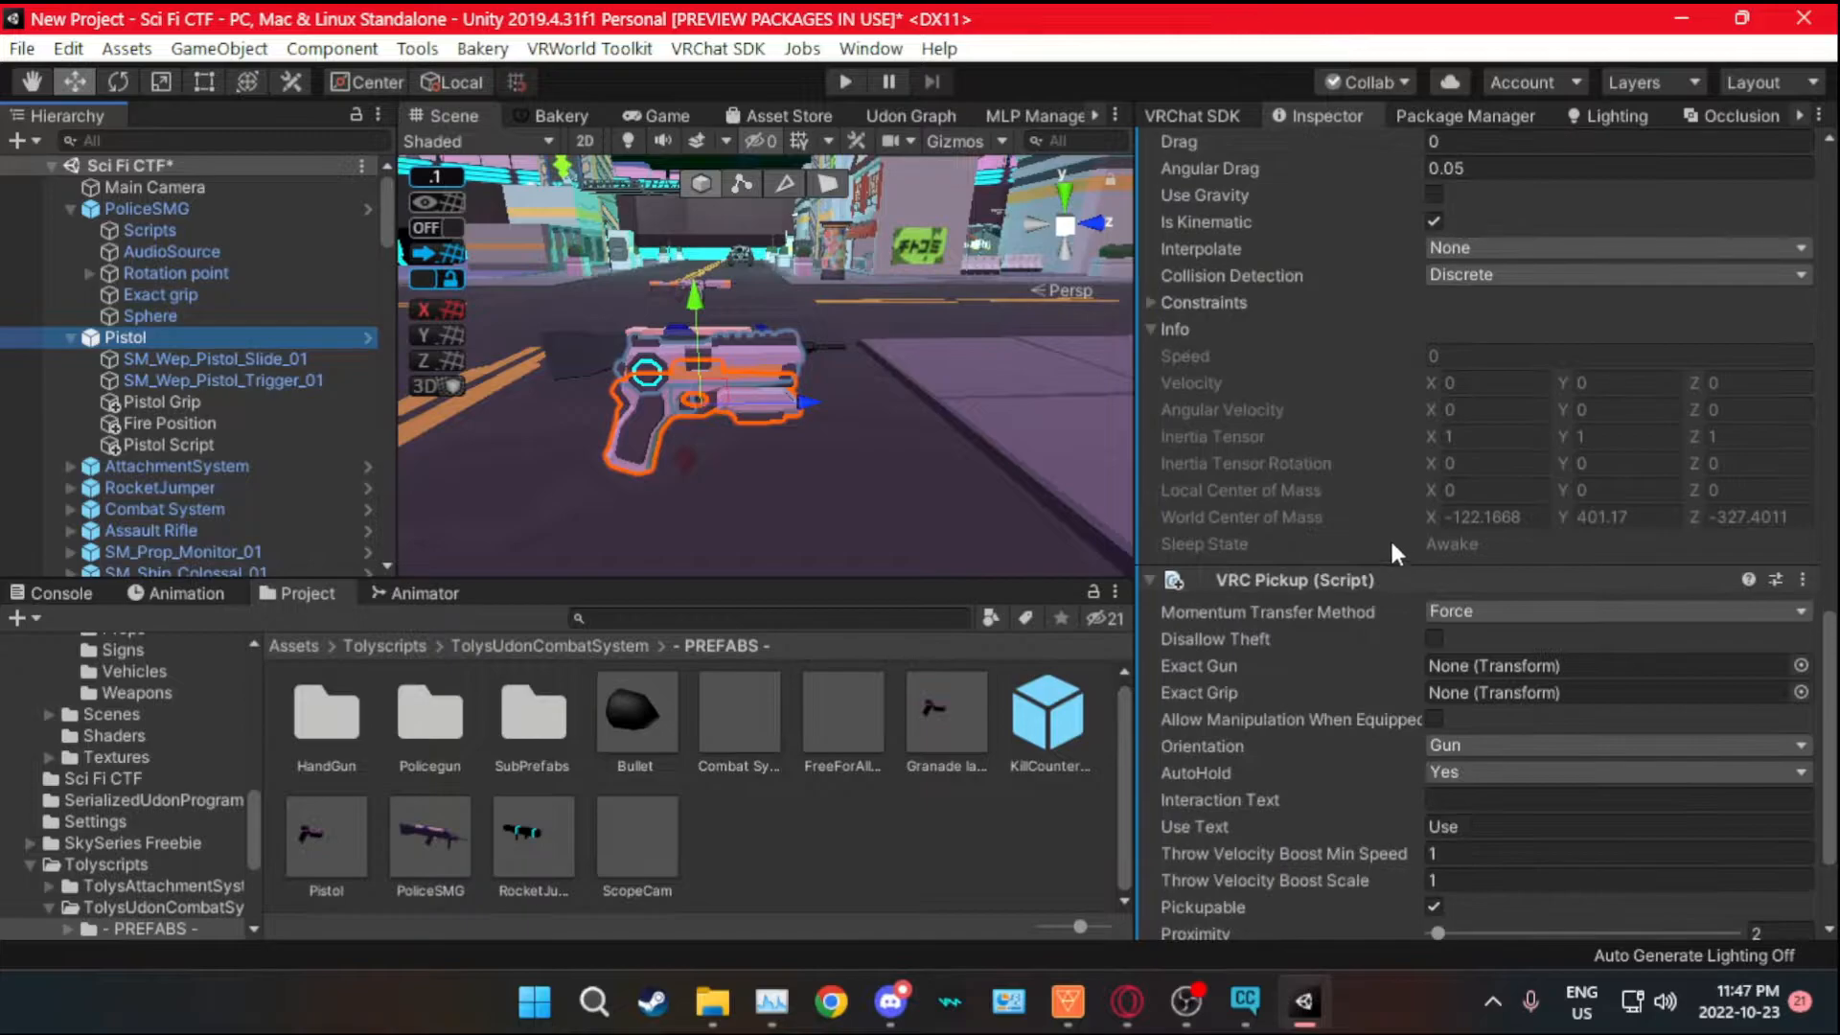
pyautogui.scroll(-3, 1389, 542)
pyautogui.moveTo(175, 407); pyautogui.dragTo(1490, 500)
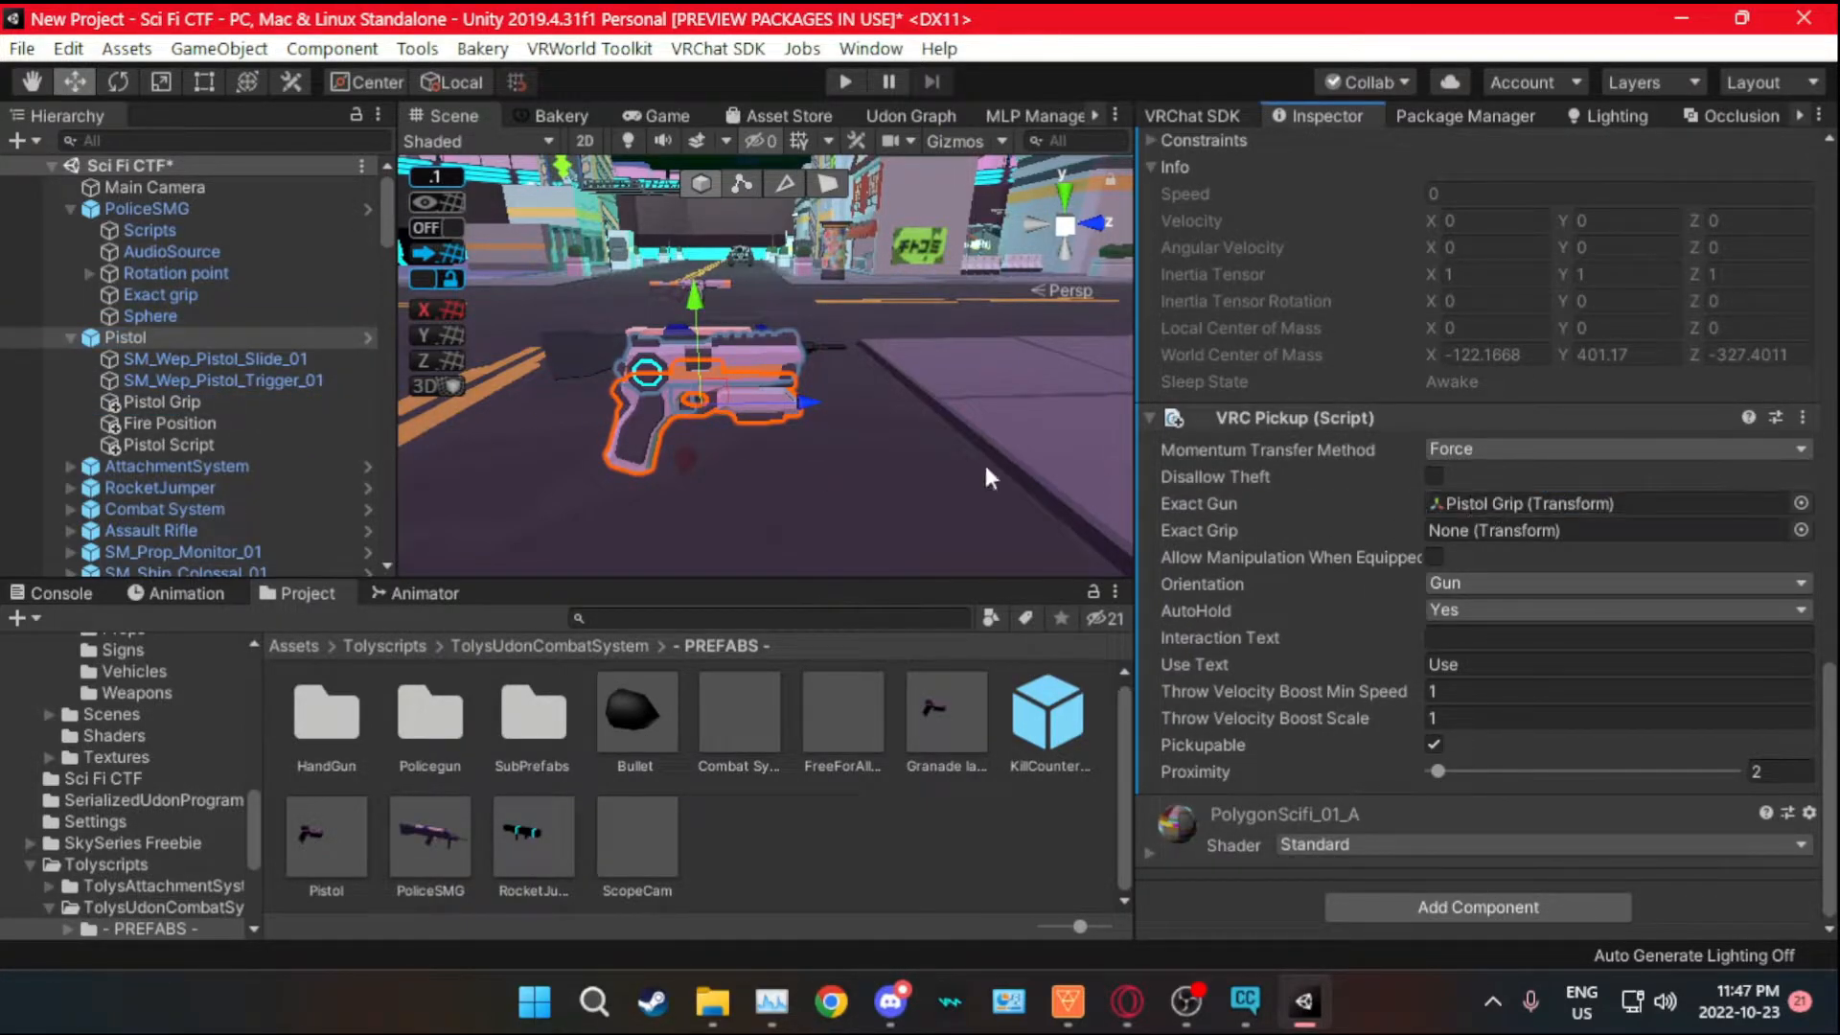
# - Set Pistol Grip's rotation to X -90 and Y -90, and check the VRC Pickup settings on Pistol
pyautogui.click(180, 399)
pyautogui.click(1467, 280)
pyautogui.write('-90')
pyautogui.press('Tab')
pyautogui.write('-90')
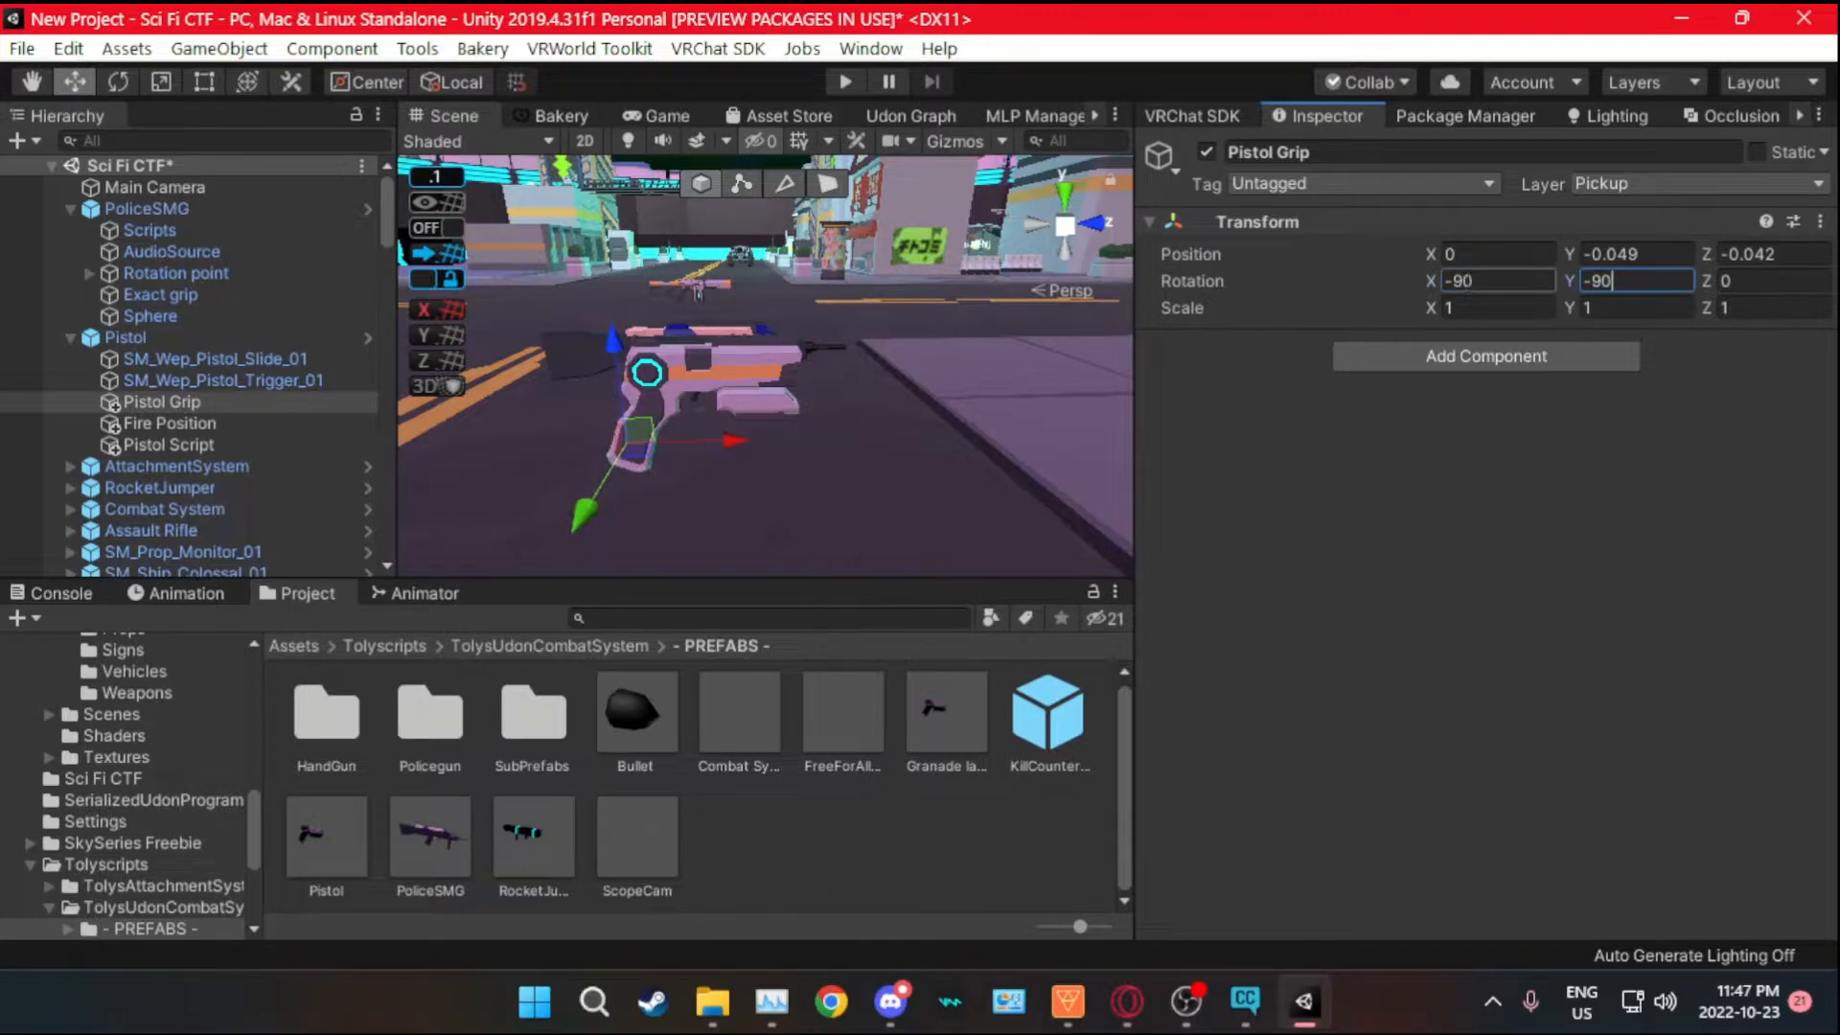
pyautogui.click(1371, 502)
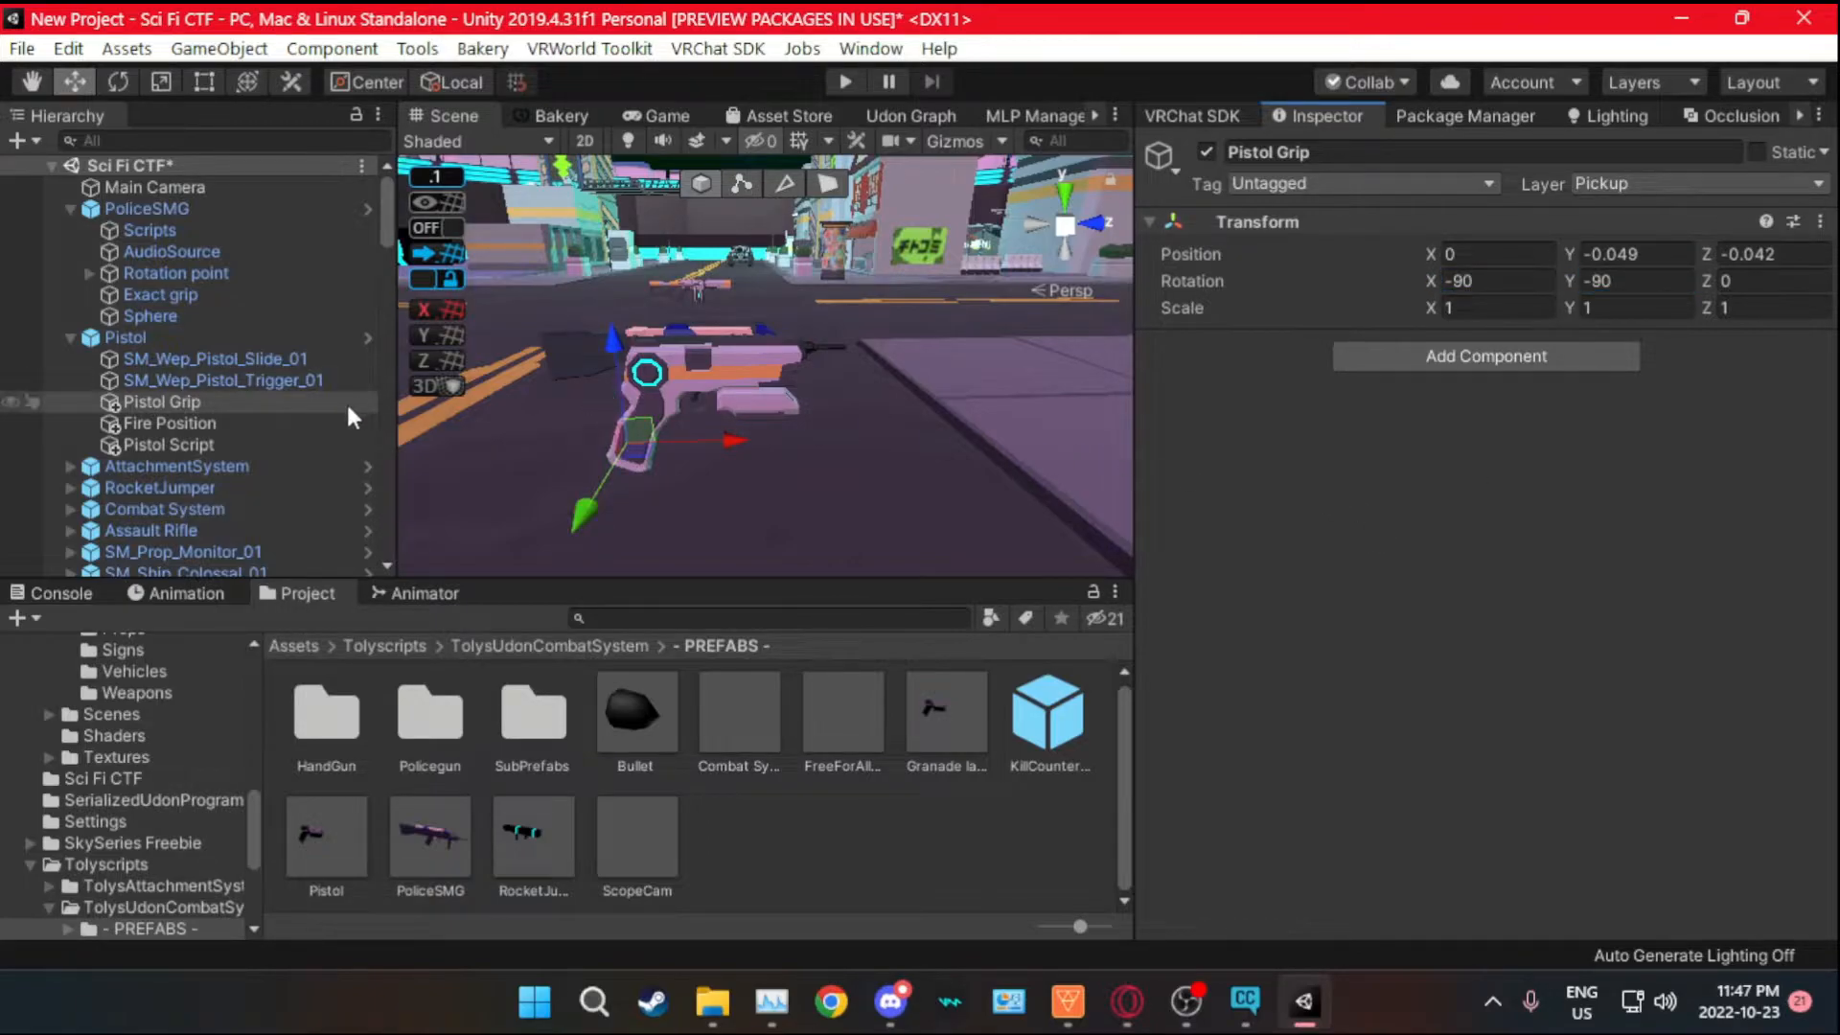
pyautogui.click(134, 339)
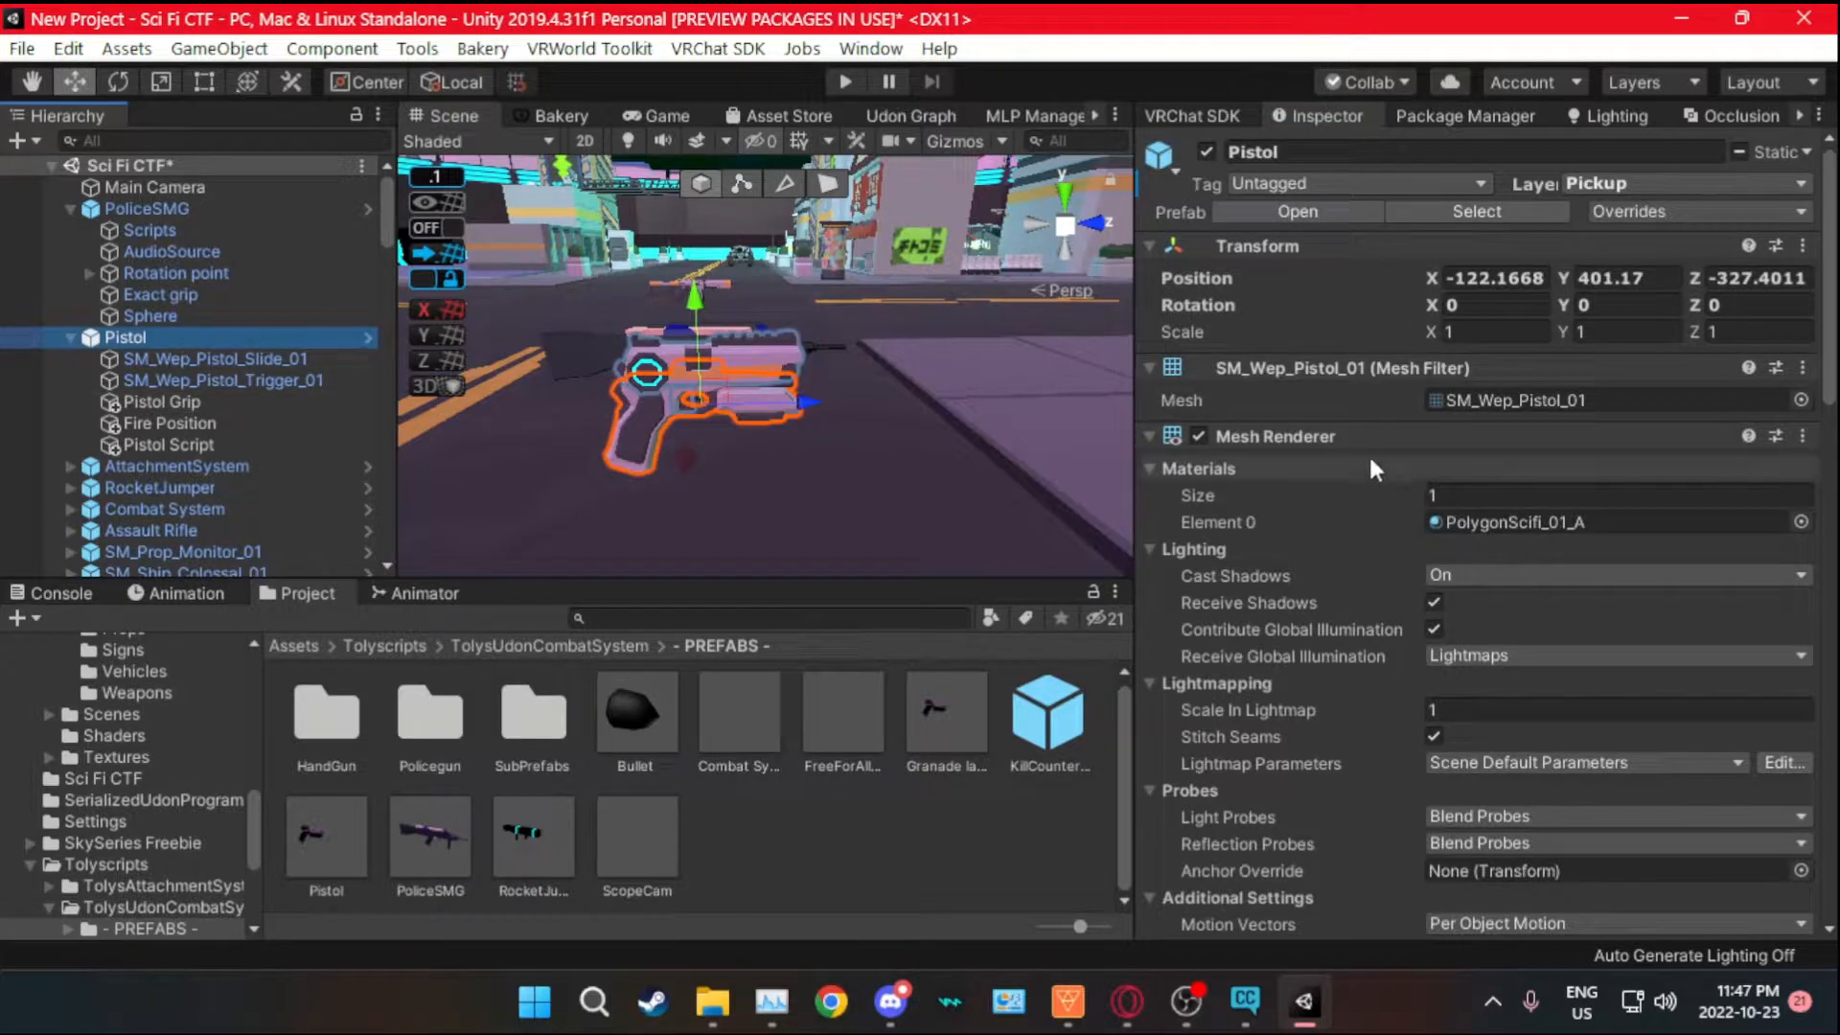
pyautogui.scroll(-15, 1371, 468)
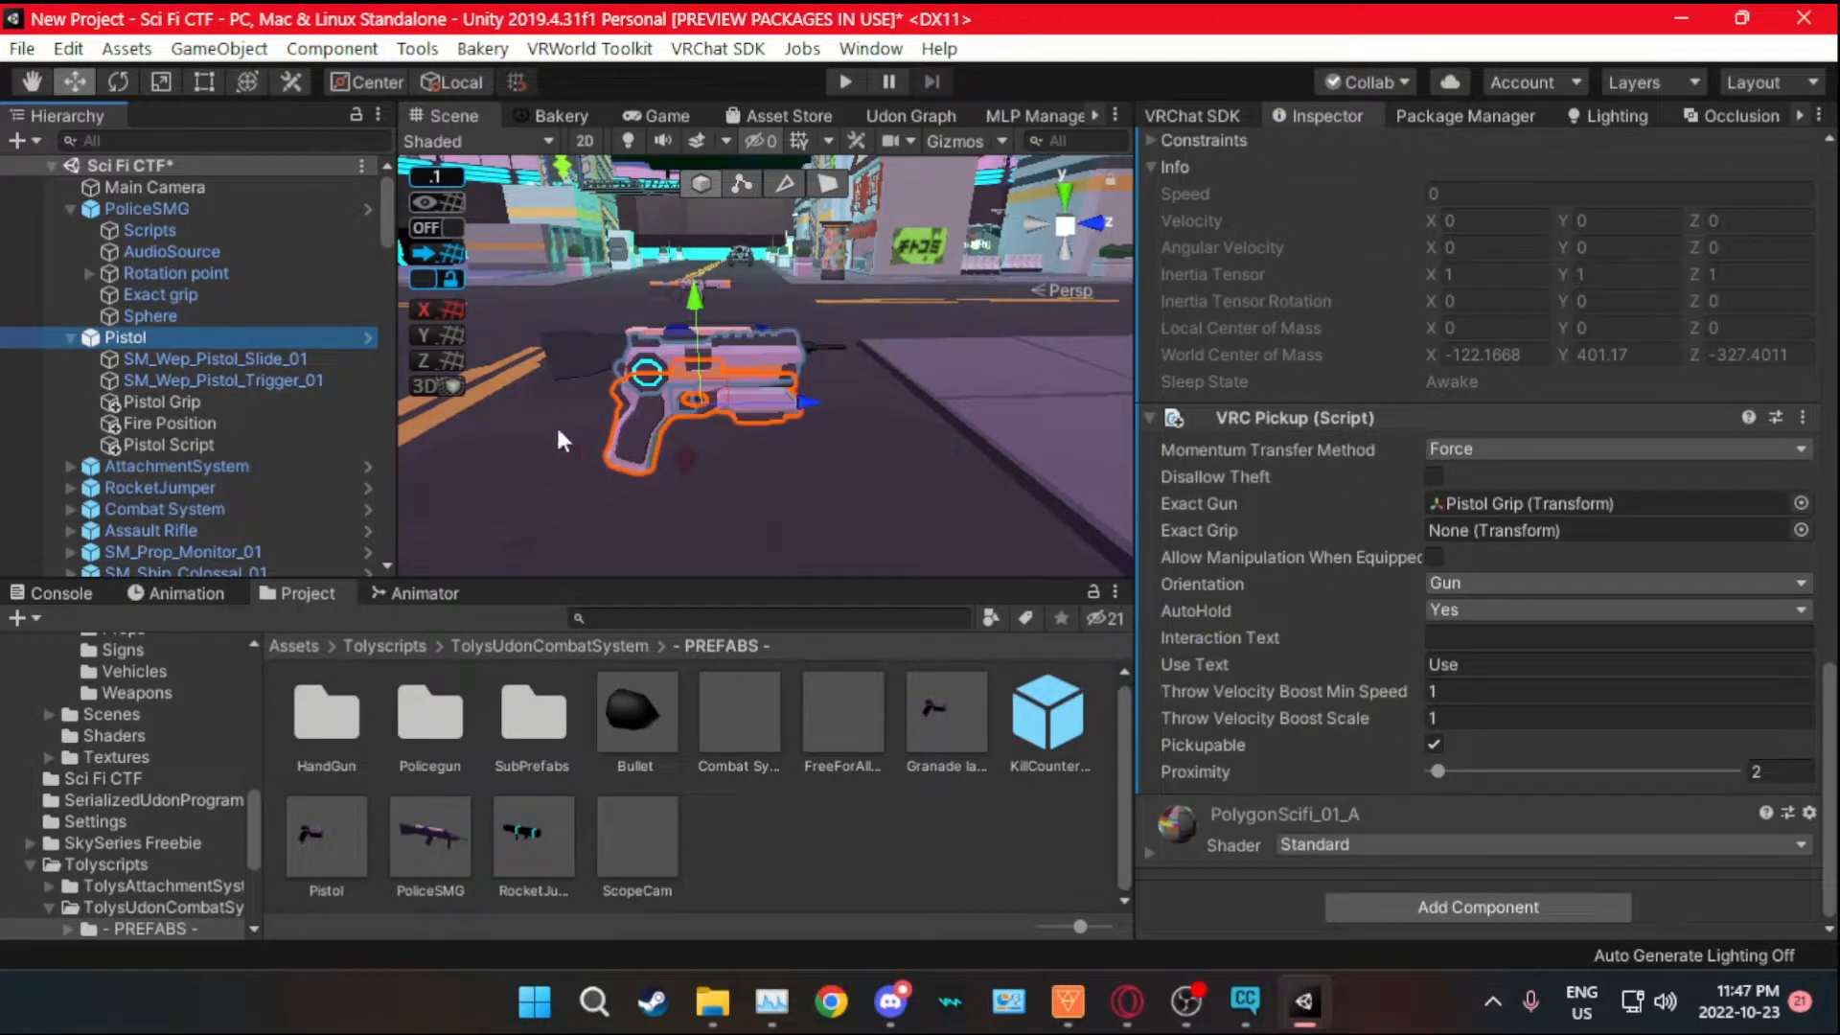
# - In Pistol Script's general settings, set Pellet Count to 1, turn off Automatic, and set Raycast Damage Amount to 20
pyautogui.click(188, 444)
pyautogui.scroll(-10, 1423, 519)
pyautogui.scroll(20, 1399, 535)
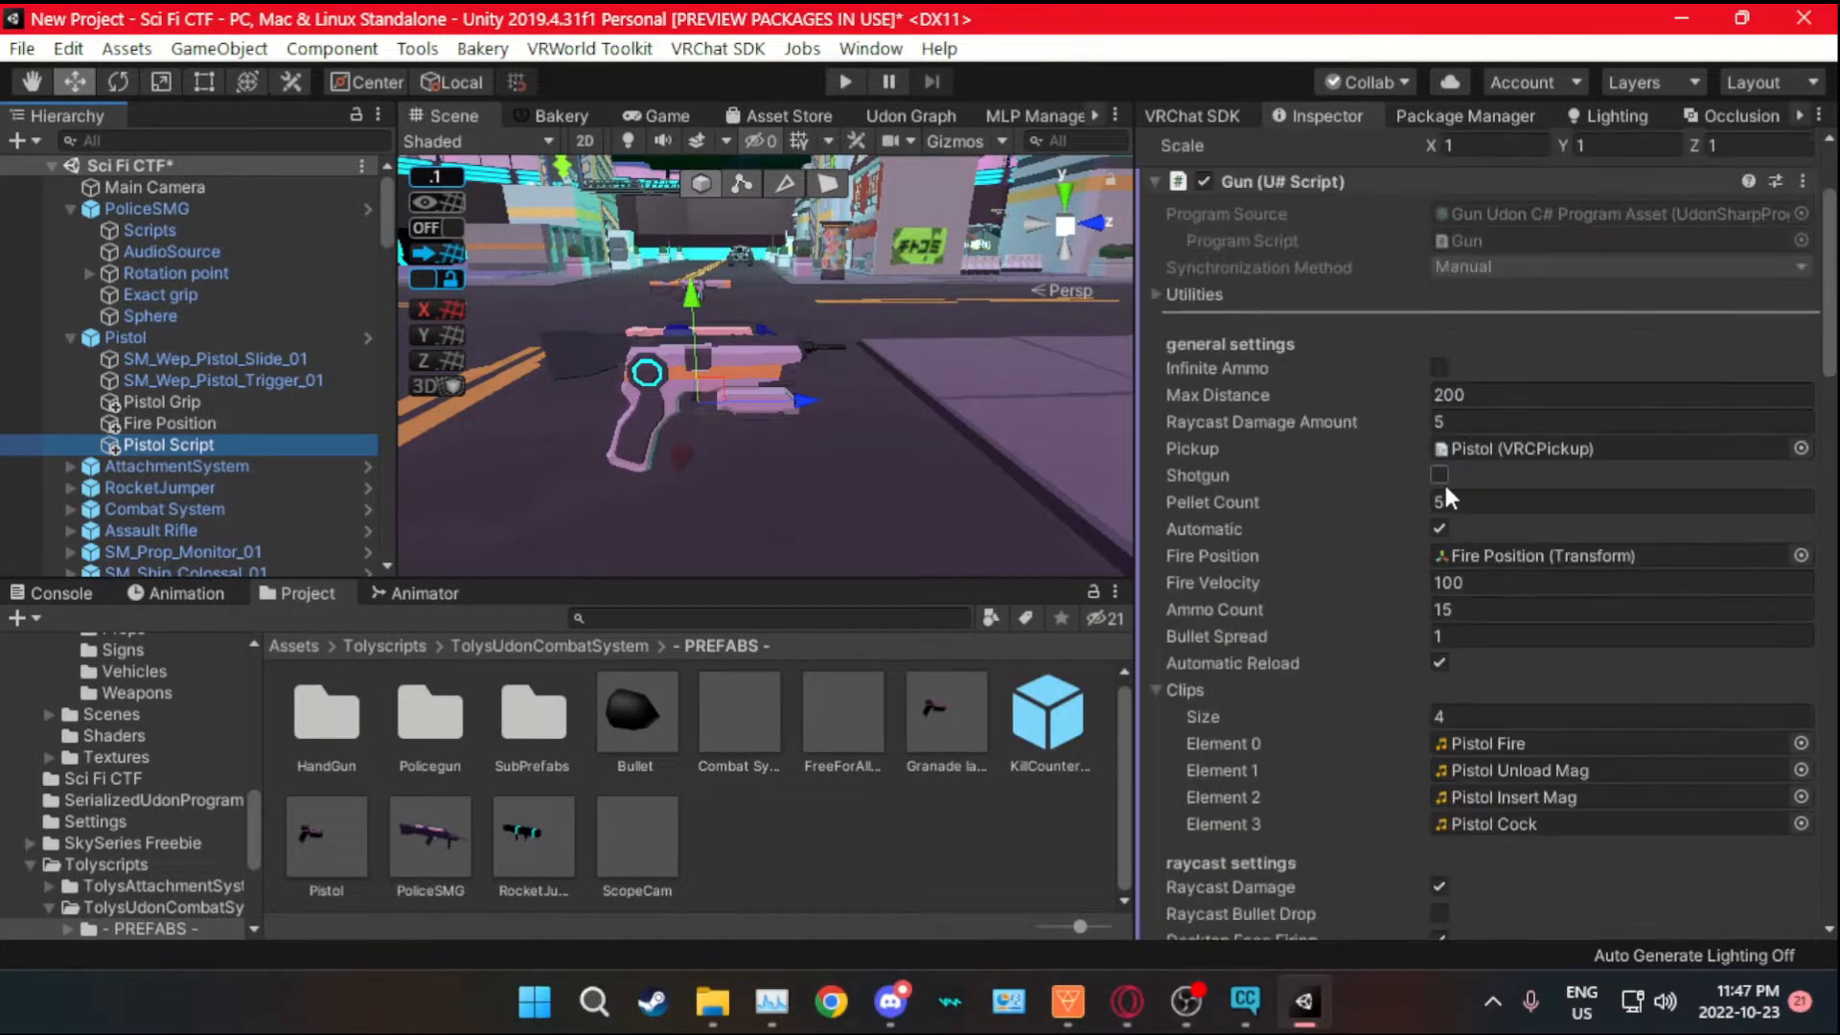
pyautogui.click(1483, 500)
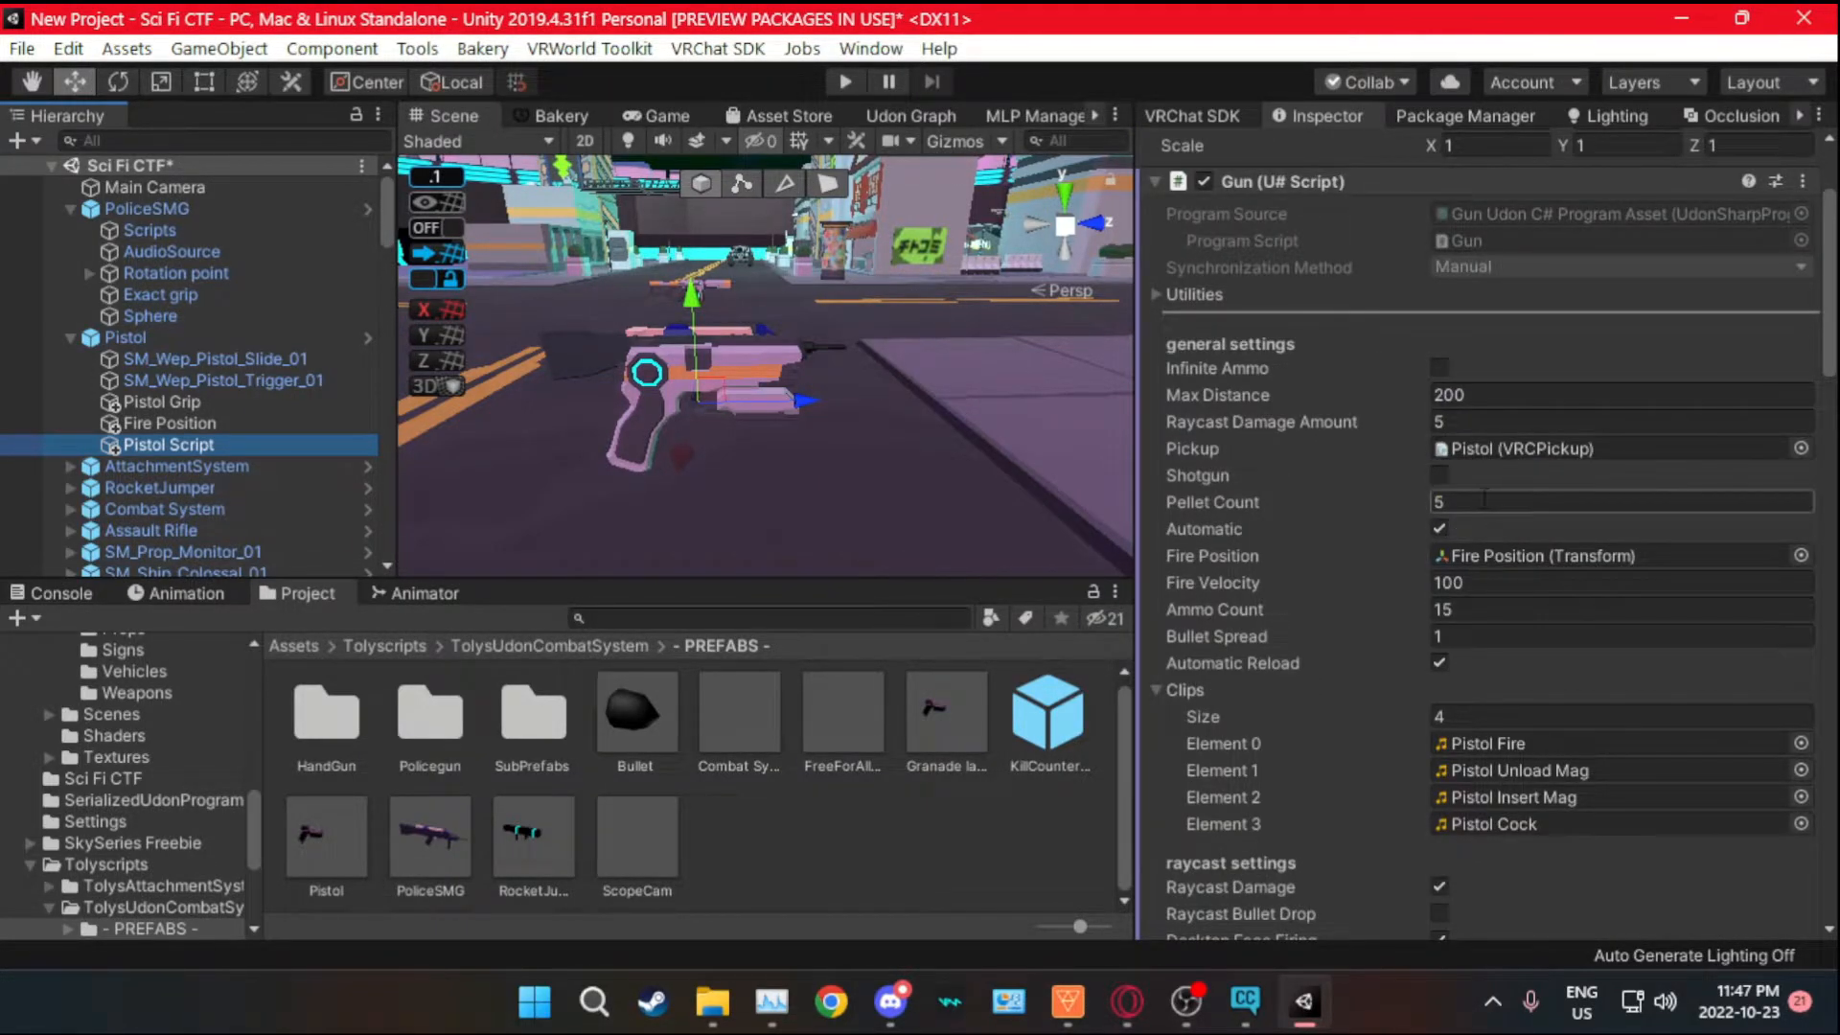
pyautogui.click(1475, 501)
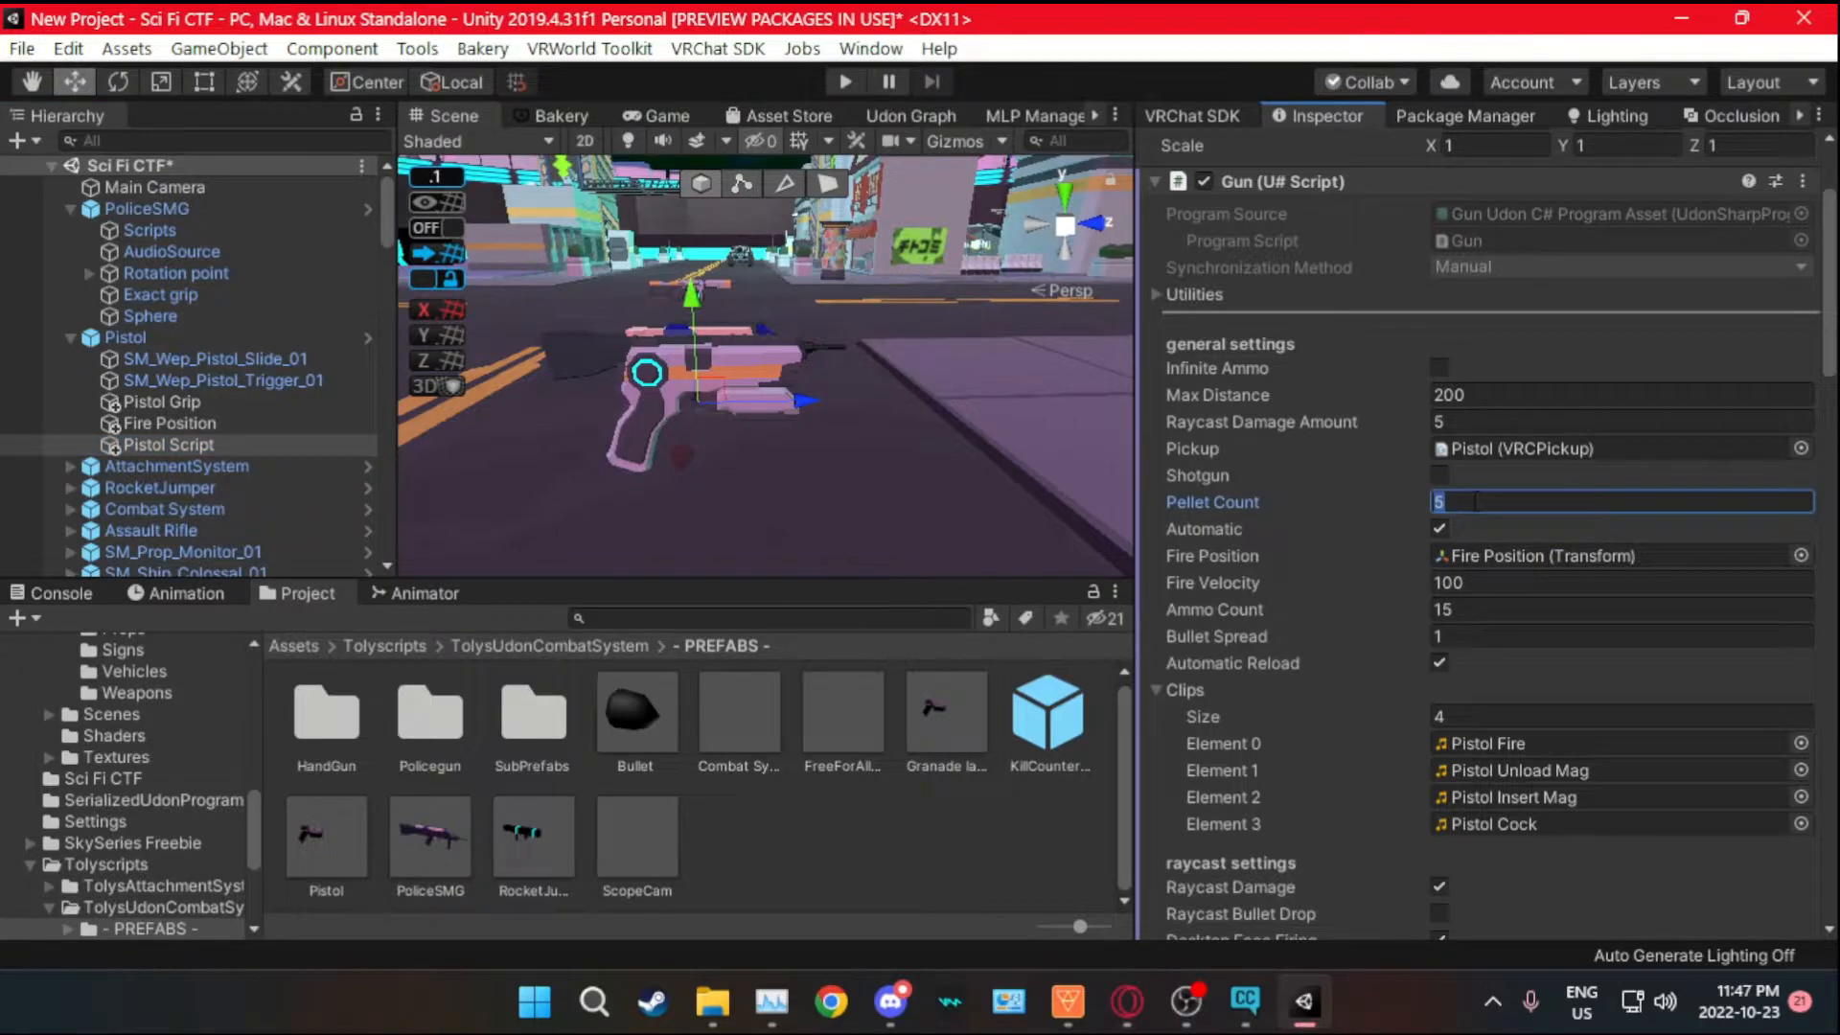
pyautogui.write('1')
pyautogui.click(1439, 528)
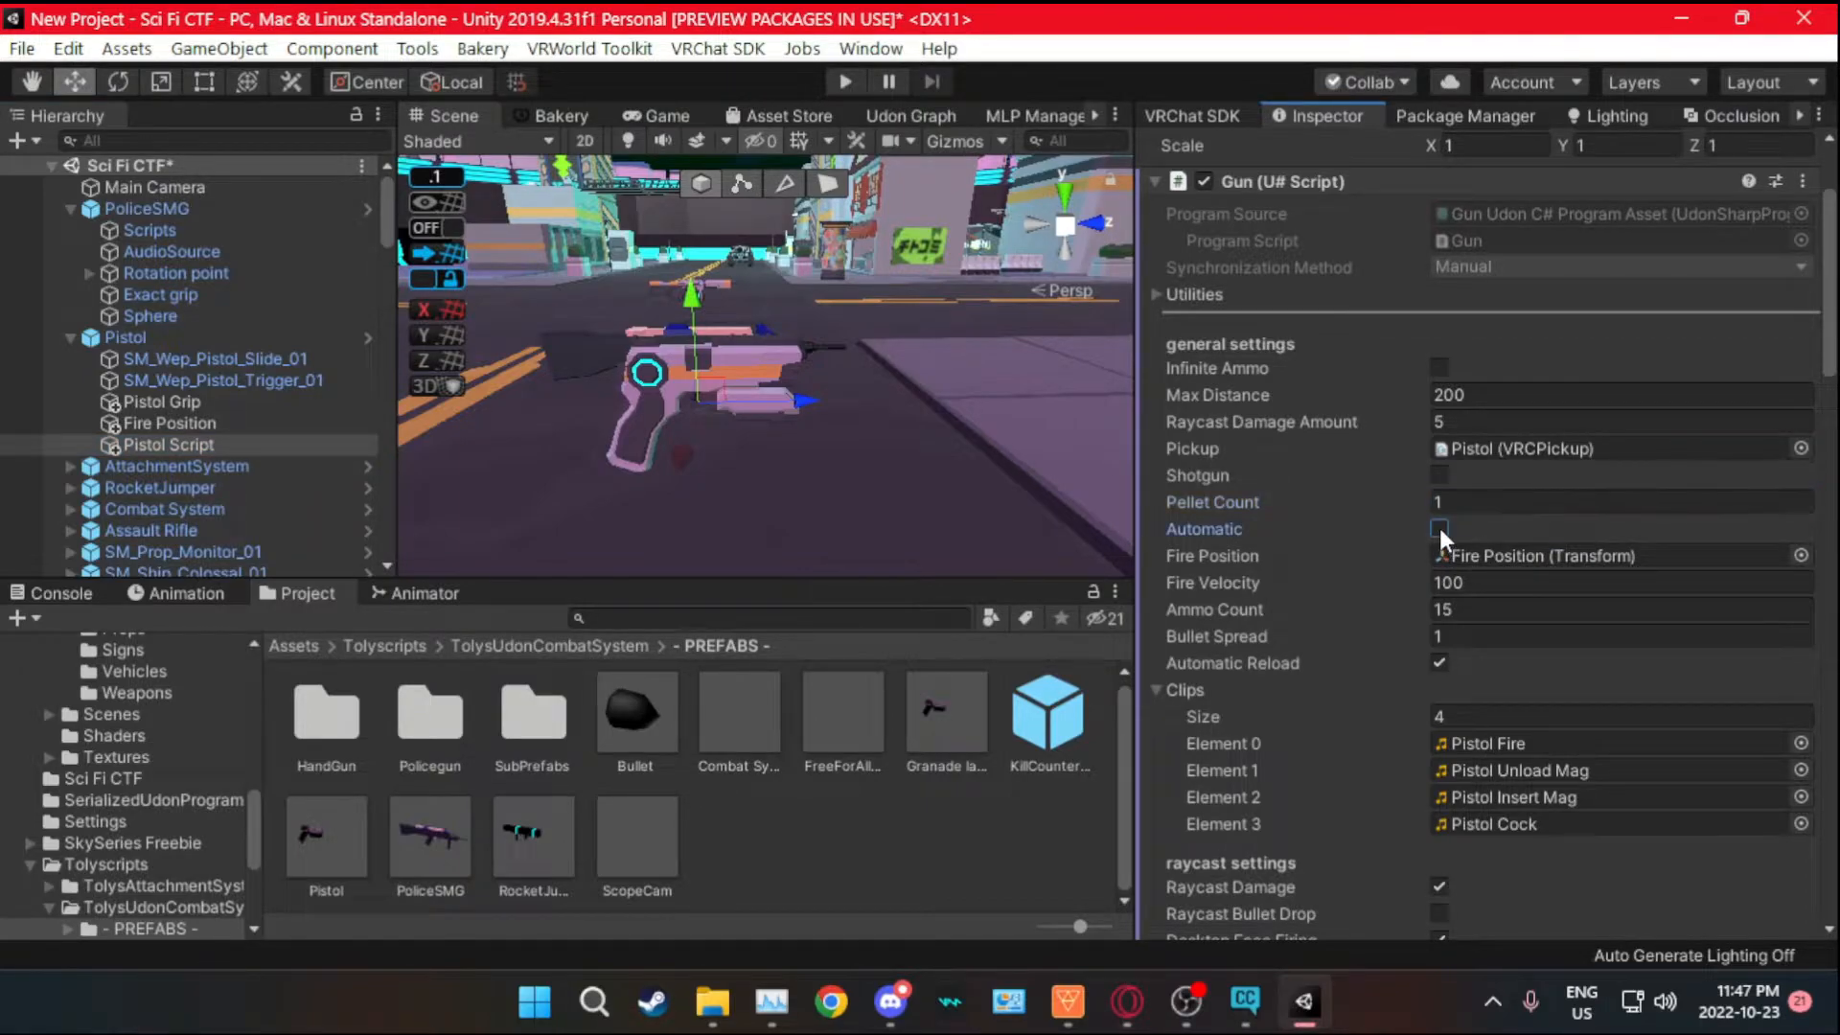
pyautogui.click(1476, 424)
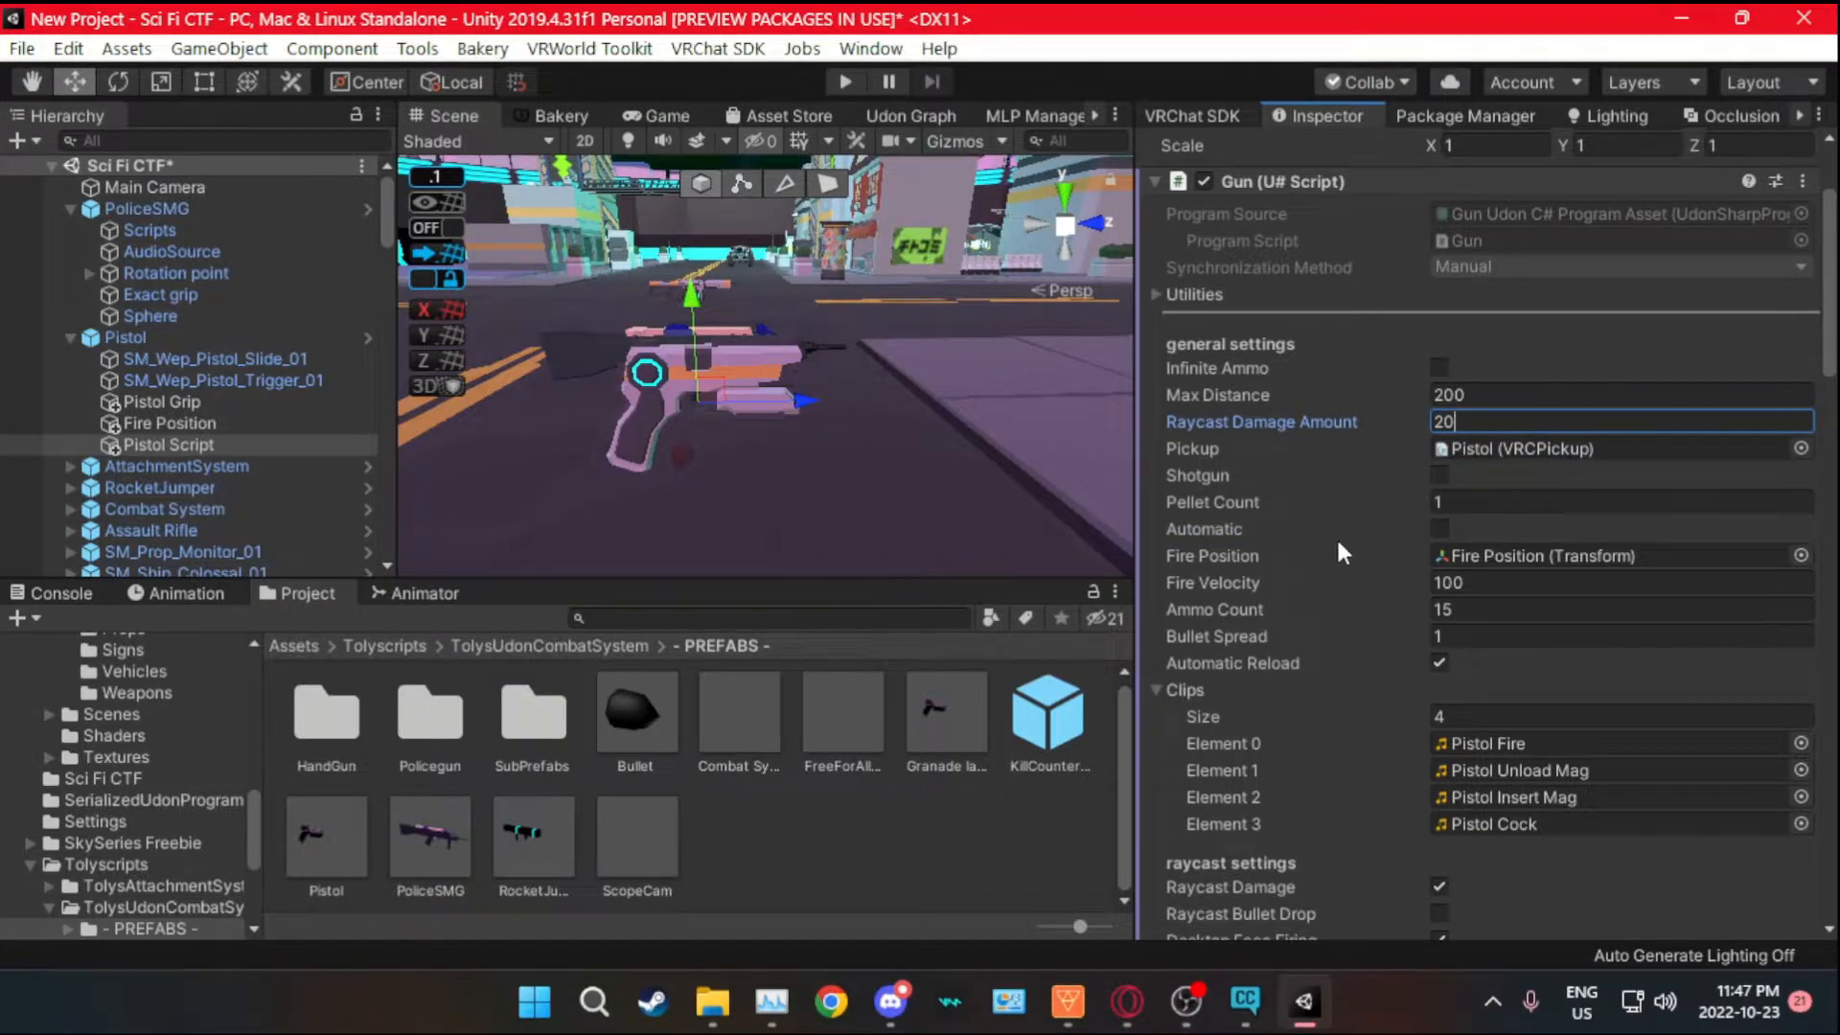
# - Clear the audio clips from Elements 1, 2 and 3 in the Pistol Script's Clips array
pyautogui.scroll(-5, 1336, 542)
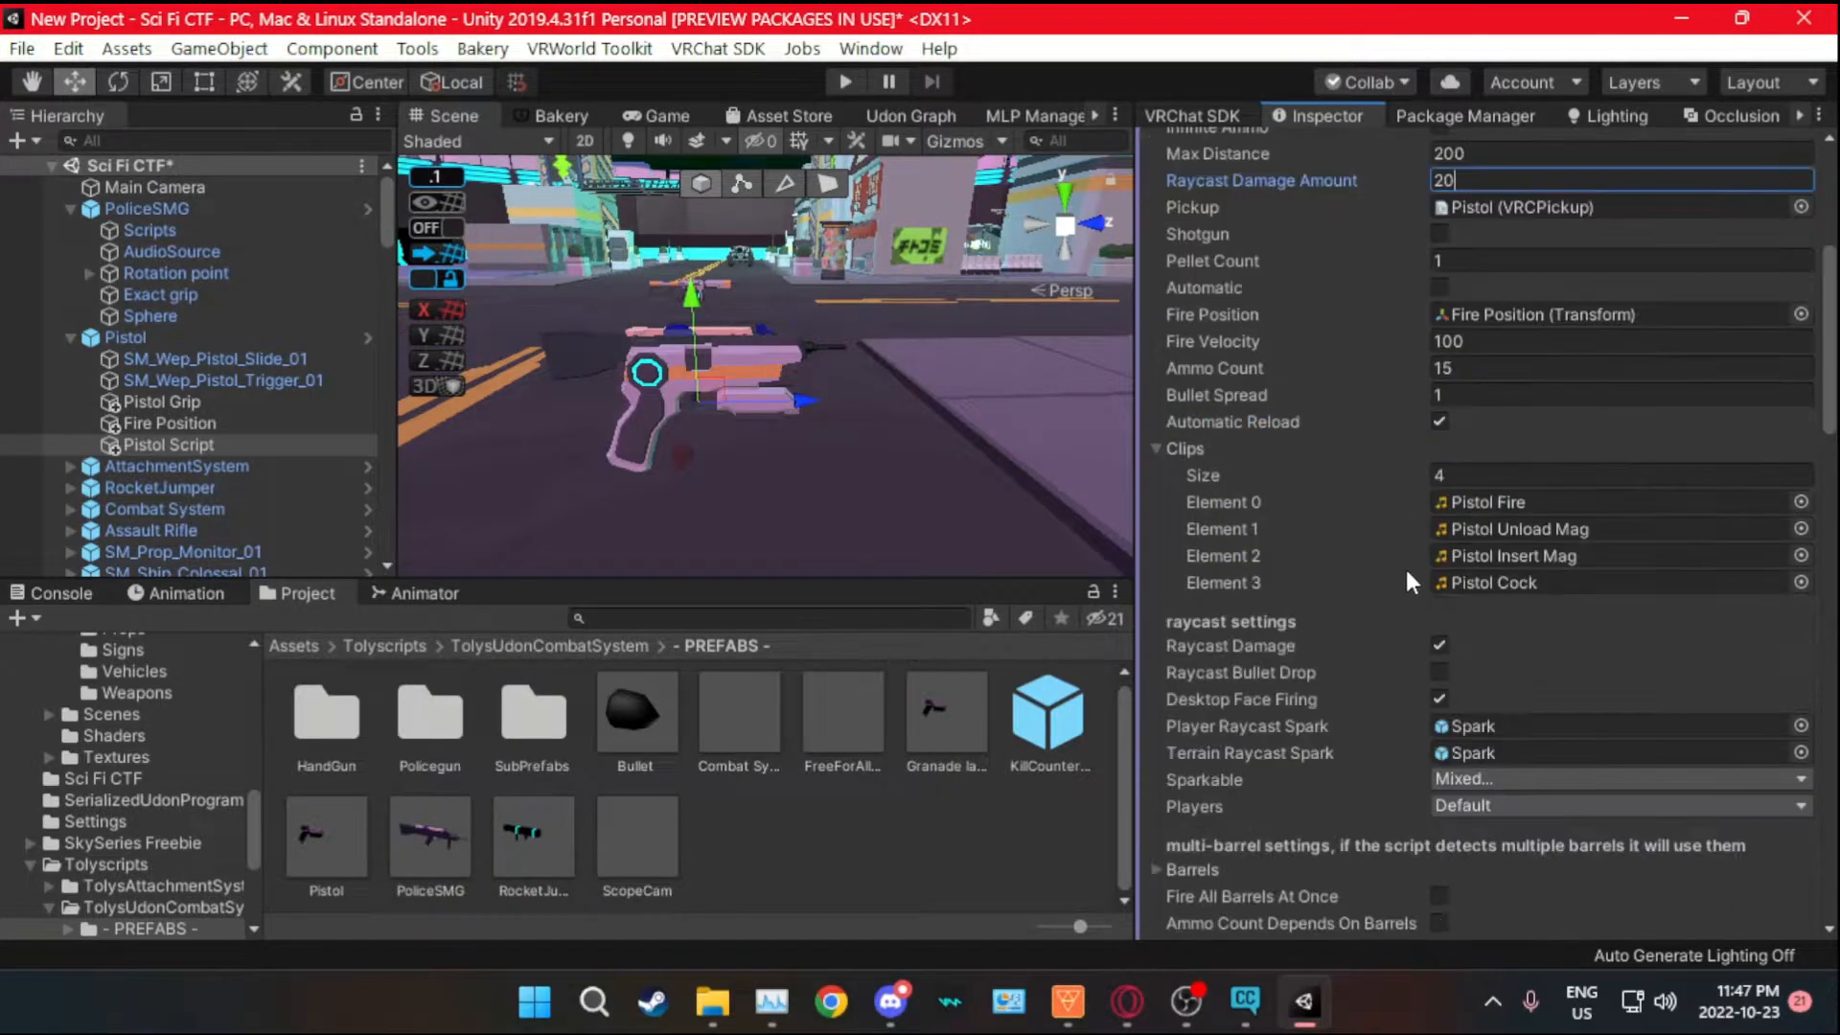
pyautogui.click(1476, 575)
pyautogui.press('Delete')
pyautogui.click(1507, 530)
pyautogui.press('Delete')
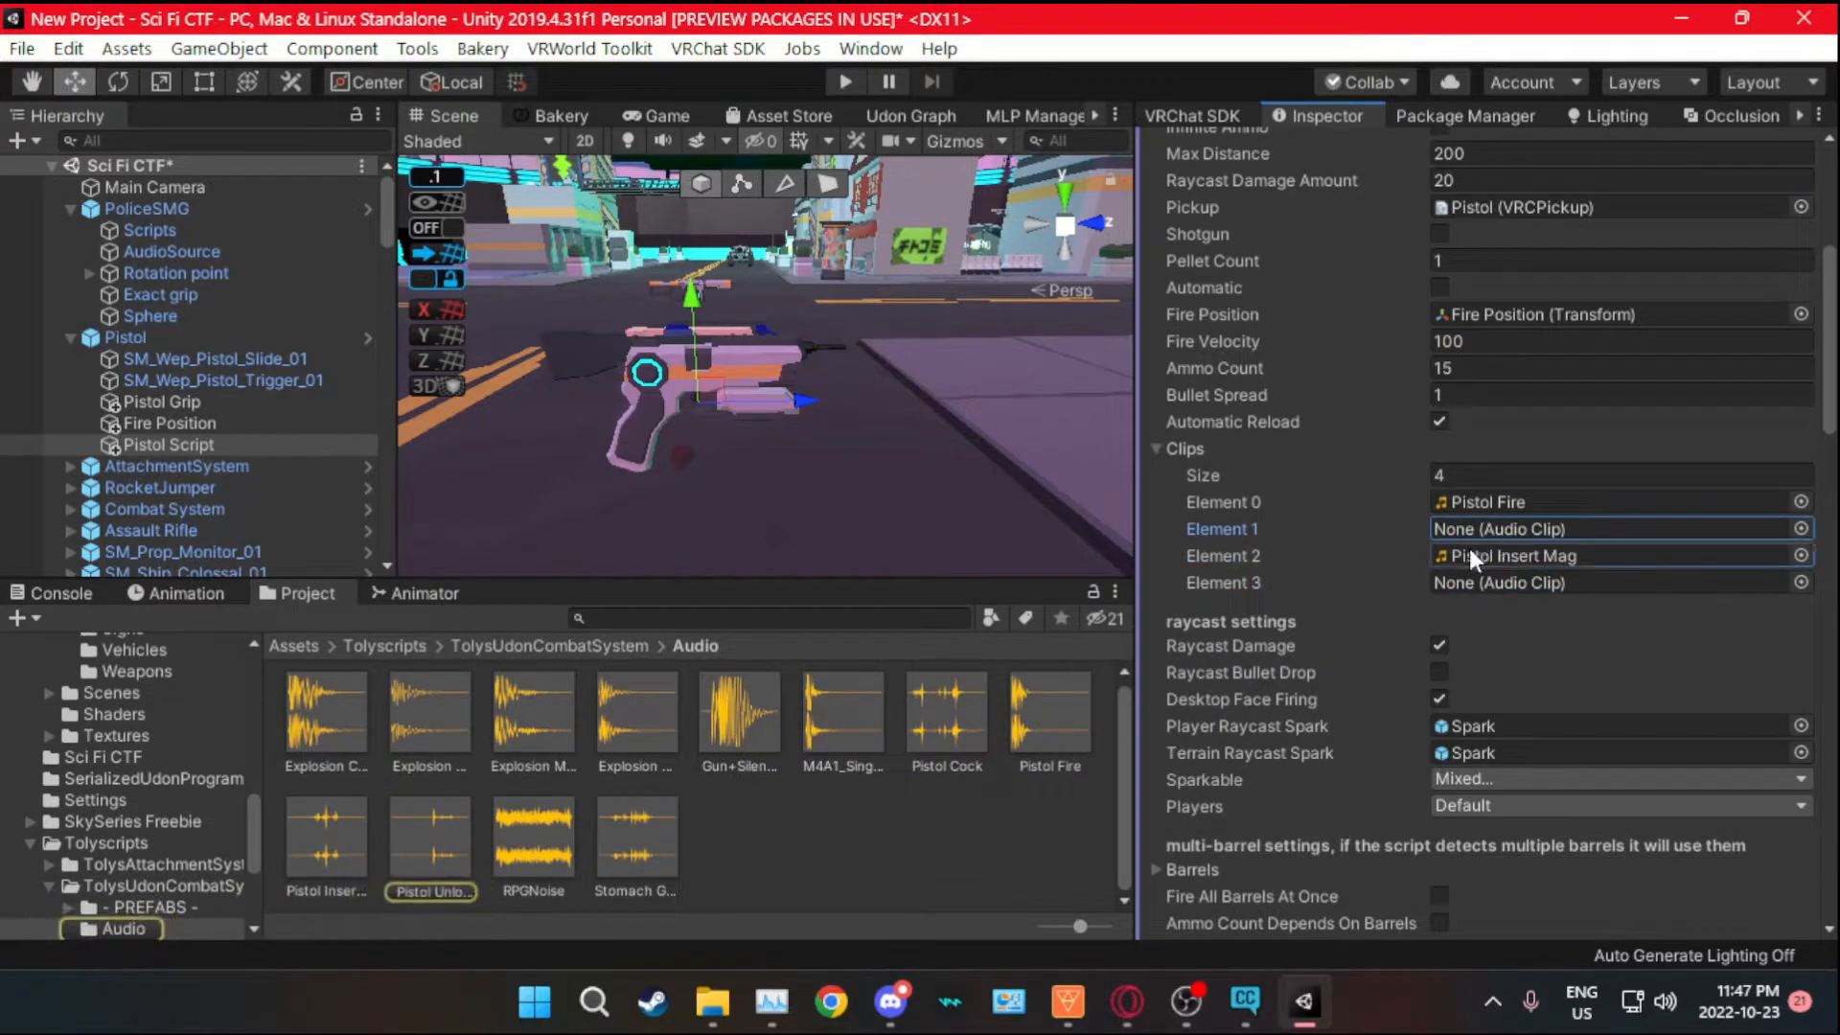
pyautogui.click(1466, 548)
pyautogui.press('Delete')
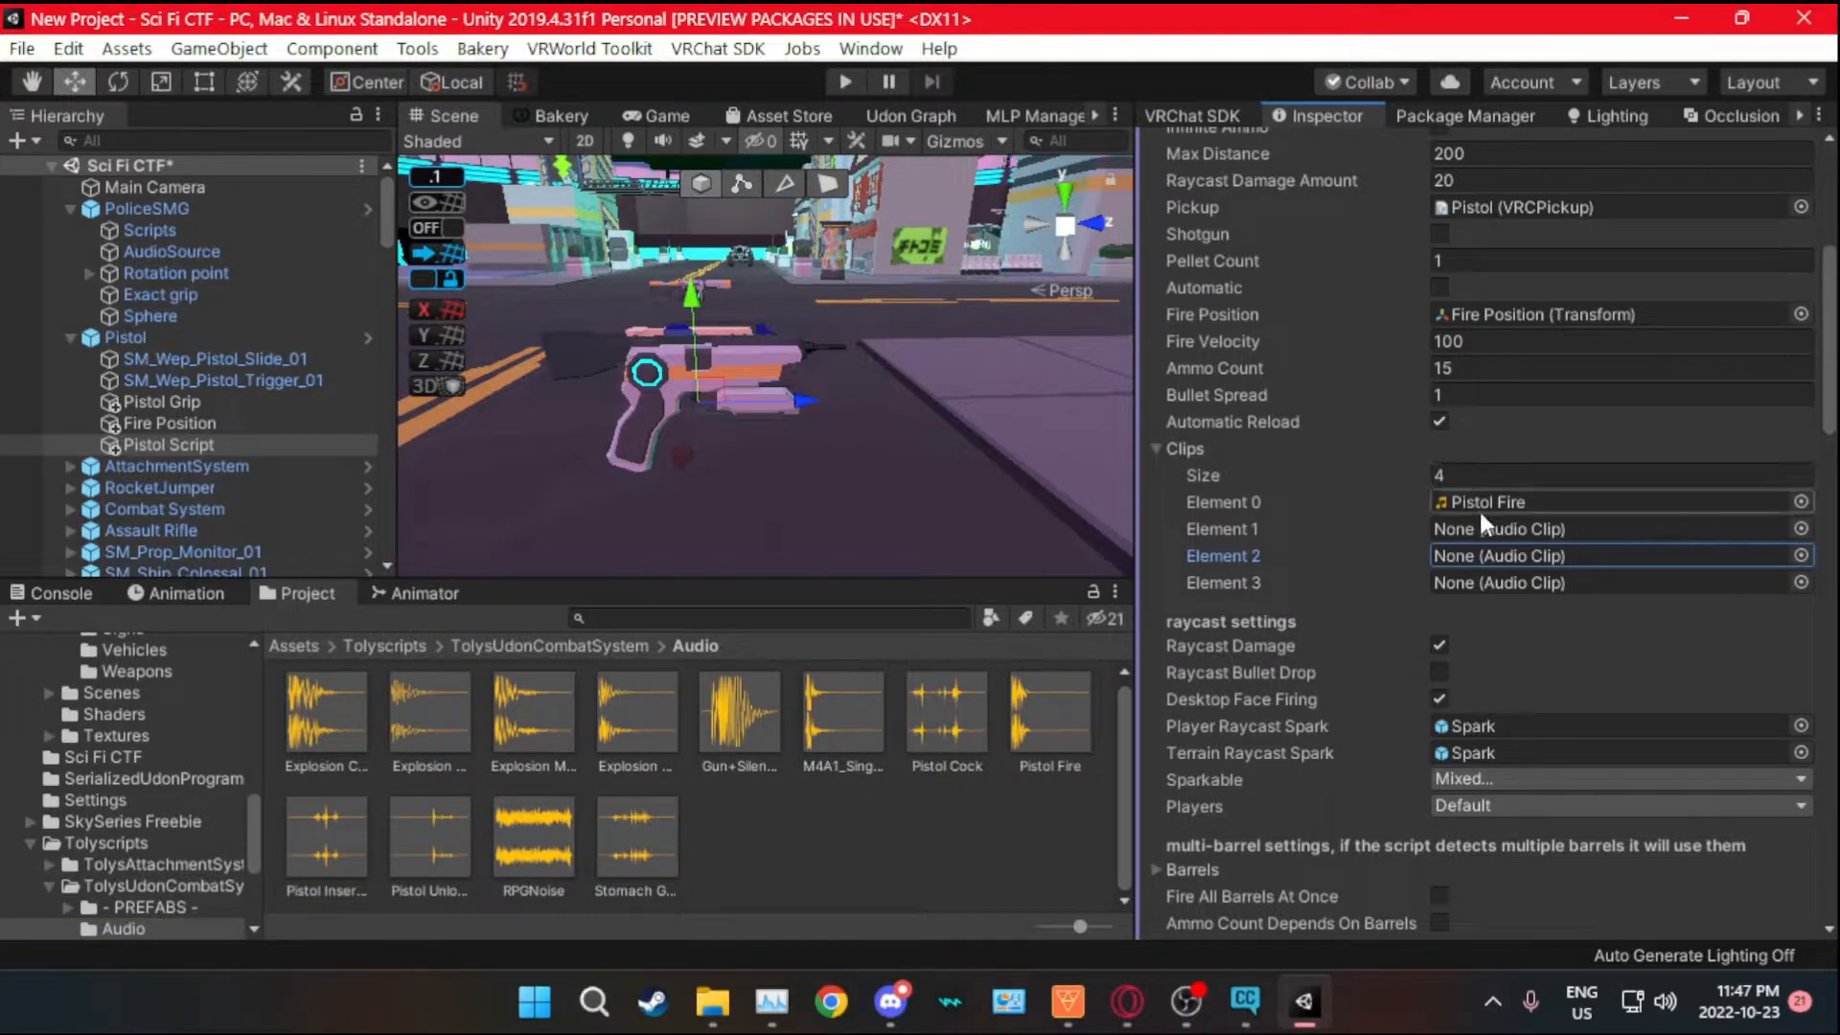
# - Replace the Element 0 clip of Pistol Script with Gun 17_5 from Gun & Explosion Sounds, folder Gun 17 (Semi-Automatic)
pyautogui.click(1522, 500)
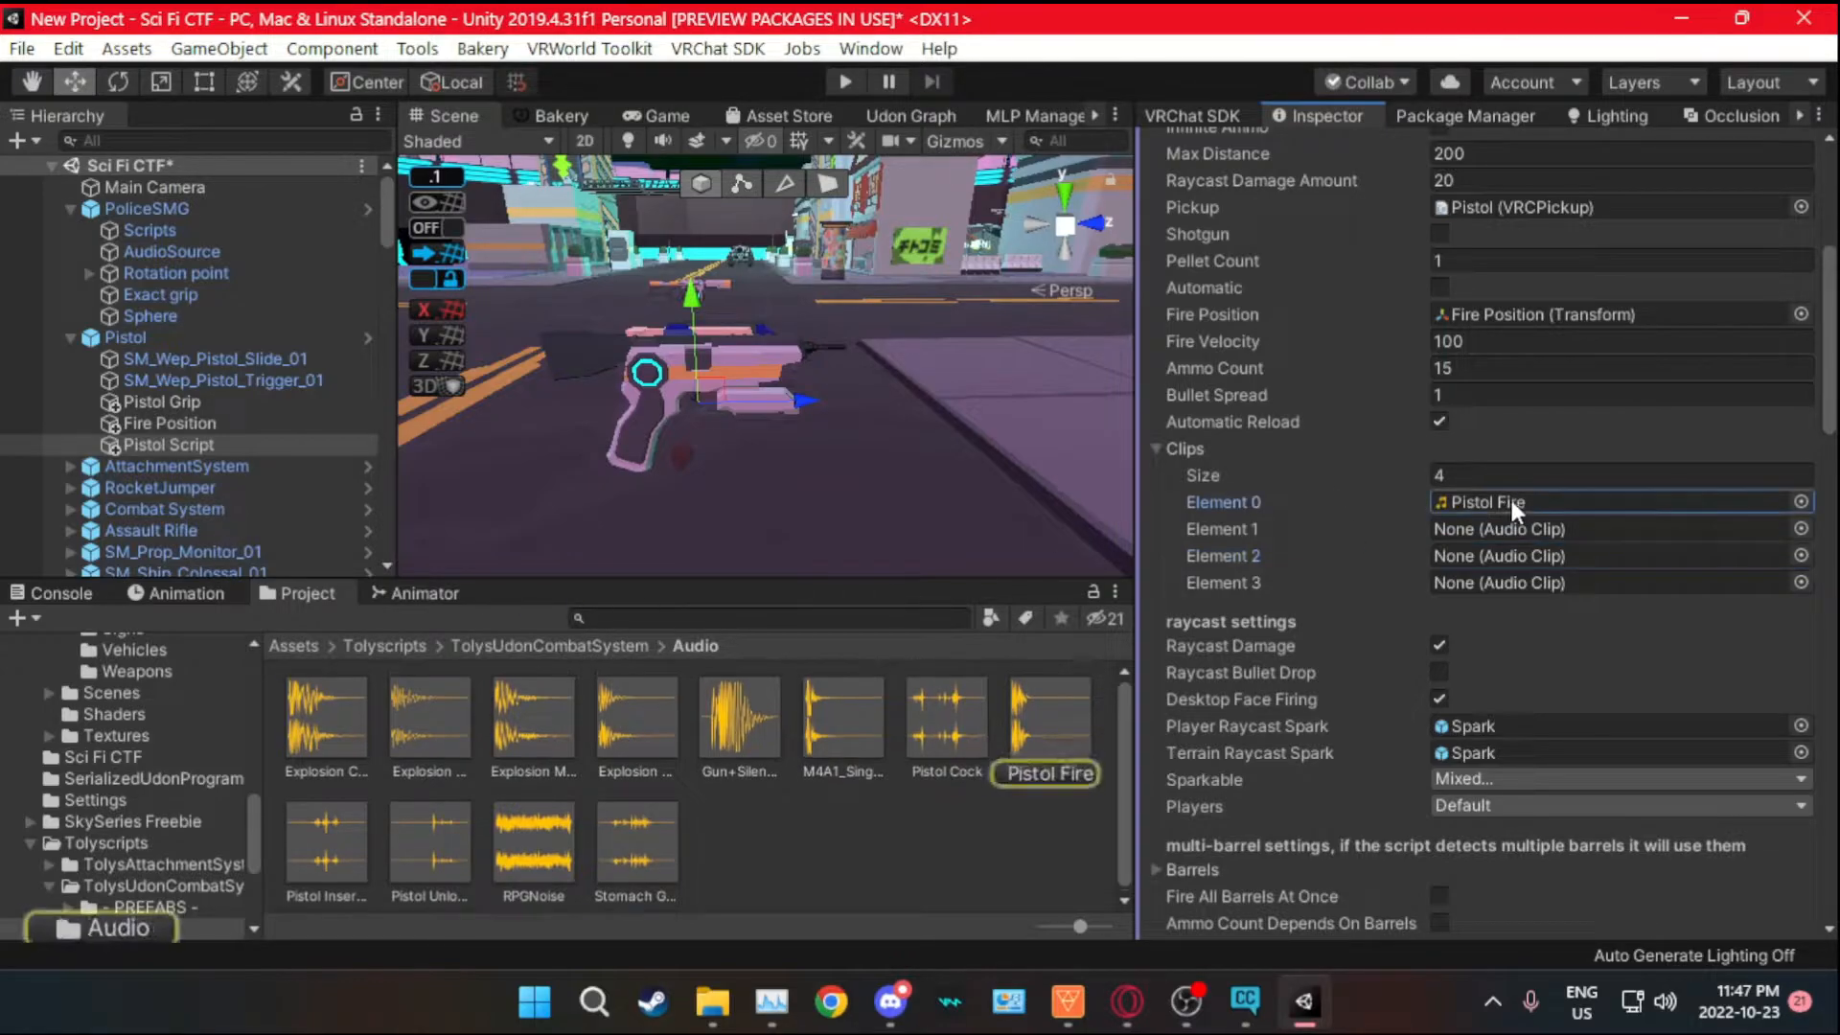
pyautogui.click(292, 647)
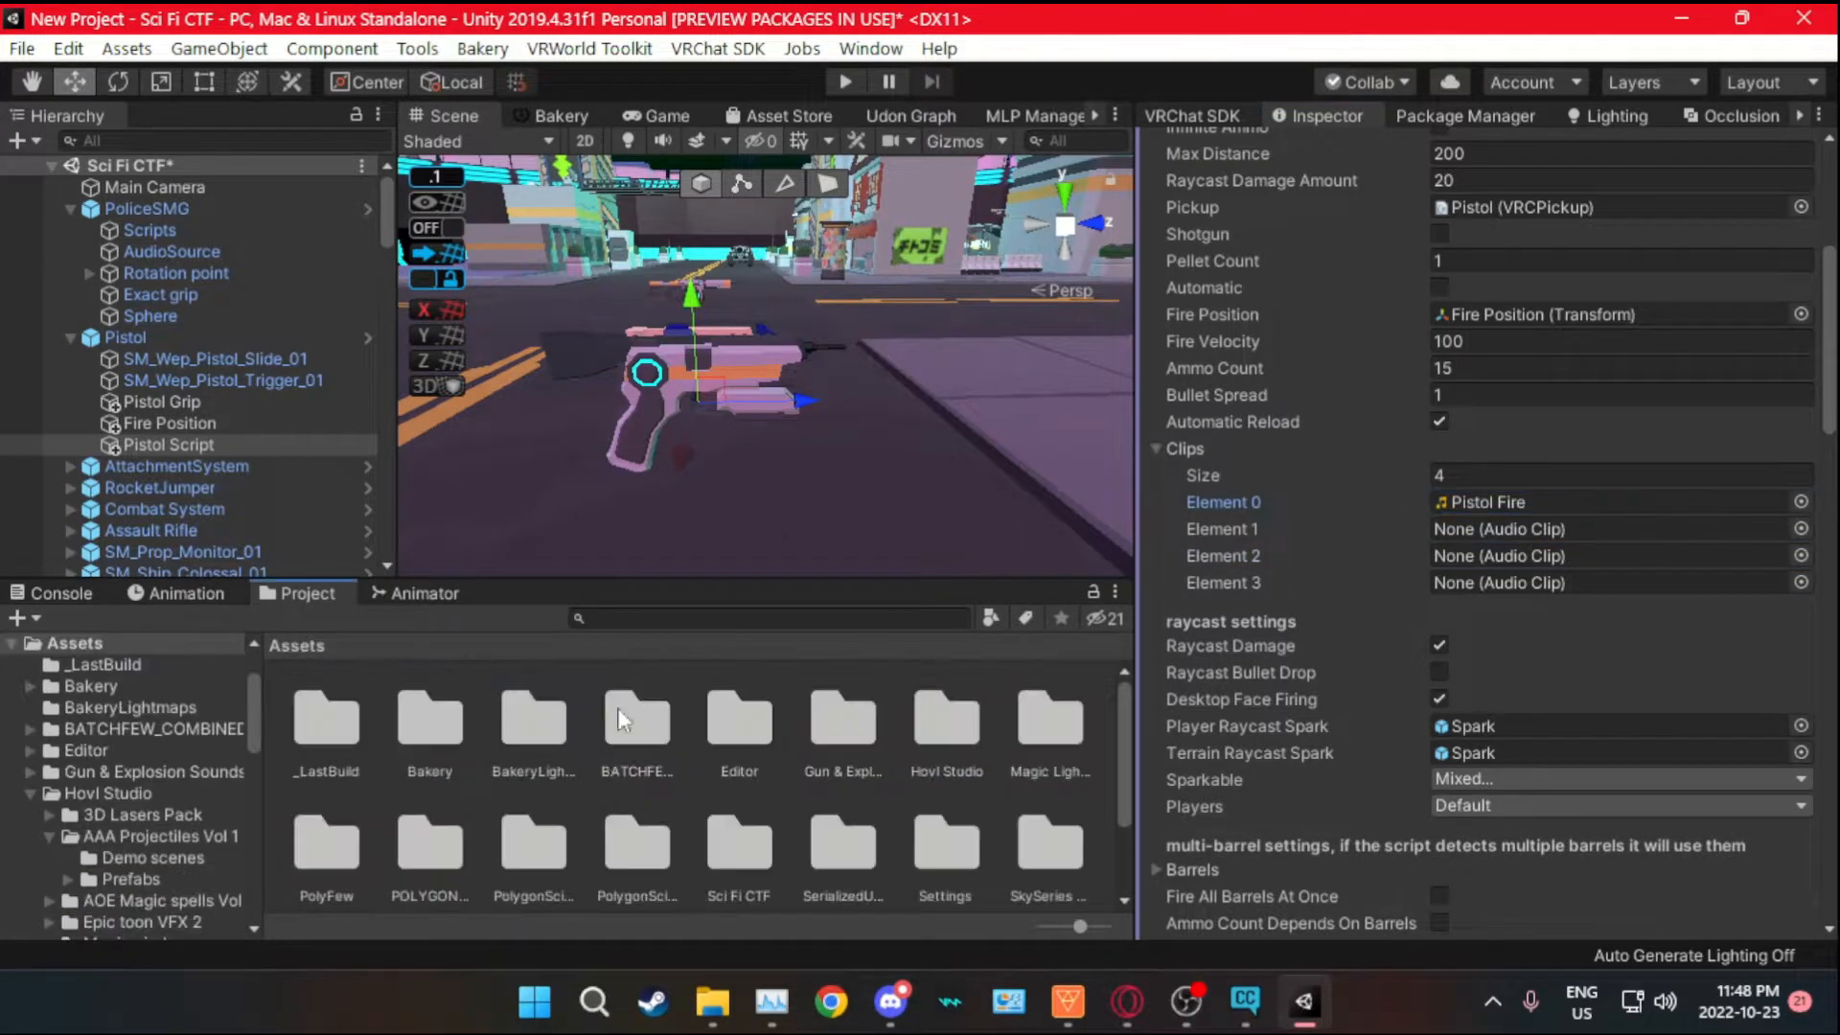
pyautogui.doubleClick(825, 739)
pyautogui.scroll(-3, 606, 779)
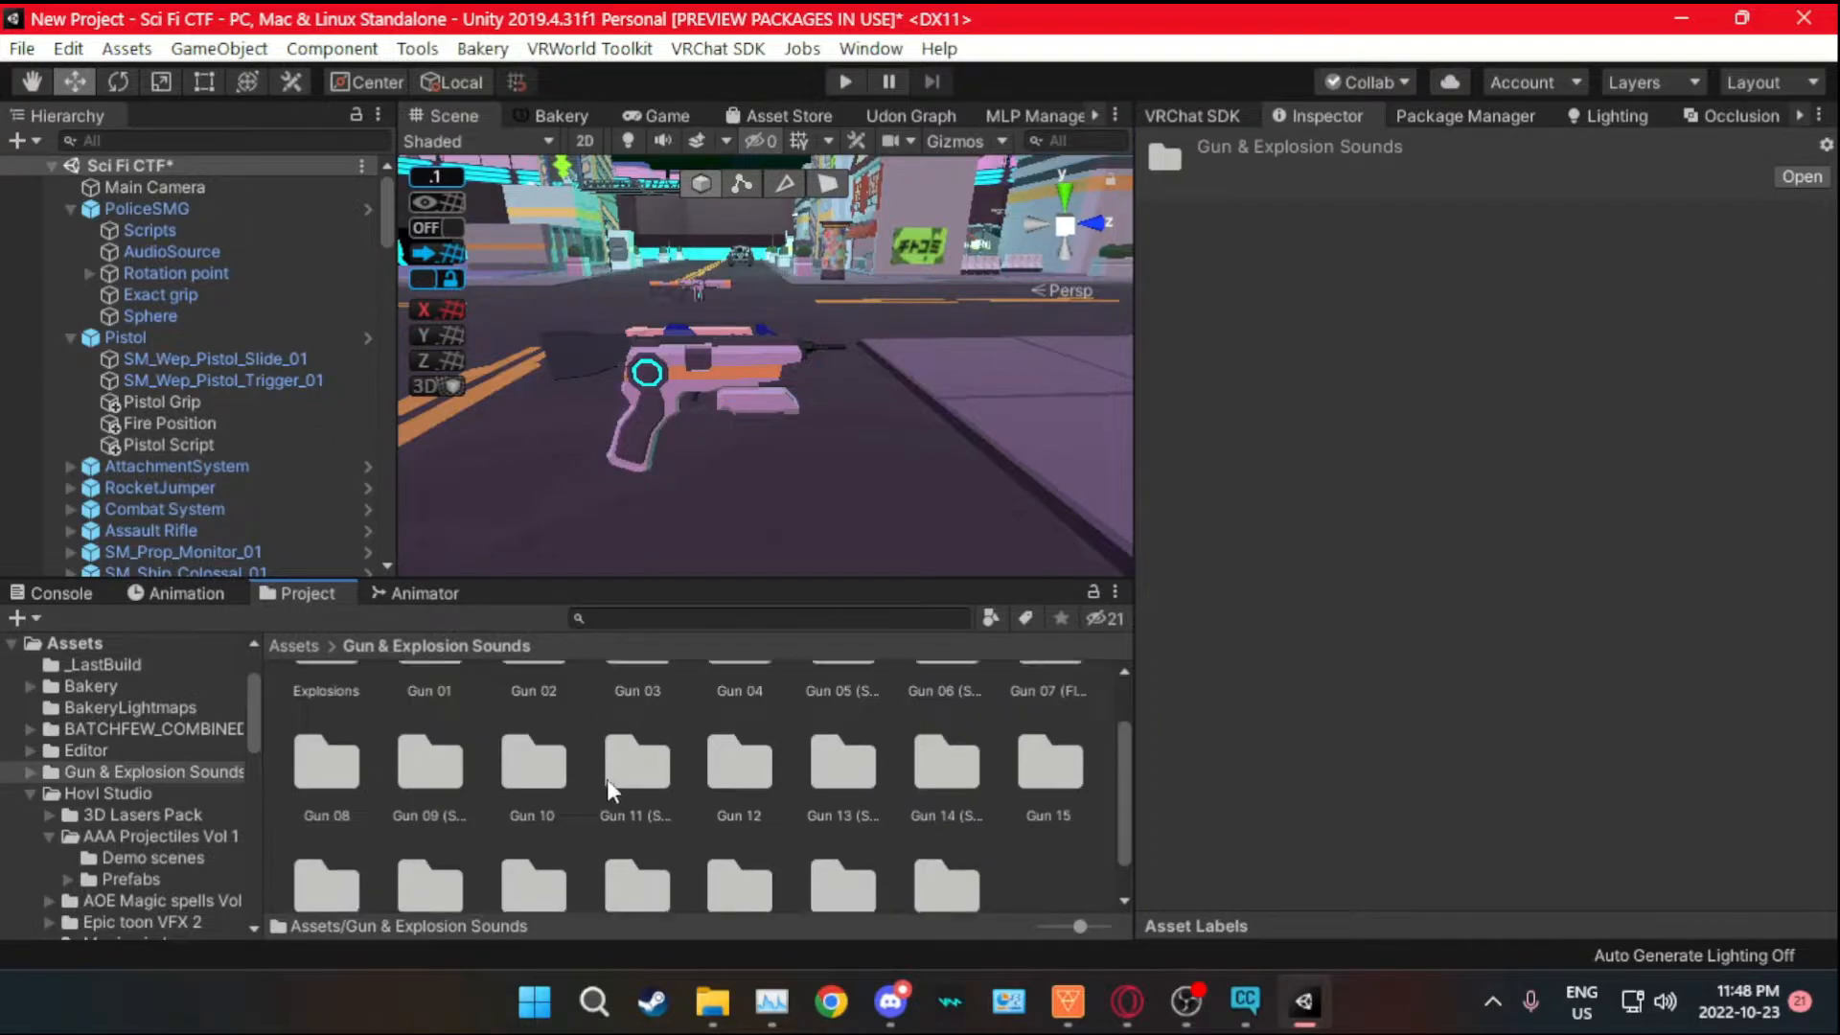
pyautogui.doubleClick(434, 840)
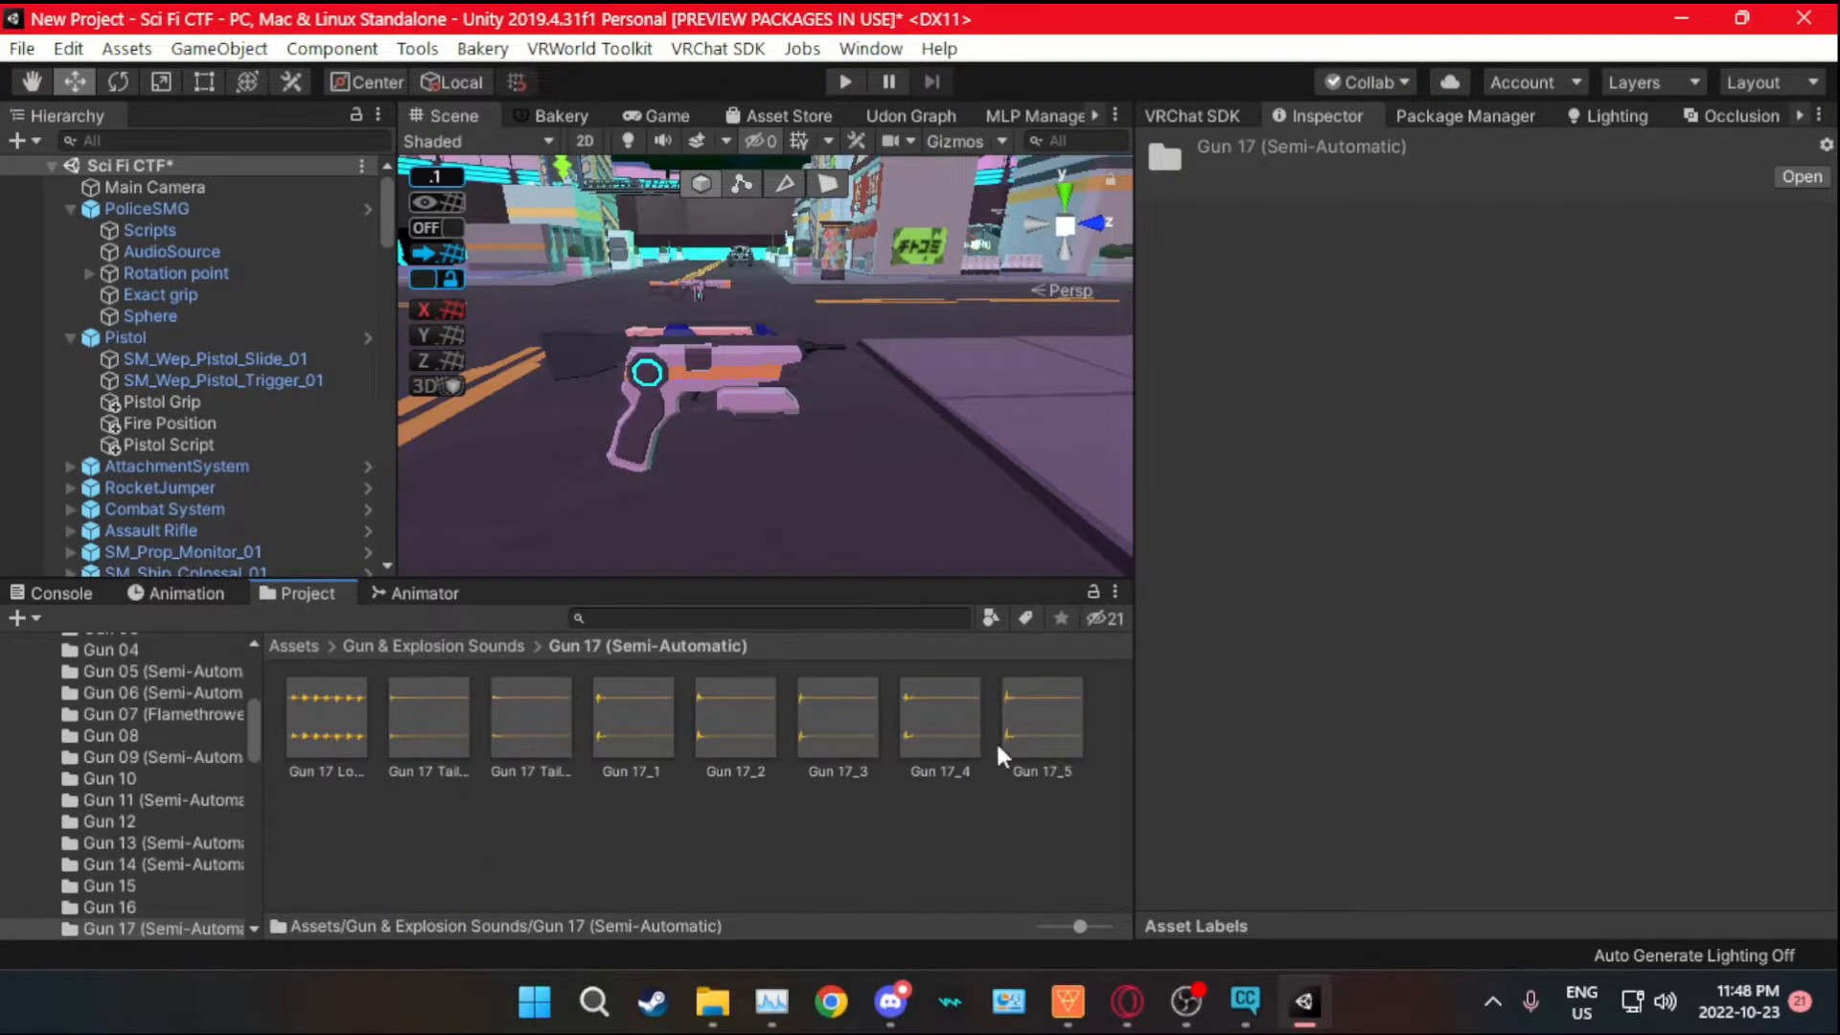
pyautogui.click(1051, 734)
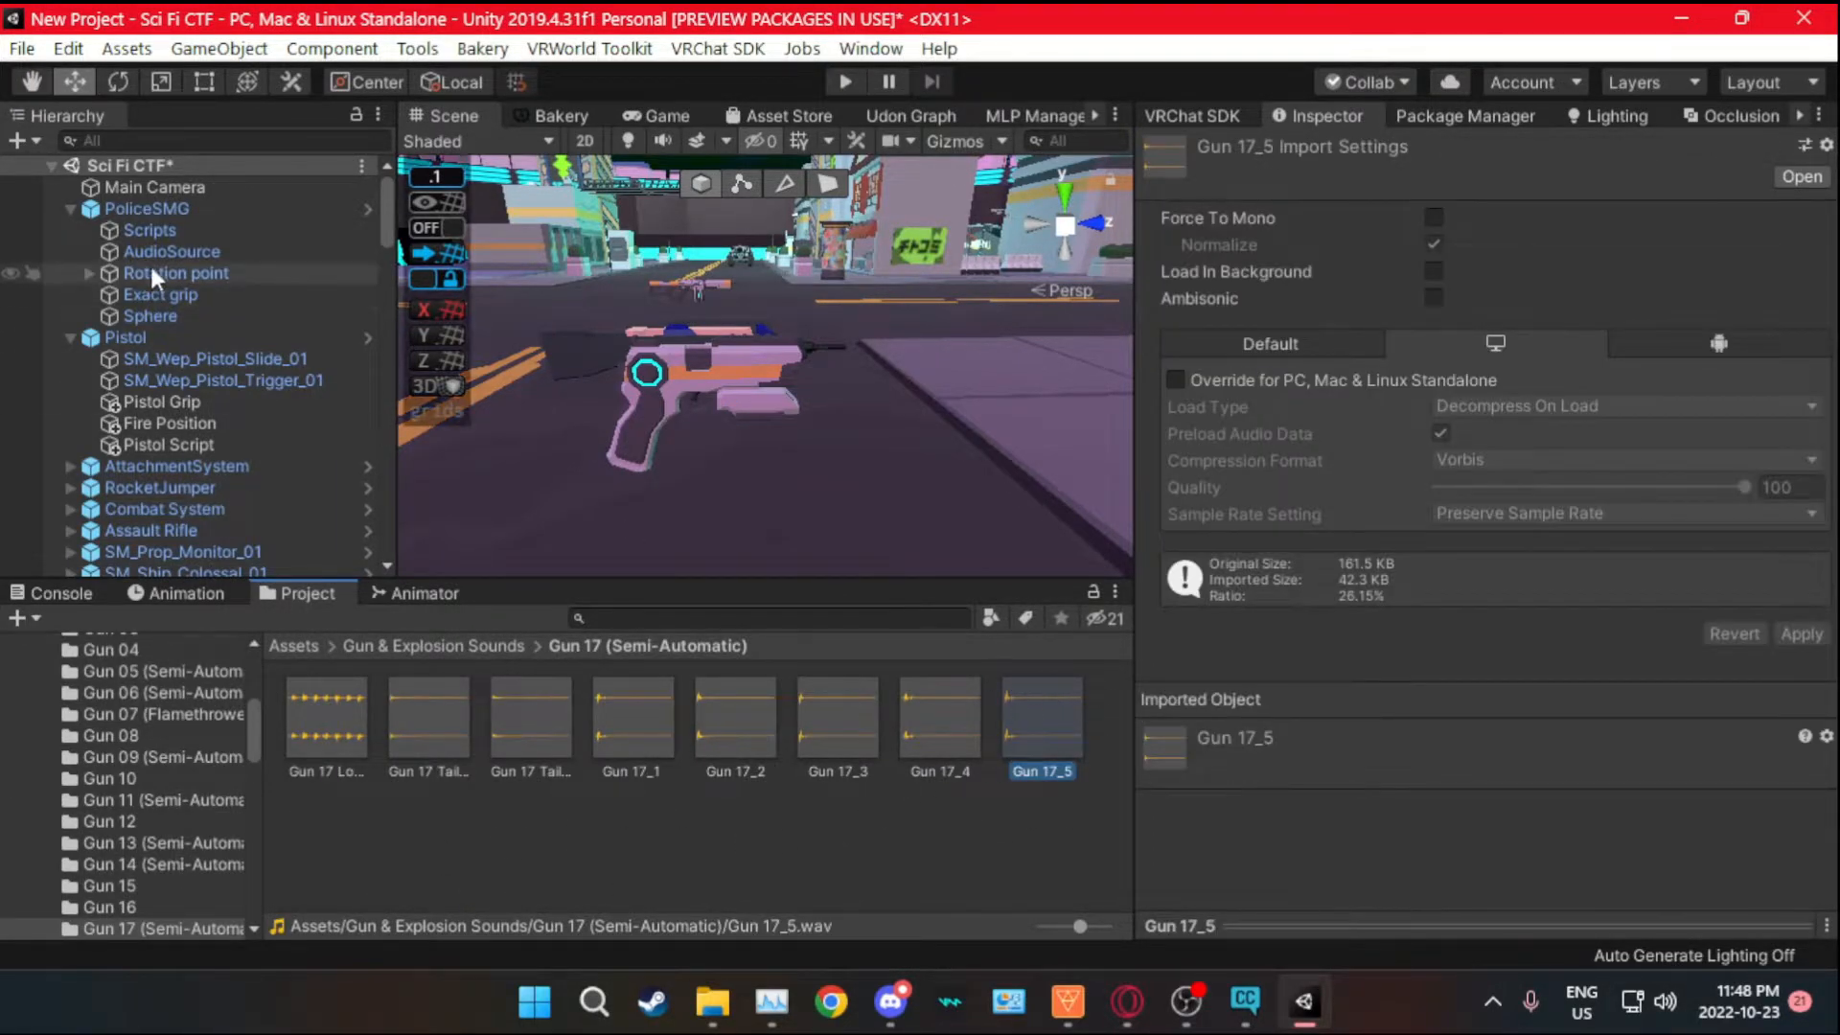
pyautogui.click(157, 445)
pyautogui.scroll(-5, 1380, 616)
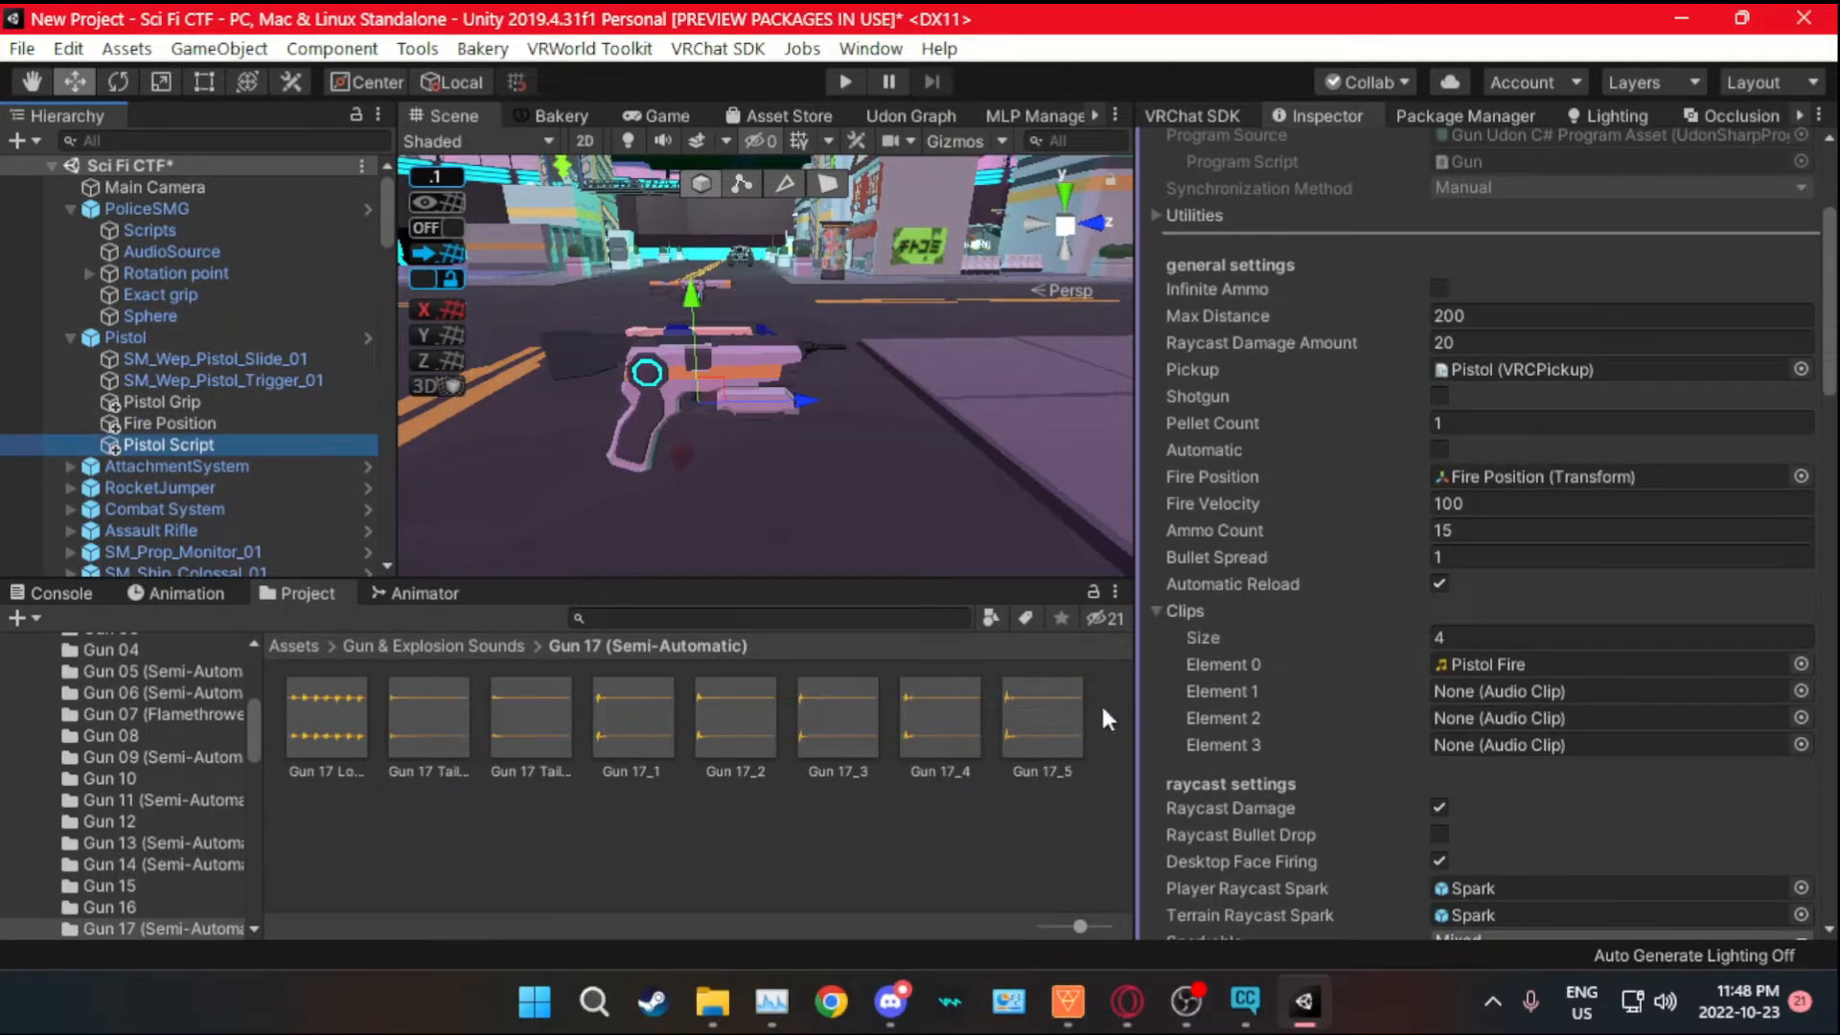
pyautogui.click(1472, 666)
pyautogui.moveTo(1473, 666); pyautogui.dragTo(1476, 665)
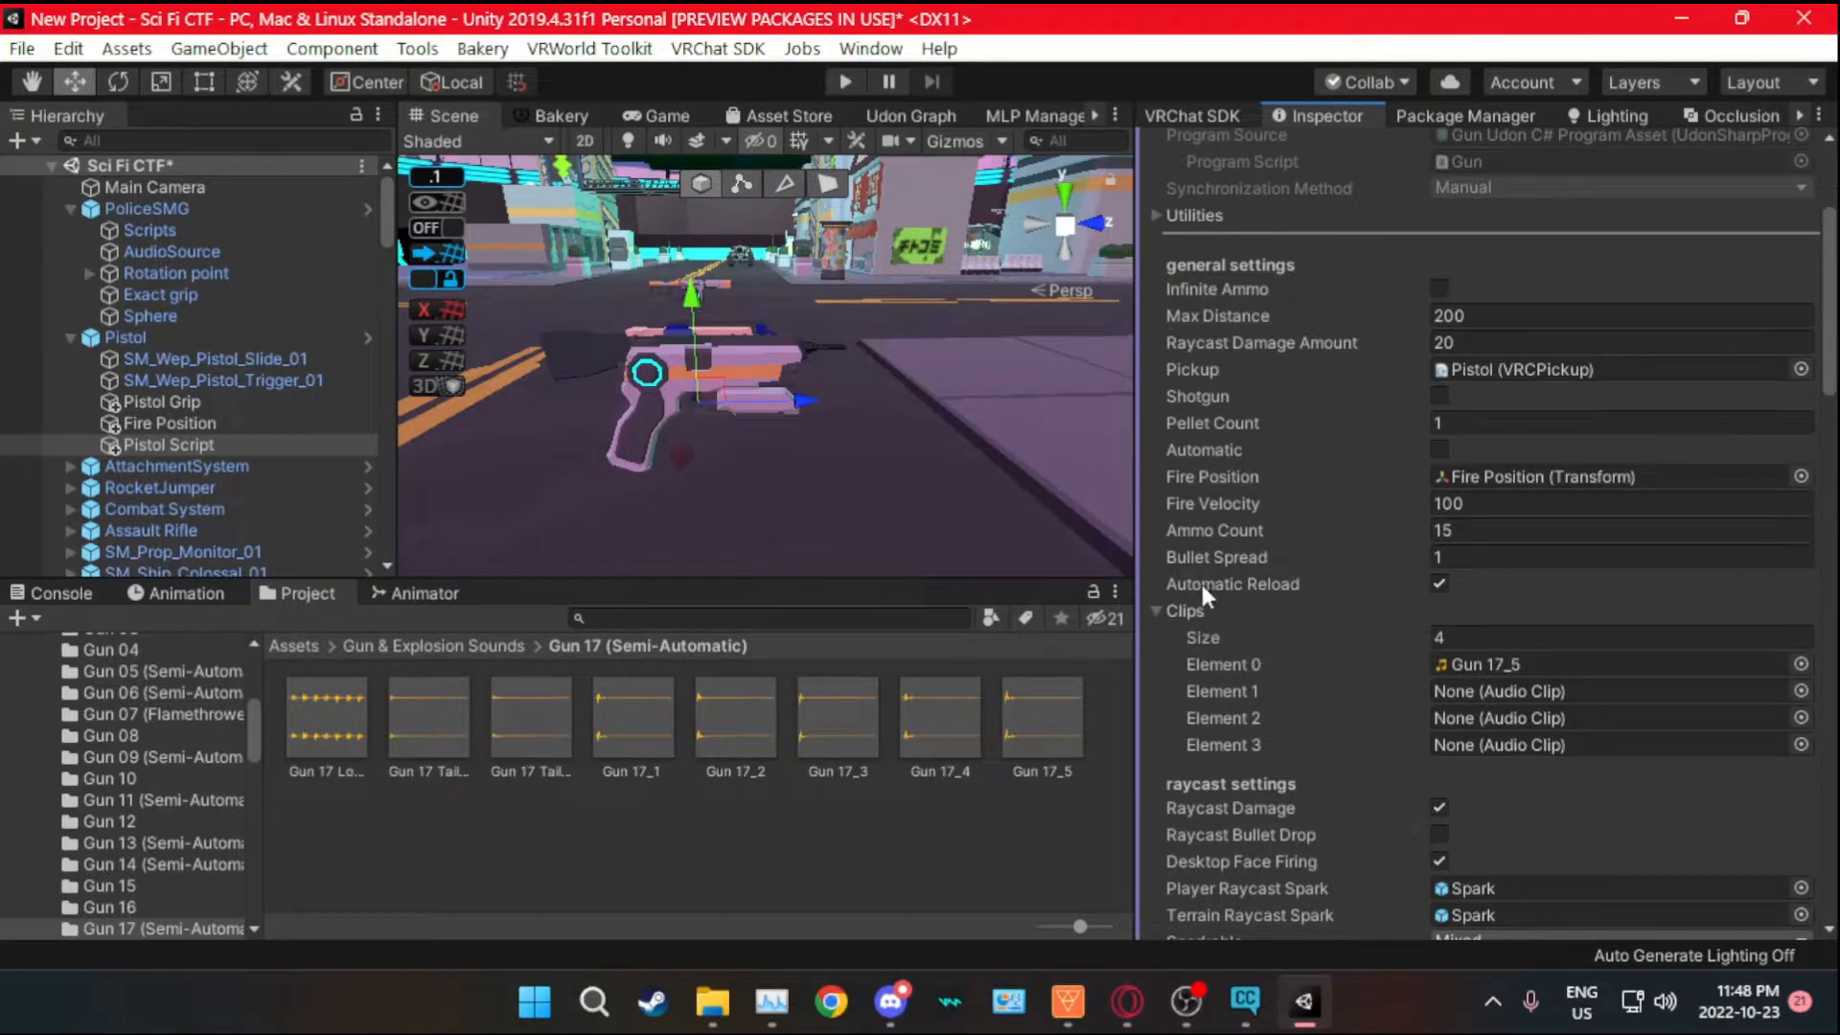
# - Open the Prefabs folder of AAA Projectiles Vol 1 in Hovl Studio and browse its Flash and Hit effects
pyautogui.click(1155, 611)
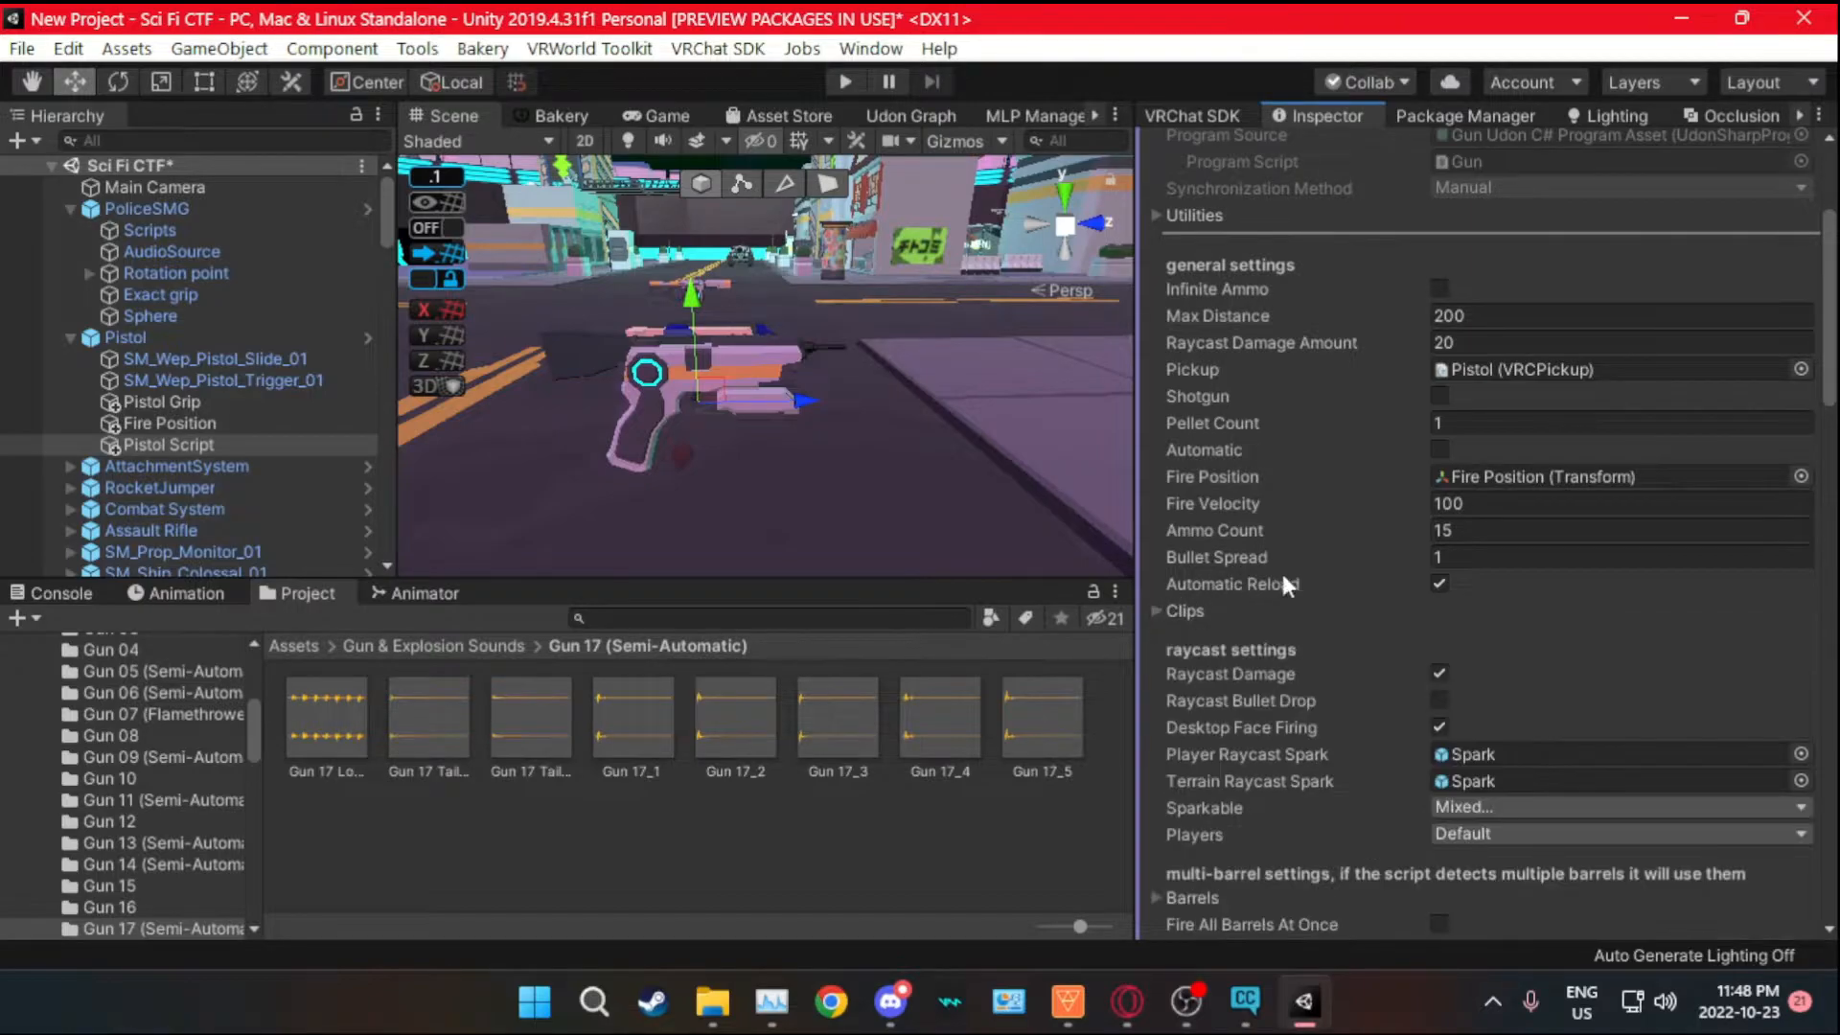
pyautogui.scroll(-3, 1246, 547)
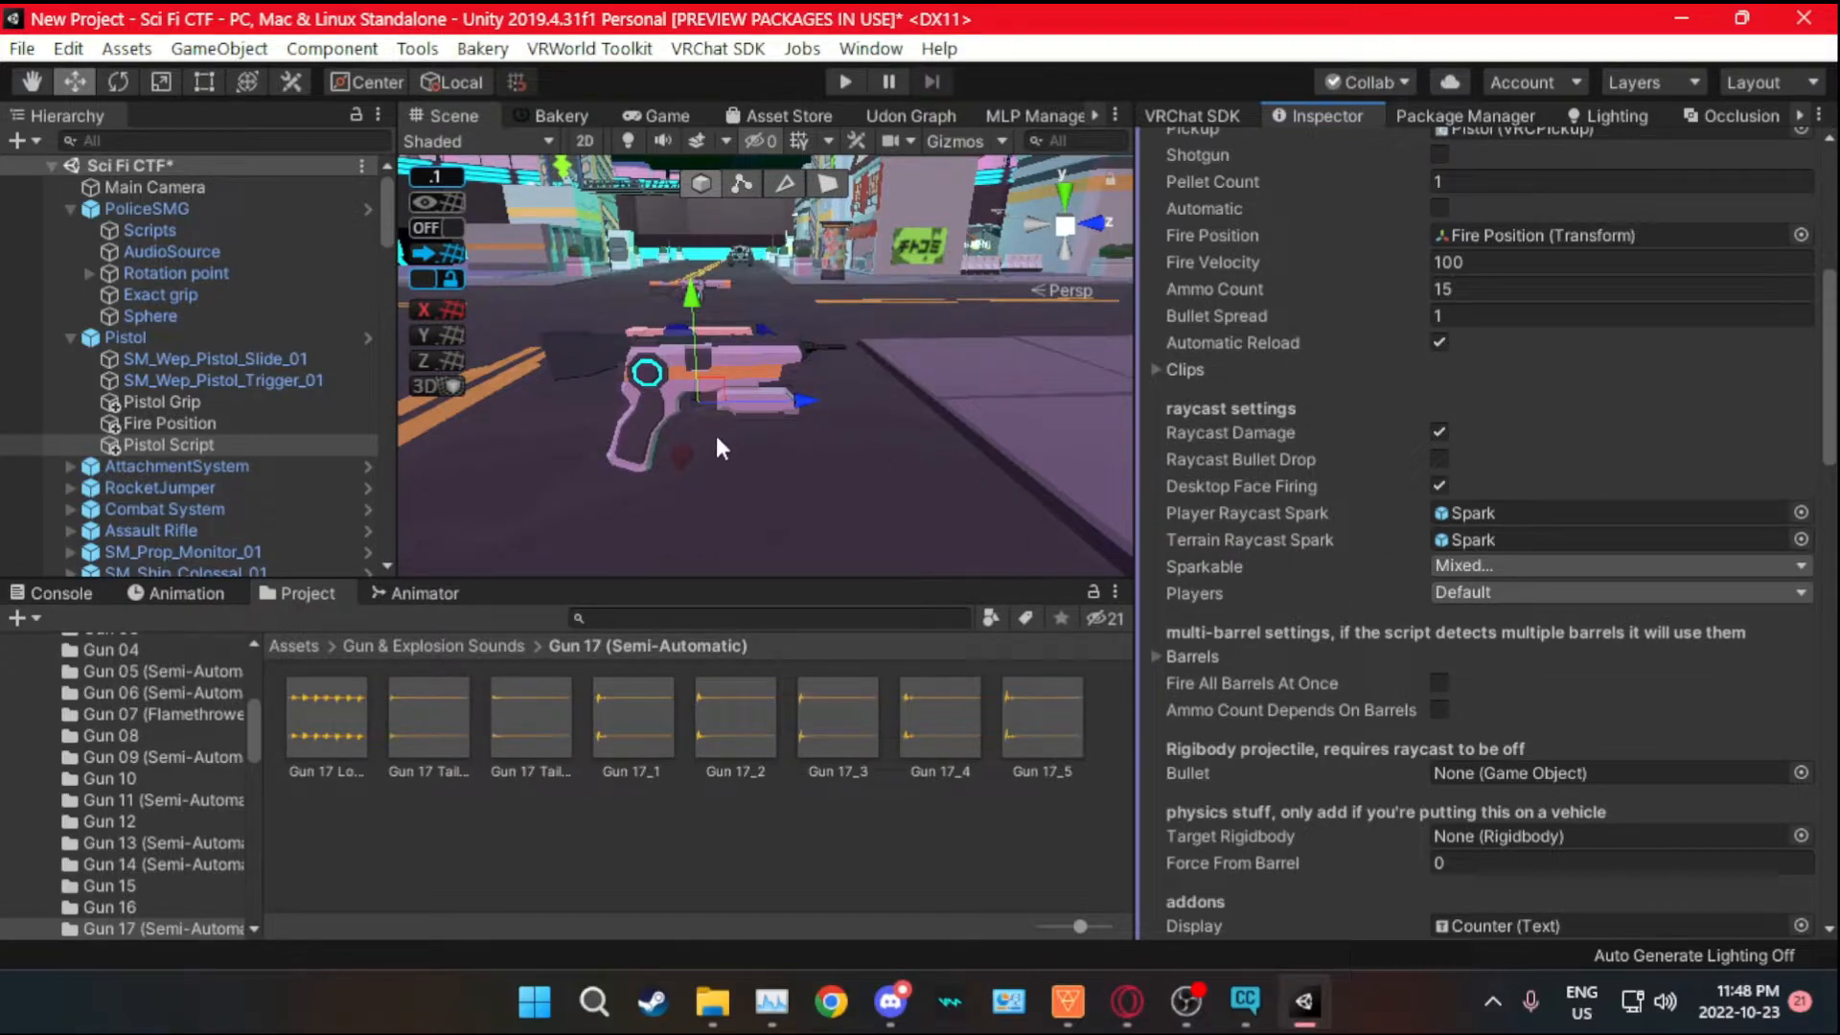
pyautogui.click(289, 645)
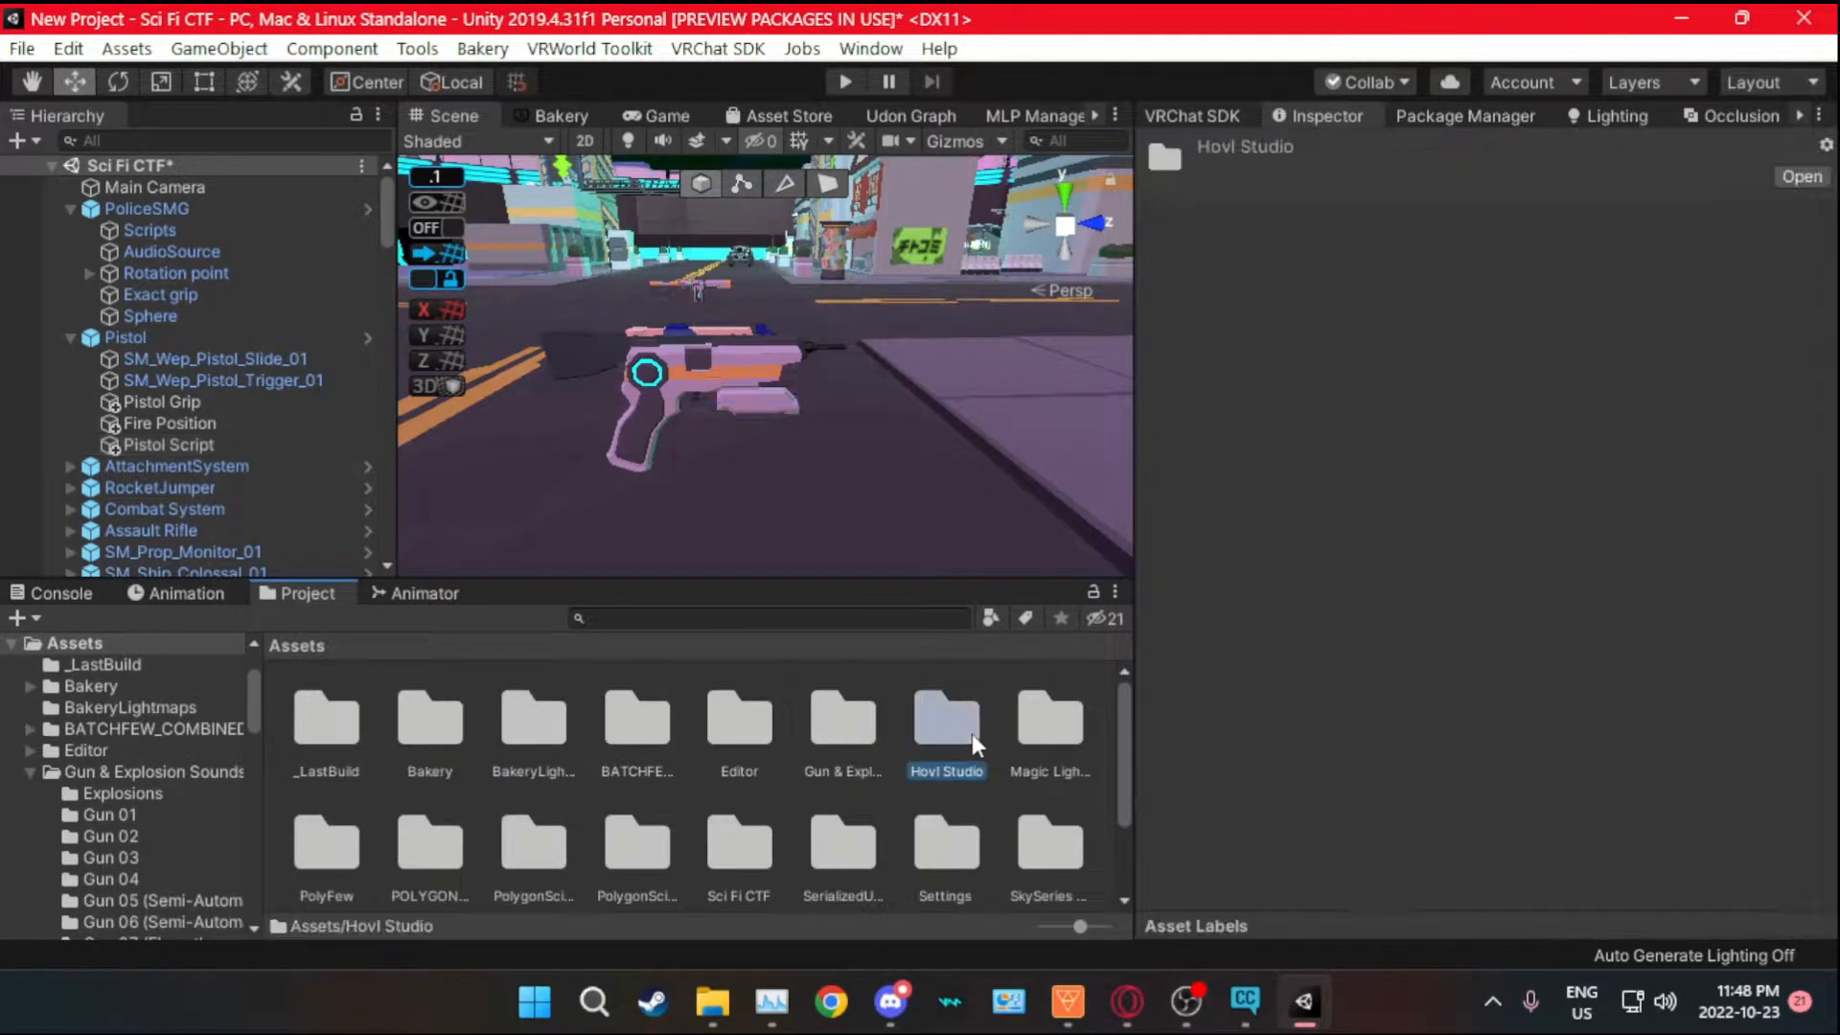
pyautogui.doubleClick(972, 733)
pyautogui.doubleClick(439, 730)
pyautogui.doubleClick(431, 732)
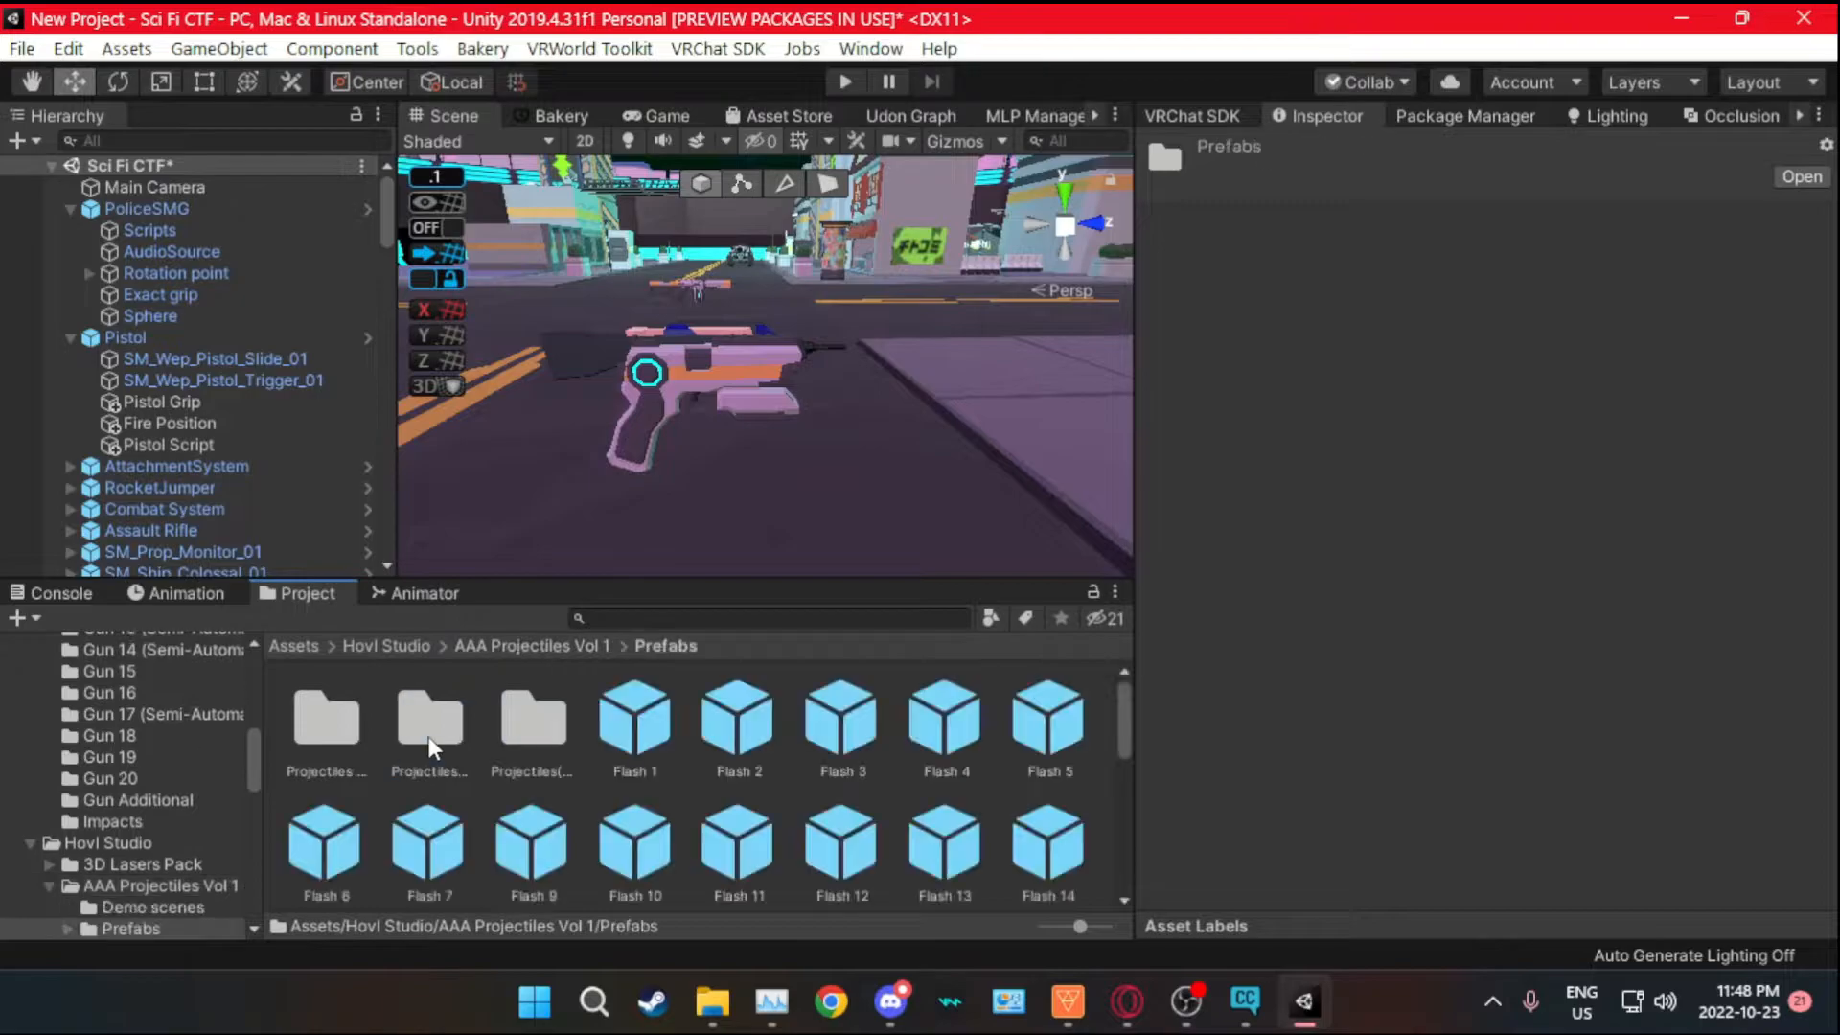
pyautogui.scroll(-2, 625, 732)
pyautogui.scroll(-2, 573, 749)
pyautogui.scroll(4, 567, 753)
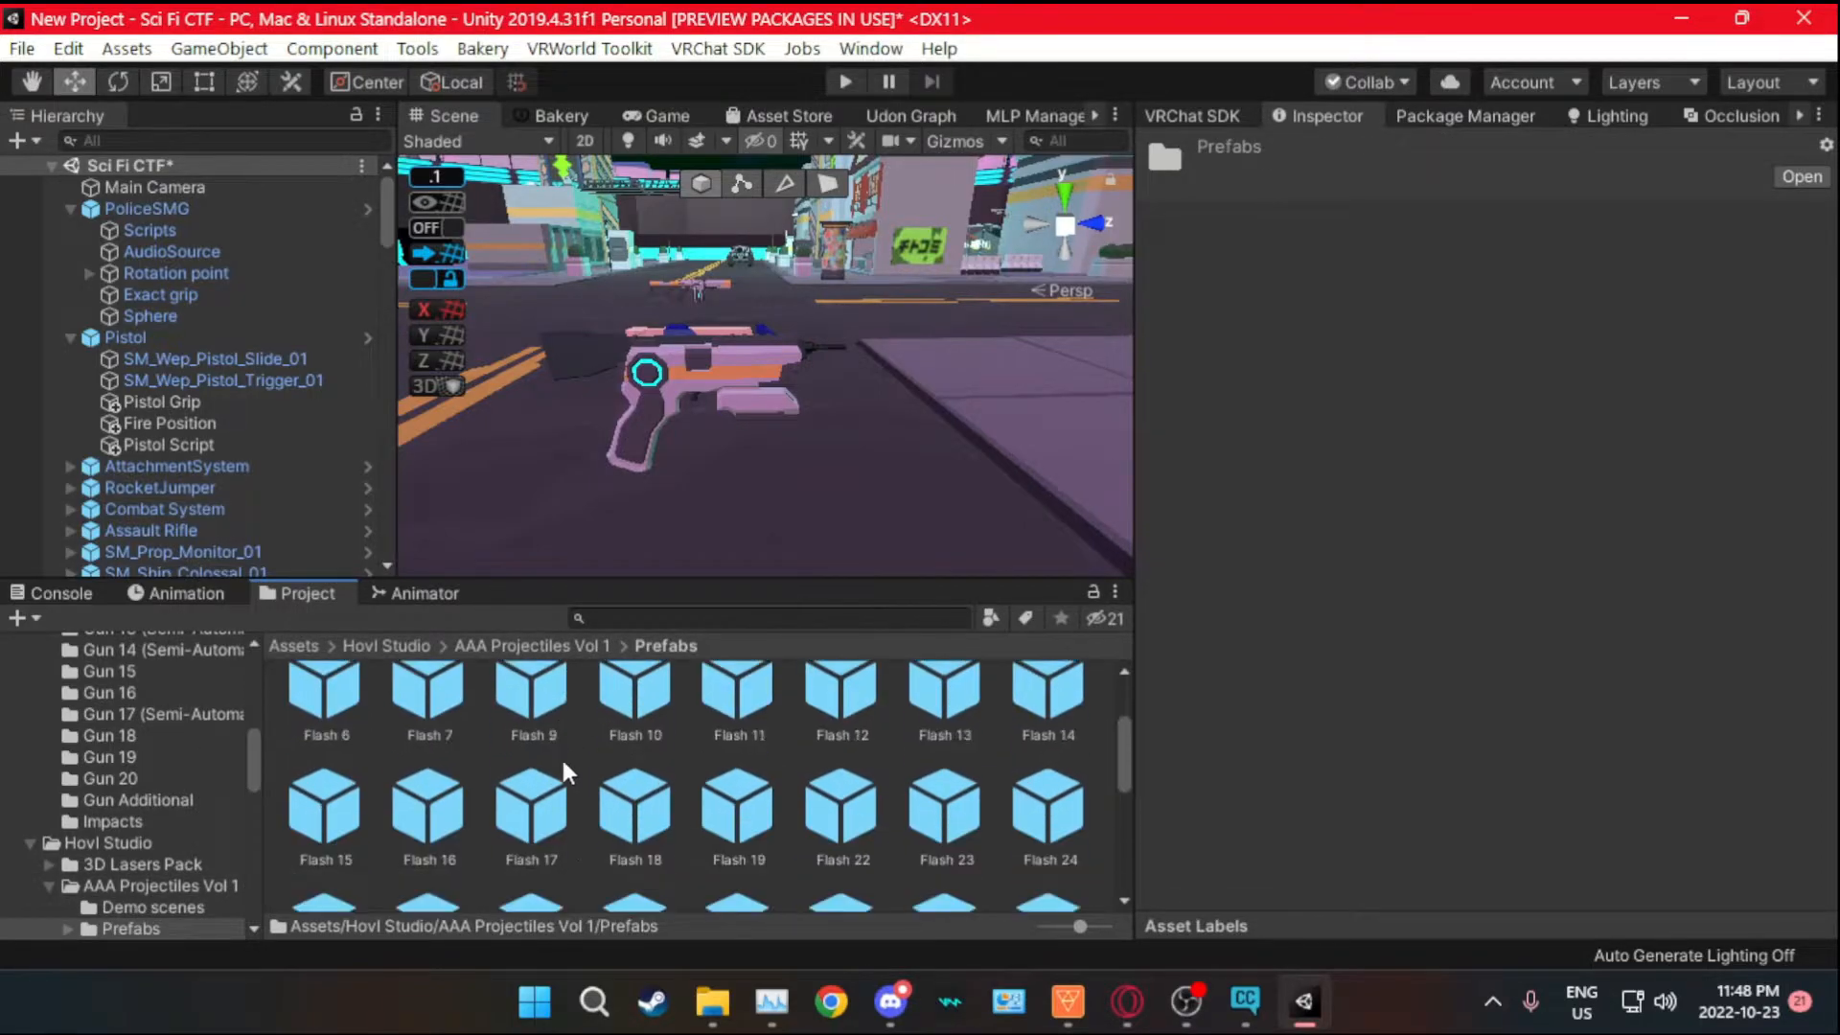
pyautogui.scroll(-2, 492, 769)
pyautogui.scroll(-6, 493, 773)
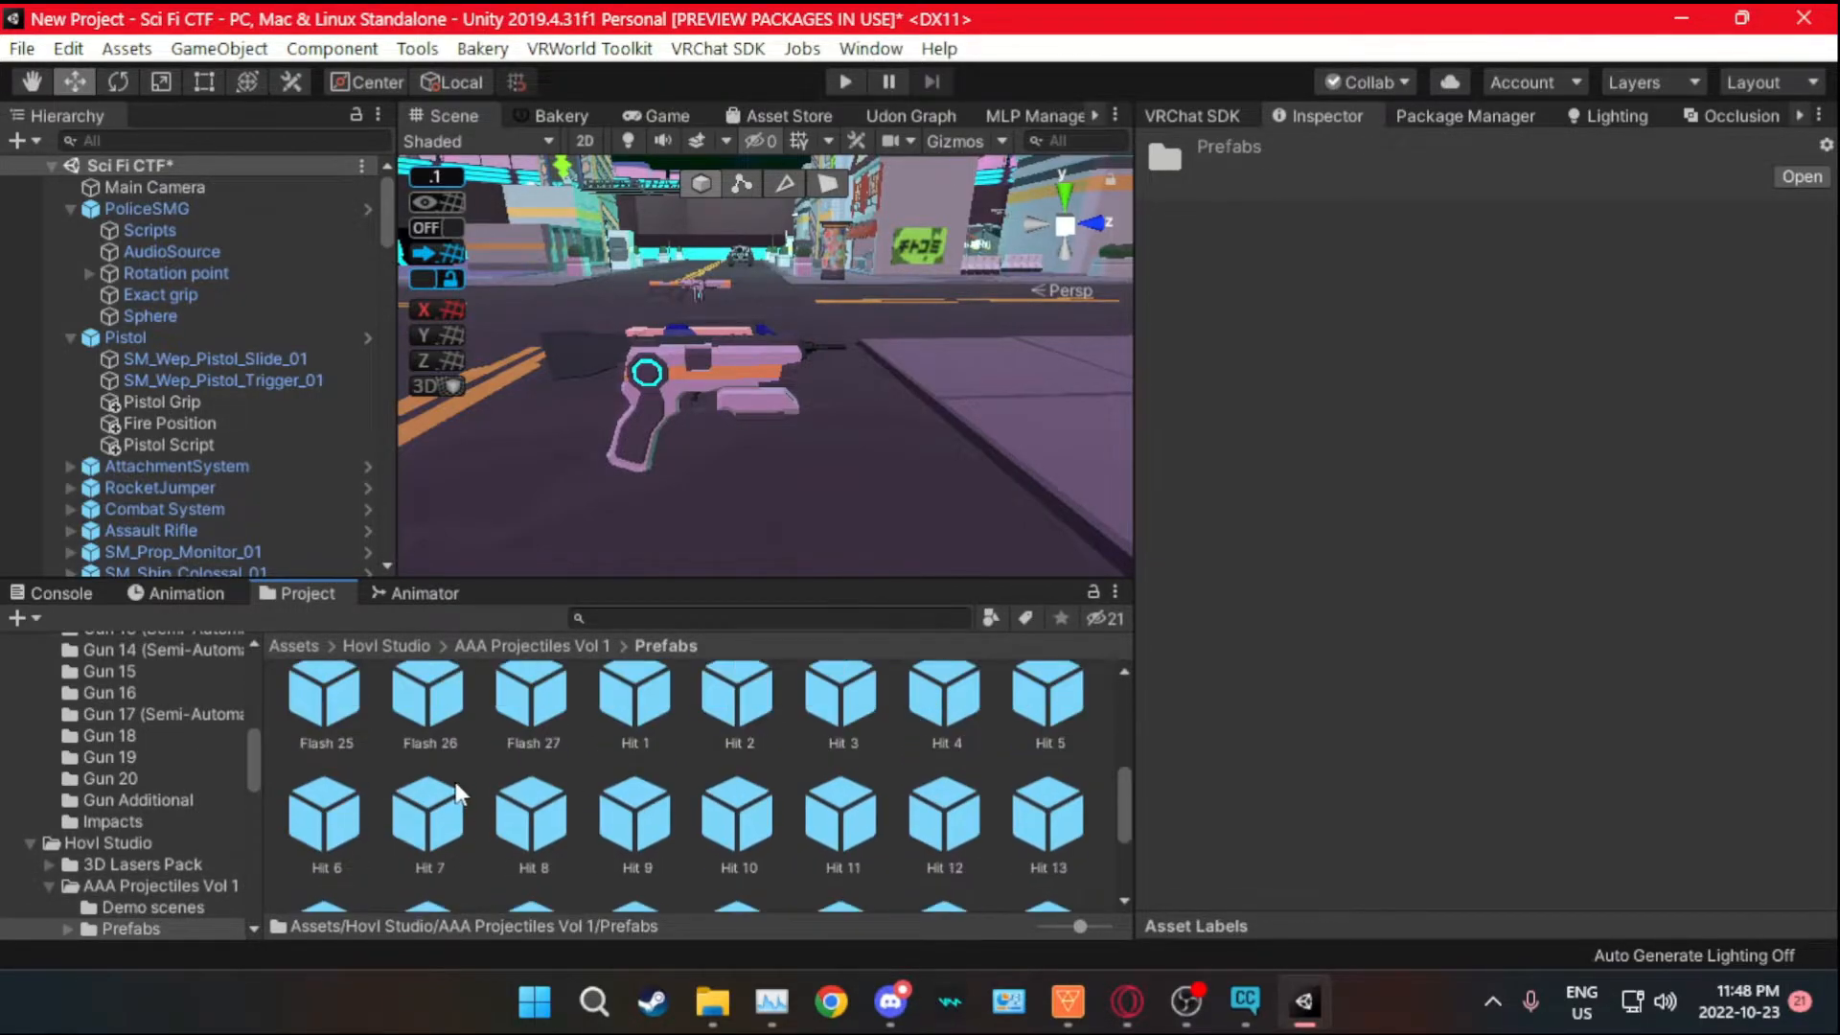
# - In Pistol Script's raycast settings, assign Hit 14 as Player Raycast Spark and Hit 20 as Terrain Raycast Spark
pyautogui.click(180, 445)
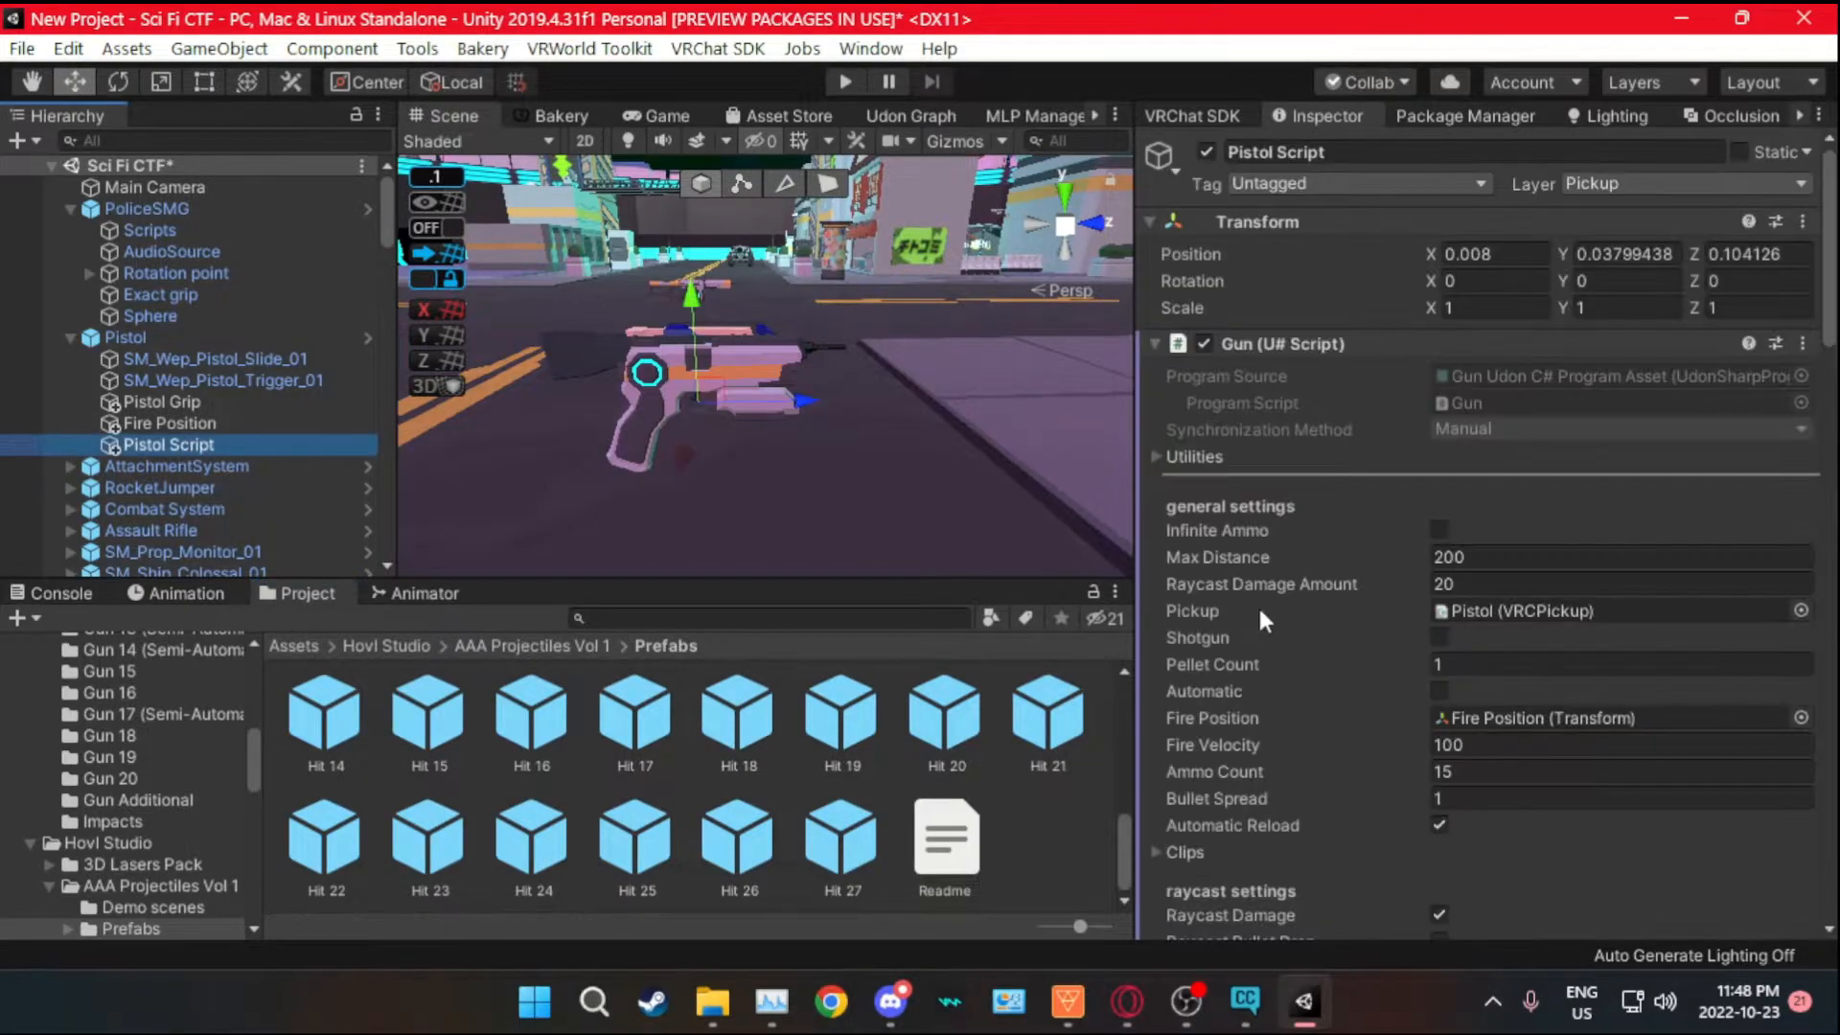
pyautogui.scroll(-8, 1258, 604)
pyautogui.moveTo(329, 743); pyautogui.dragTo(1470, 515)
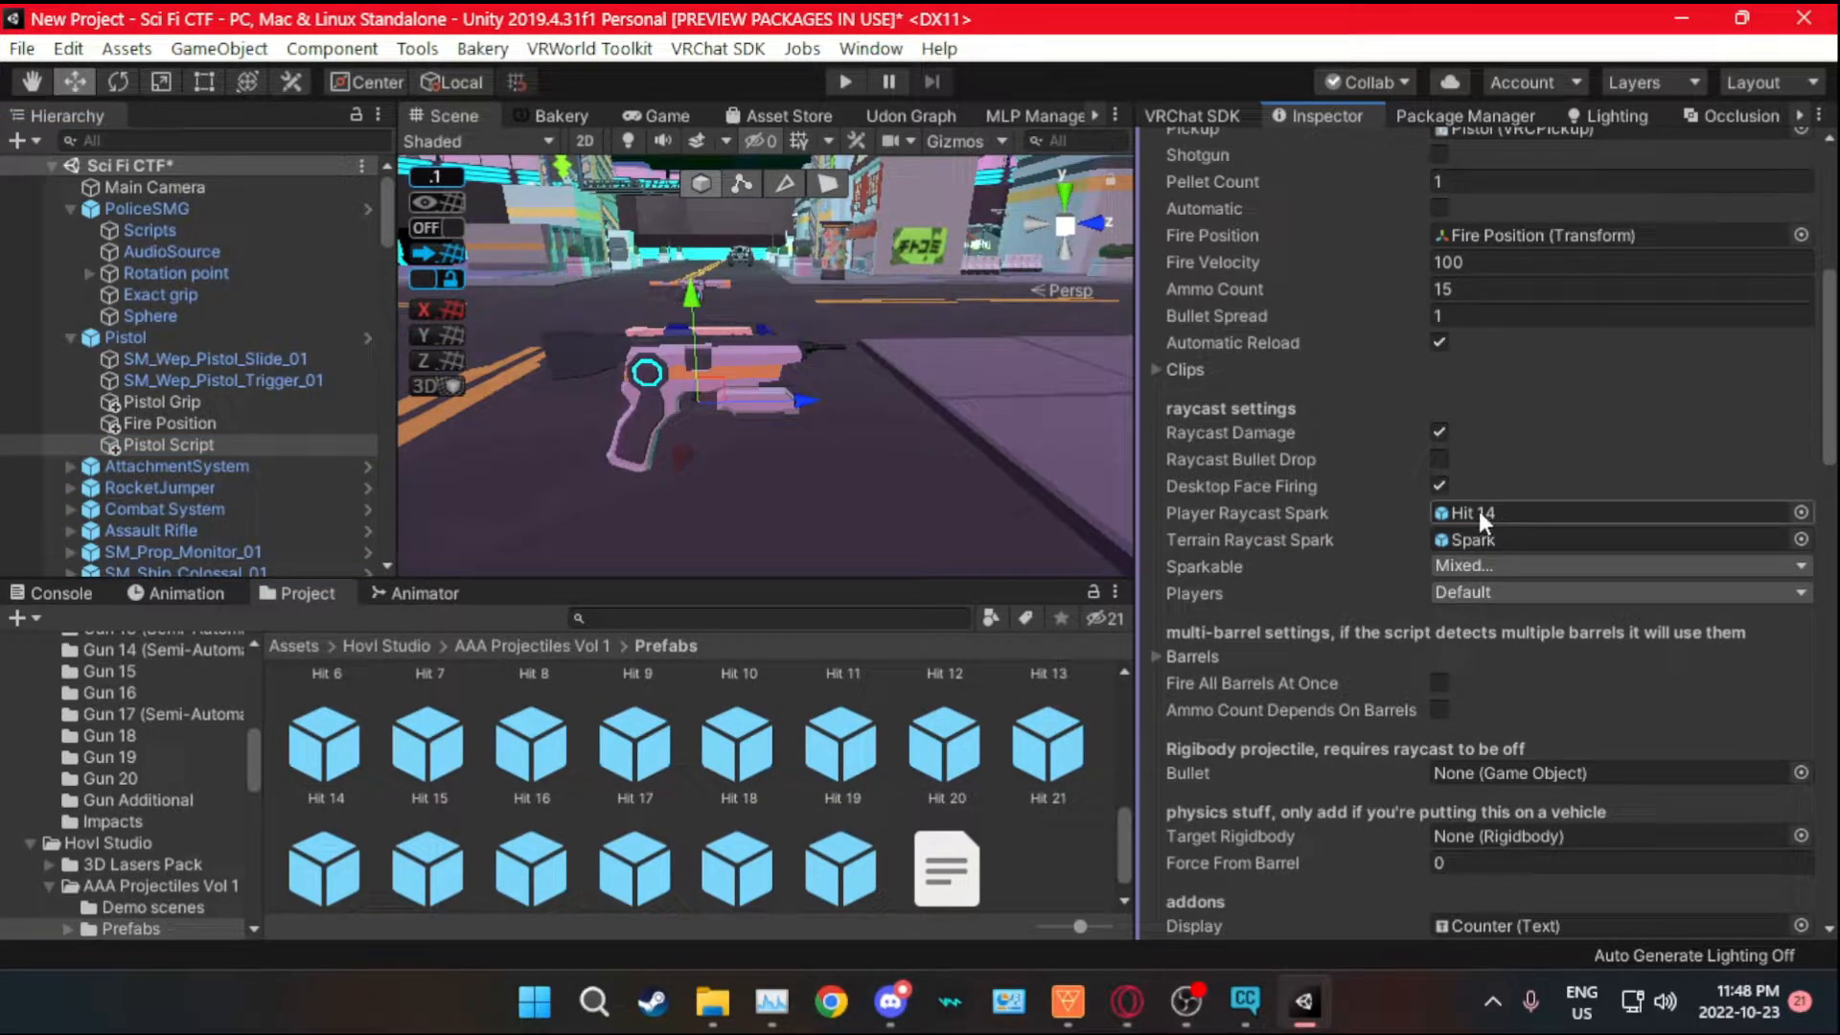
pyautogui.moveTo(944, 753); pyautogui.dragTo(1466, 541)
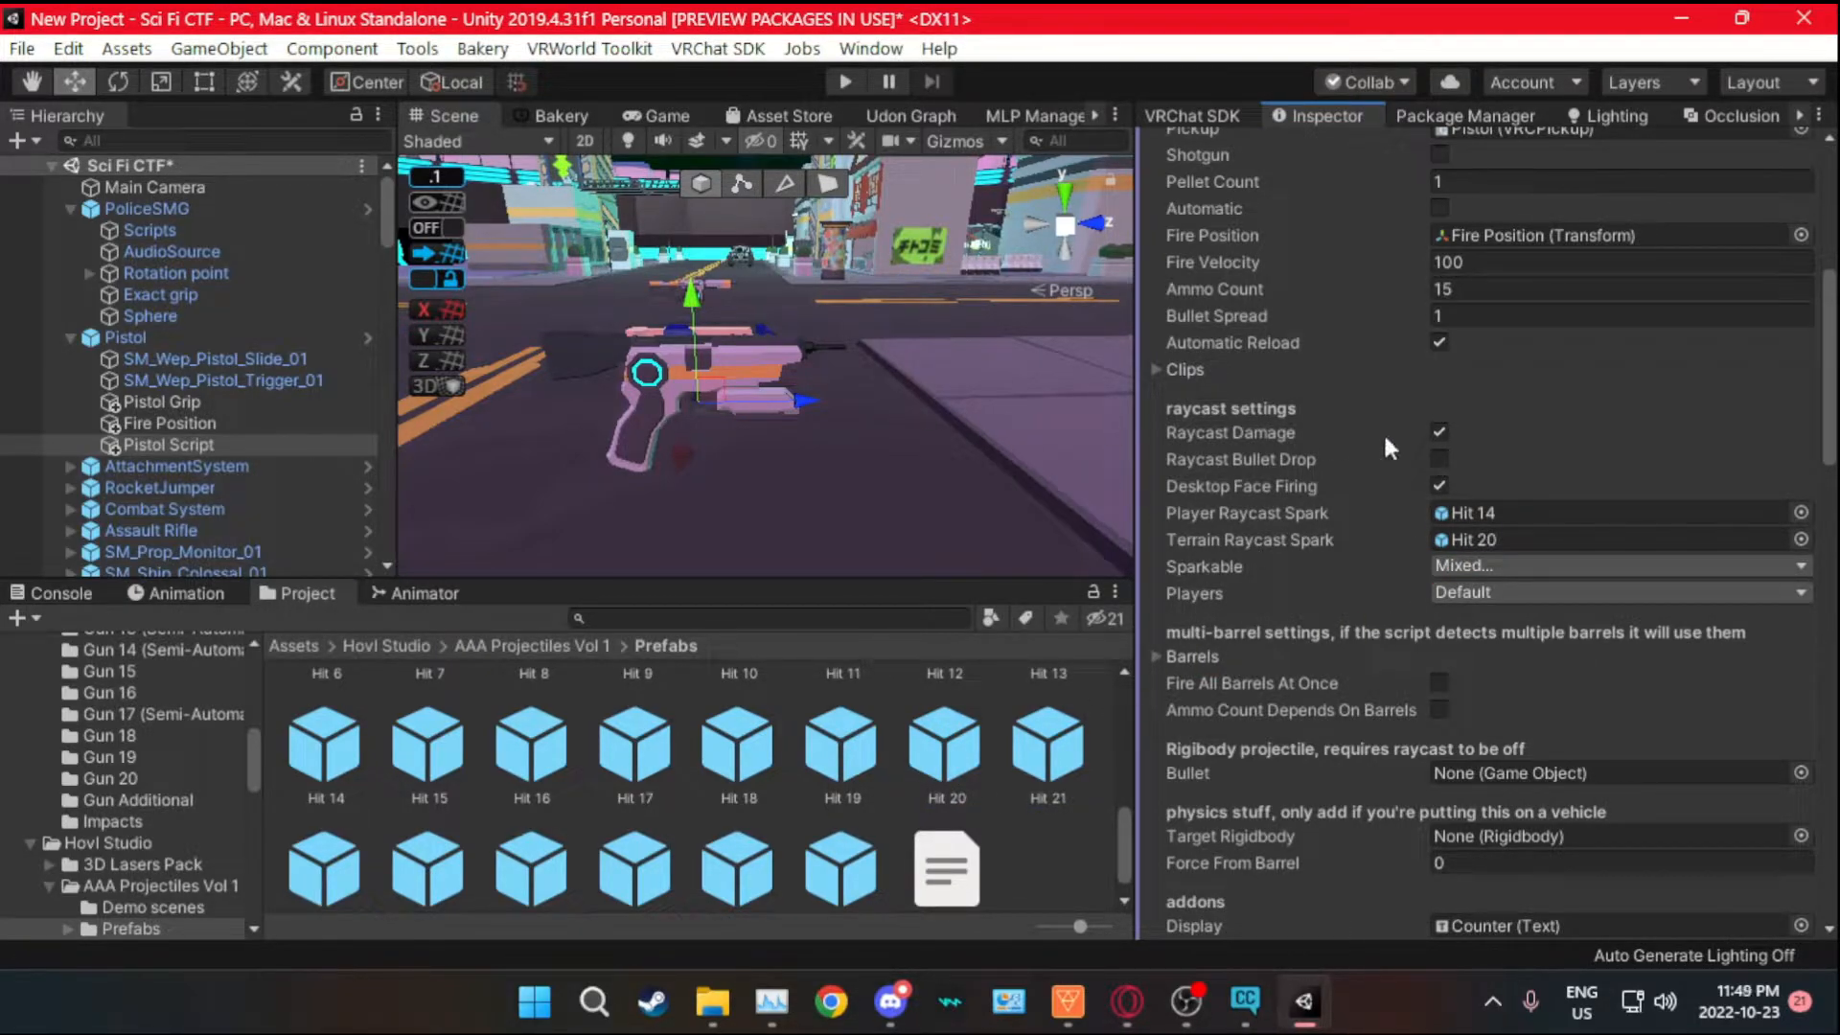
# - Clear the Shell Particle, Cycle Animation and Gun Animator references from Pistol Script's animation settings
pyautogui.scroll(-5, 1297, 573)
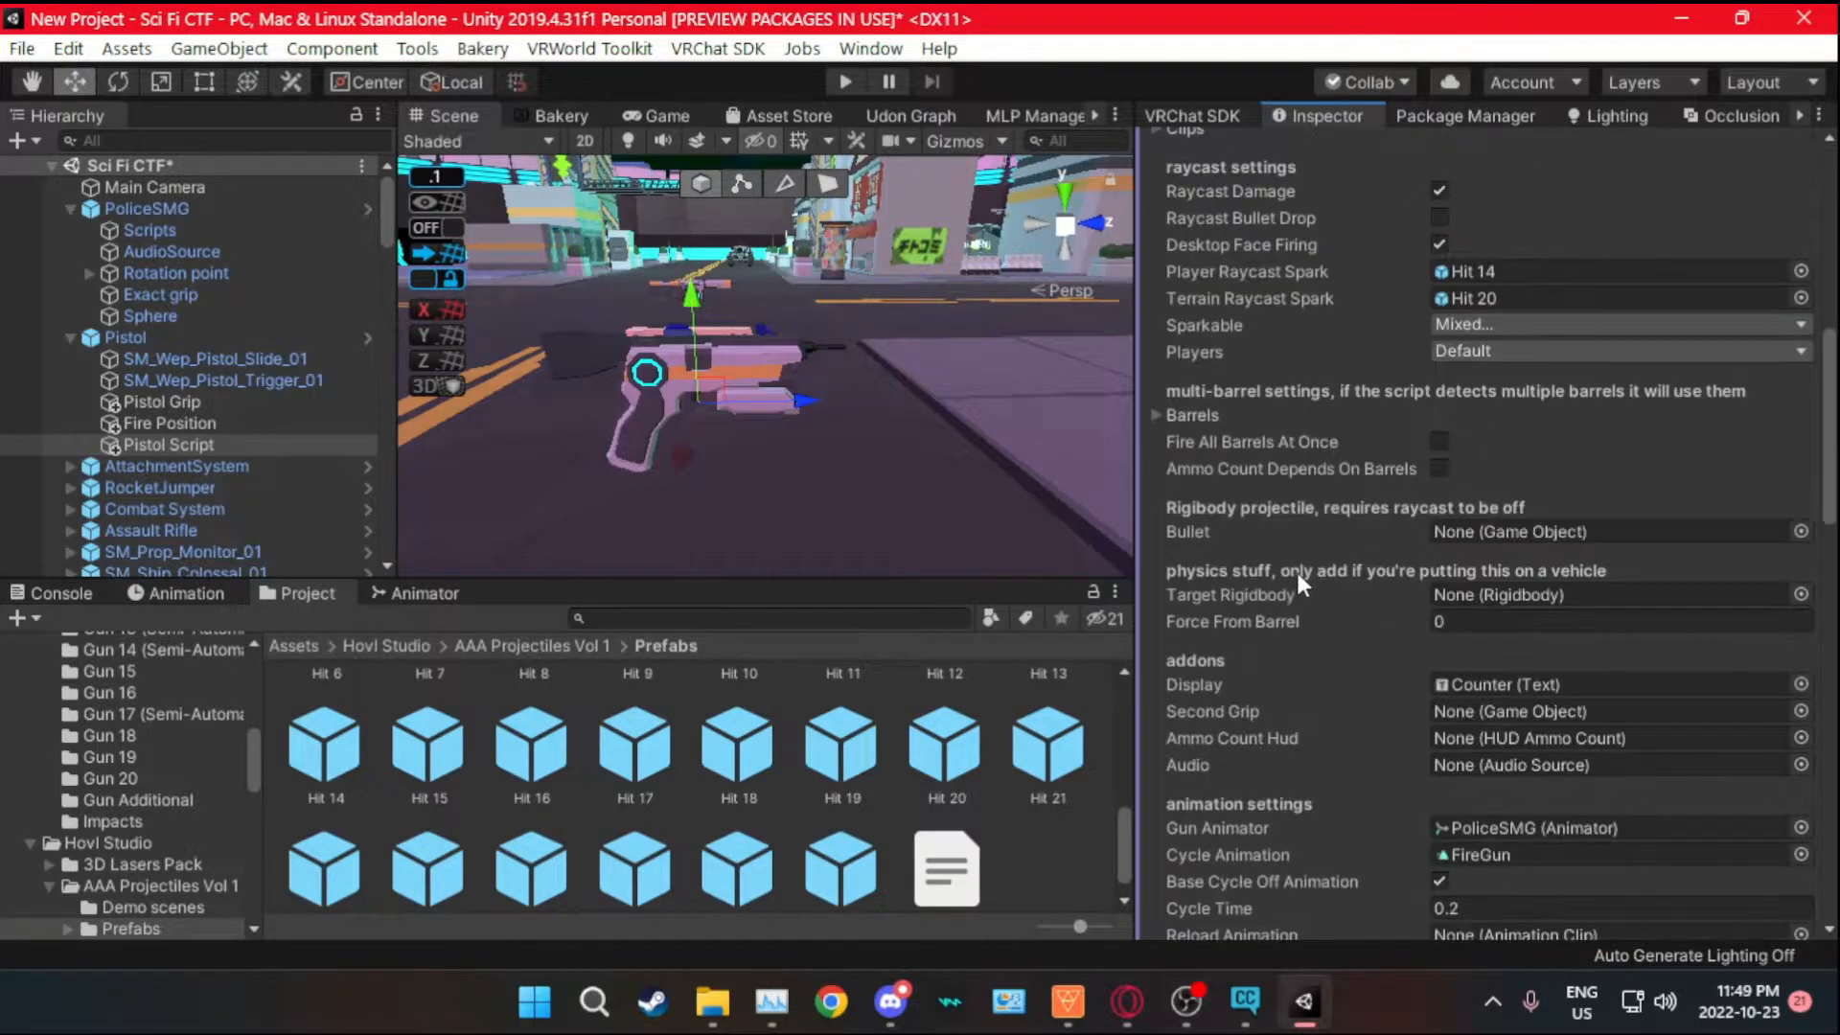
pyautogui.scroll(-5, 1315, 566)
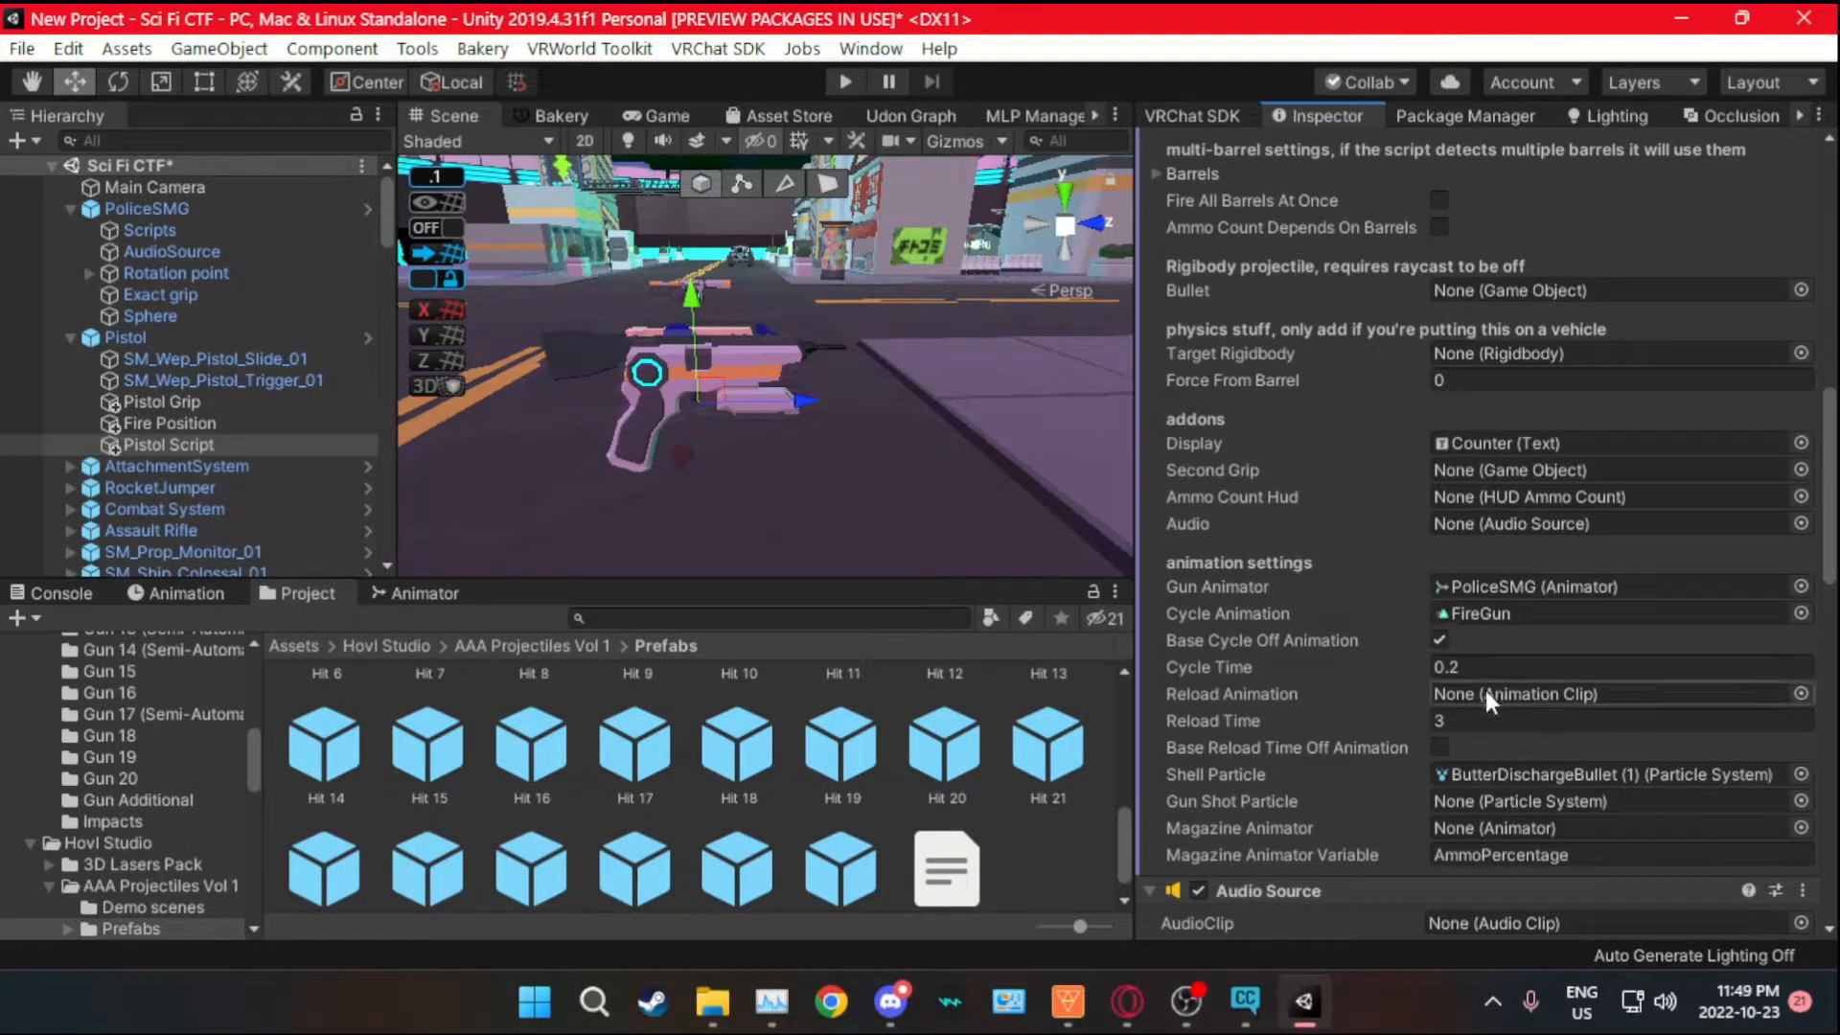
pyautogui.click(1499, 767)
pyautogui.press('Delete')
pyautogui.click(1532, 613)
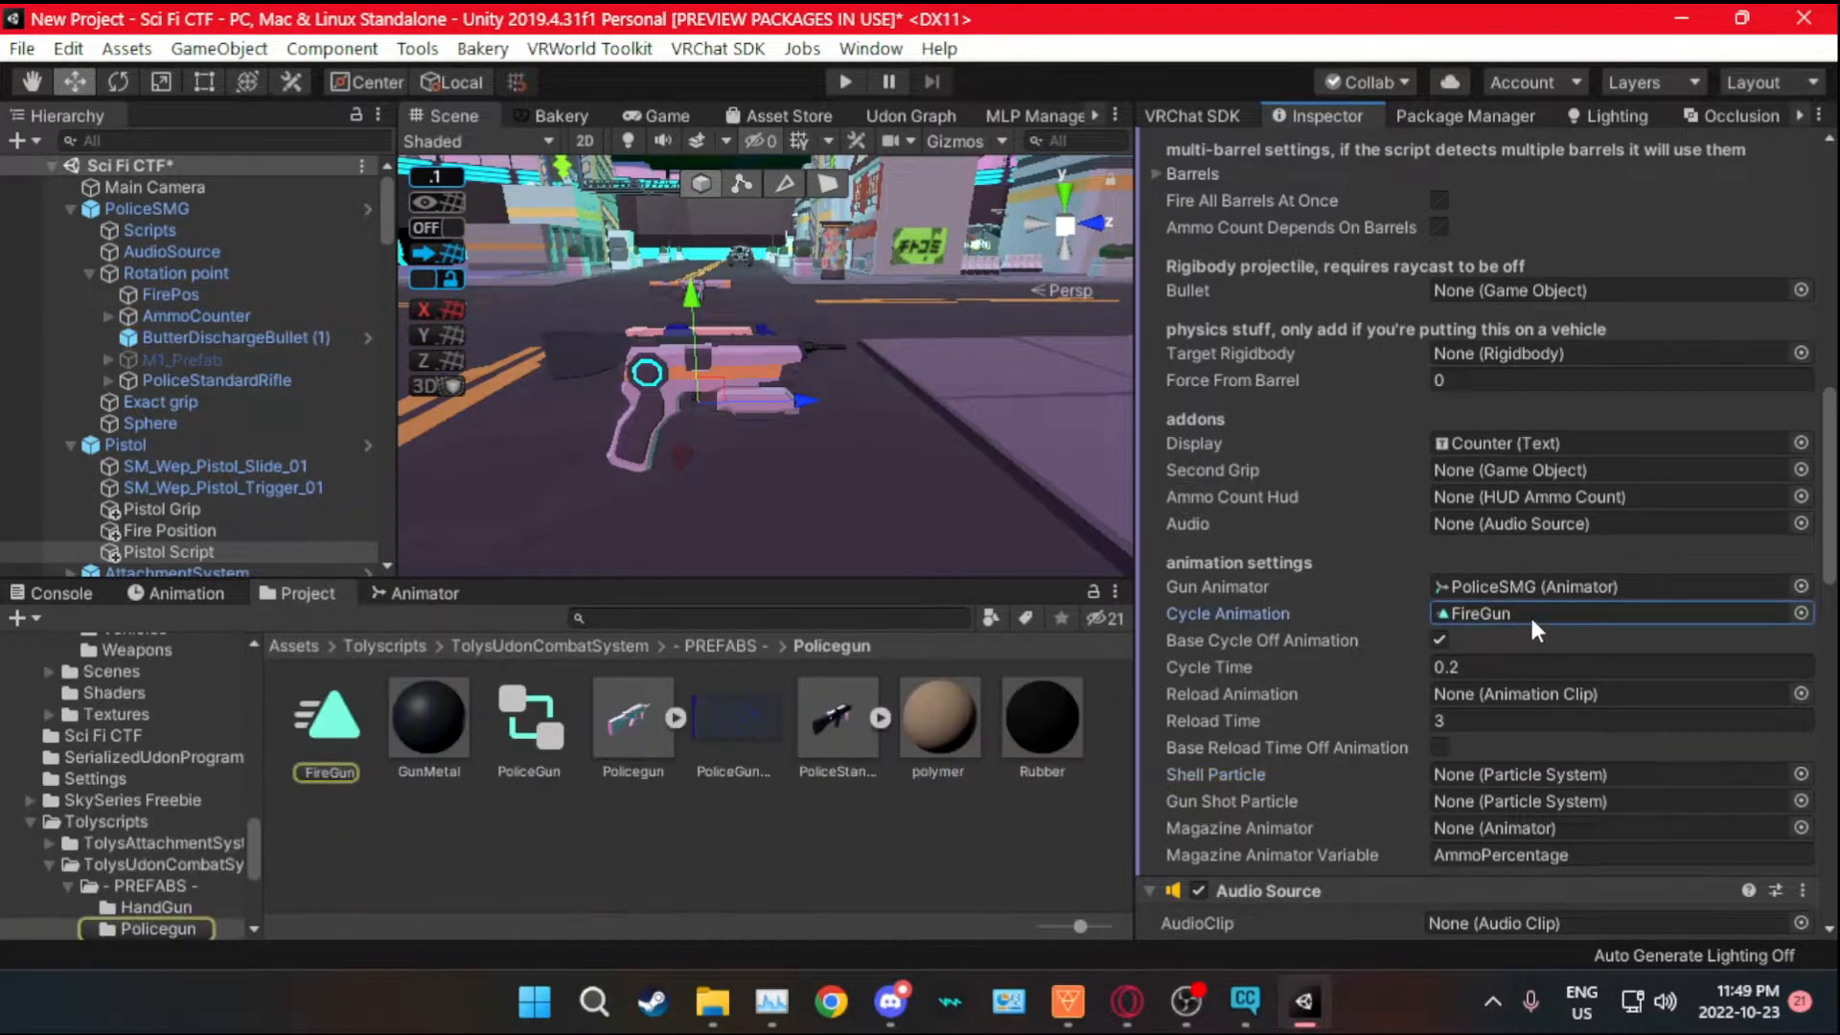
pyautogui.press('Delete')
pyautogui.click(1518, 583)
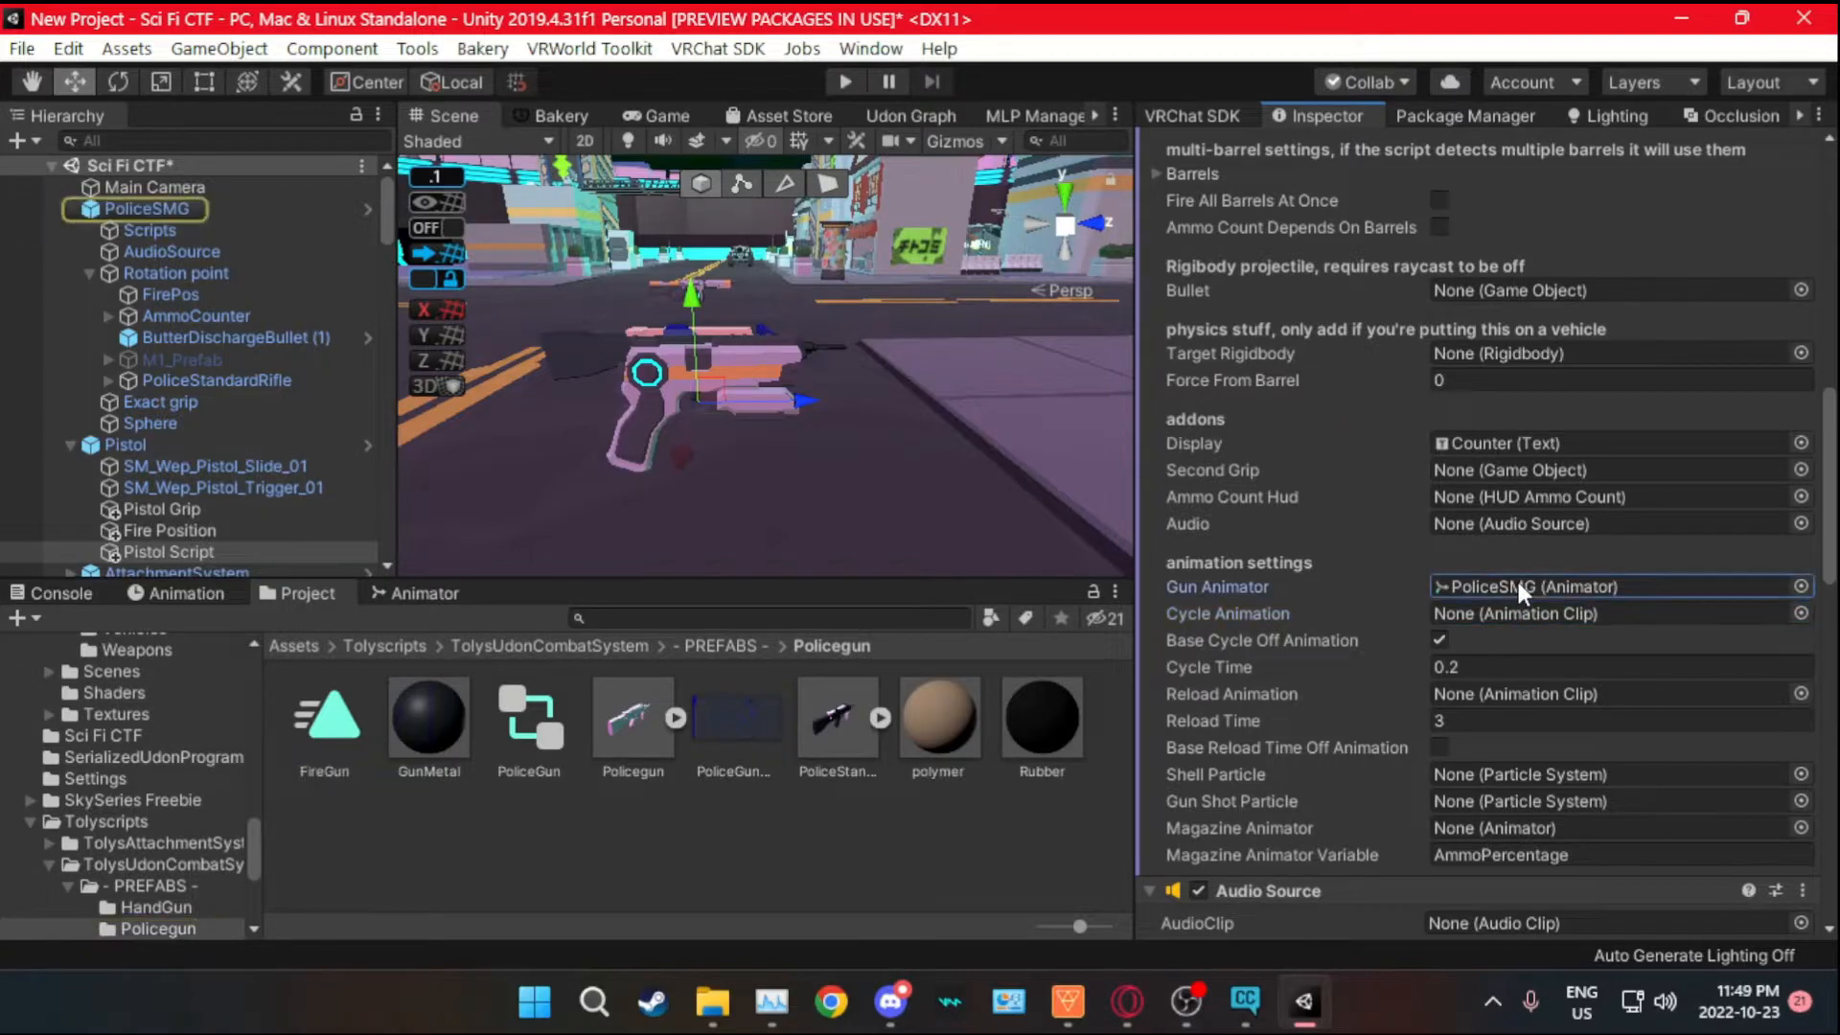
pyautogui.press('Delete')
# - Set Pistol Script's Cycle Time to 0.4
pyautogui.click(1483, 664)
pyautogui.write('0.')
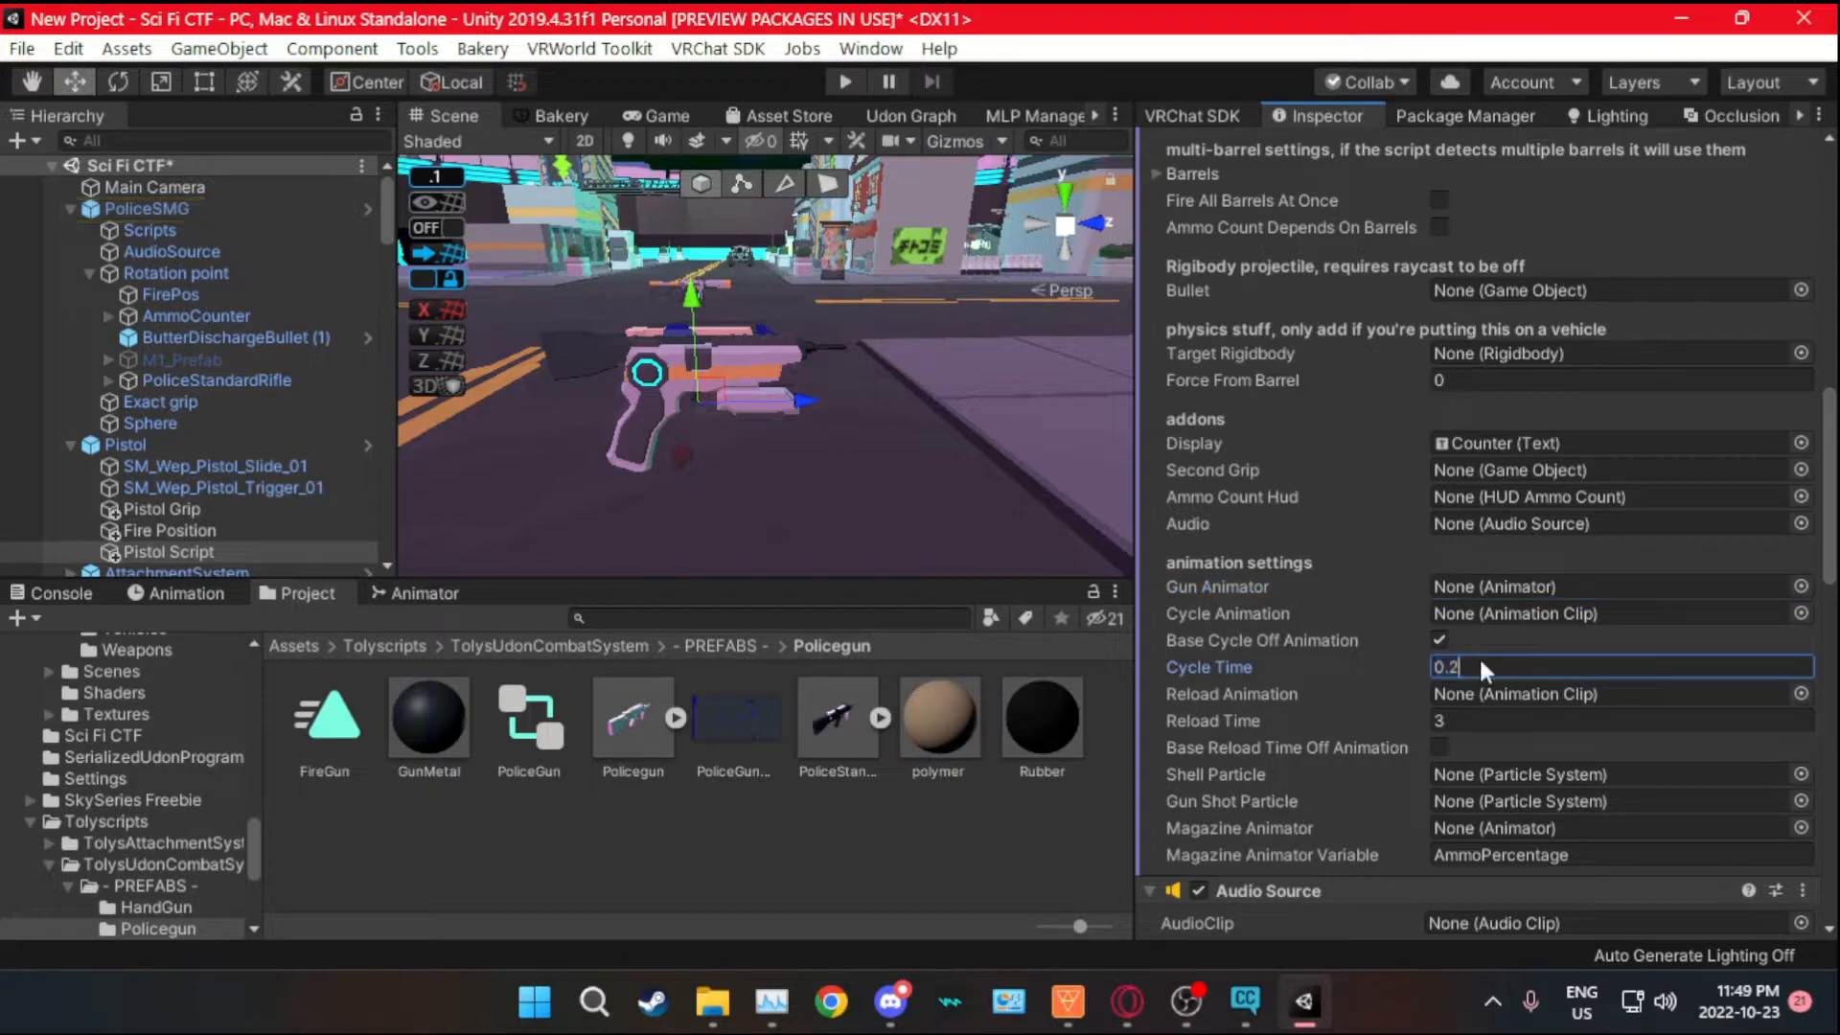
pyautogui.write('4')
pyautogui.scroll(3, 1504, 589)
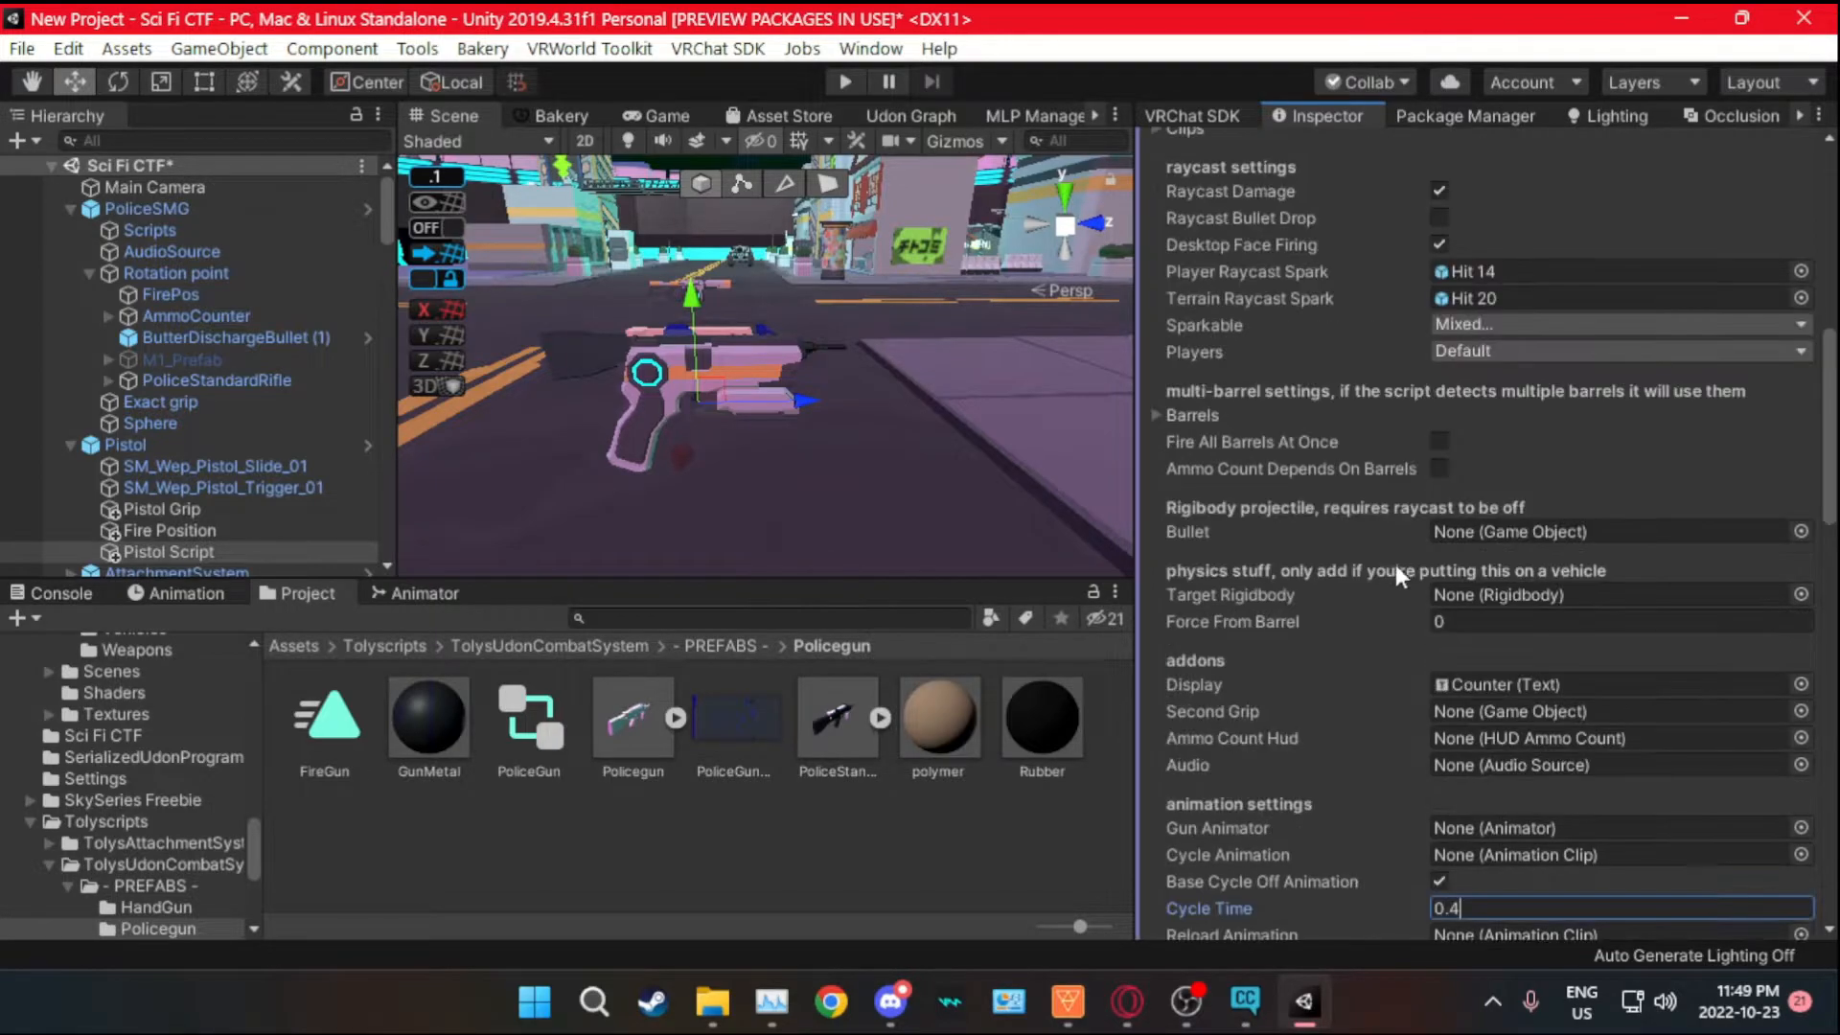
# - Duplicate PoliceSMG's AmmoCounter, make the copy a child of Pistol, and rename it Pistol Ammo Count
pyautogui.moveTo(703, 433); pyautogui.dragTo(460, 316, button='right')
pyautogui.press('w')
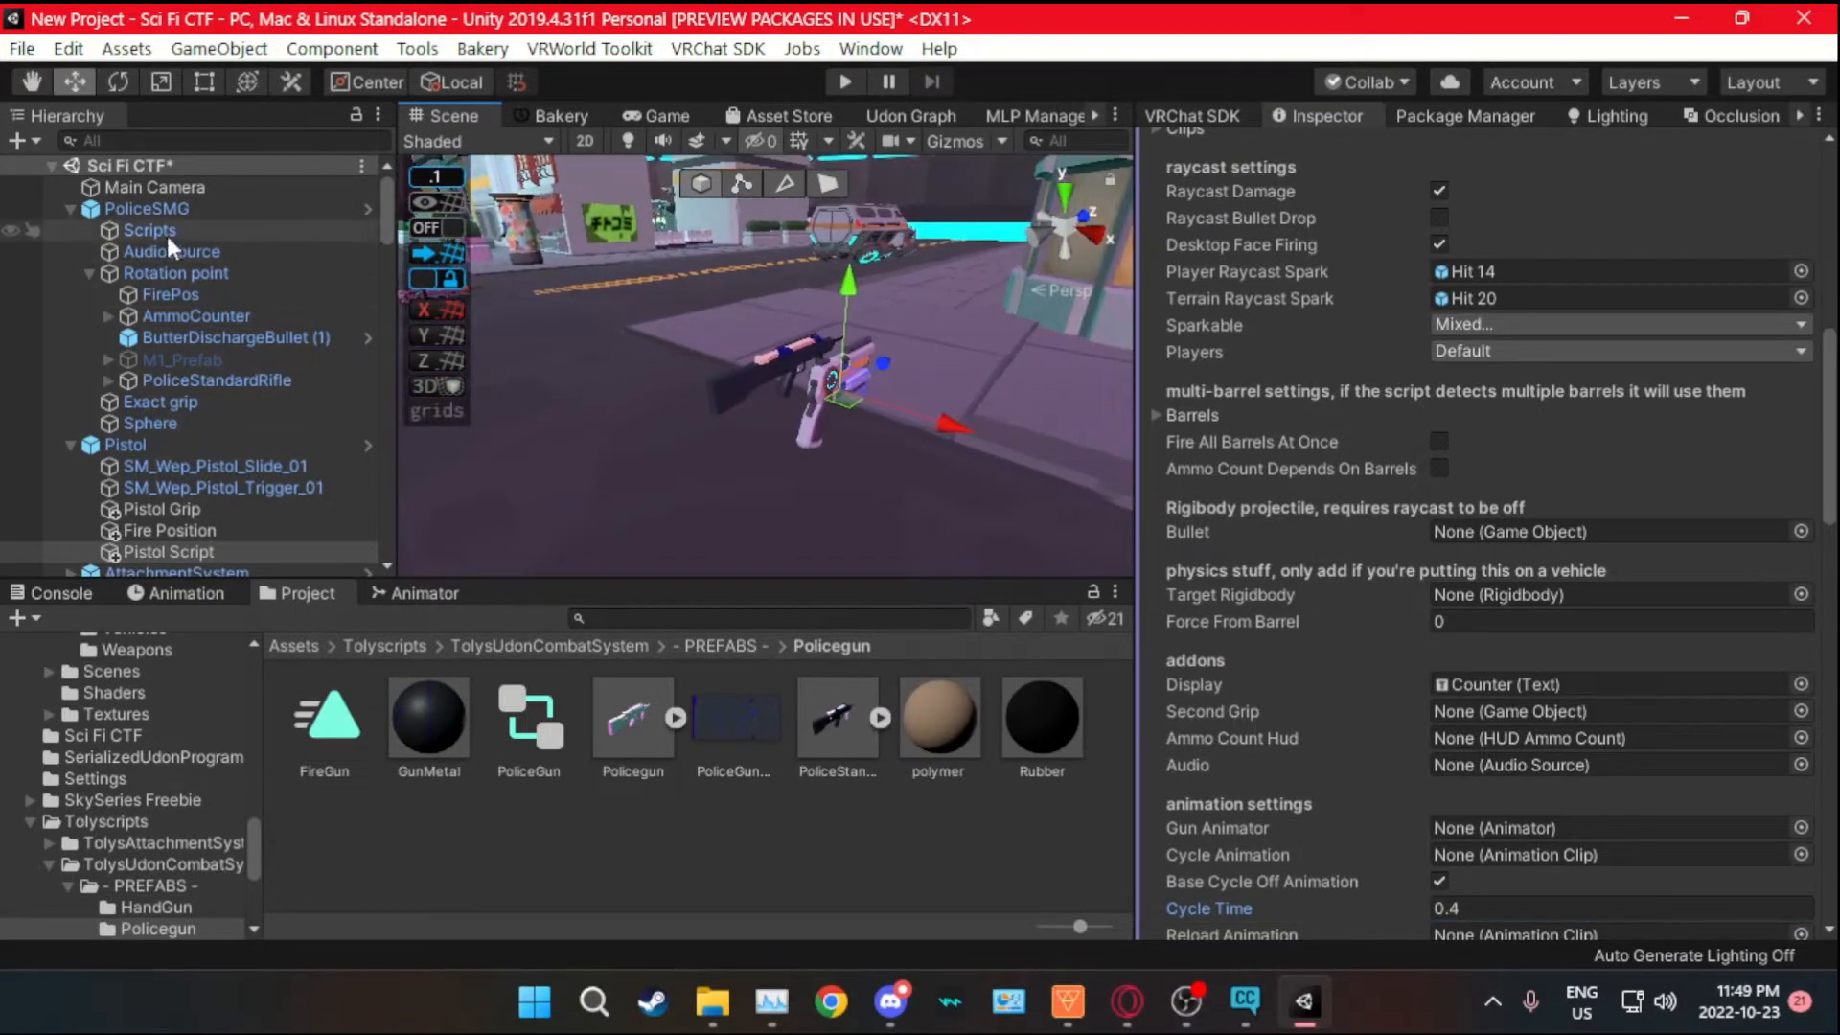
pyautogui.click(163, 209)
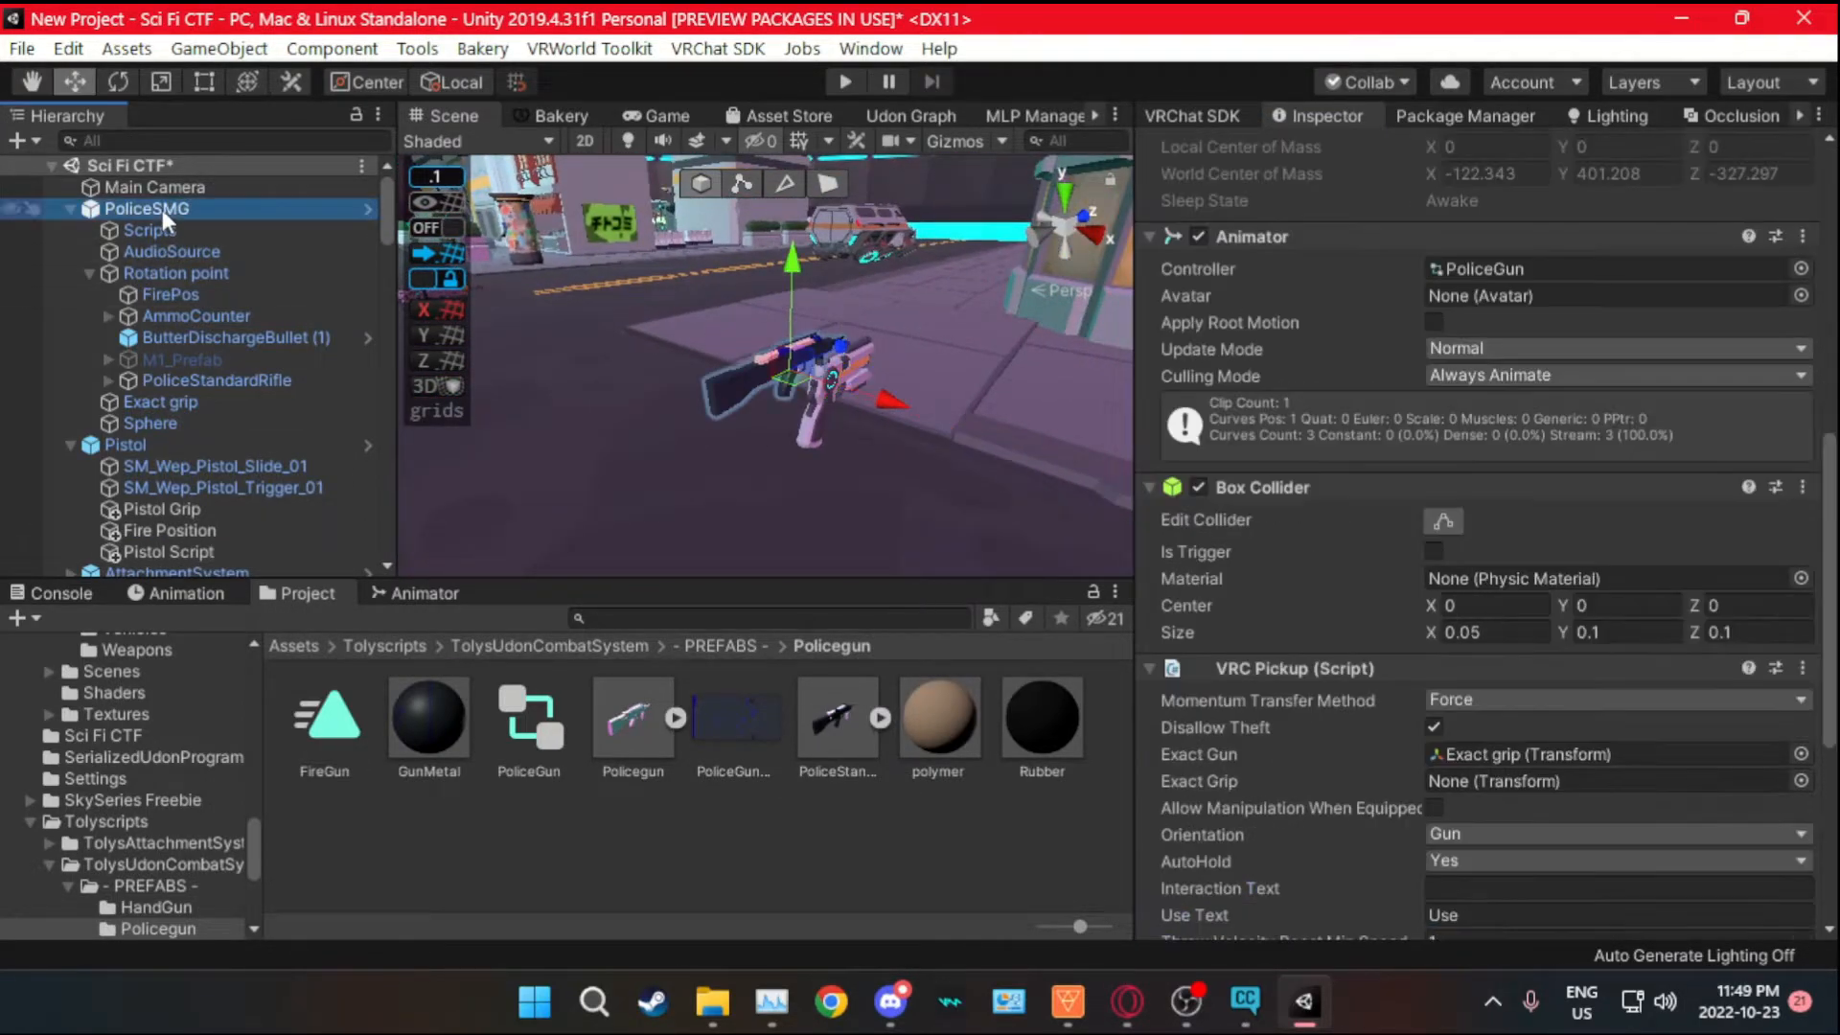
pyautogui.click(187, 318)
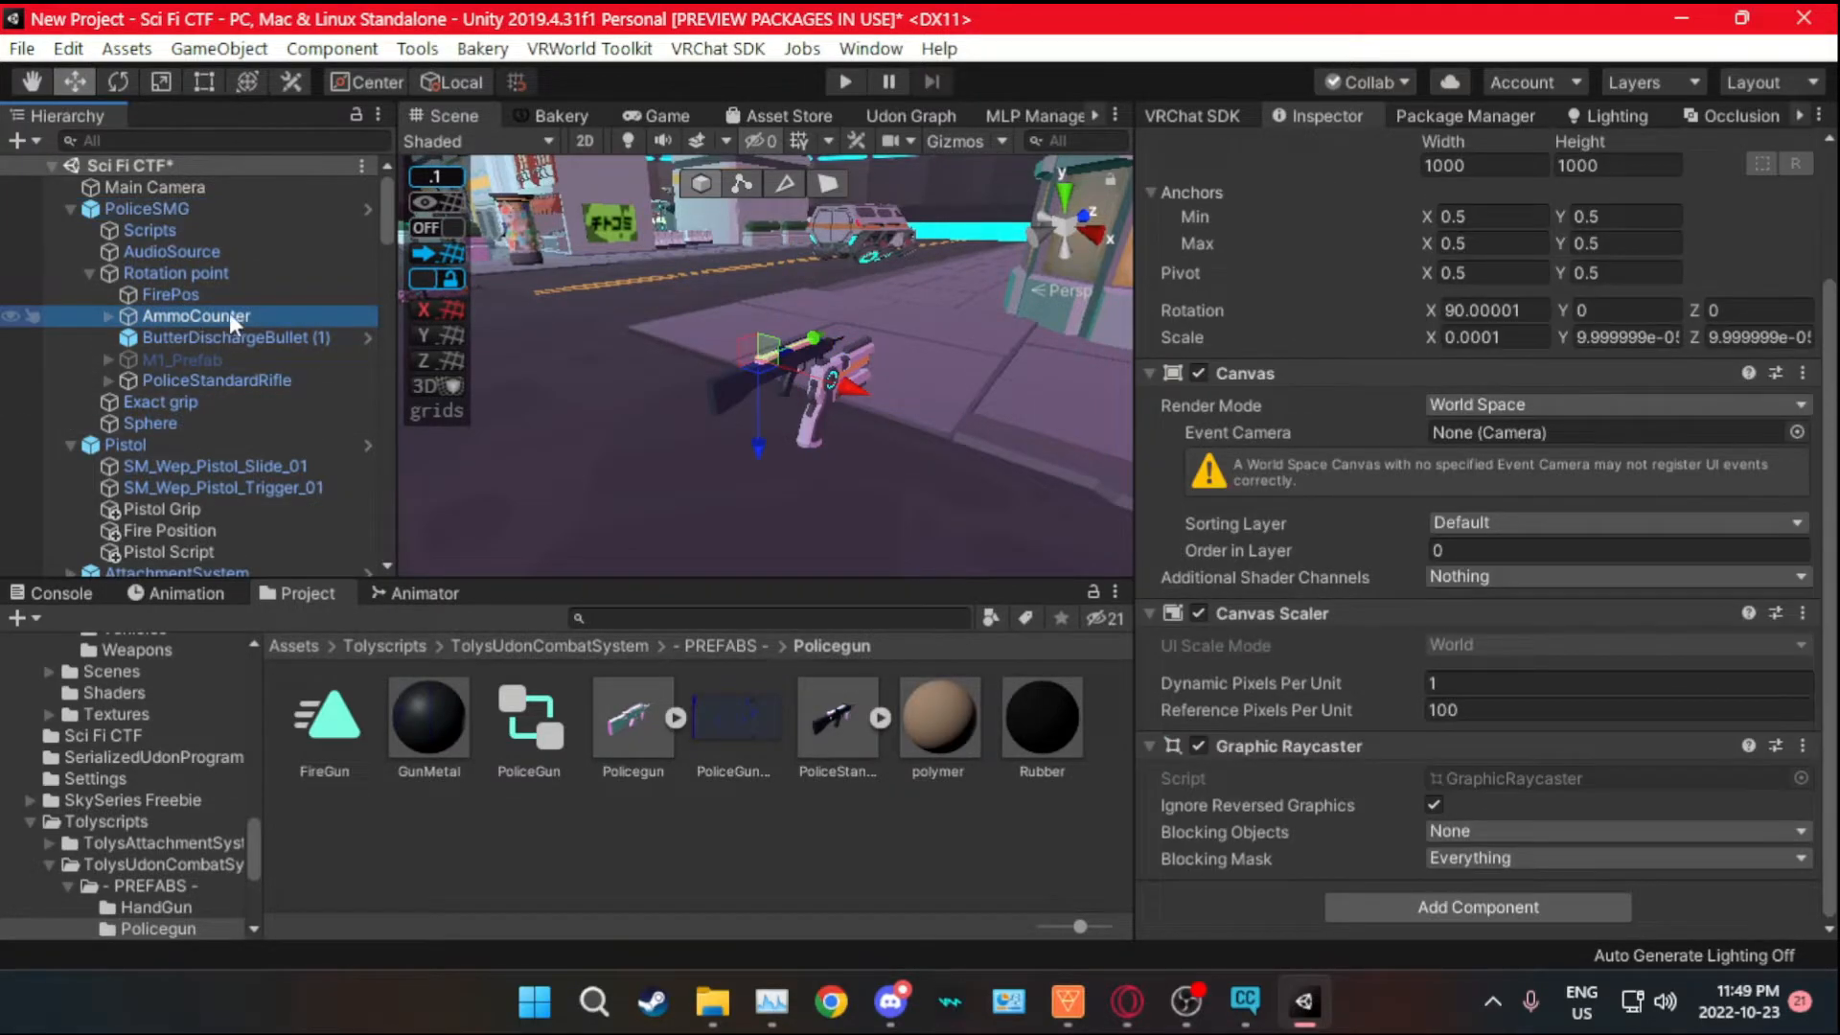
pyautogui.hotkey('ctrl', 'd')
pyautogui.scroll(-2, 172, 361)
pyautogui.moveTo(155, 319); pyautogui.dragTo(157, 488)
pyautogui.rightClick(157, 488)
pyautogui.click(211, 482)
pyautogui.write('Pistol Ammo Count')
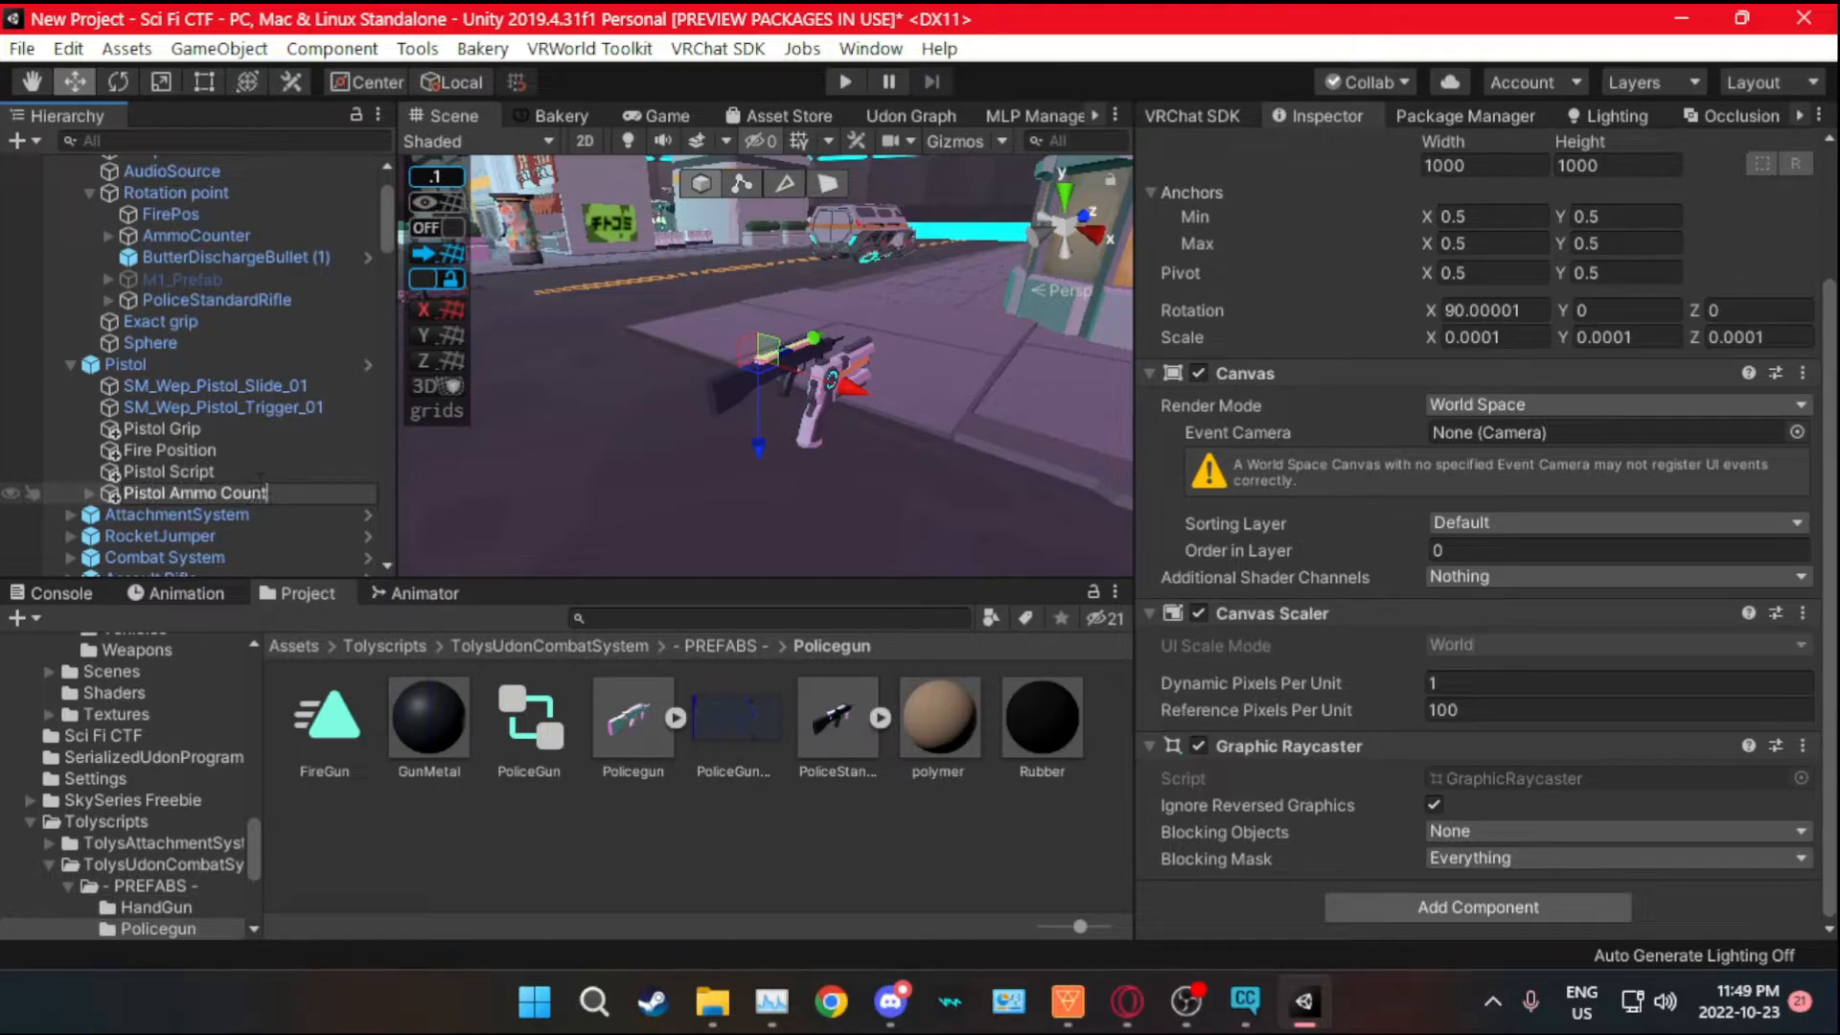
pyautogui.press('Return')
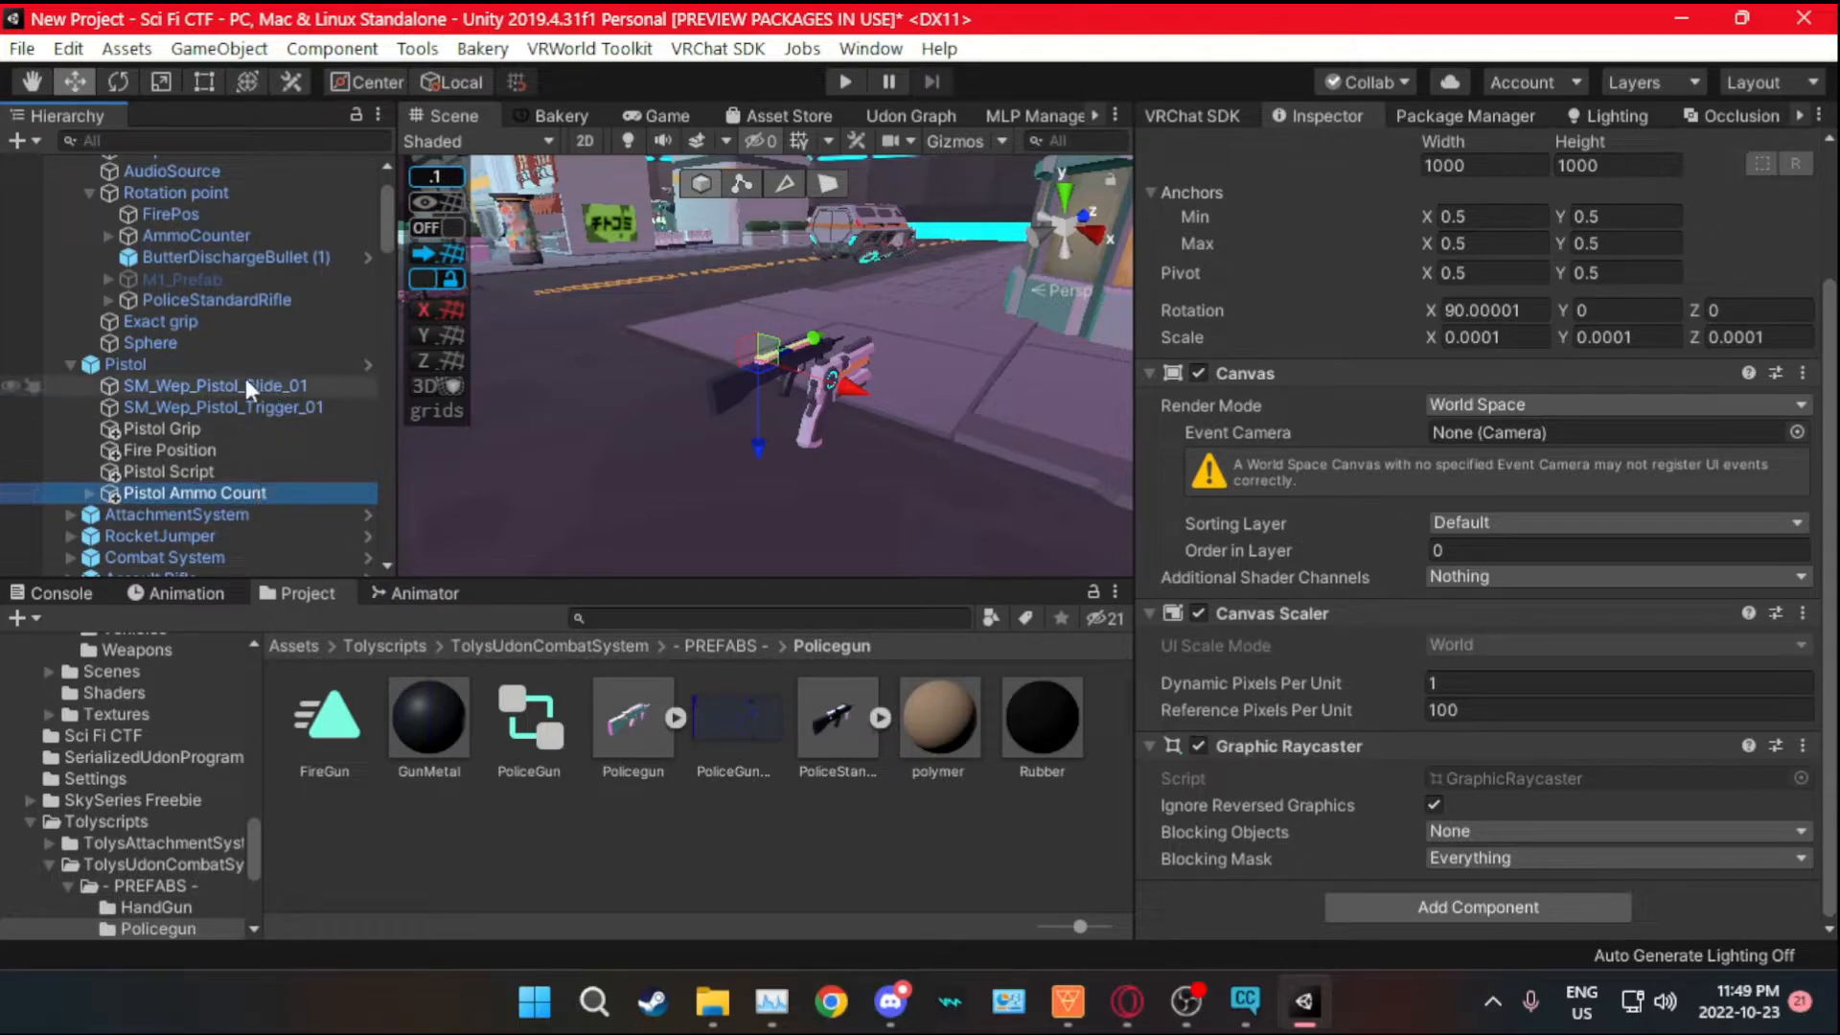
# - Move Pistol Ammo Count beside the pistol's slide and tilt it to an X rotation of about 36 degrees
pyautogui.keyDown('alt'); pyautogui.moveTo(736, 417); pyautogui.dragTo(892, 383); pyautogui.keyUp('alt')
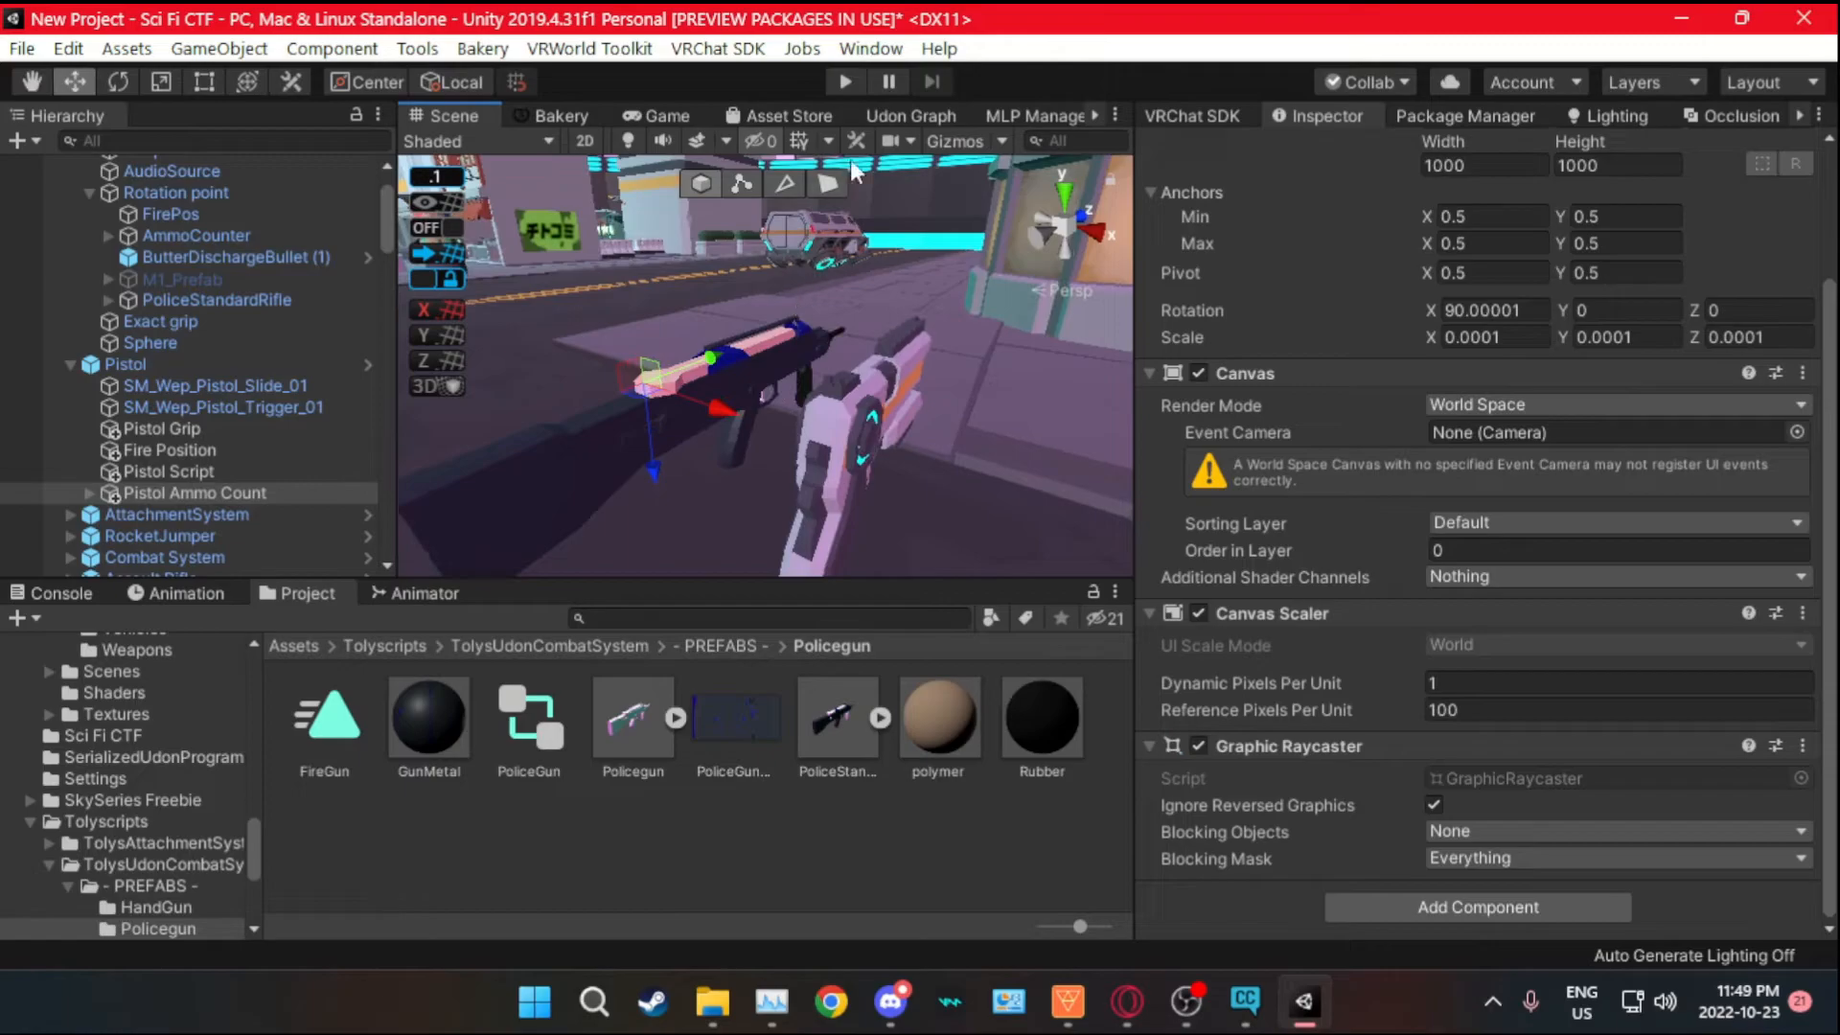
pyautogui.keyDown('alt'); pyautogui.moveTo(796, 286); pyautogui.dragTo(925, 355); pyautogui.keyUp('alt')
pyautogui.moveTo(789, 376); pyautogui.dragTo(690, 439)
pyautogui.click(118, 82)
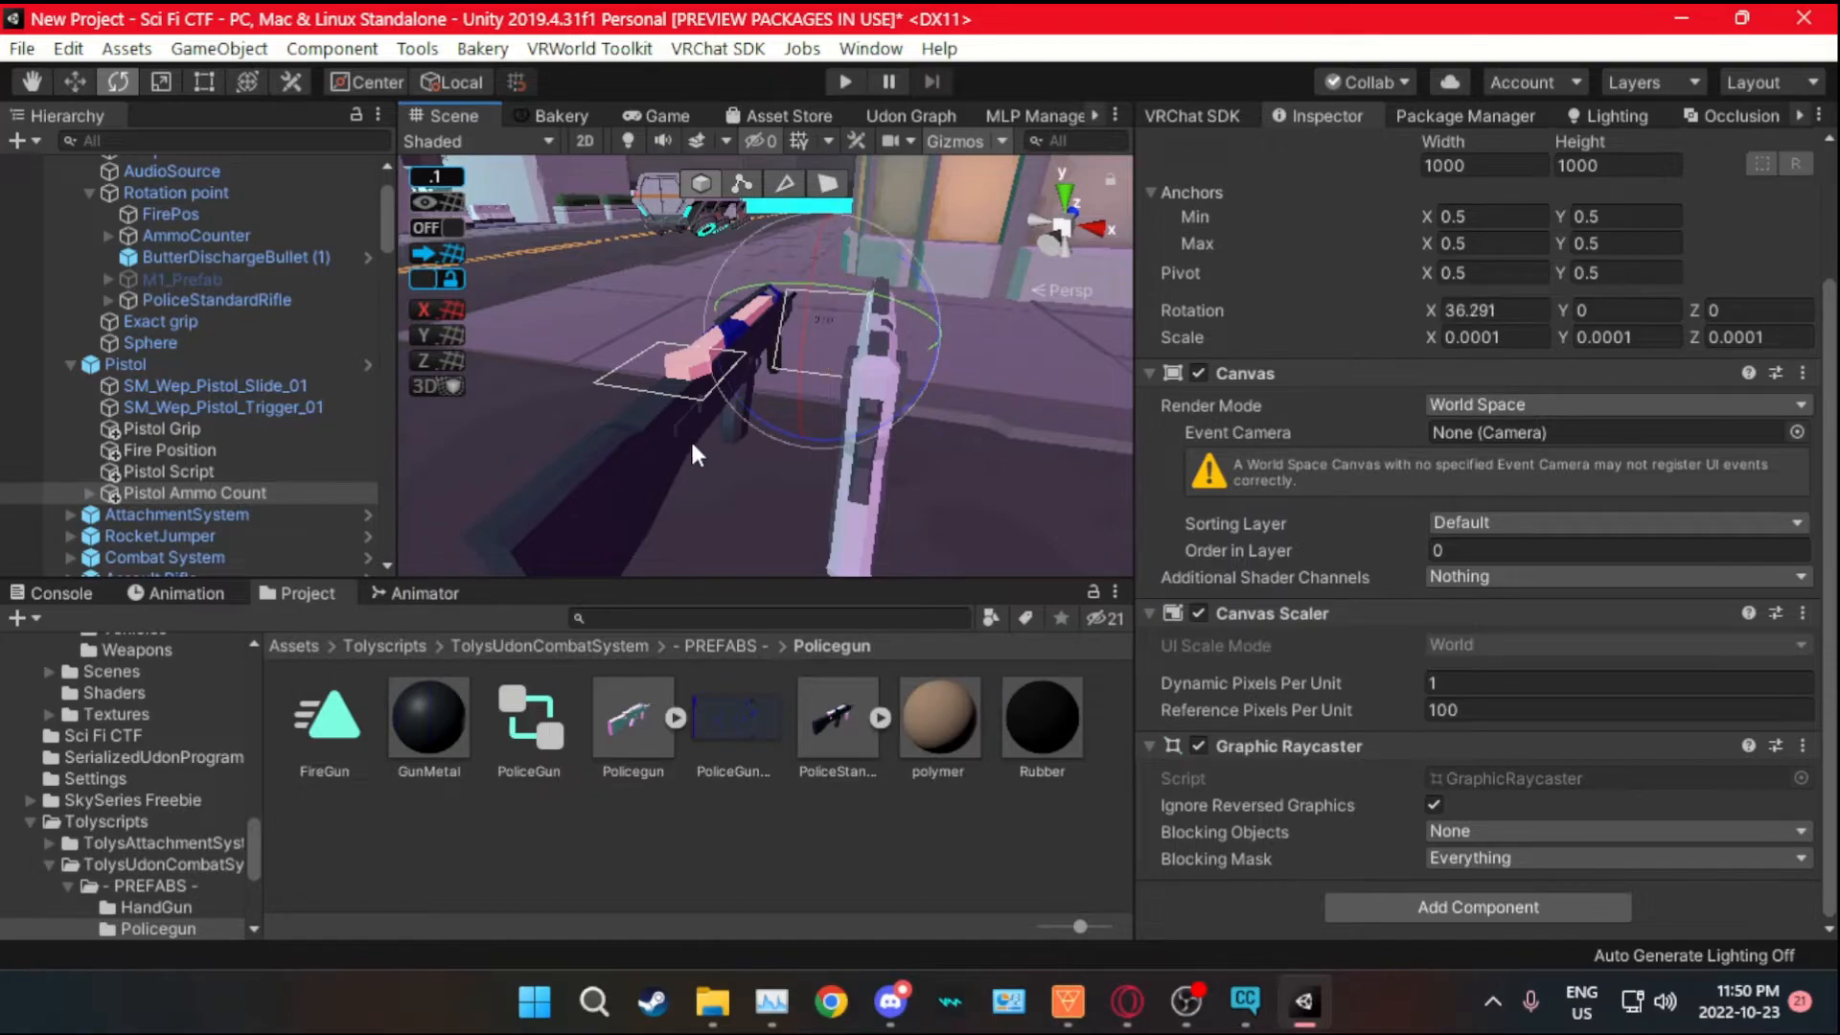
# - Assign the Counter text under Pistol Ammo Count as Pistol Script's Display and turn off Base Cycle Off Animation
pyautogui.click(158, 469)
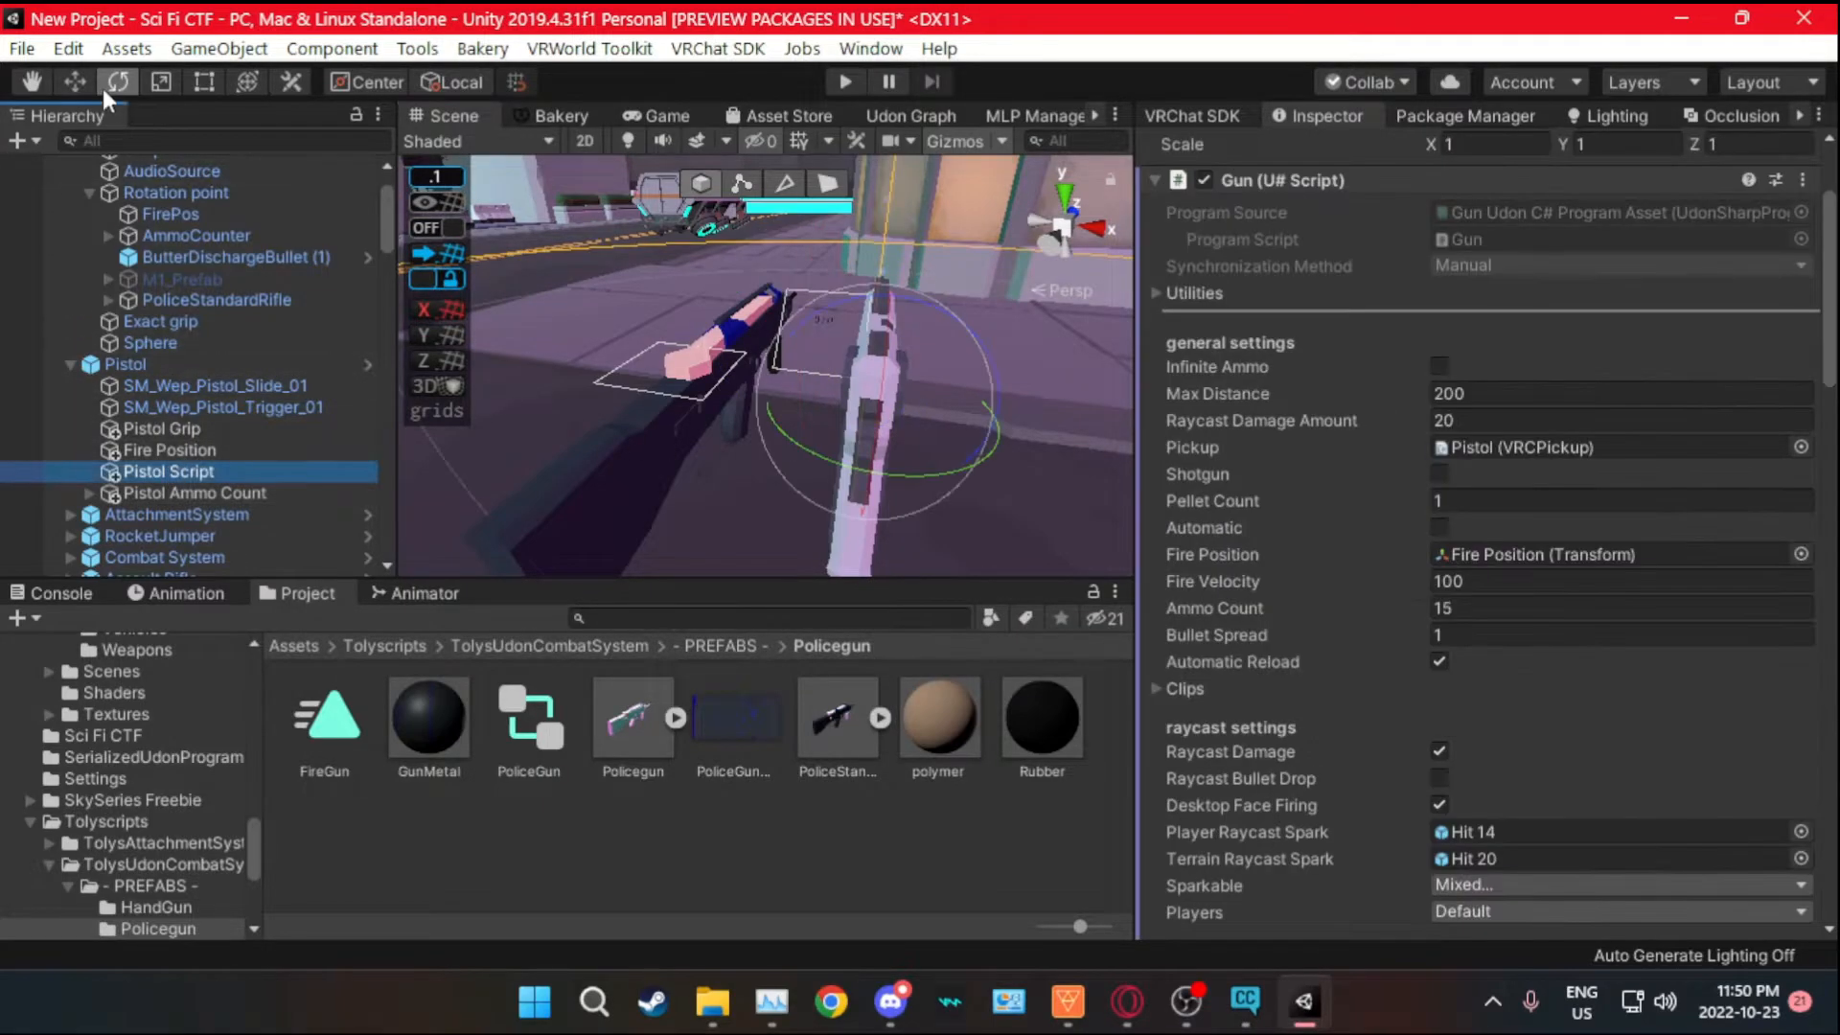
pyautogui.click(77, 82)
pyautogui.scroll(-10, 1423, 697)
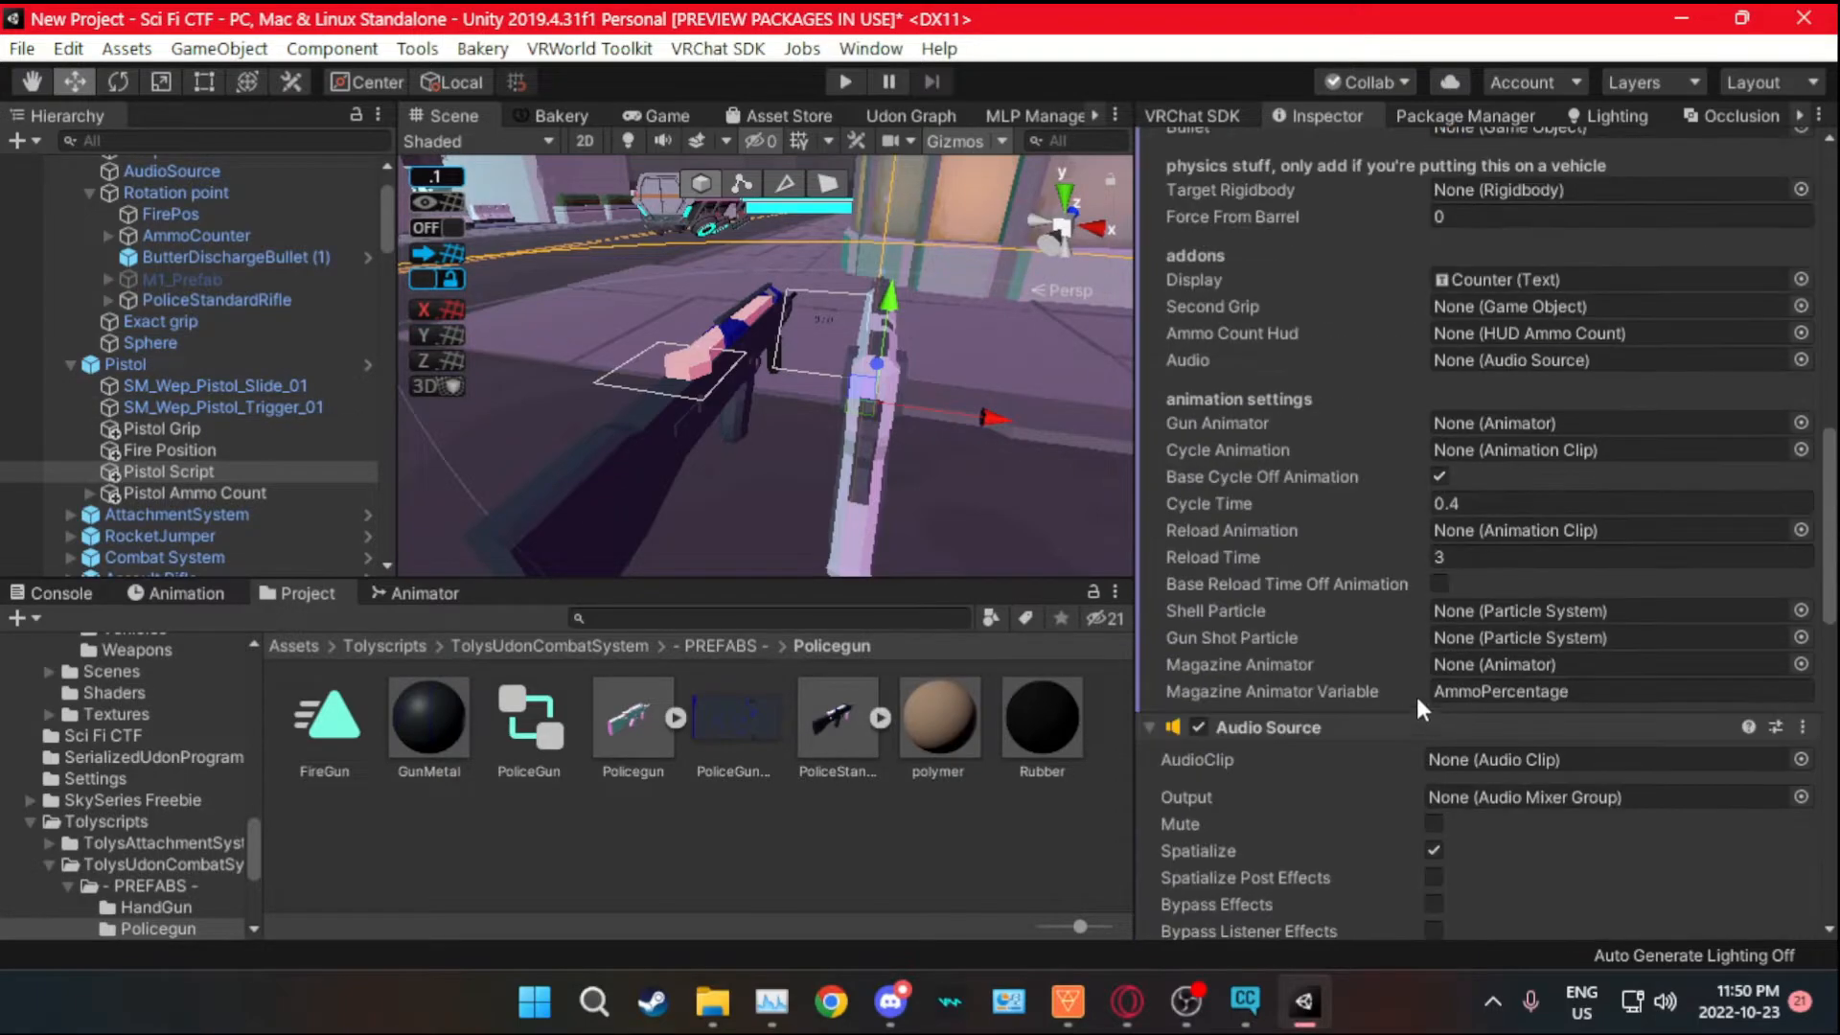
pyautogui.click(88, 493)
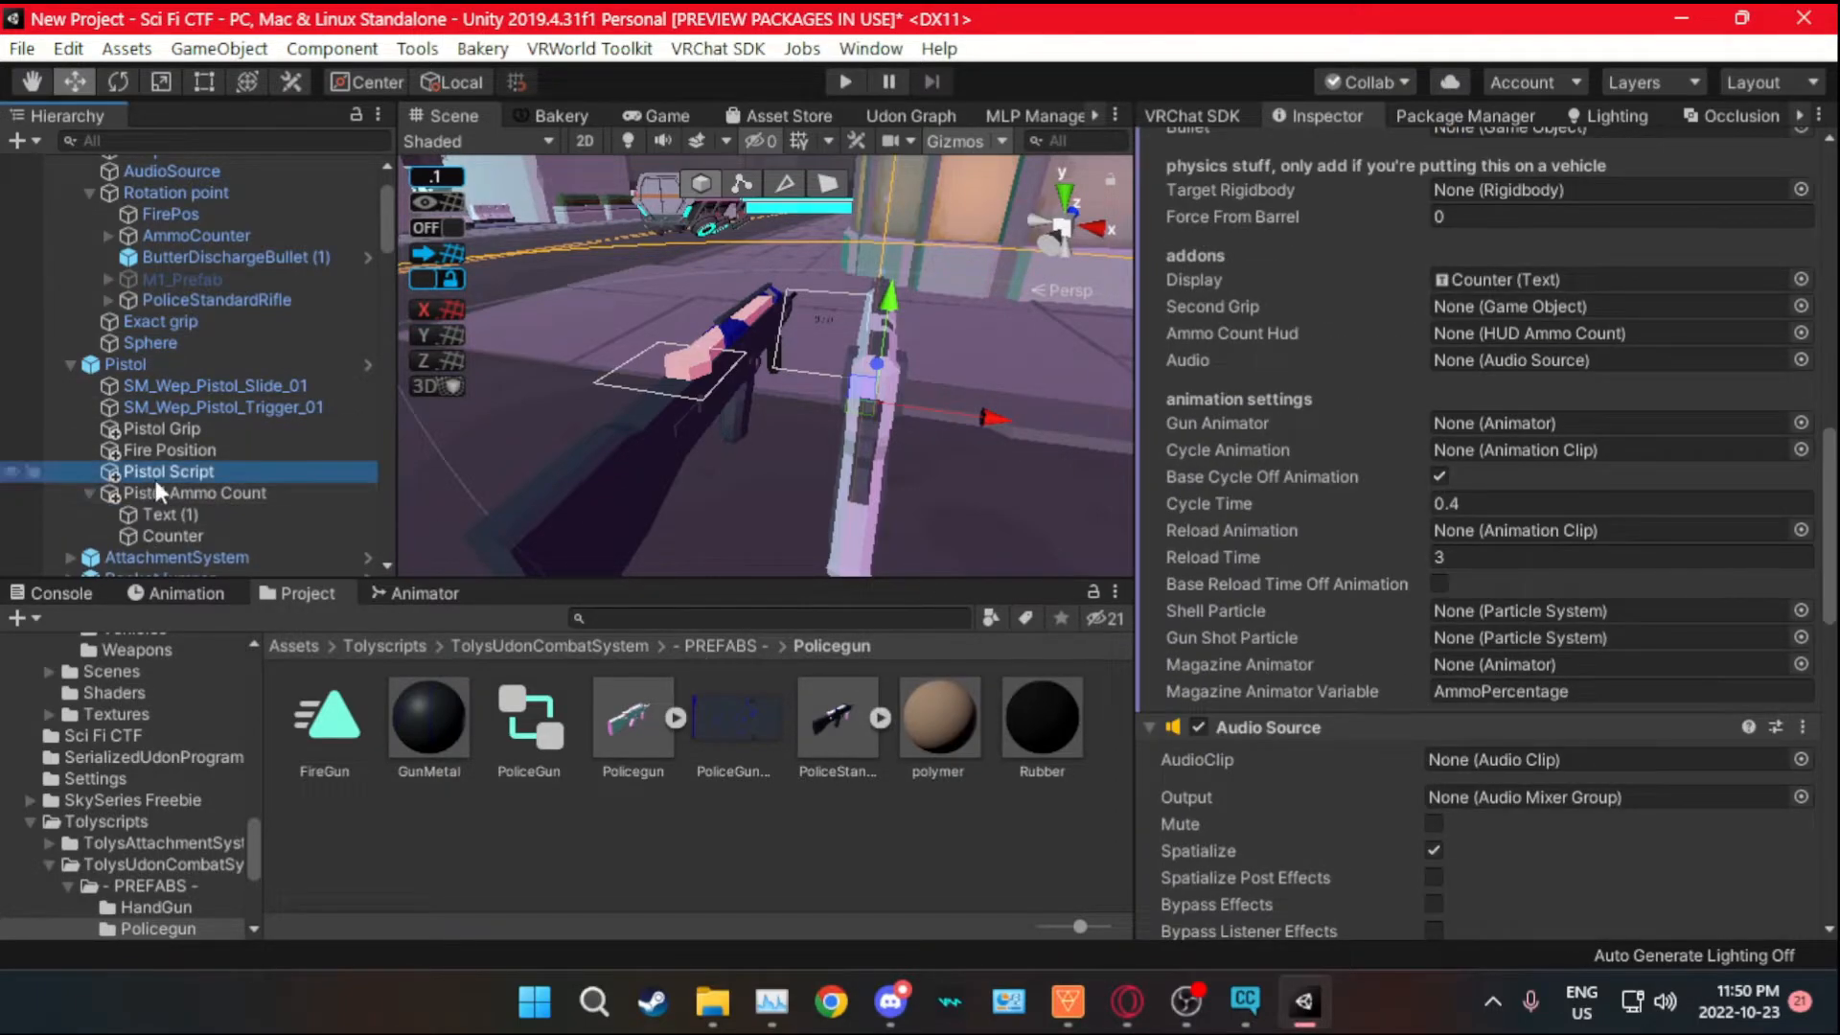
pyautogui.scroll(-2, 152, 480)
pyautogui.moveTo(168, 457); pyautogui.dragTo(1483, 276)
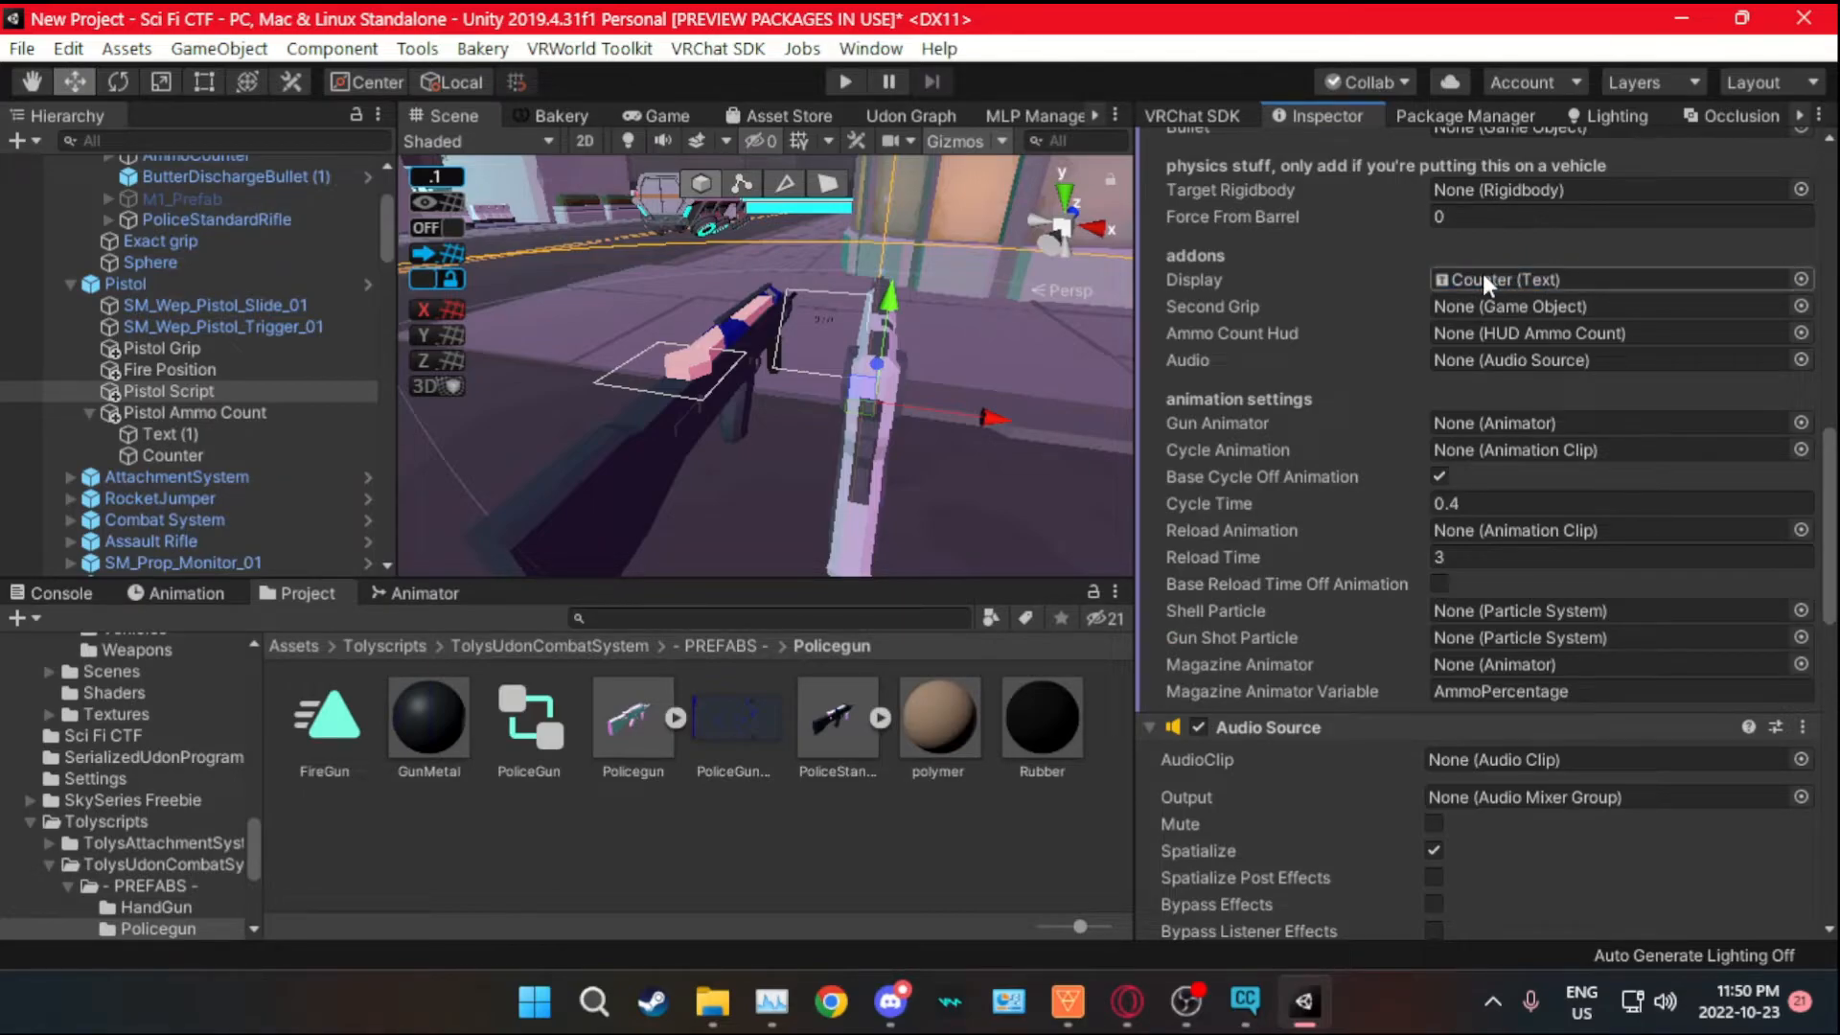
pyautogui.click(1482, 276)
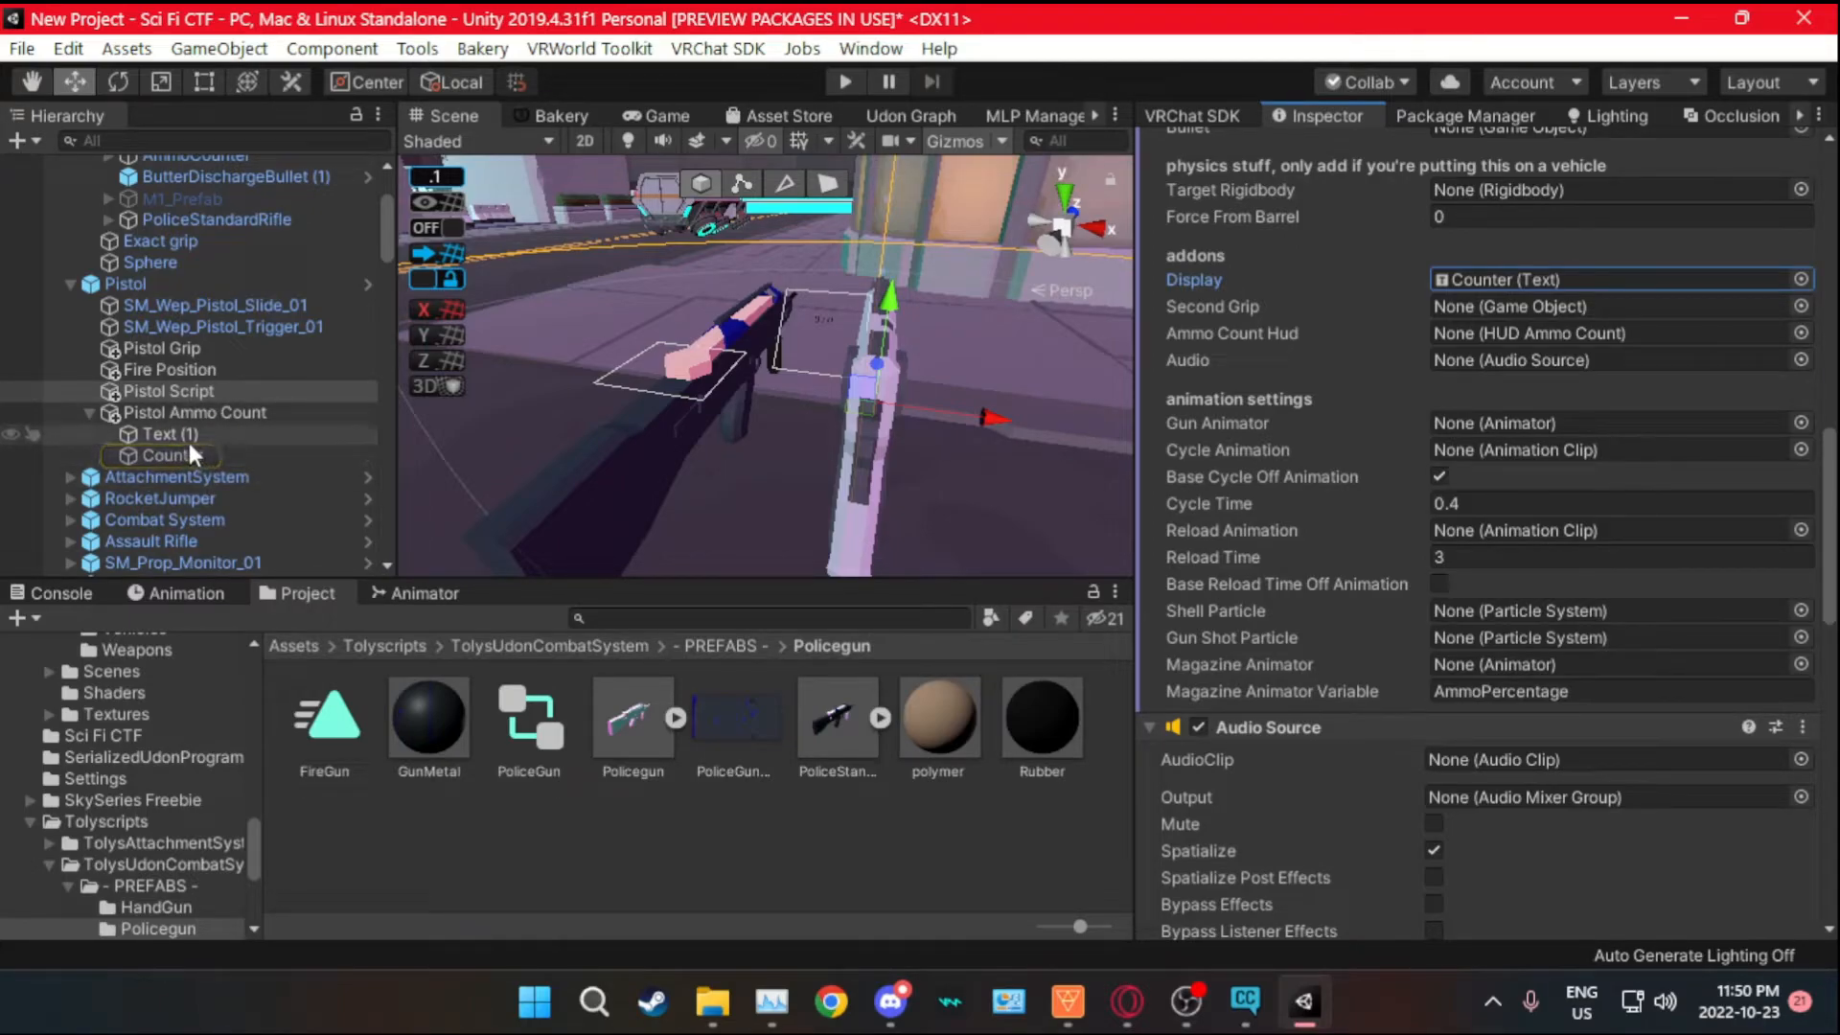
pyautogui.click(1440, 476)
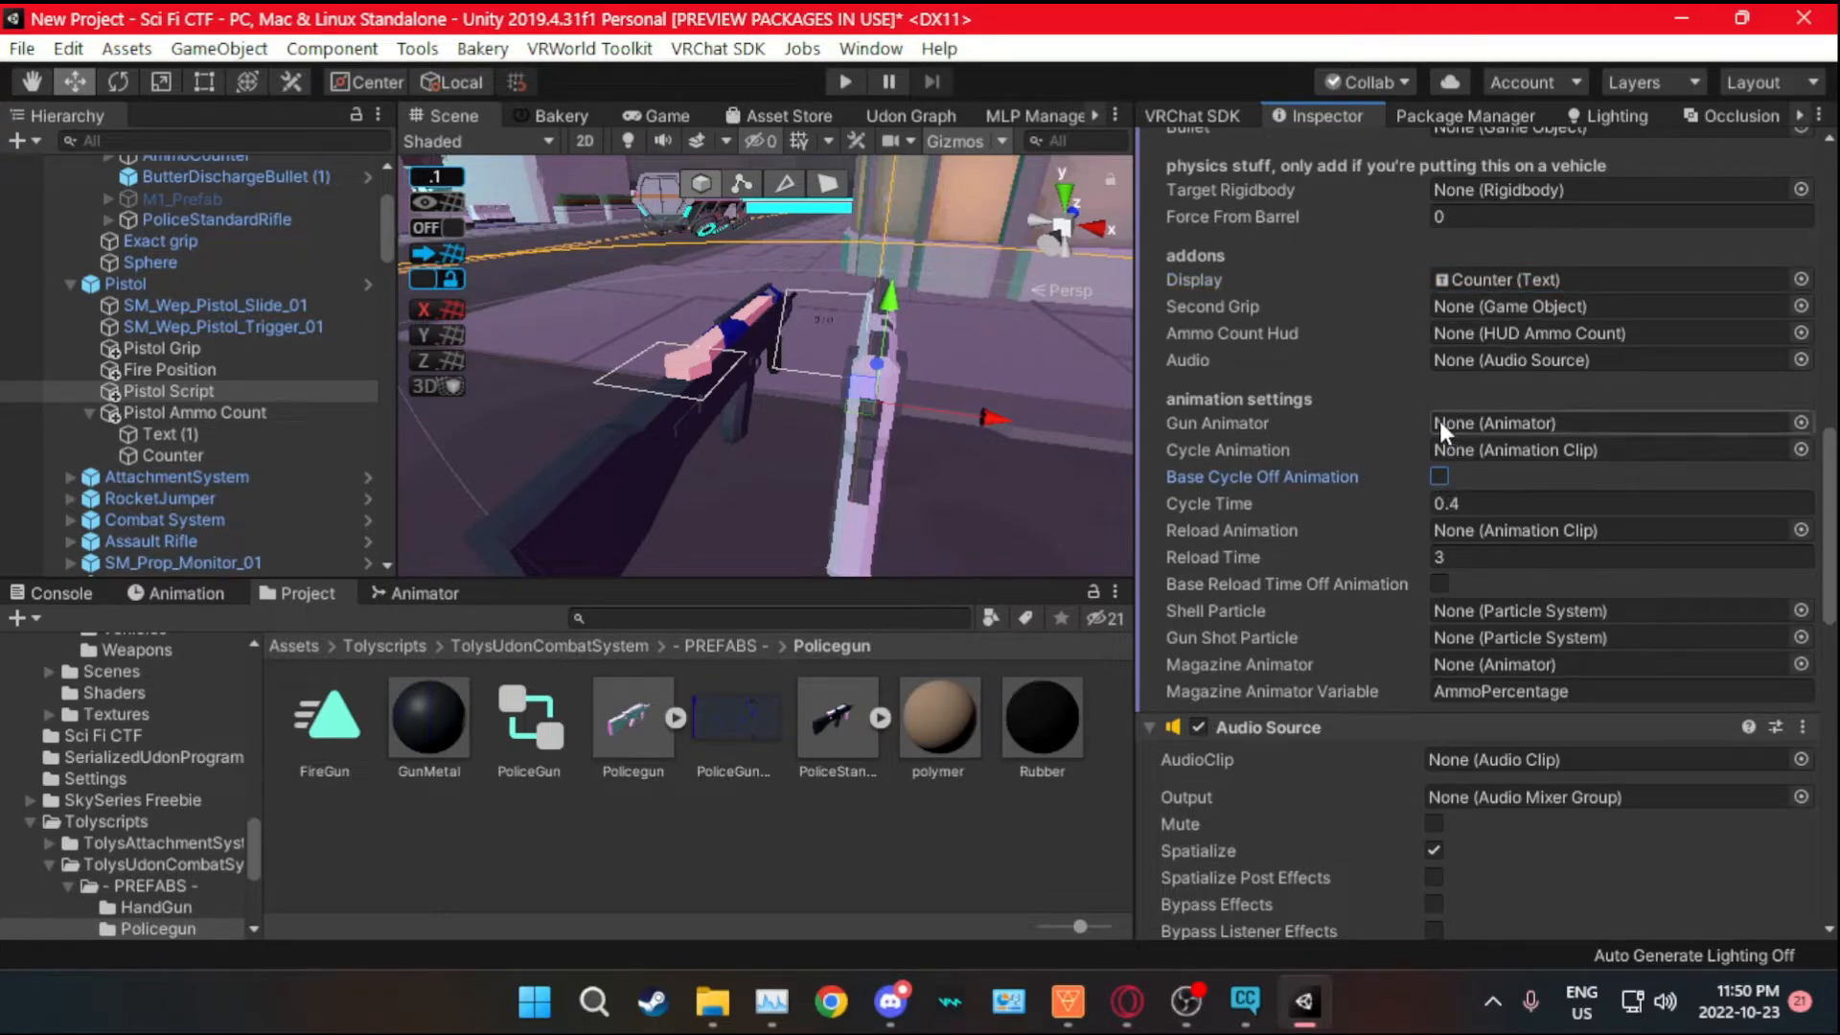
# - Add an Audio Source as a child of Pistol and assign it to the Audio reference in Pistol Script's addons
pyautogui.click(88, 412)
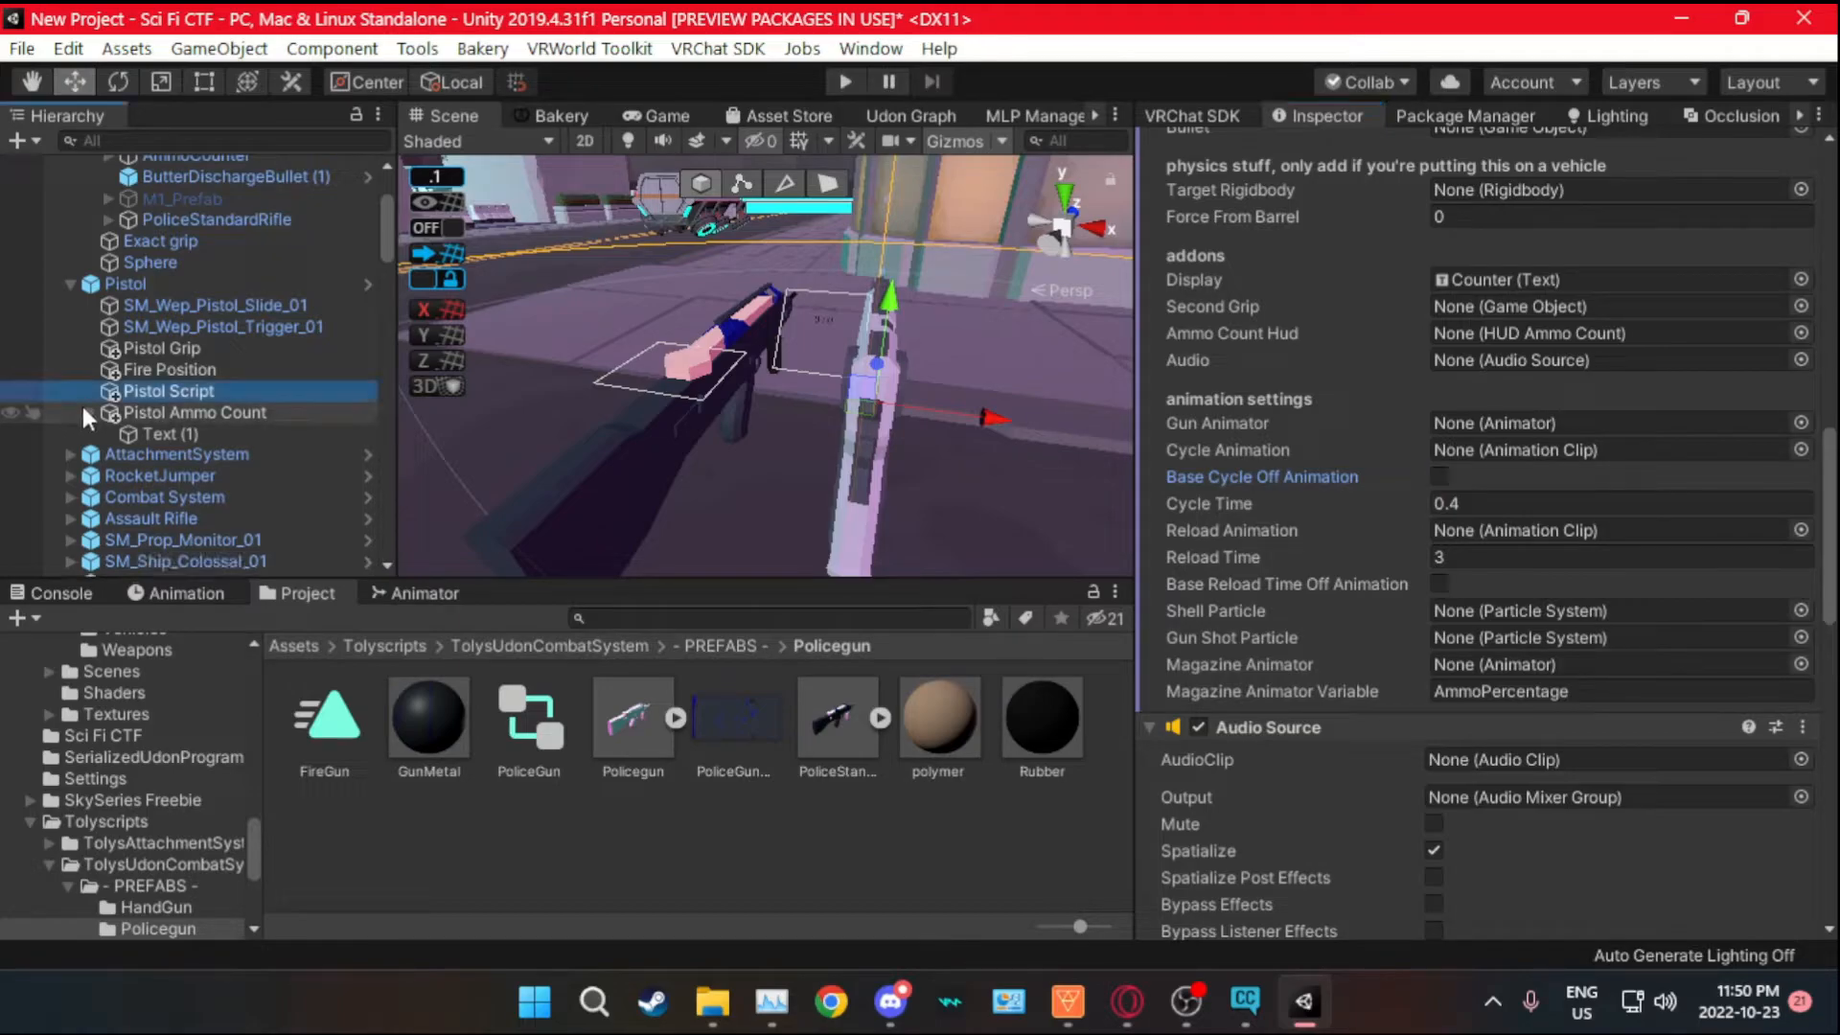
pyautogui.rightClick(127, 284)
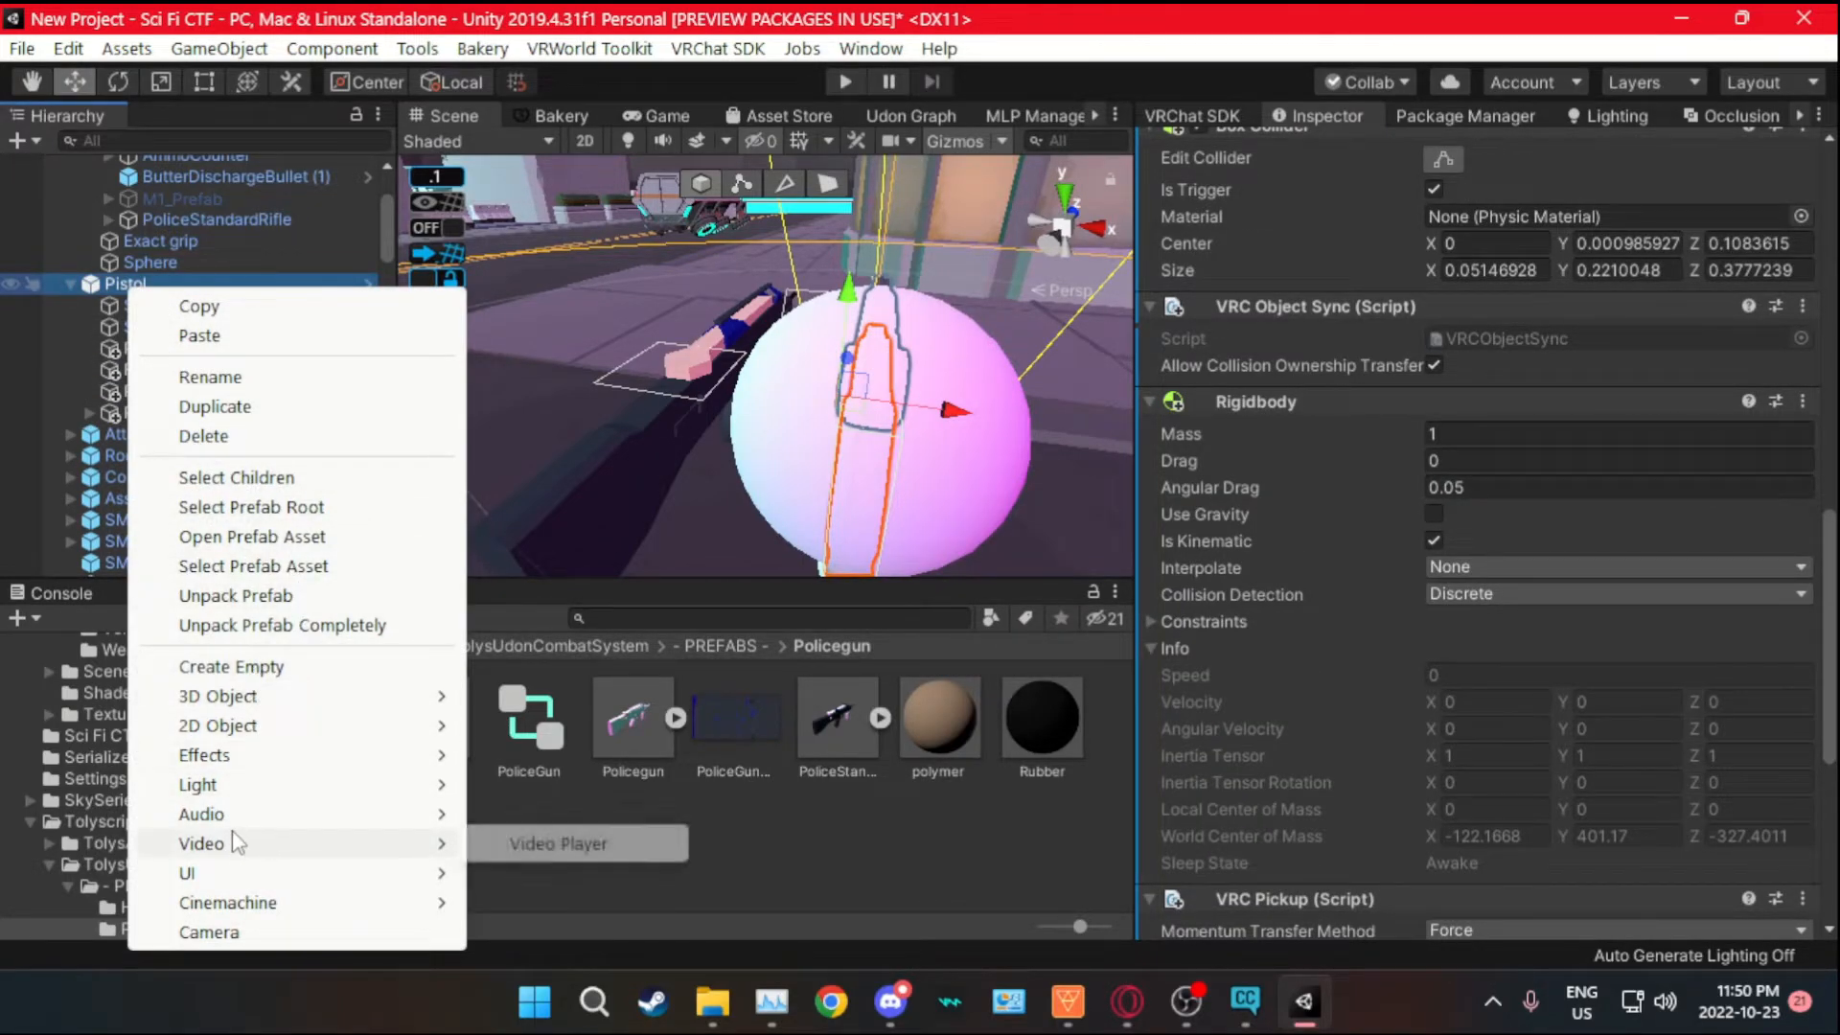
pyautogui.moveTo(247, 824)
pyautogui.click(539, 813)
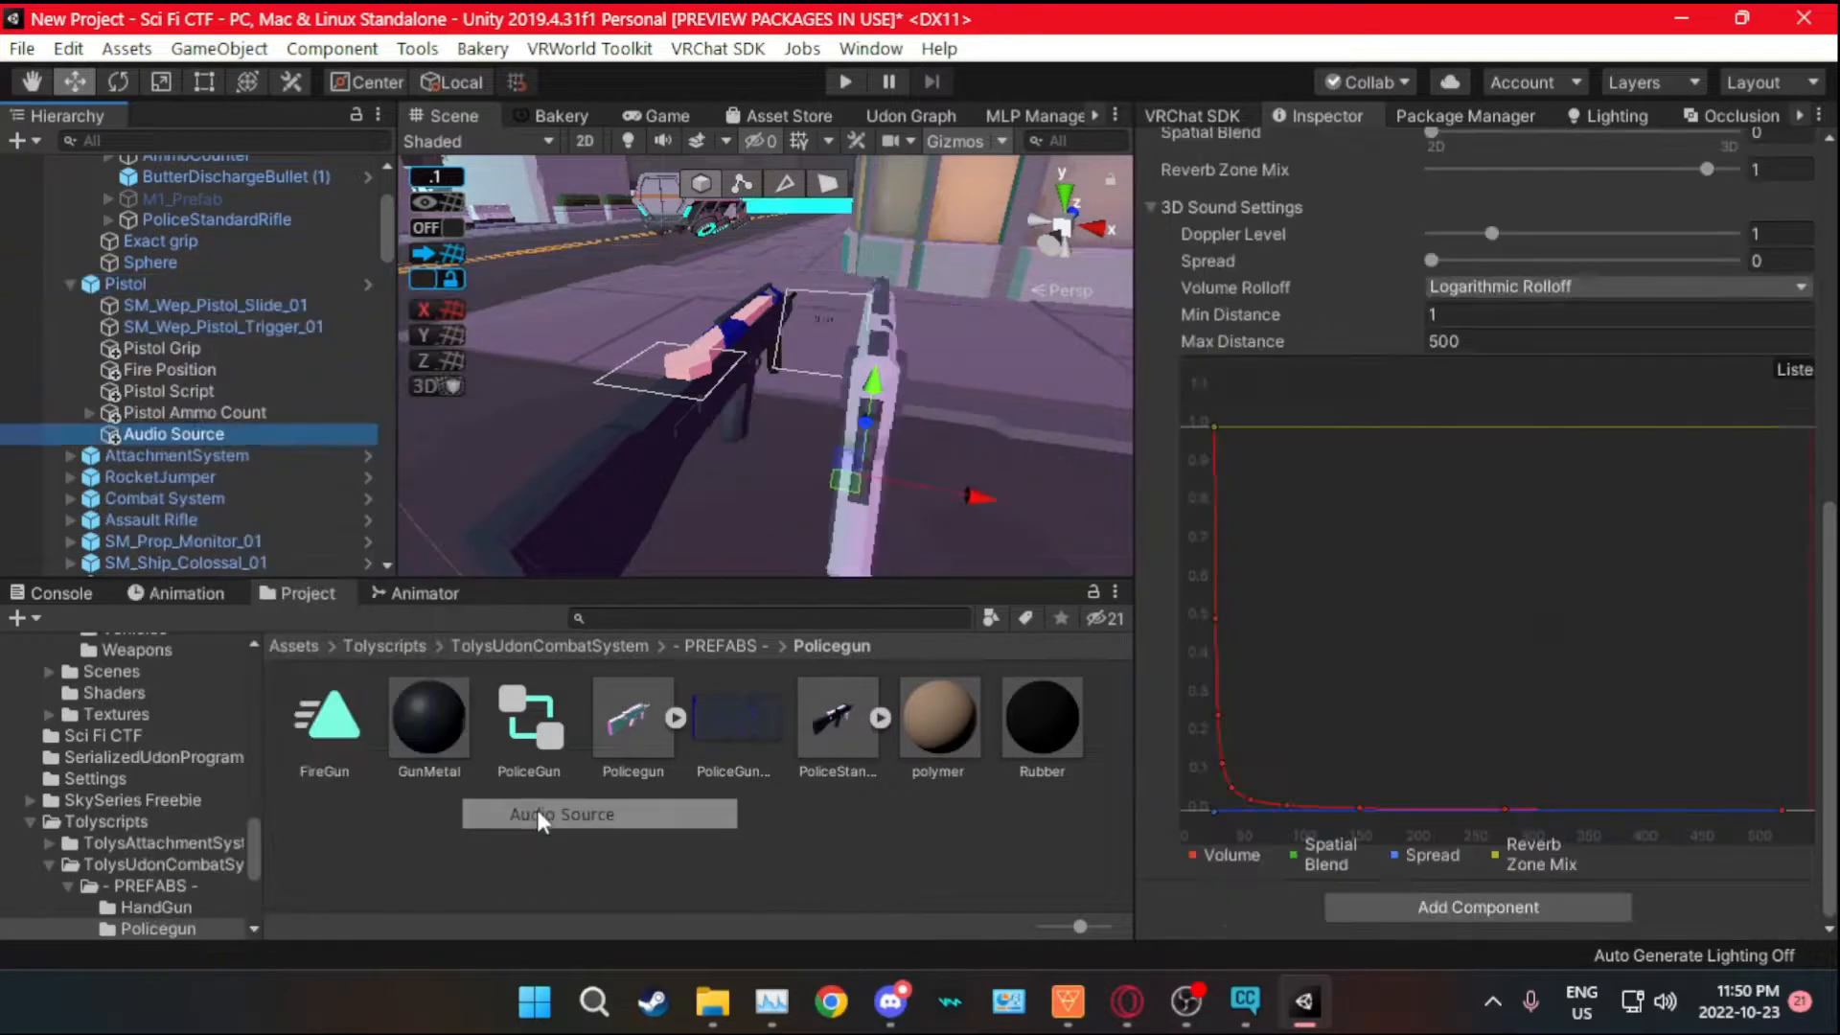
pyautogui.click(188, 389)
pyautogui.scroll(-3, 1385, 611)
pyautogui.scroll(3, 1386, 611)
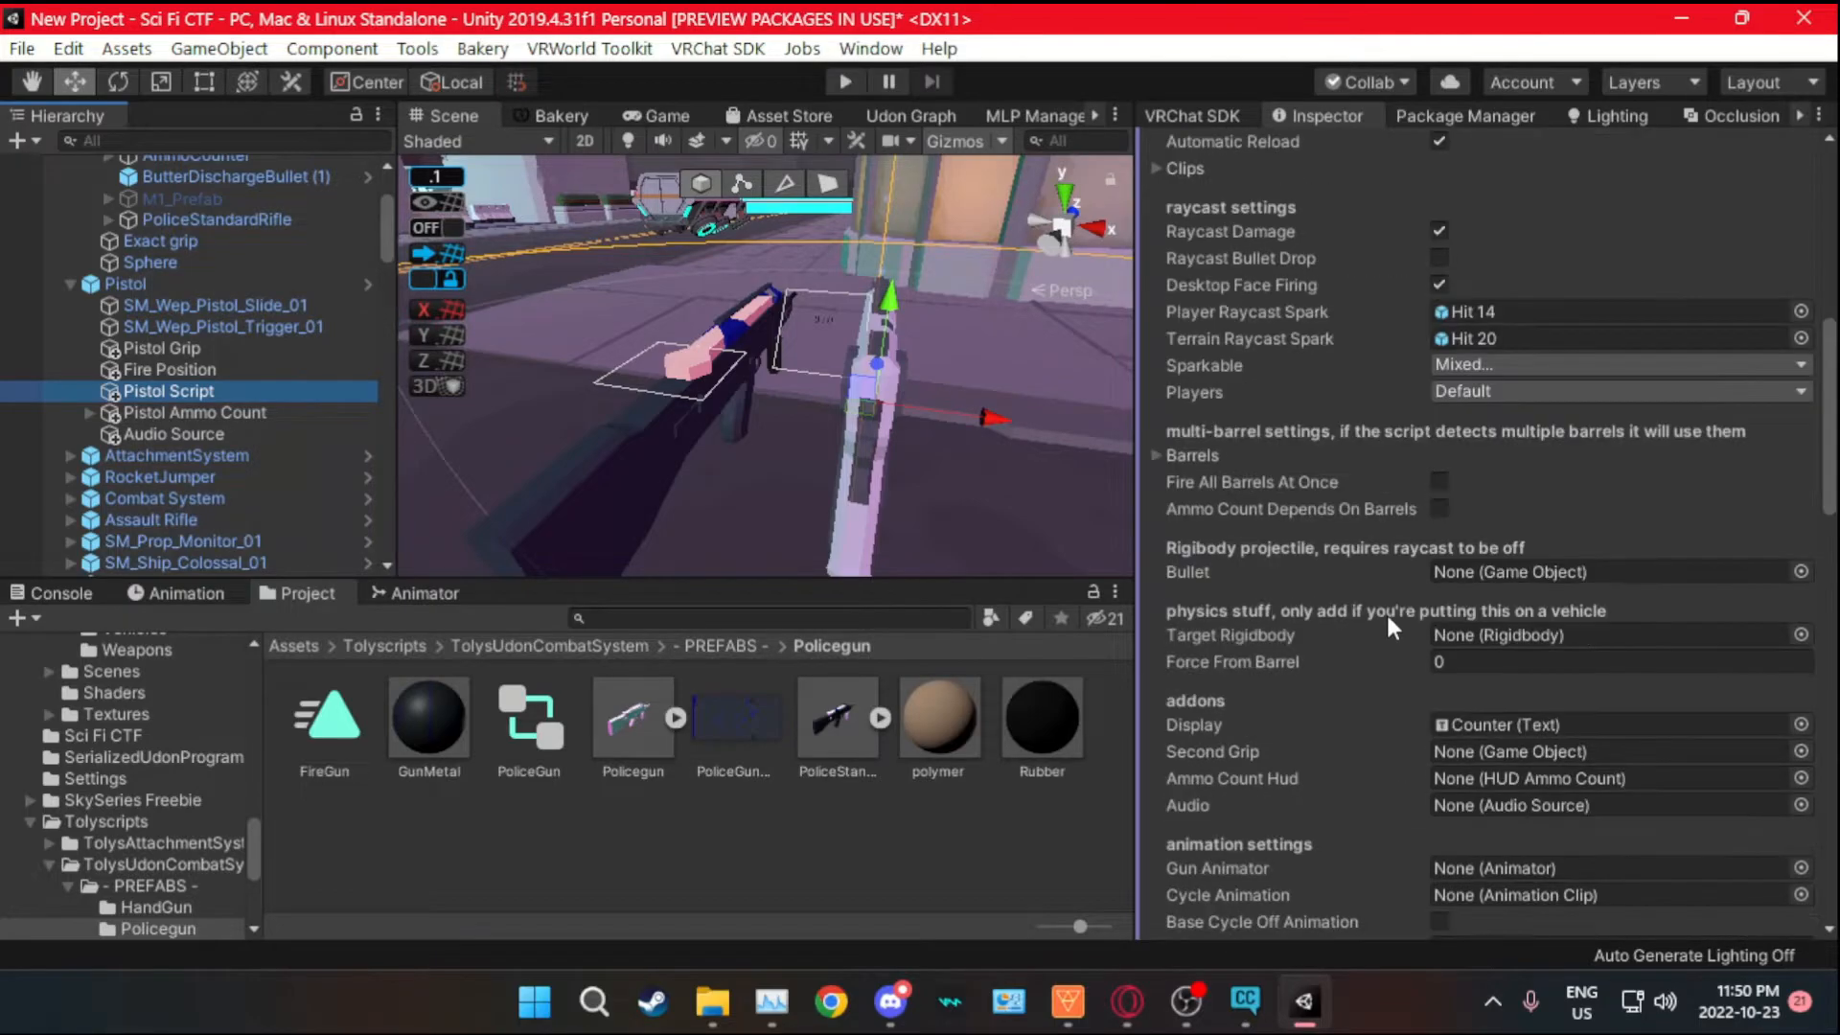
pyautogui.moveTo(172, 433); pyautogui.dragTo(1503, 798)
# - Review the new Audio Source's 3D sound settings and Pistol Script's general and raycast settings
pyautogui.click(248, 435)
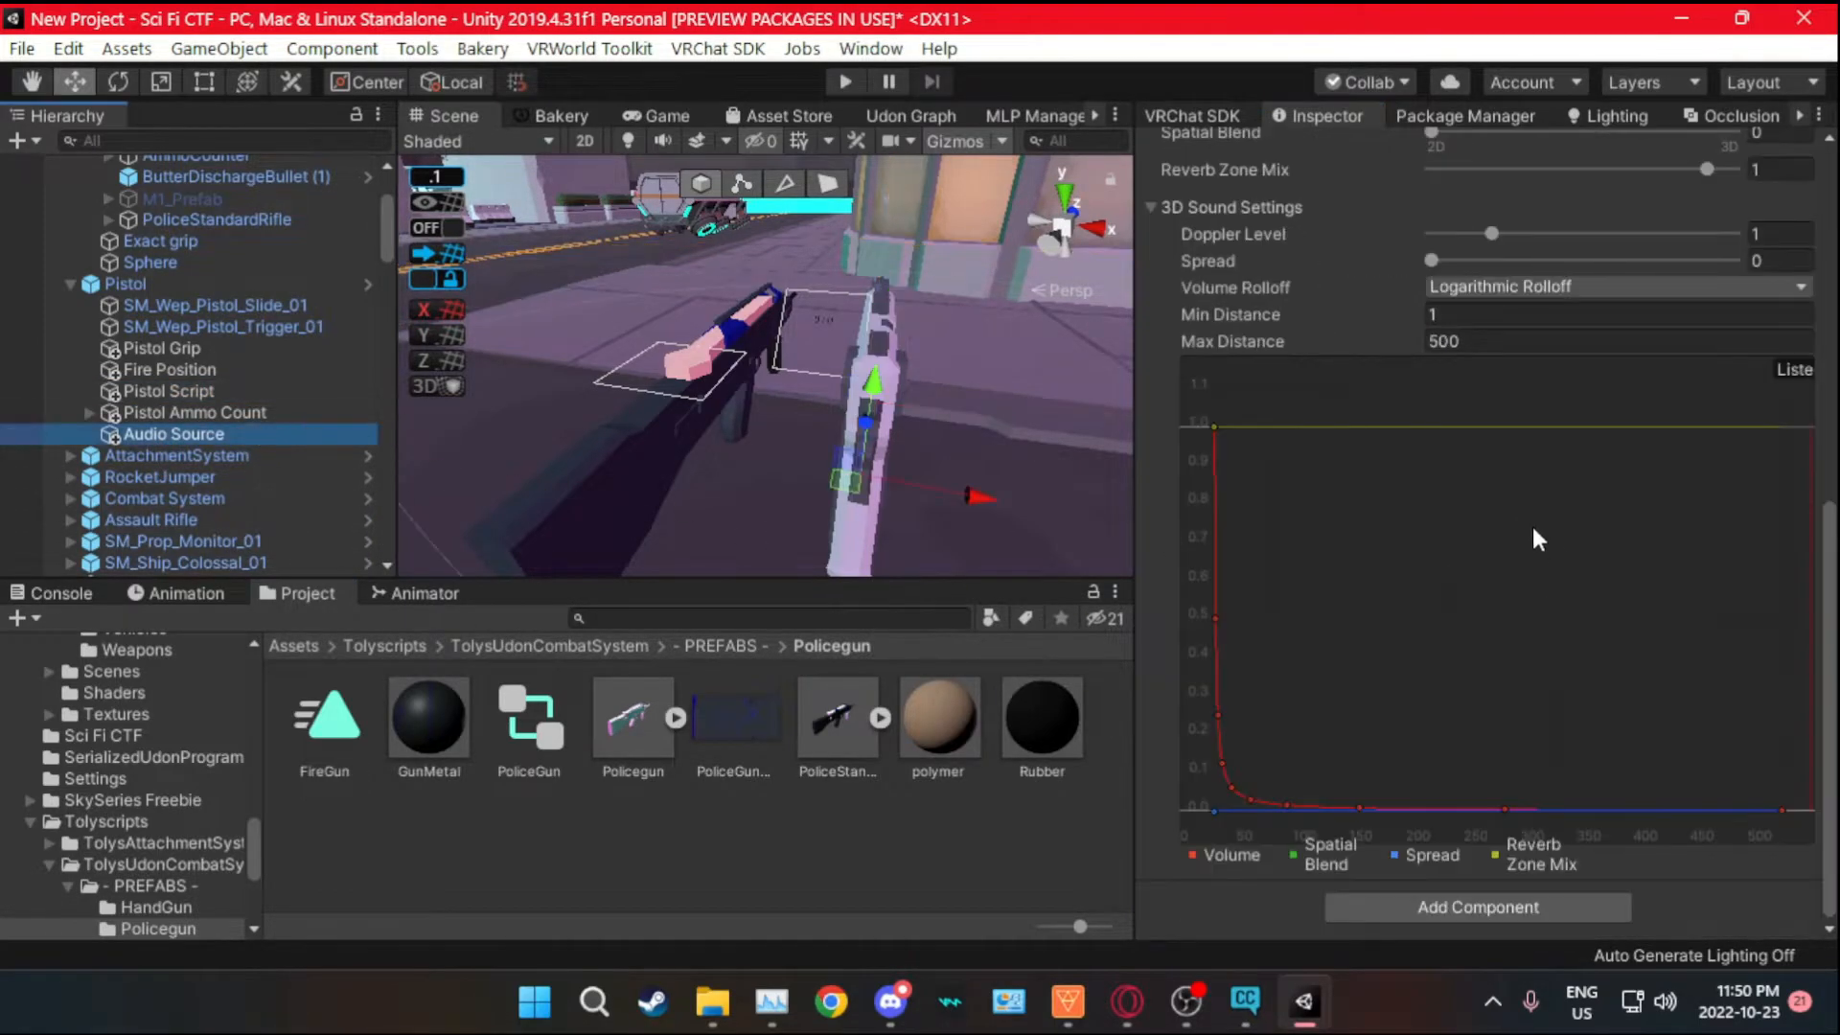
pyautogui.scroll(5, 1447, 455)
pyautogui.scroll(-5, 1418, 575)
pyautogui.click(179, 389)
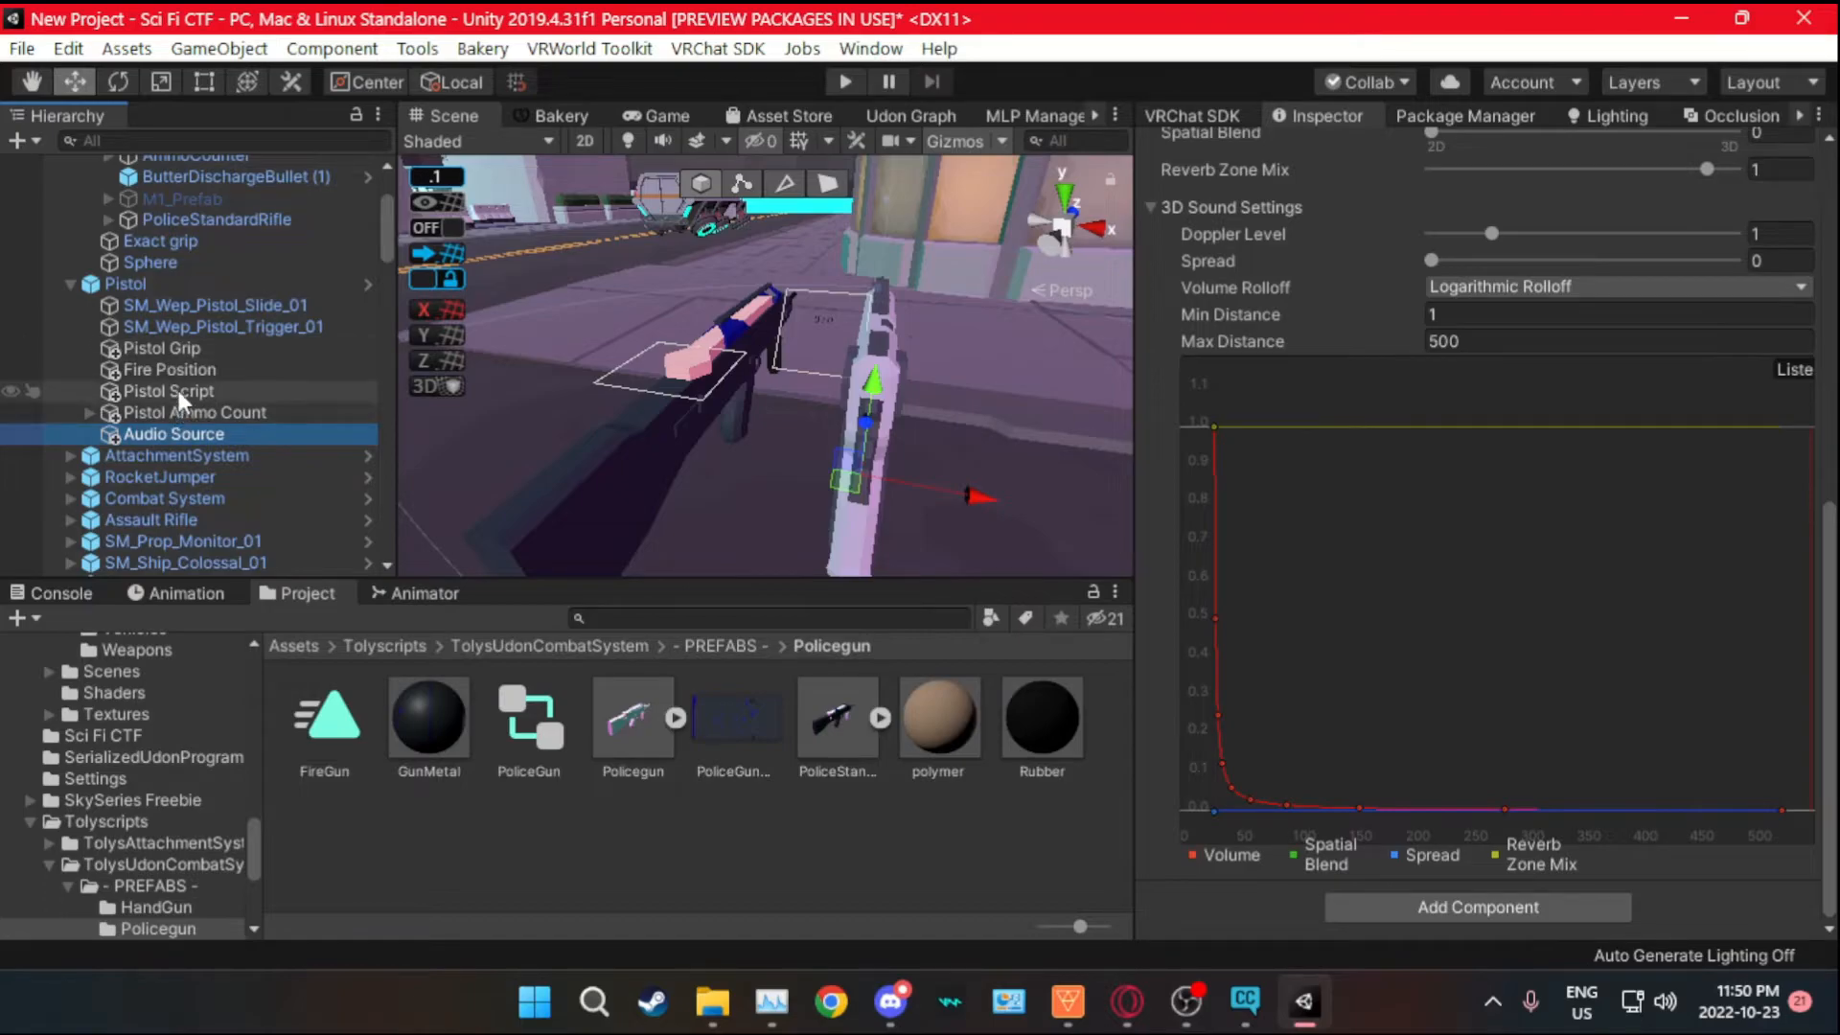
pyautogui.scroll(5, 1492, 638)
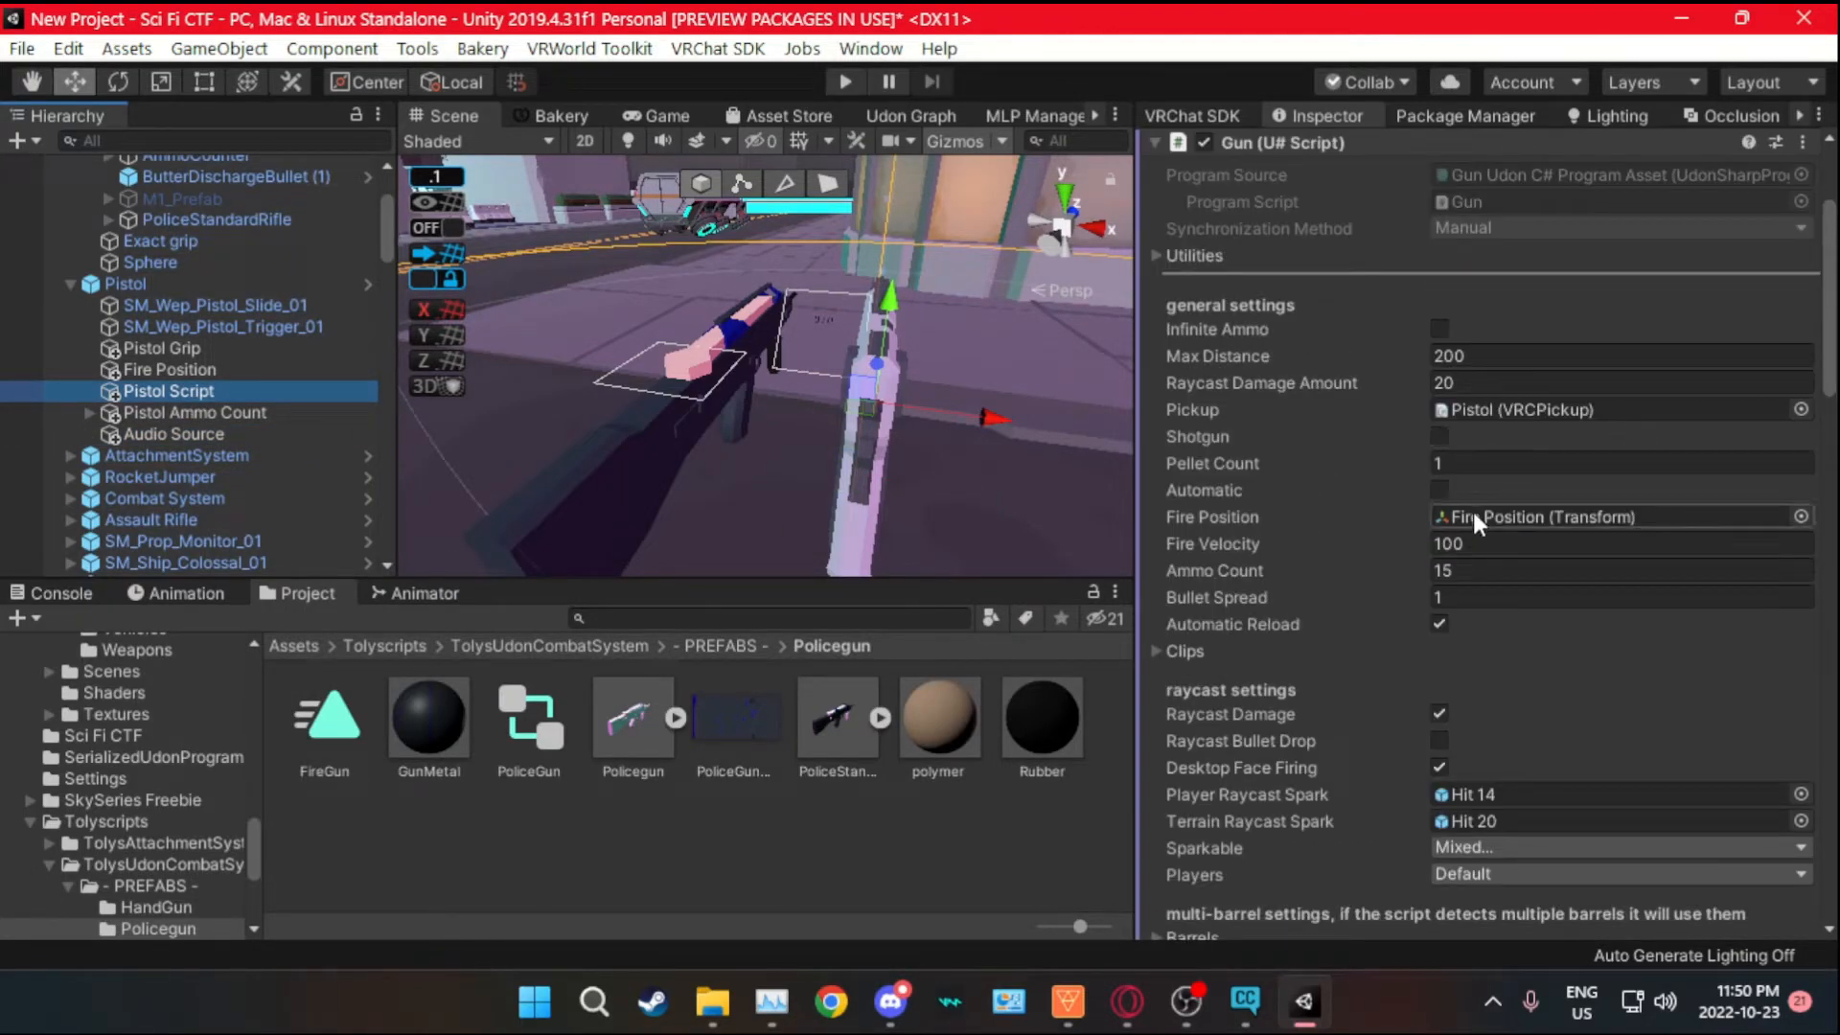
# - Set Pistol Script's Ammo Count to 12 and review its raycast, addon and animation settings
pyautogui.click(1472, 571)
pyautogui.write('12')
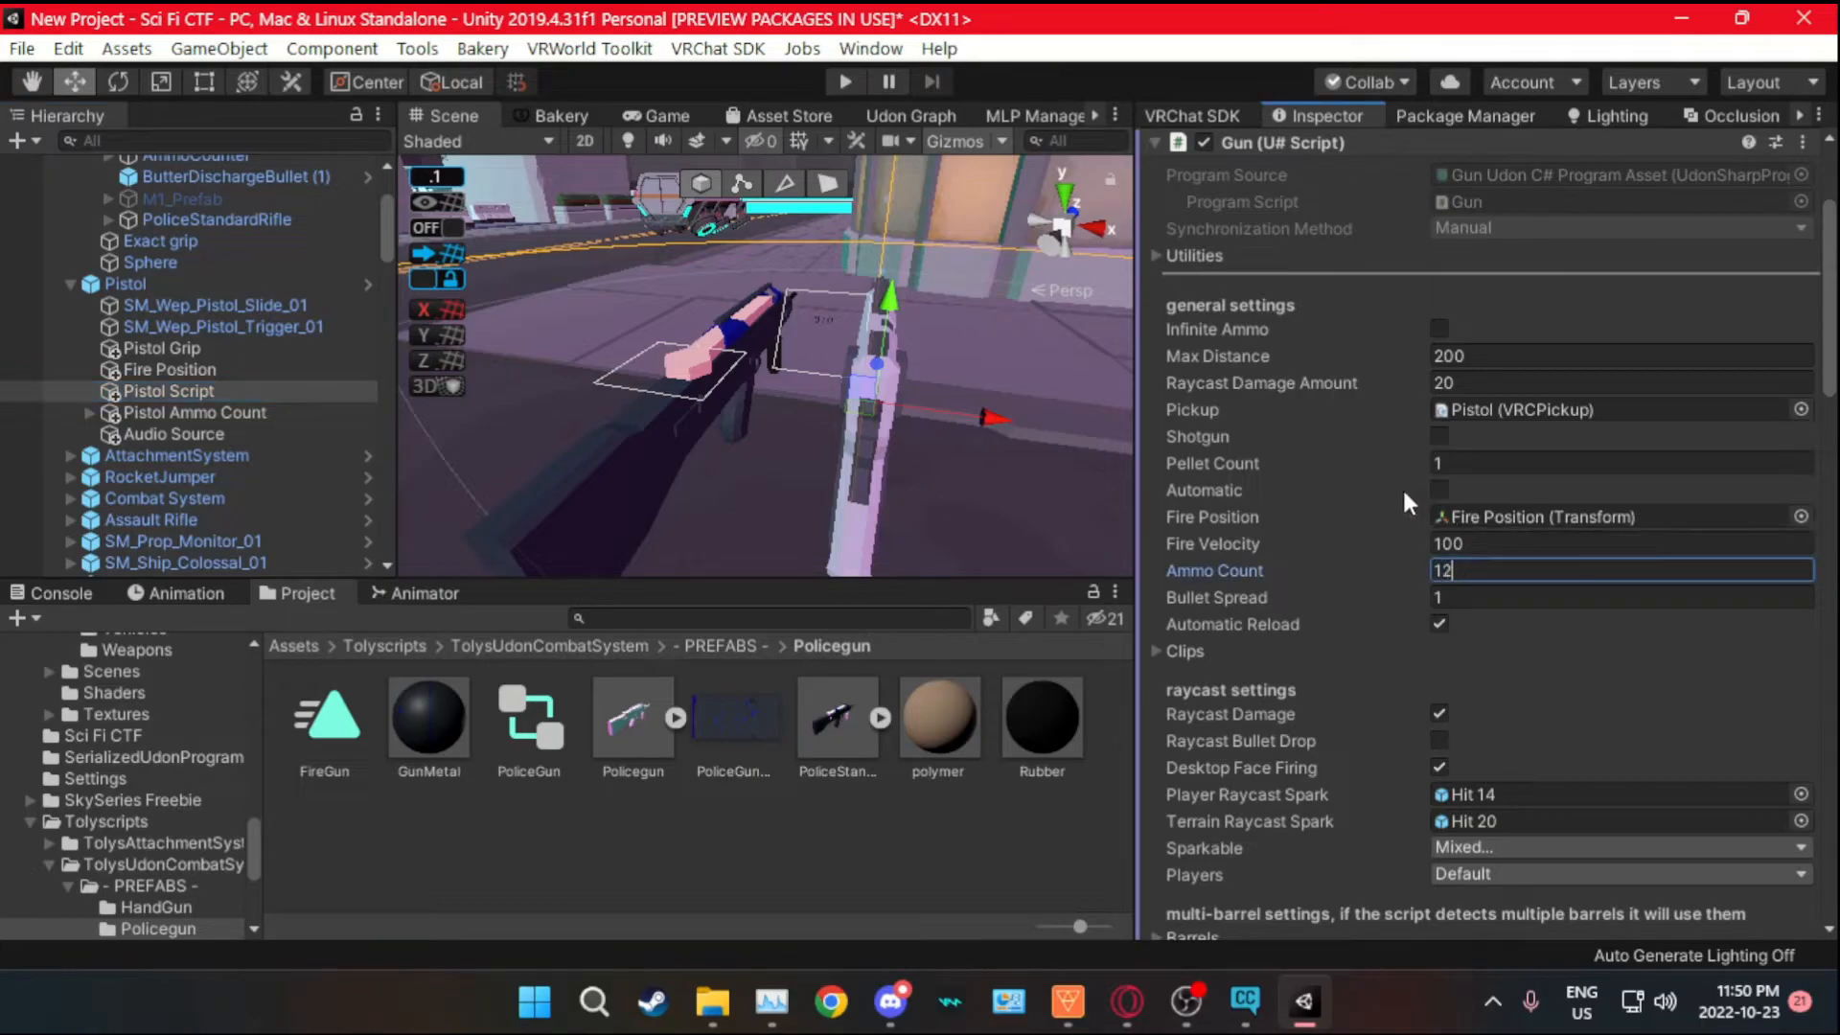
pyautogui.scroll(-3, 1366, 498)
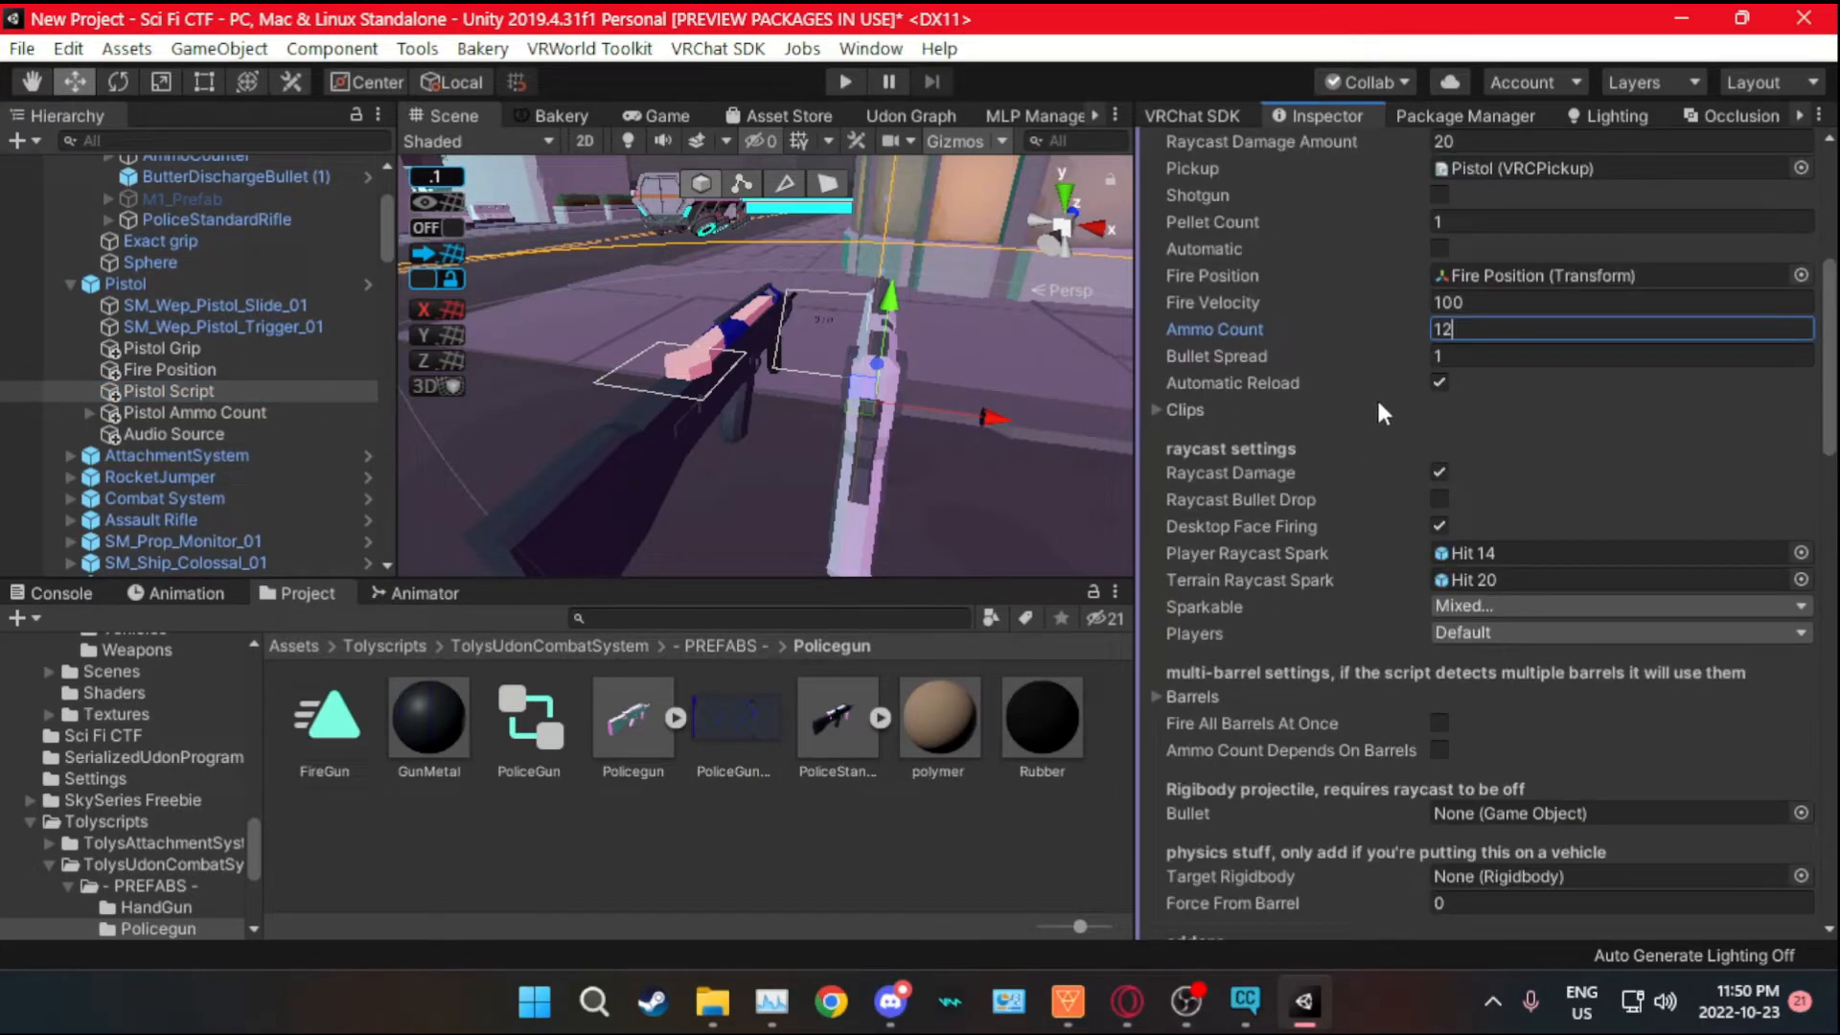
pyautogui.scroll(-3, 1315, 407)
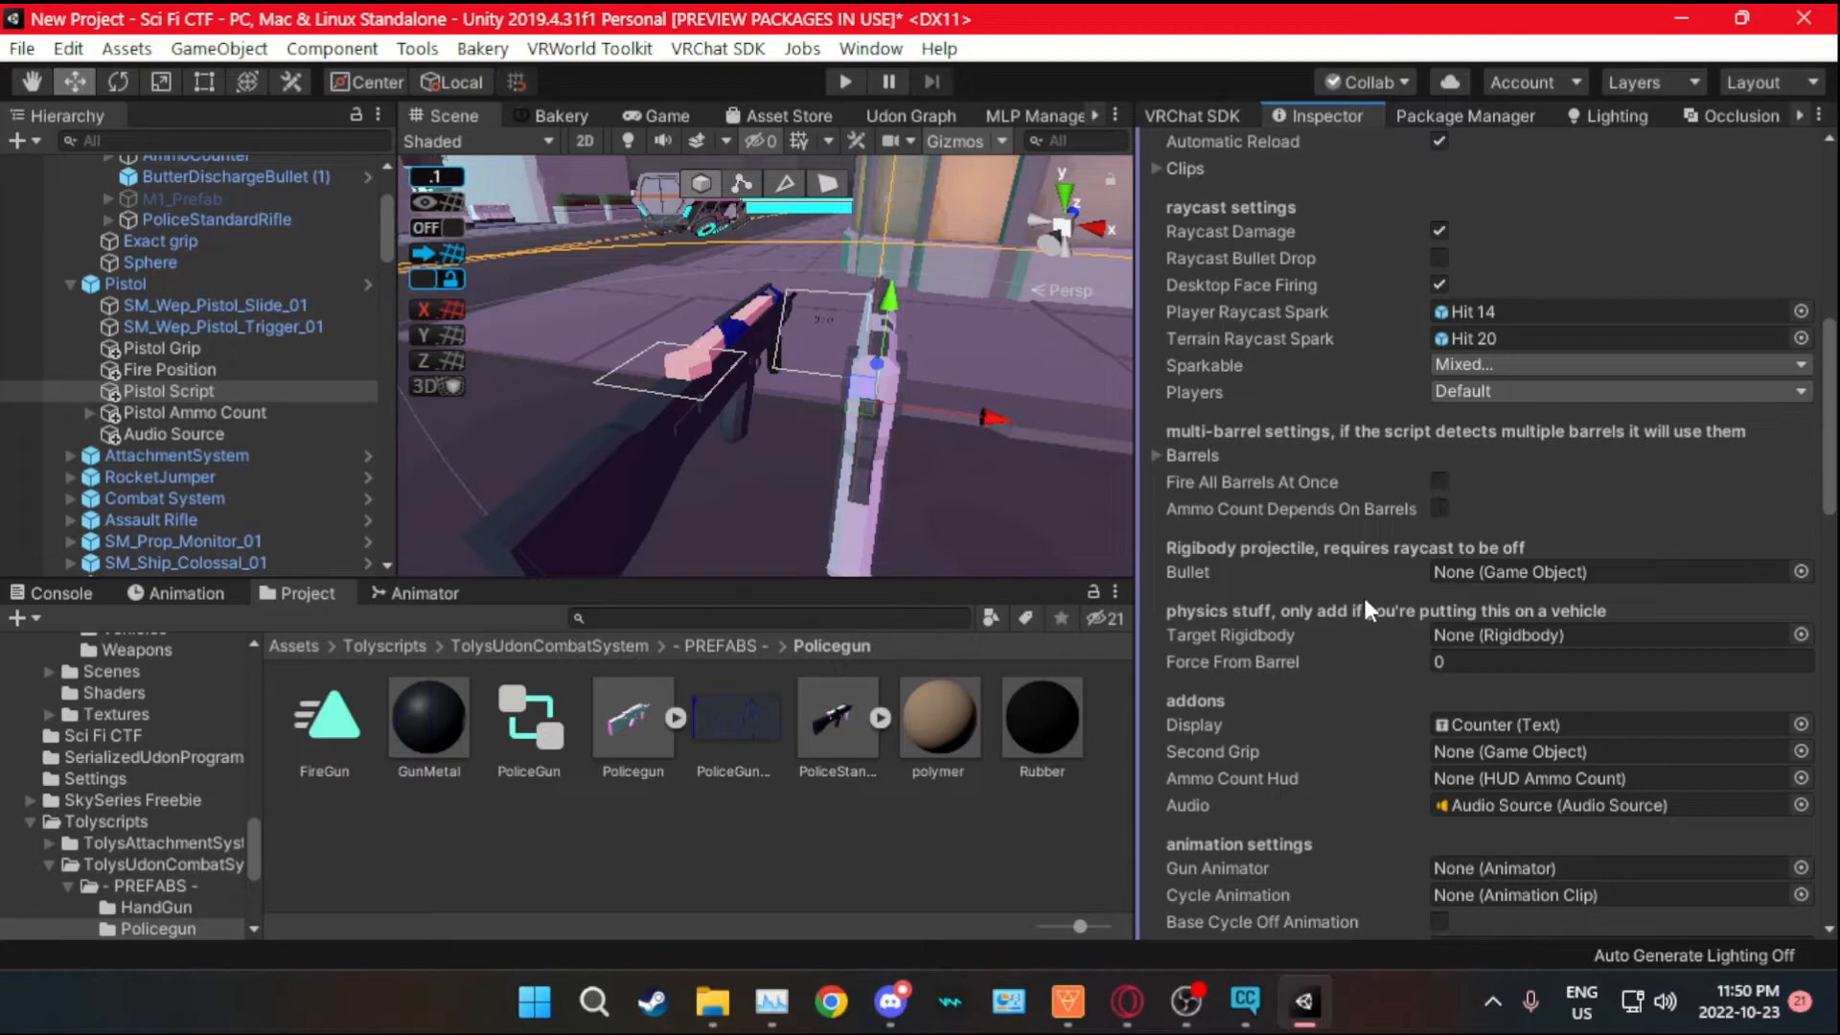
pyautogui.scroll(-3, 1380, 618)
pyautogui.scroll(-2, 1389, 623)
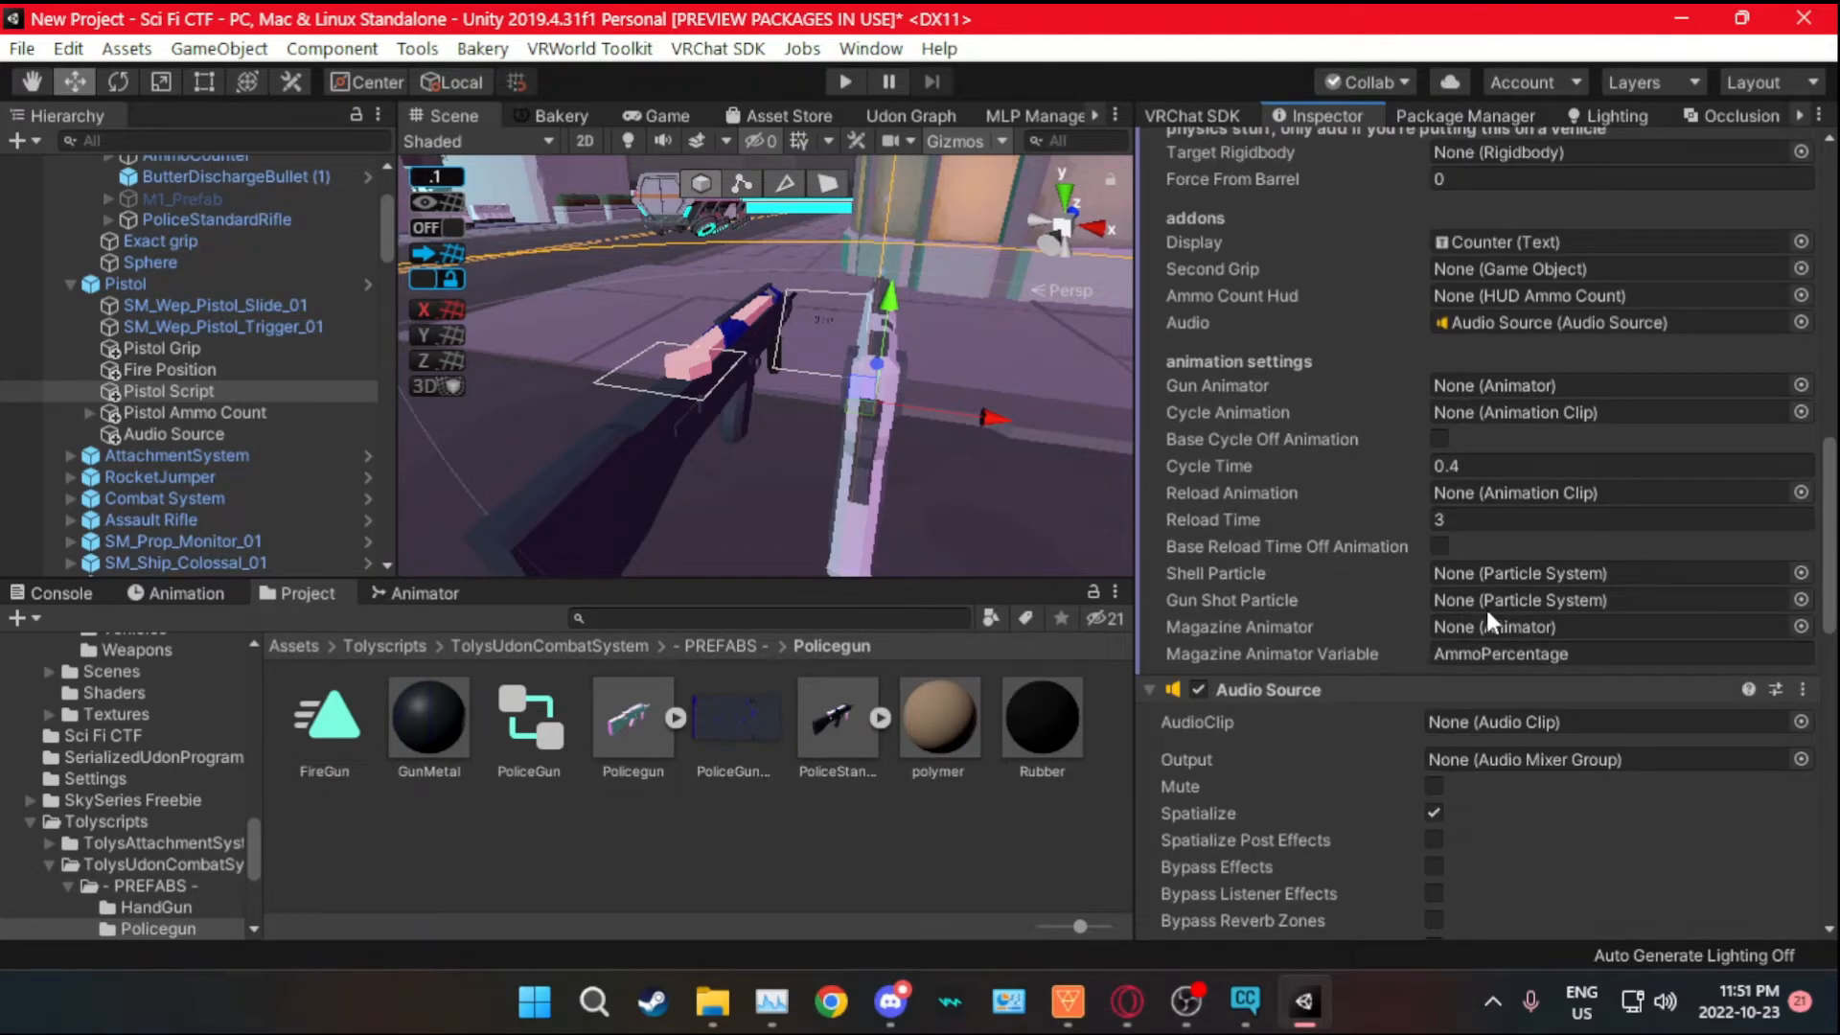
pyautogui.scroll(3, 1445, 525)
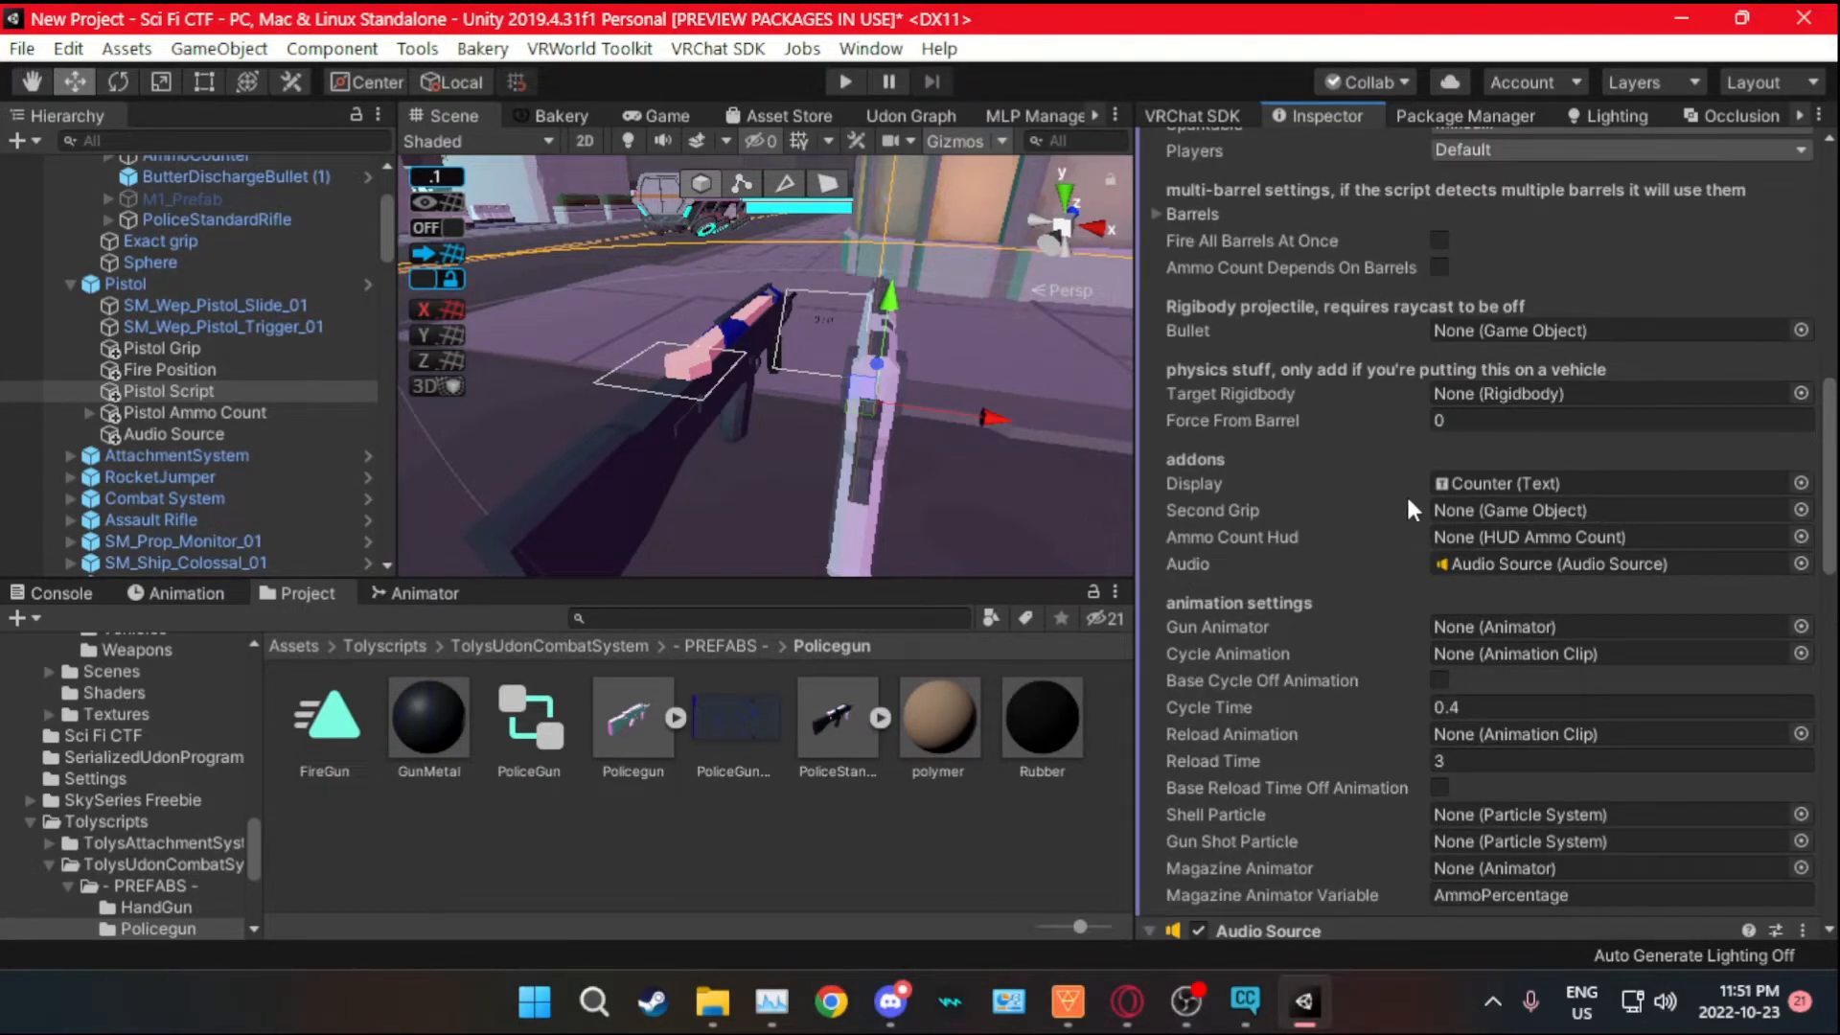
pyautogui.scroll(12, 1406, 494)
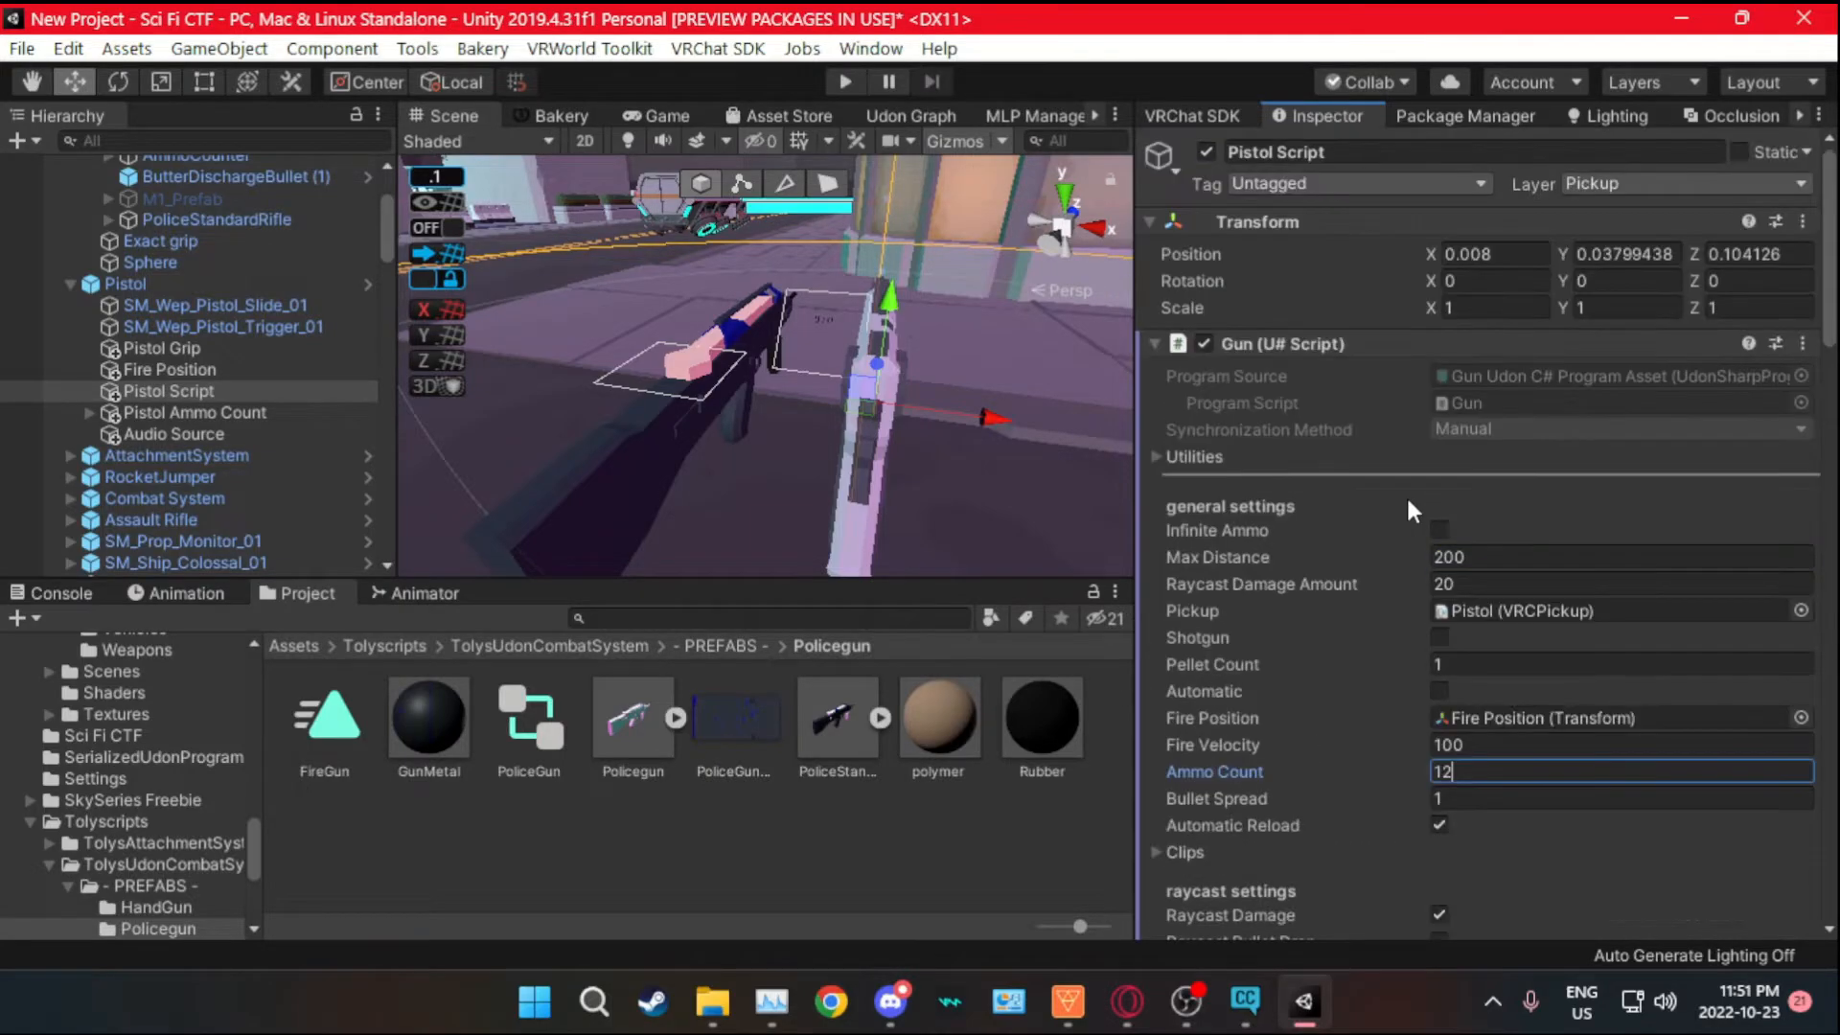
# - Assign Pistol Script as the Target Behaviour of the Pickup Event Transferer on Pistol
pyautogui.click(130, 285)
pyautogui.scroll(-10, 1416, 544)
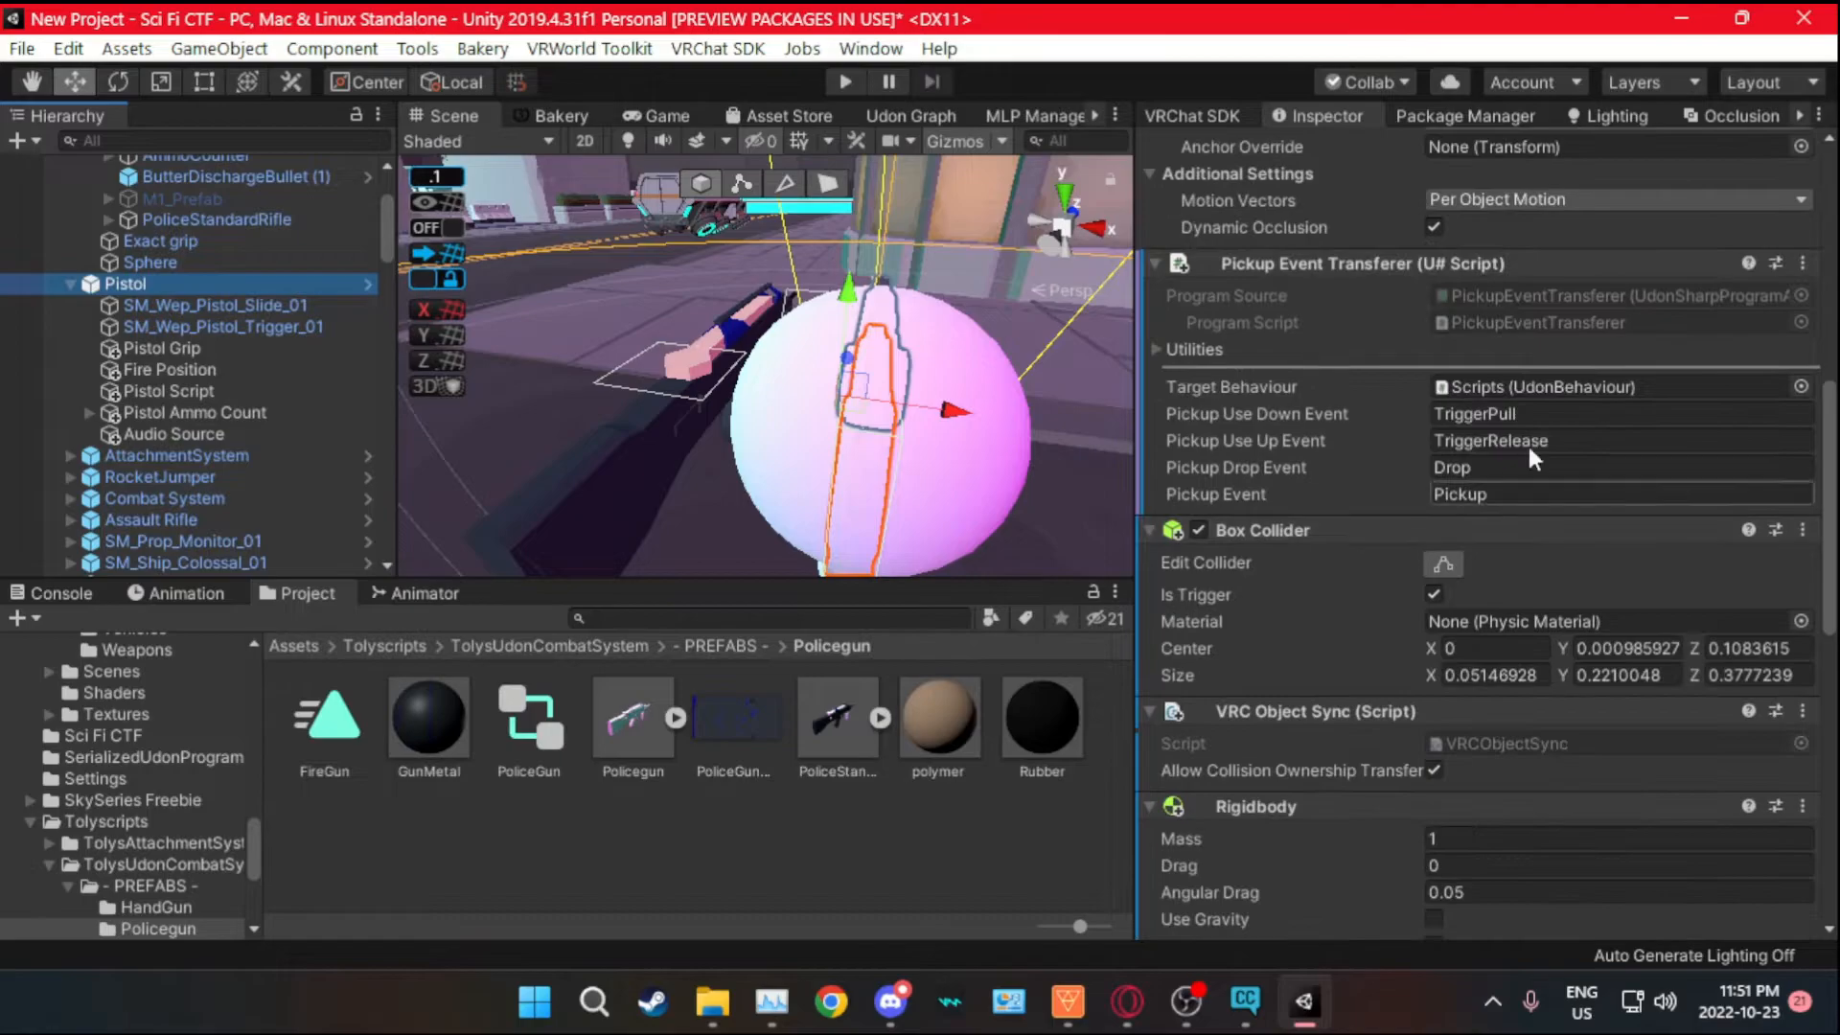
pyautogui.click(1486, 389)
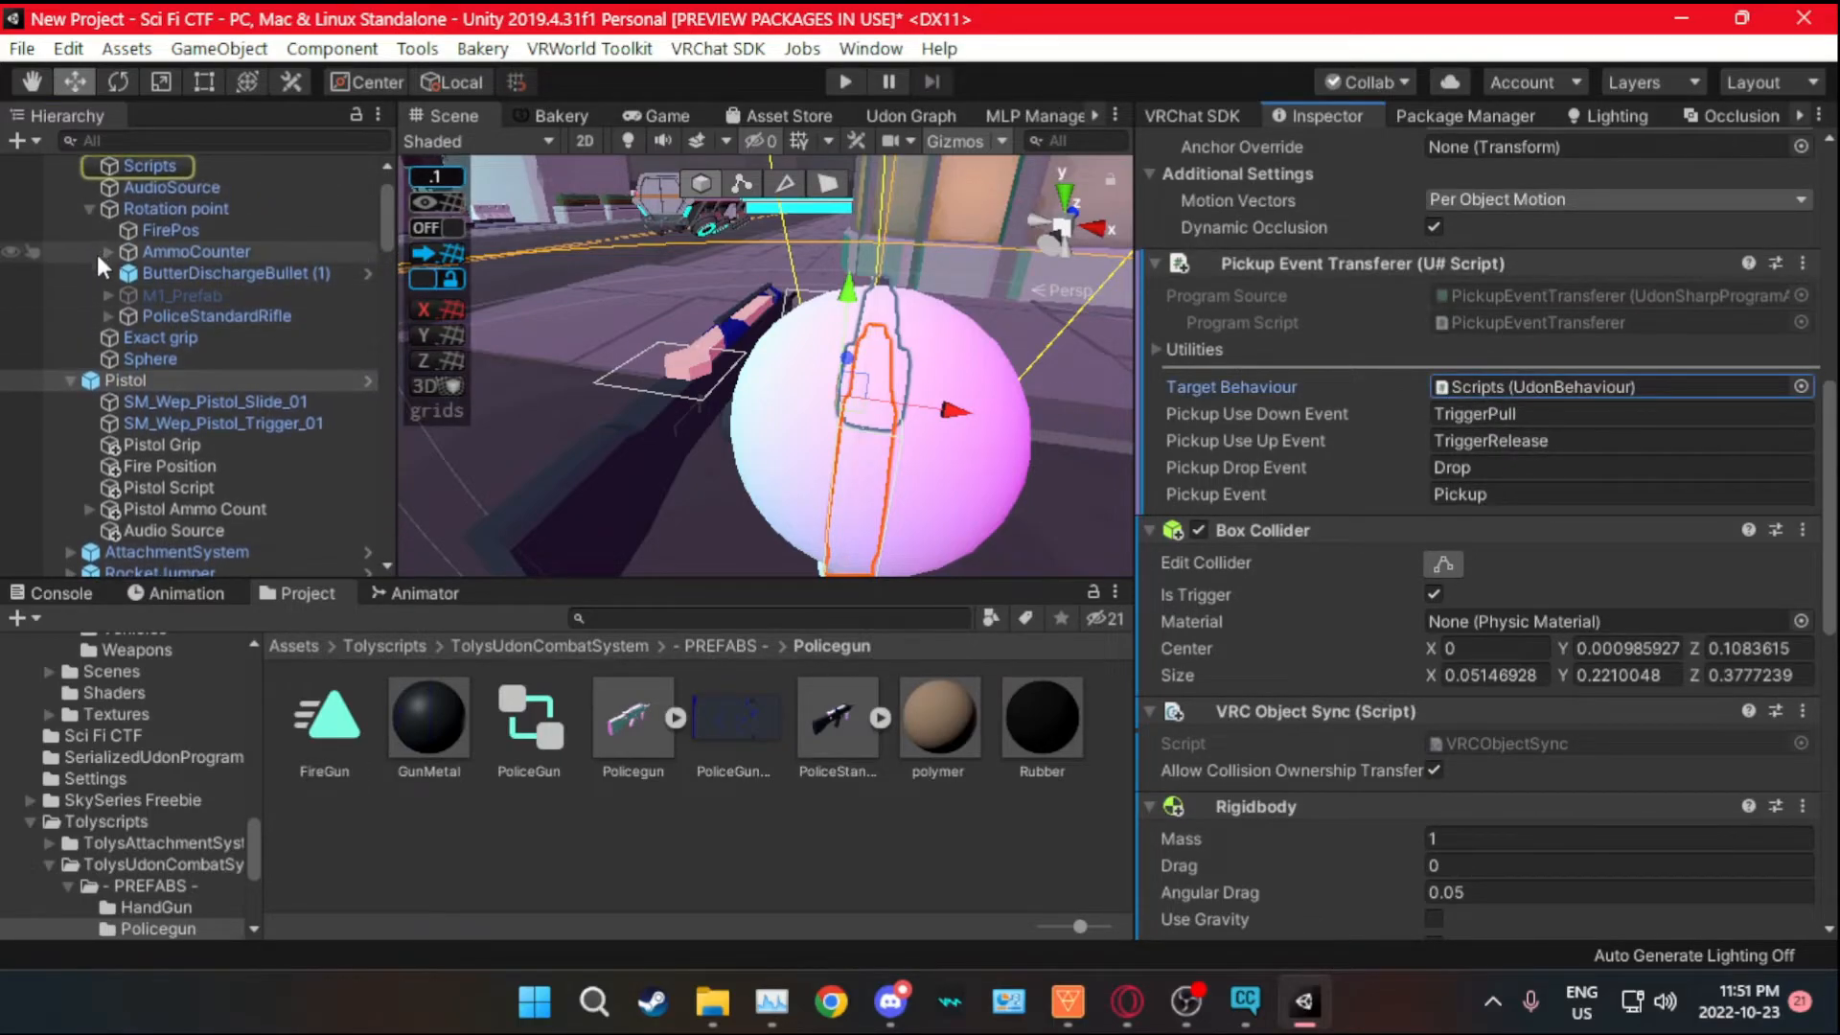
pyautogui.scroll(-1, 144, 210)
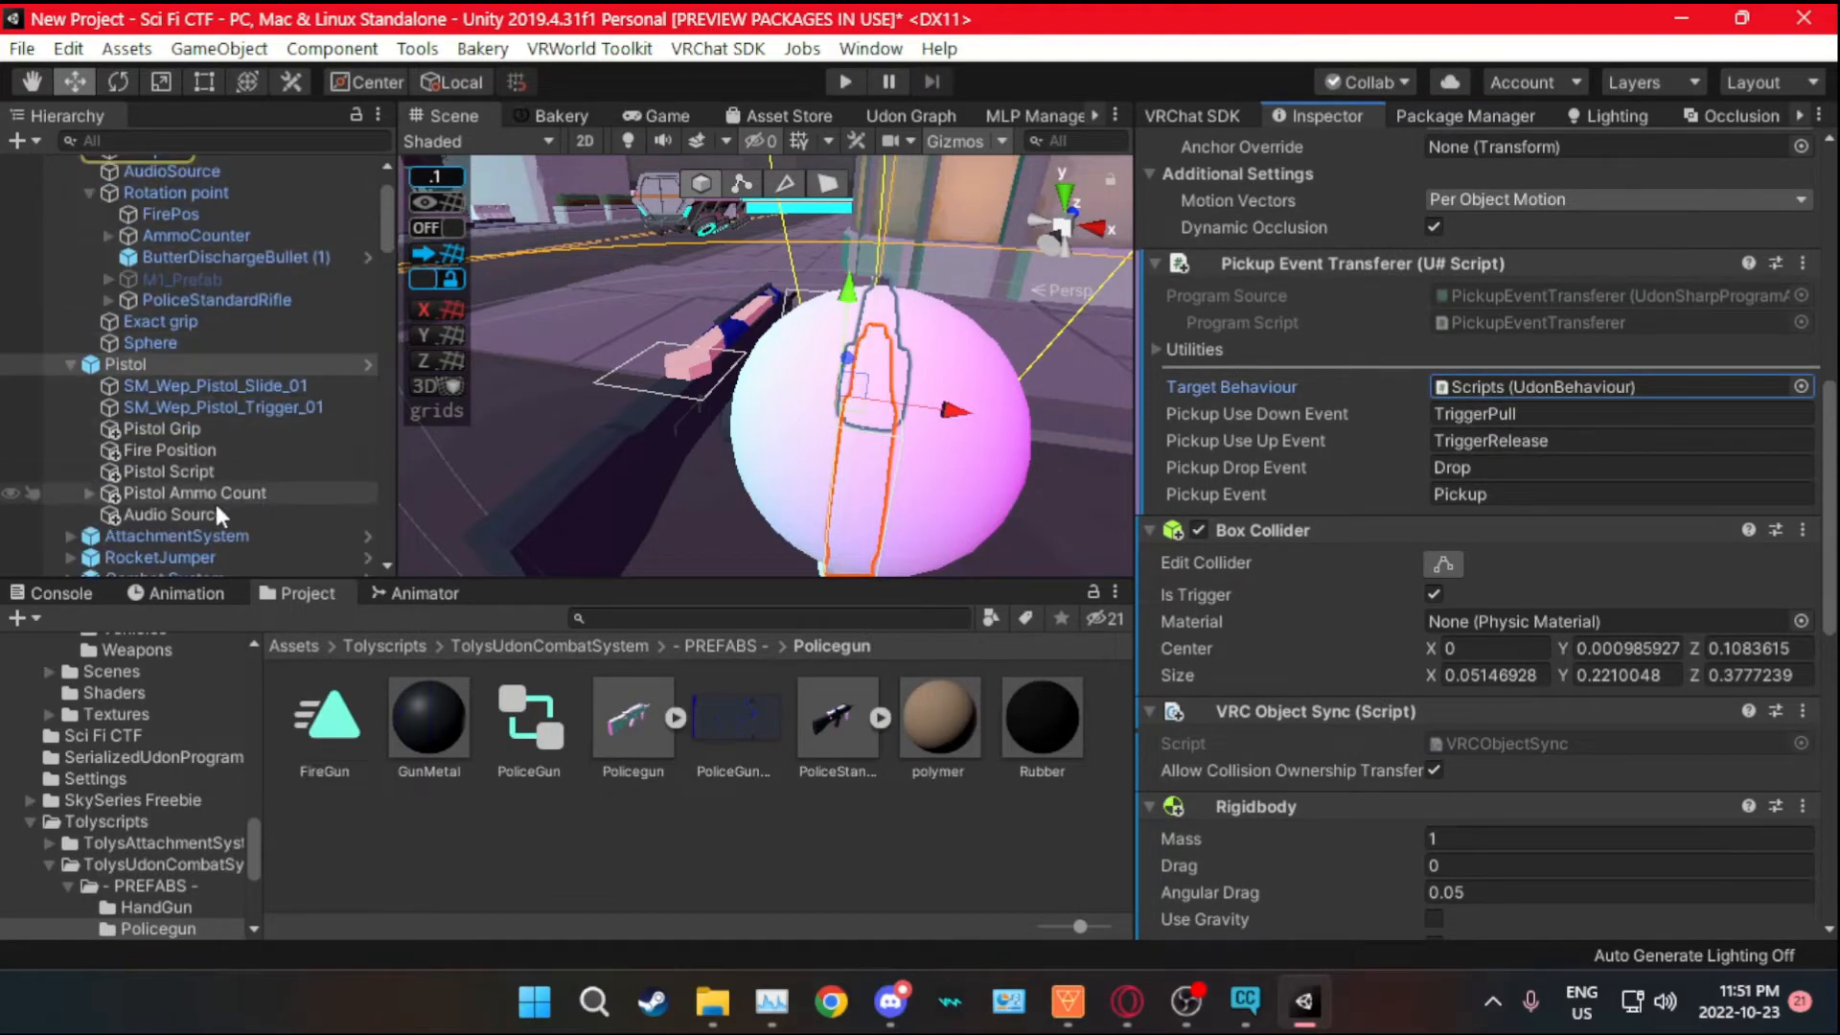
pyautogui.moveTo(151, 472); pyautogui.dragTo(1515, 391)
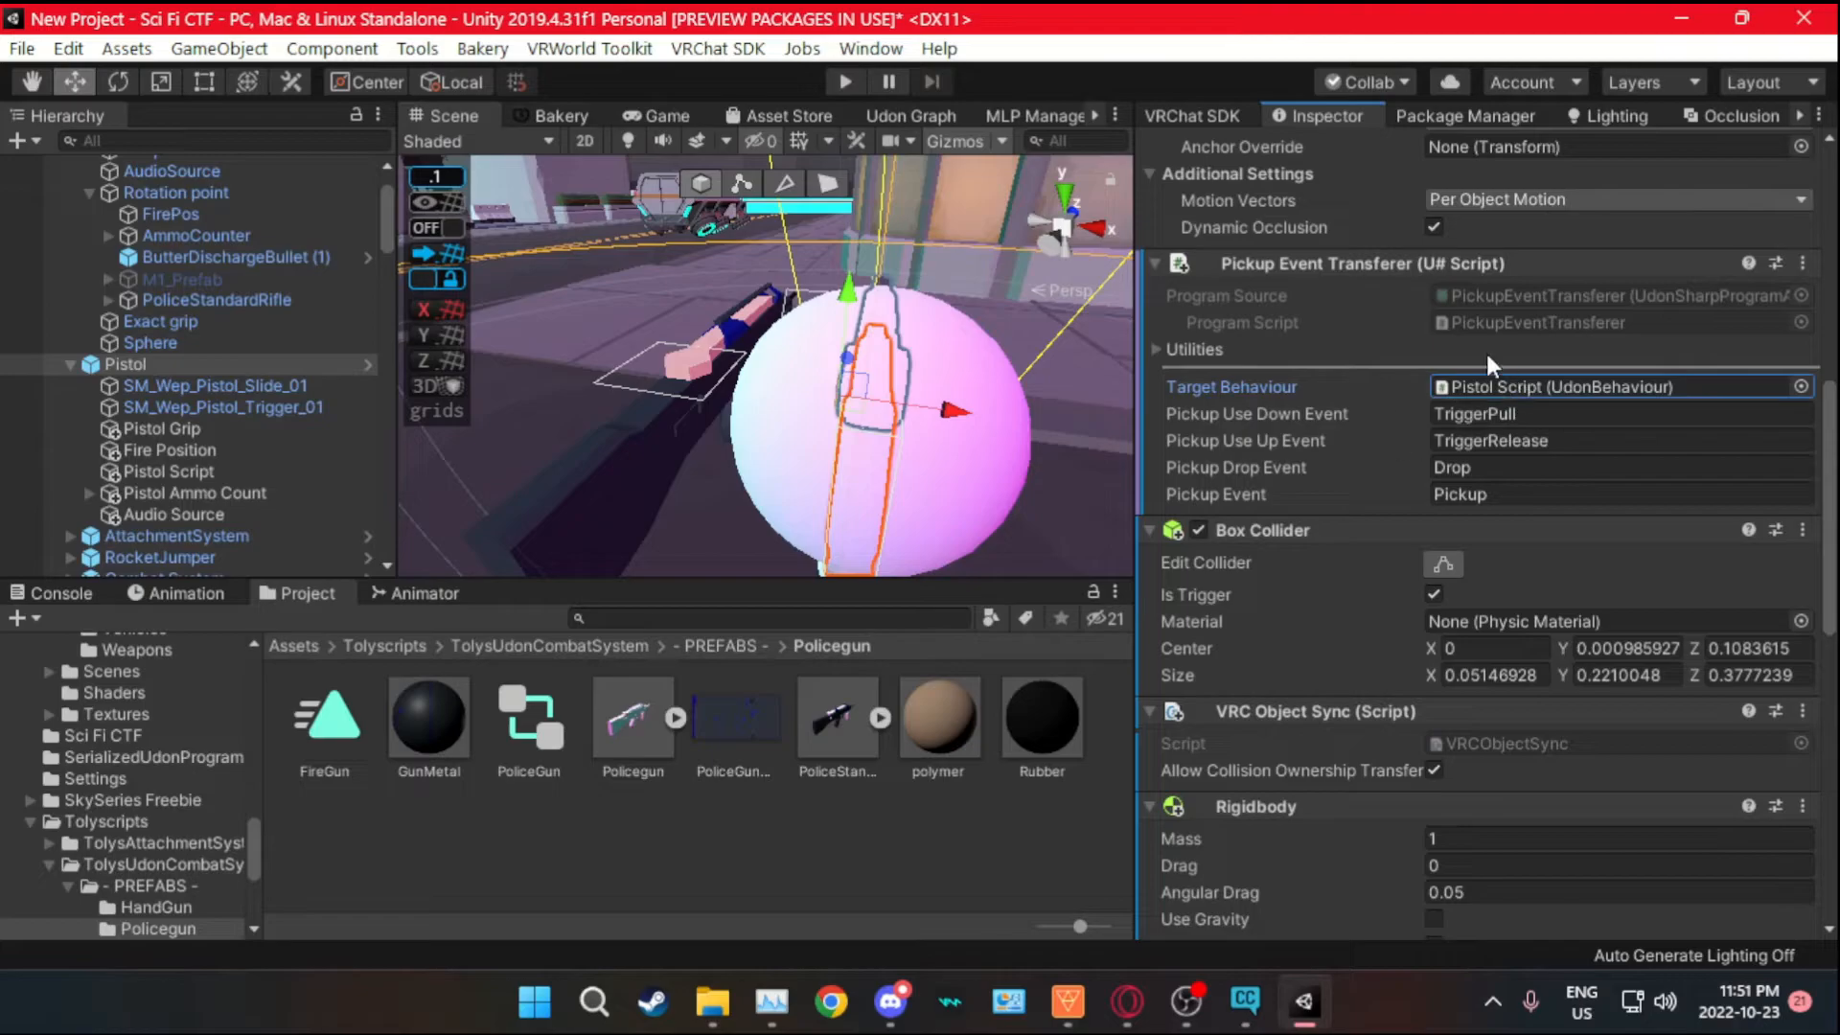
pyautogui.click(1493, 384)
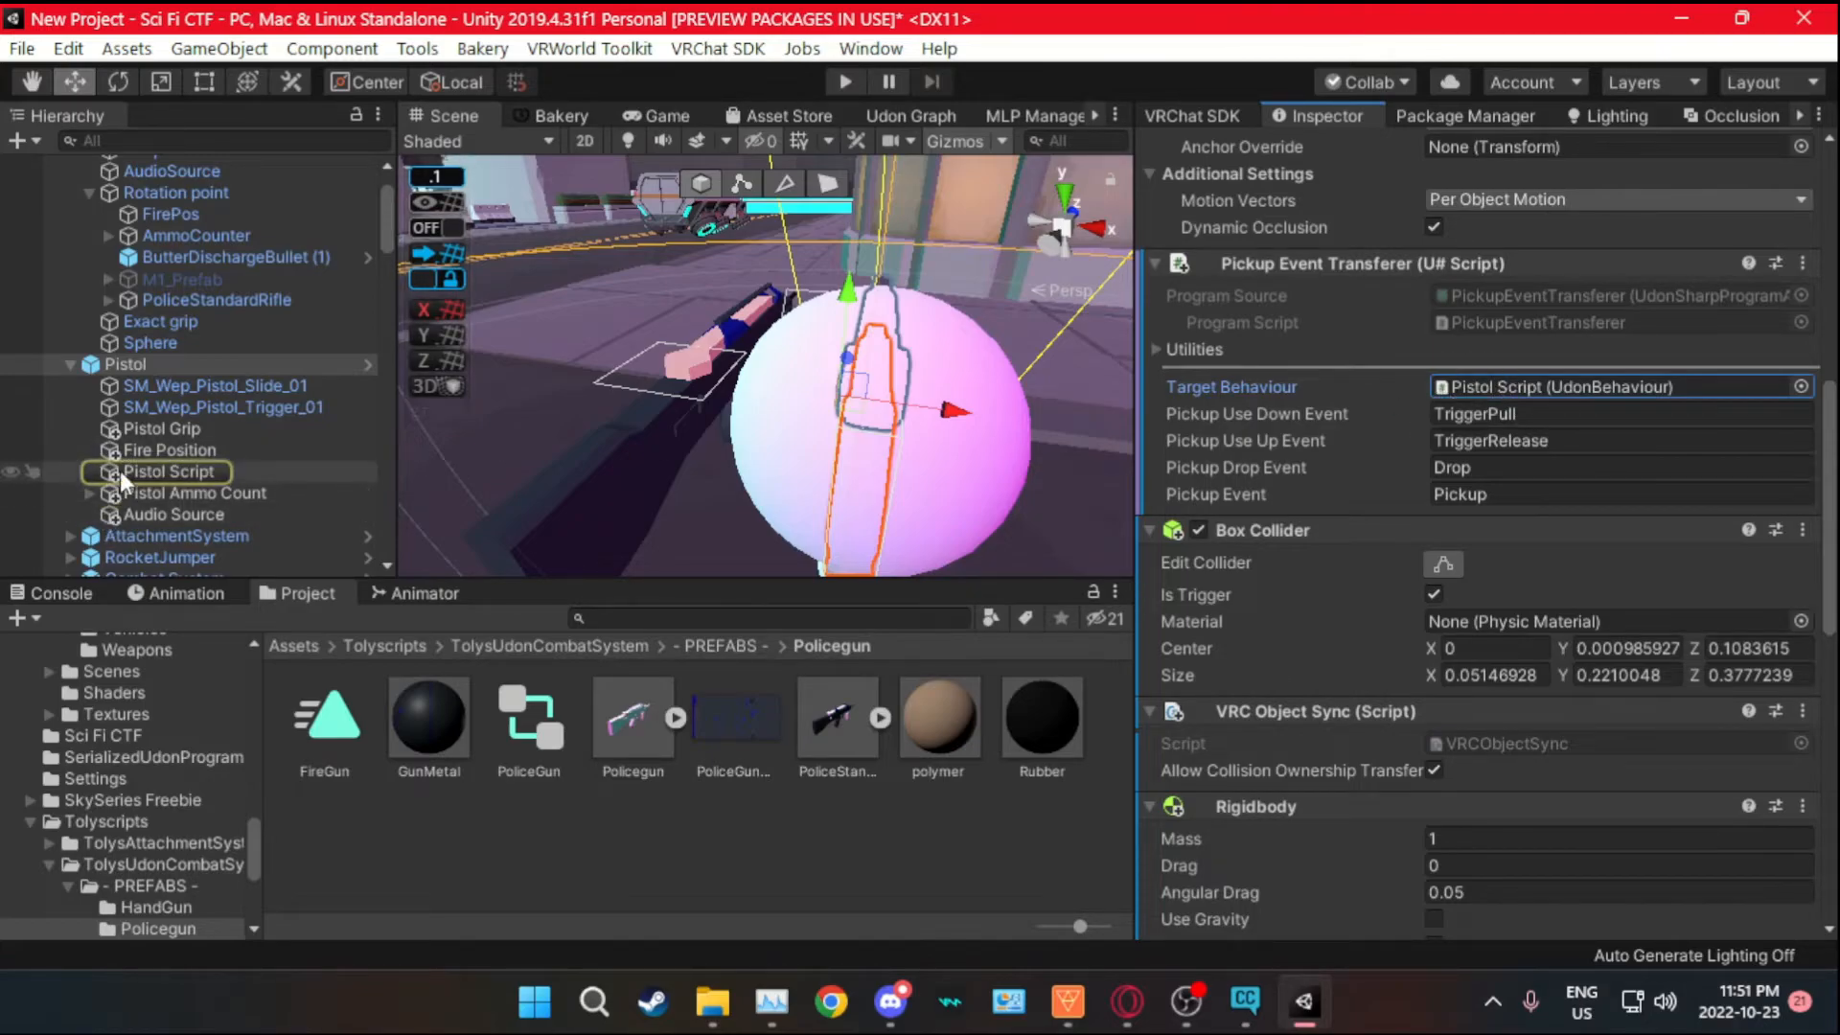
pyautogui.scroll(10, 1545, 385)
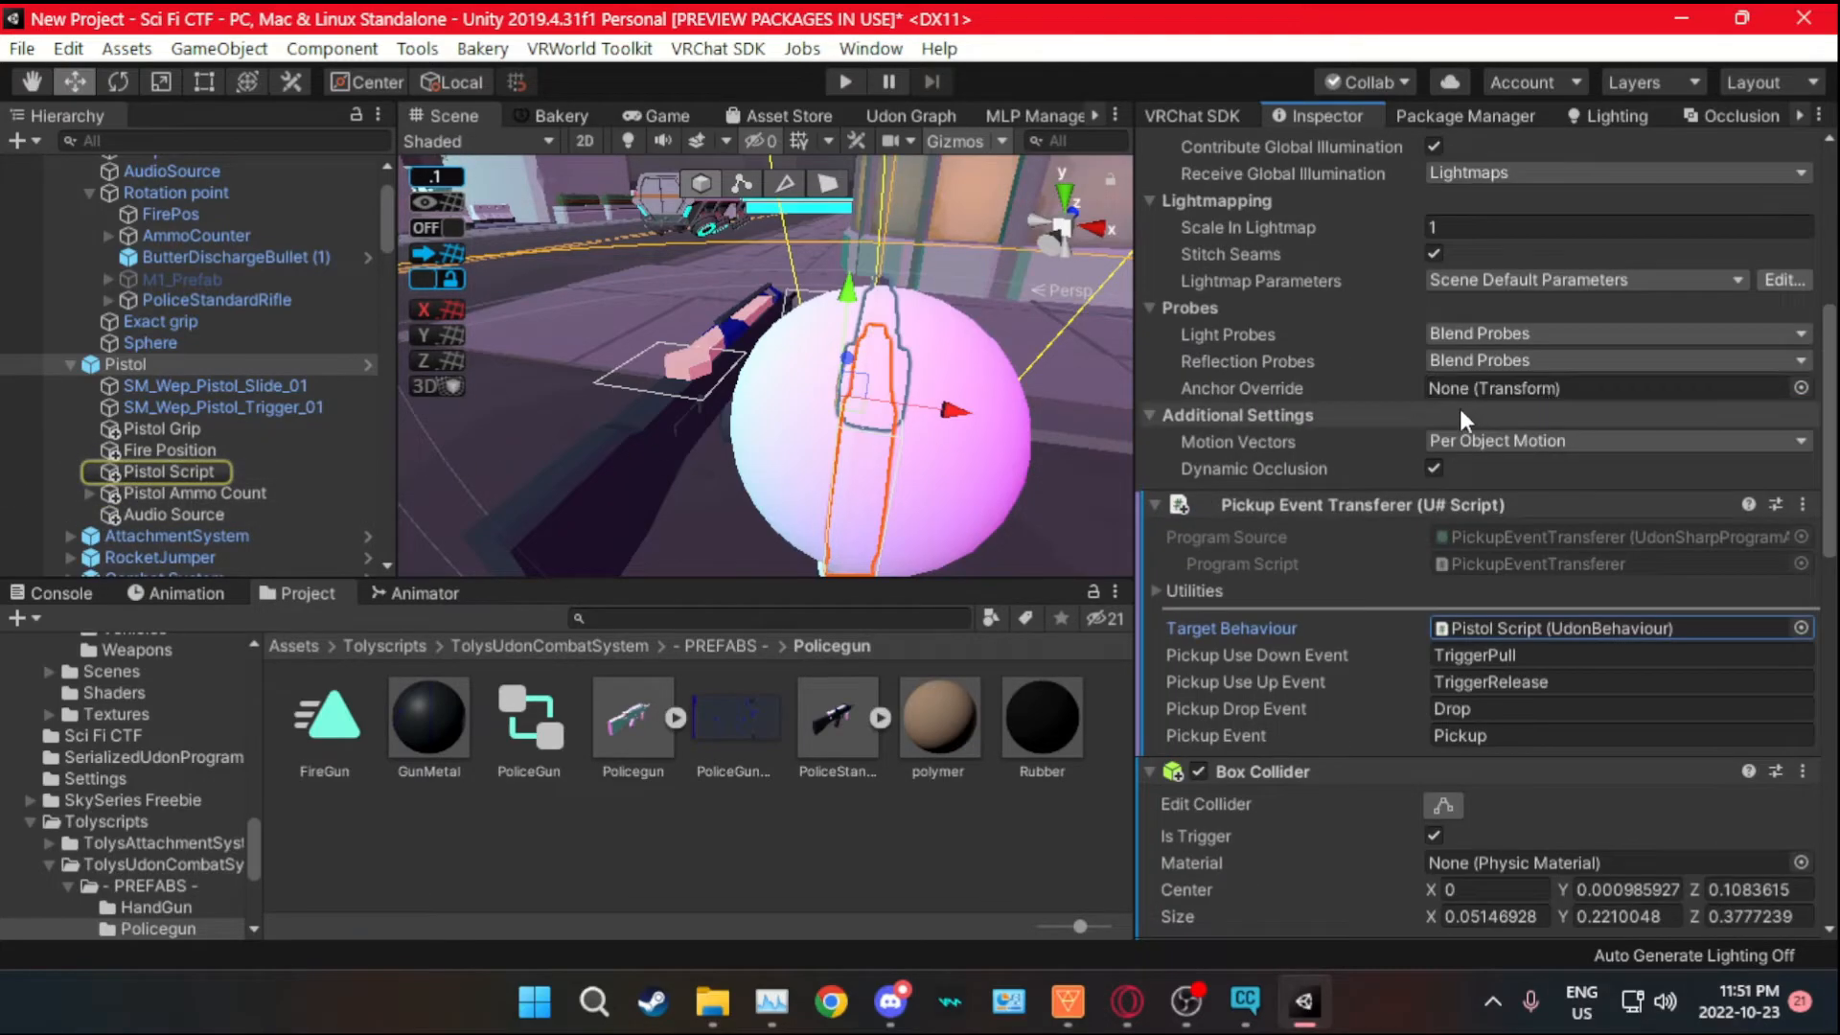
pyautogui.scroll(-5, 1394, 435)
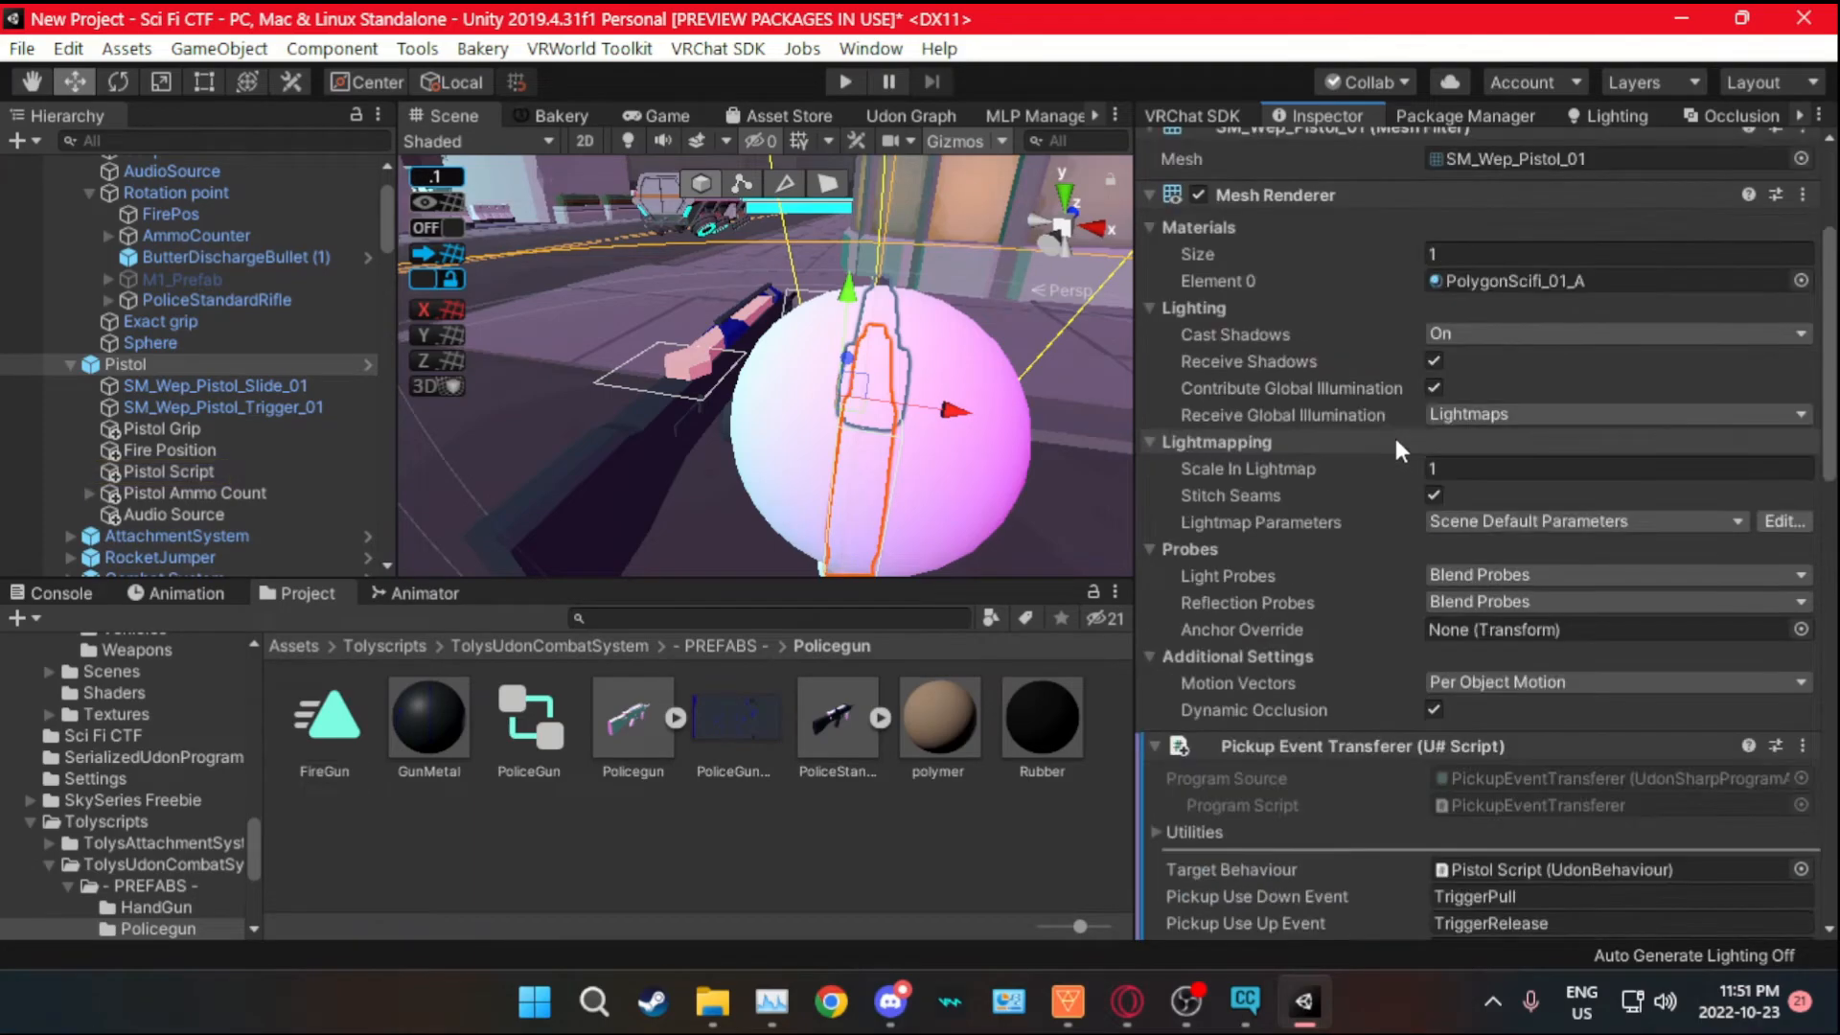
pyautogui.scroll(-4, 1393, 434)
# - Delete the original PoliceSMG object from the scene
pyautogui.keyDown('alt'); pyautogui.moveTo(541, 387); pyautogui.dragTo(671, 342); pyautogui.keyUp('alt')
pyautogui.moveTo(671, 342); pyautogui.dragTo(682, 322, button='right')
pyautogui.scroll(-8, 682, 322)
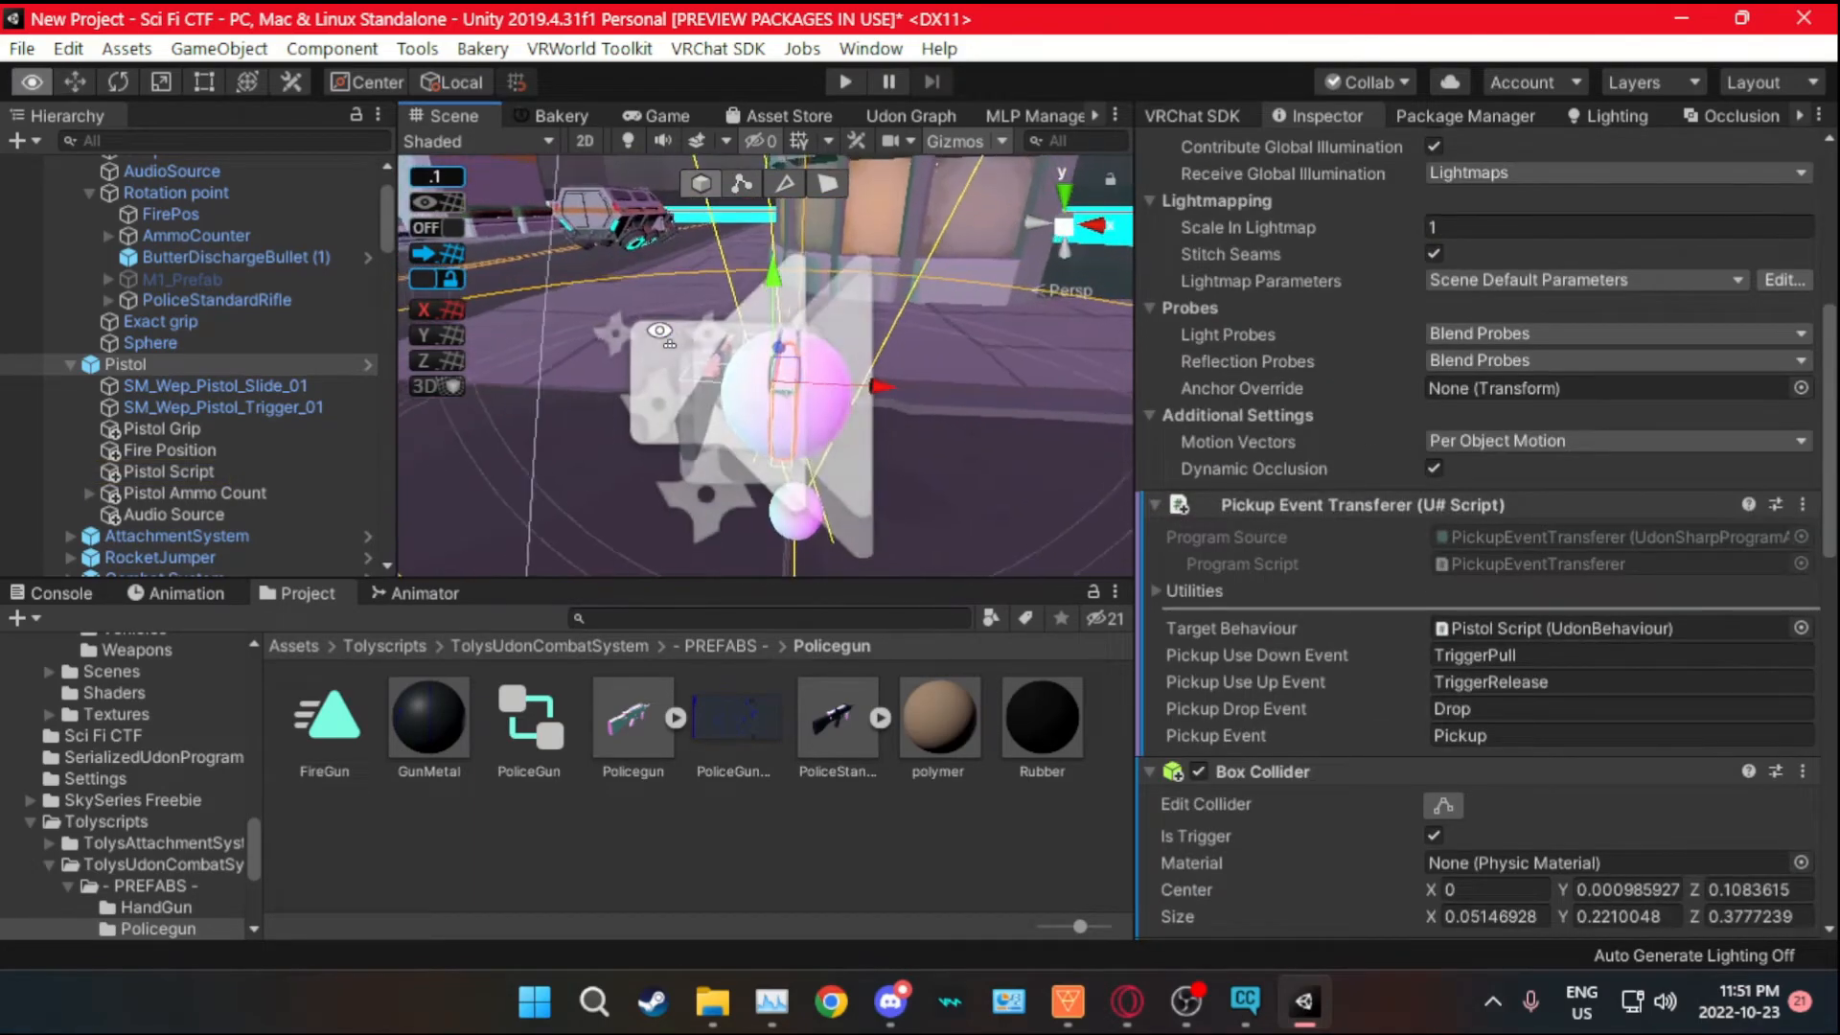
pyautogui.scroll(3, 124, 320)
pyautogui.click(147, 209)
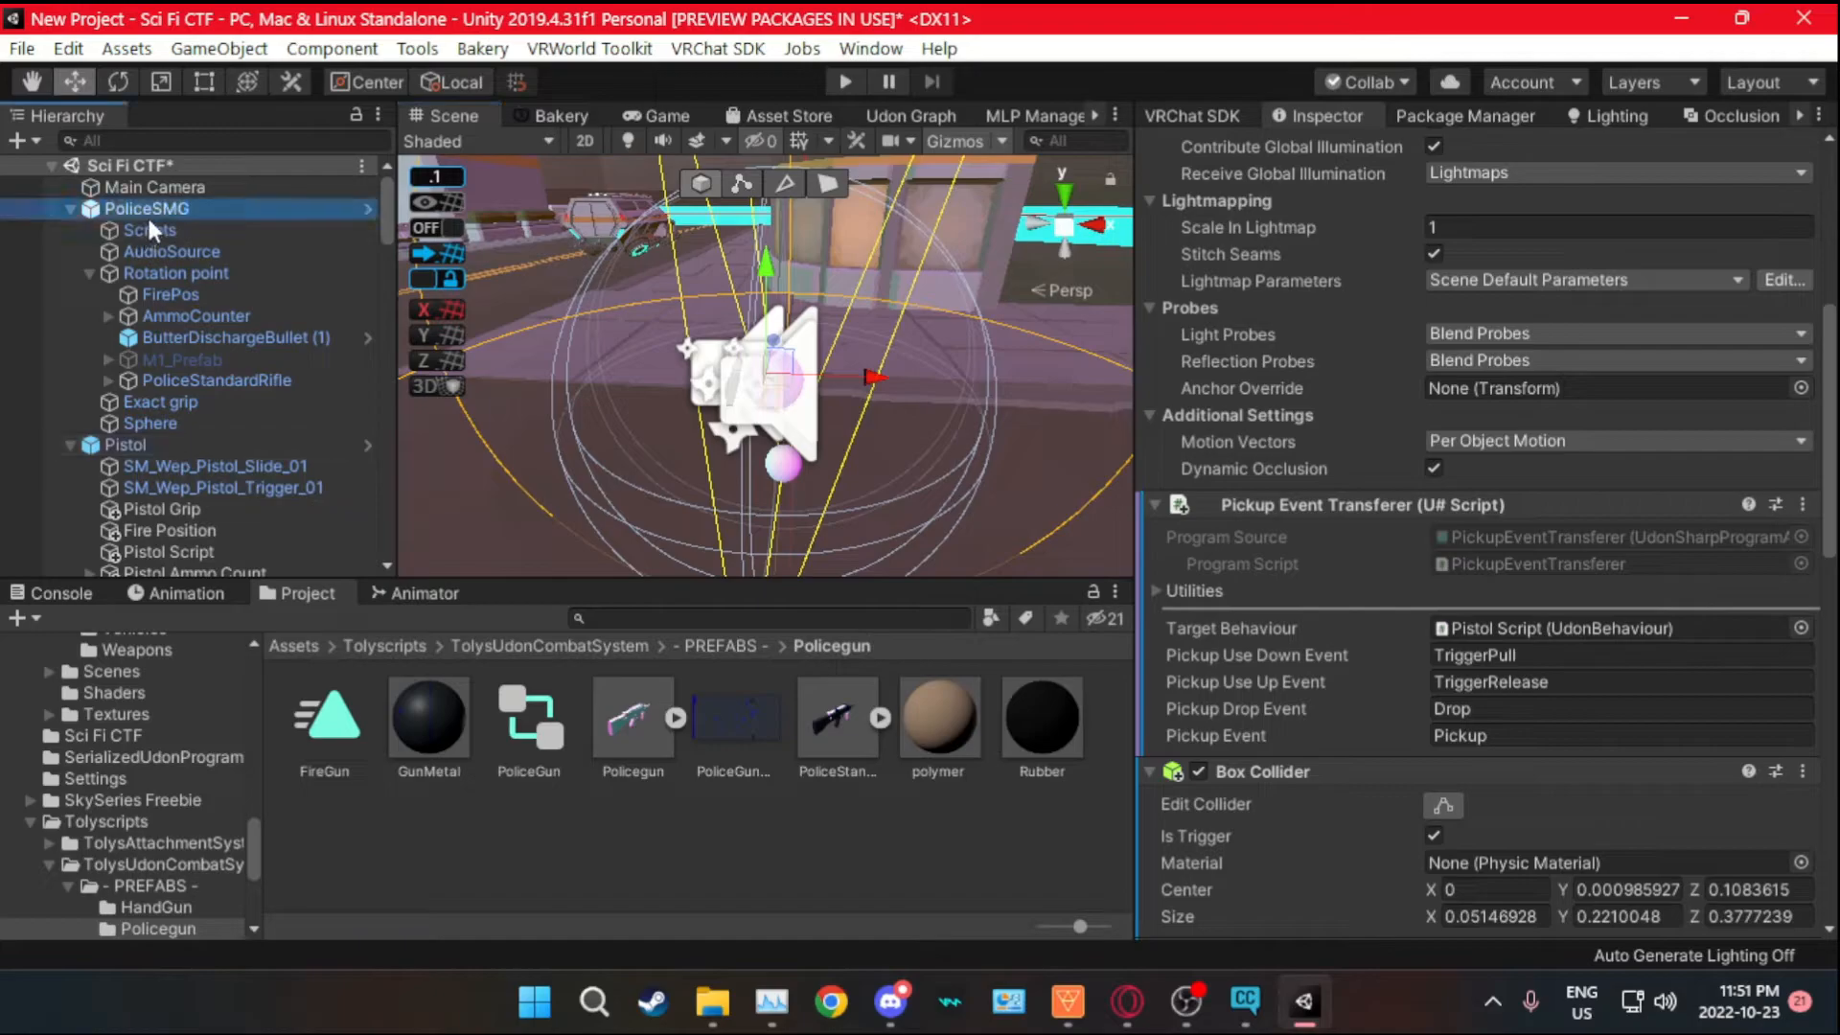
pyautogui.press('Delete')
# - Toggle the Scene view's gizmos and collapse Pistol's children in the hierarchy
pyautogui.click(943, 142)
pyautogui.moveTo(781, 304); pyautogui.dragTo(843, 316, button='right')
pyautogui.click(72, 209)
pyautogui.press('a')
# - Run the scene, equip the pistol and fire it at the nearby building to test shooting and its ammo counter
pyautogui.click(855, 88)
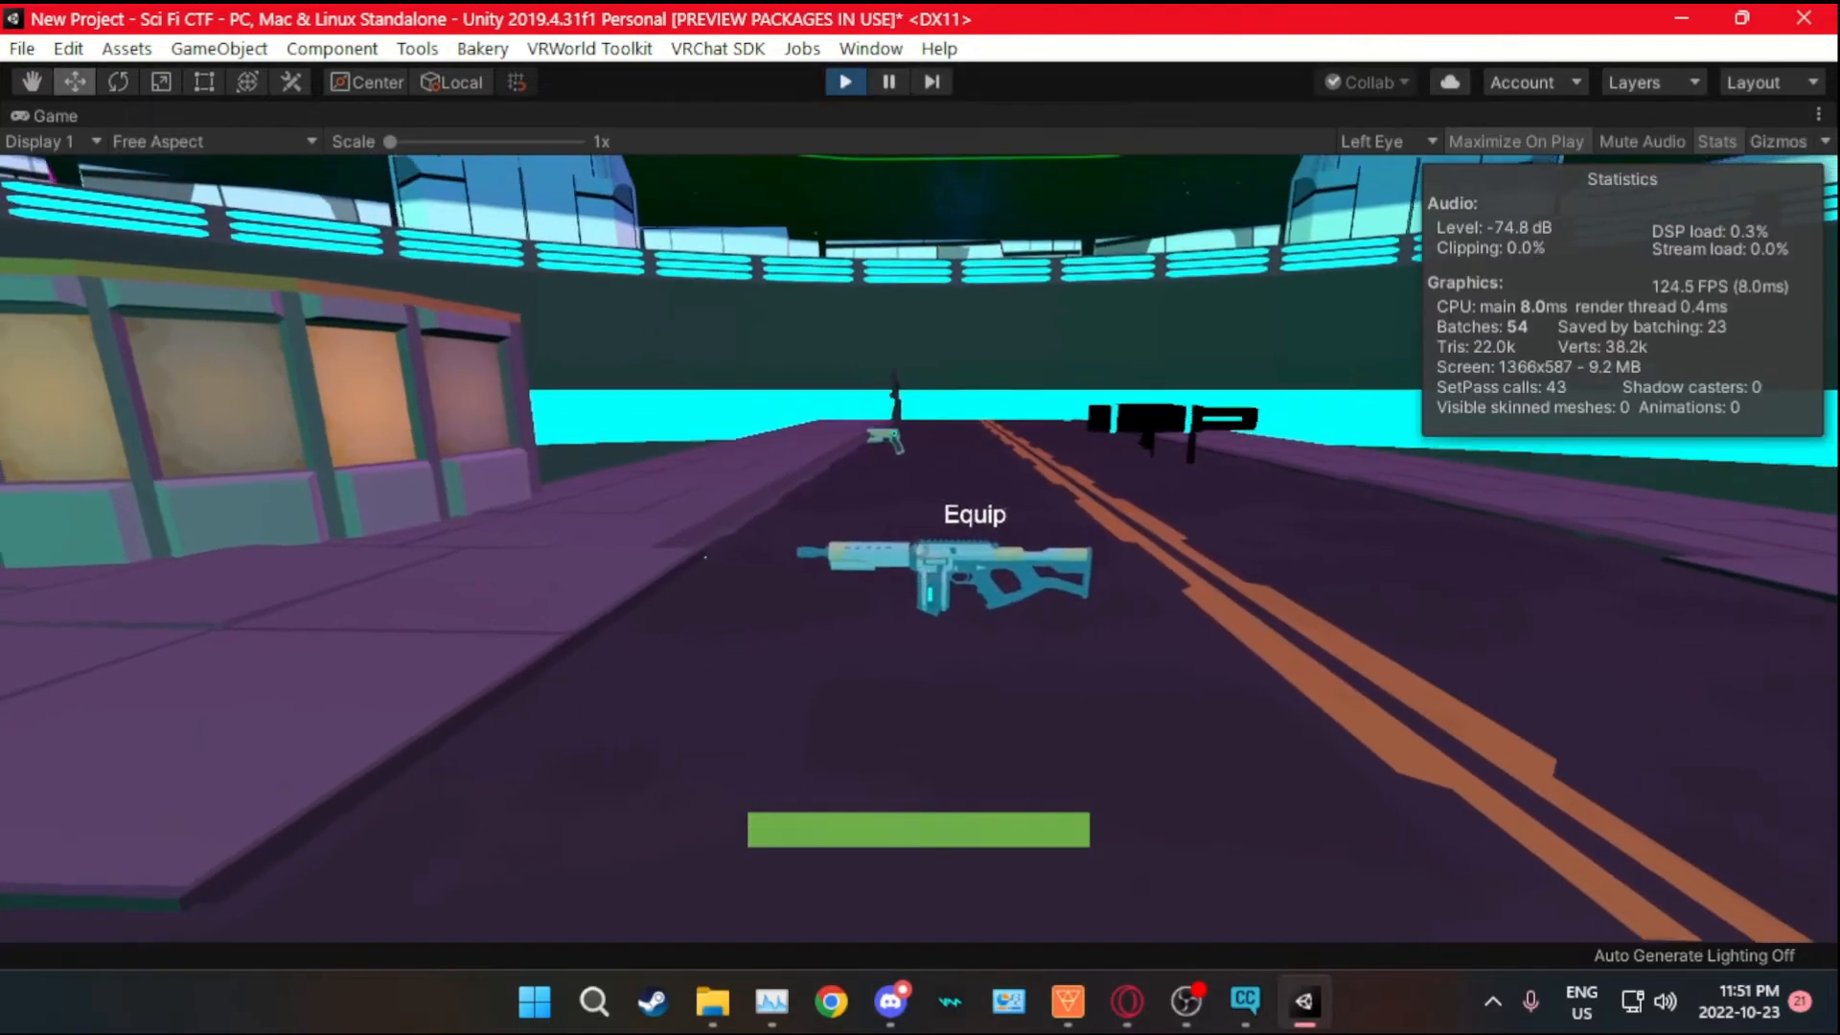
pyautogui.press('w')
pyautogui.click(918, 549)
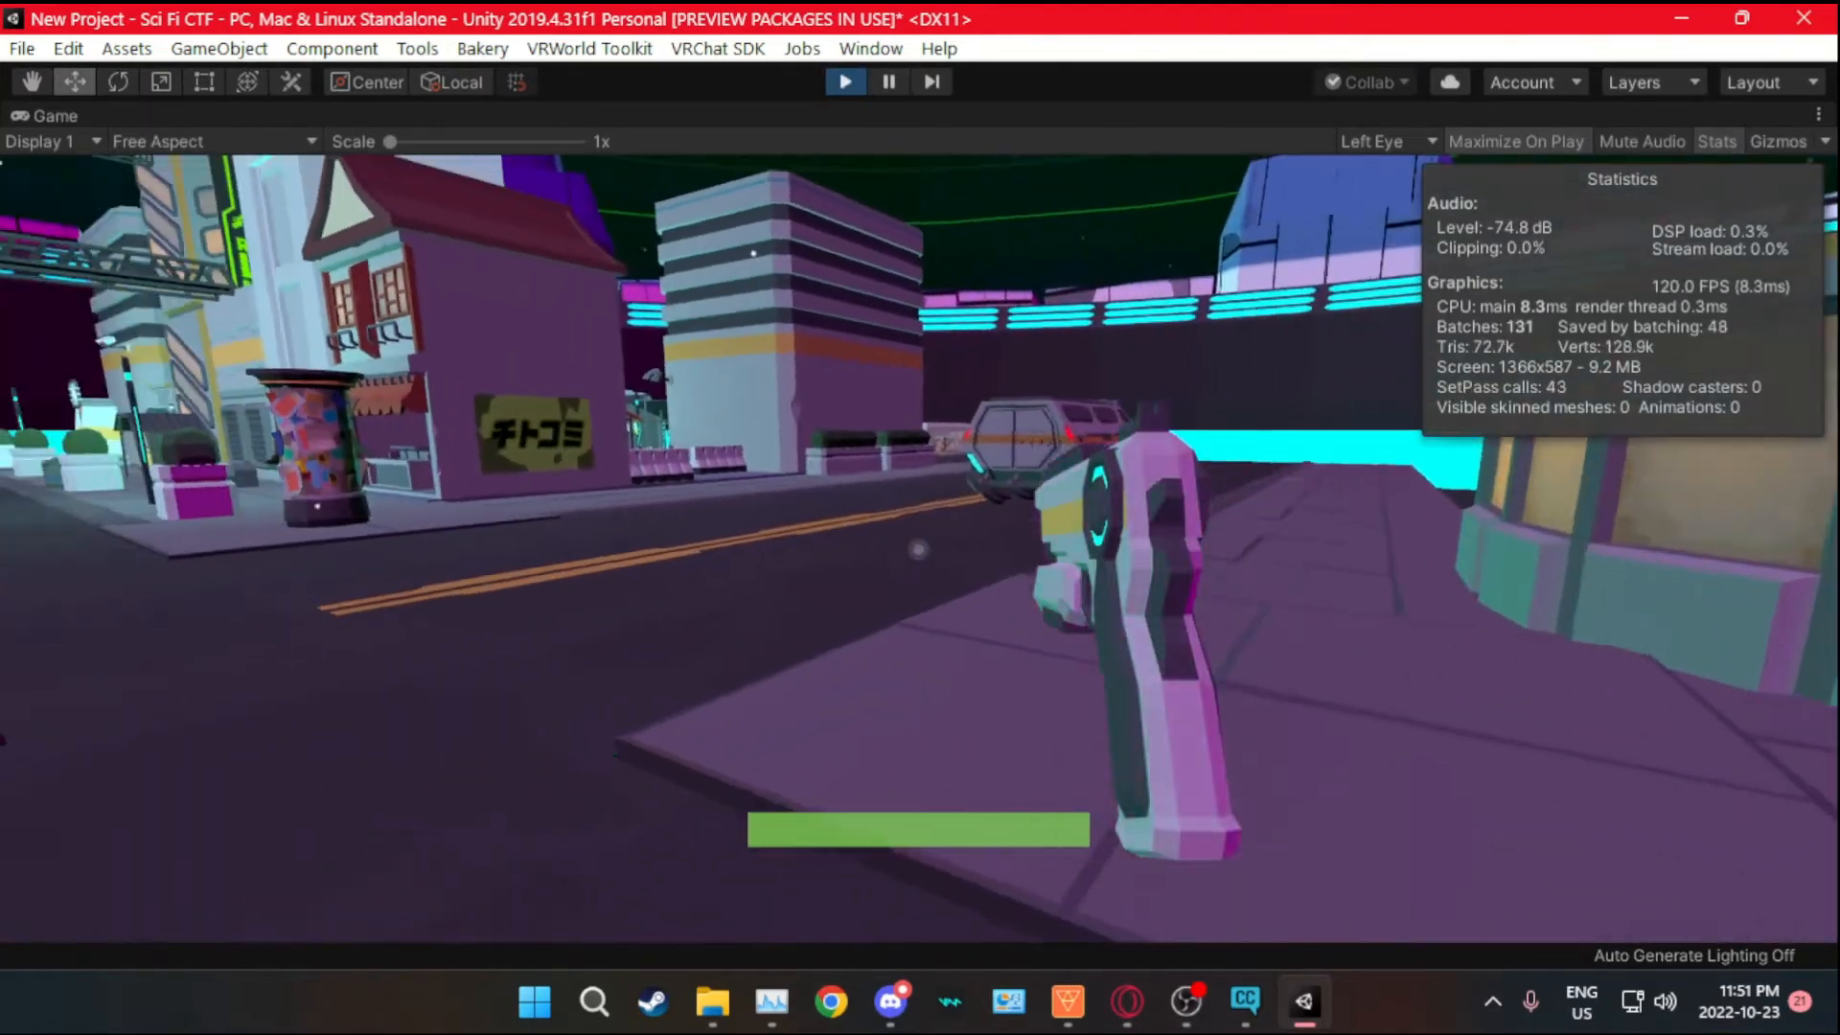
pyautogui.click(918, 549)
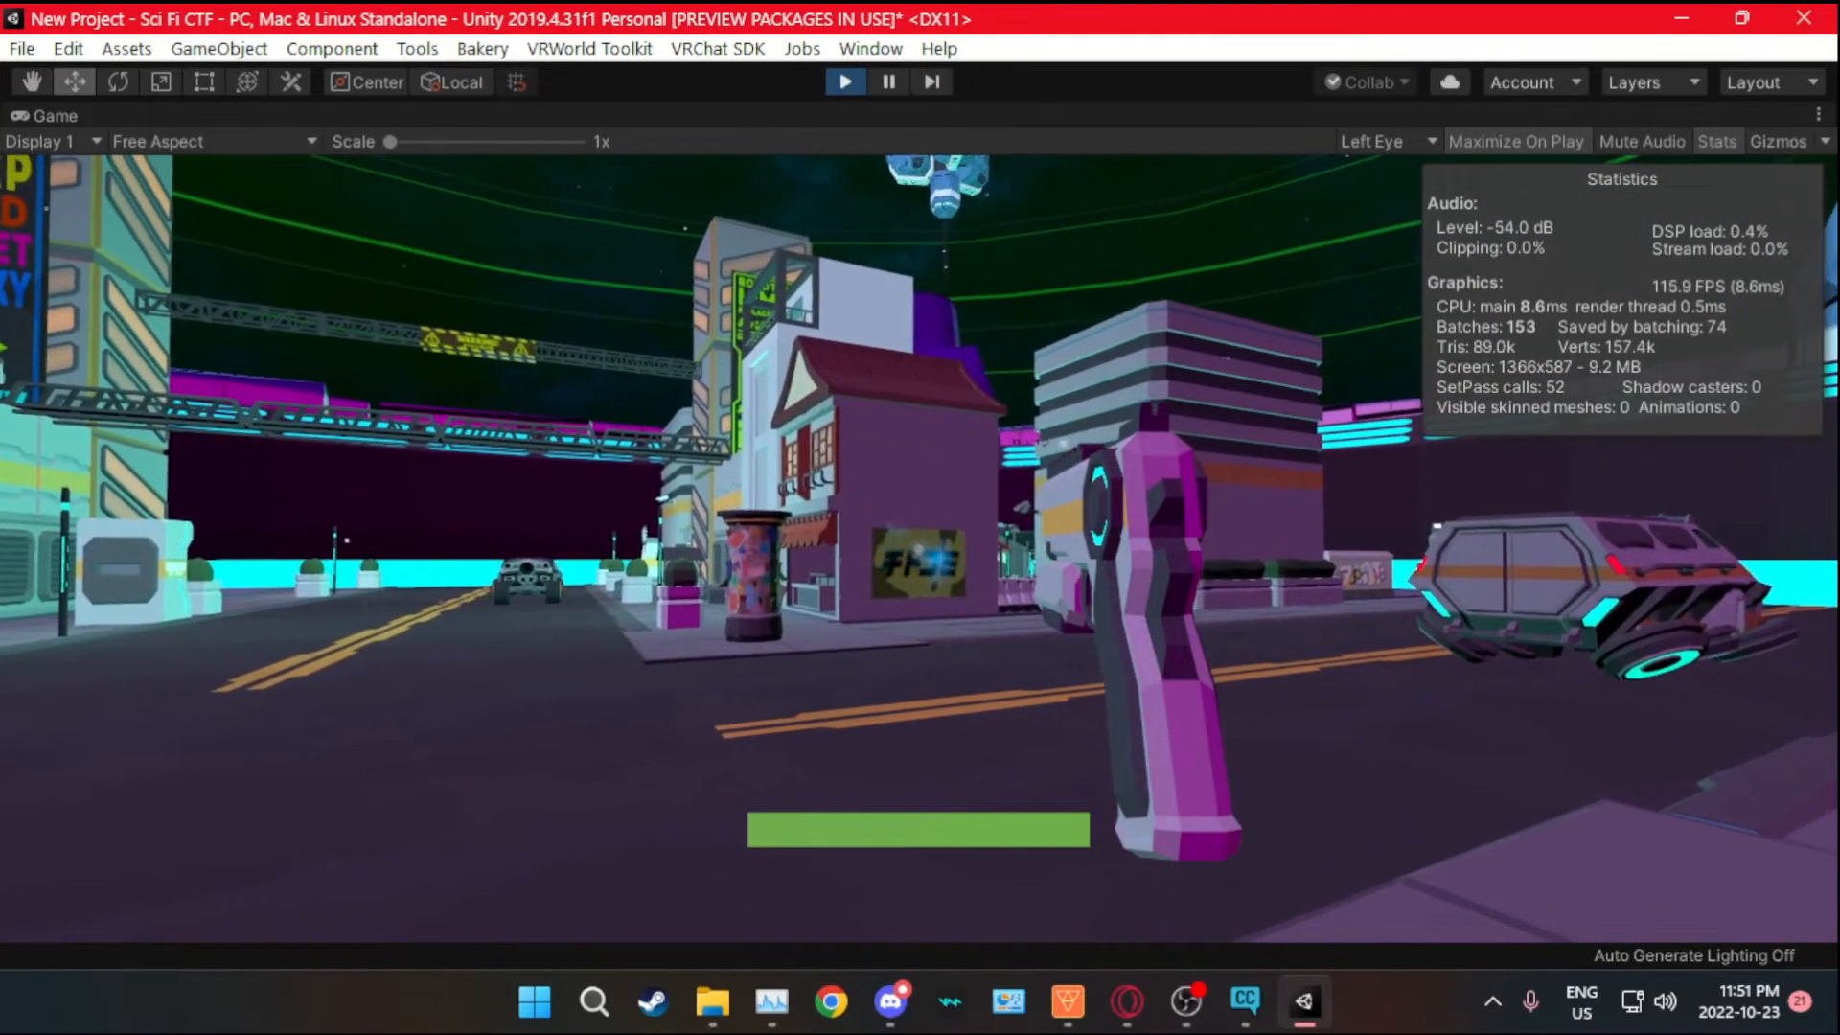
pyautogui.click(918, 549)
pyautogui.press('w')
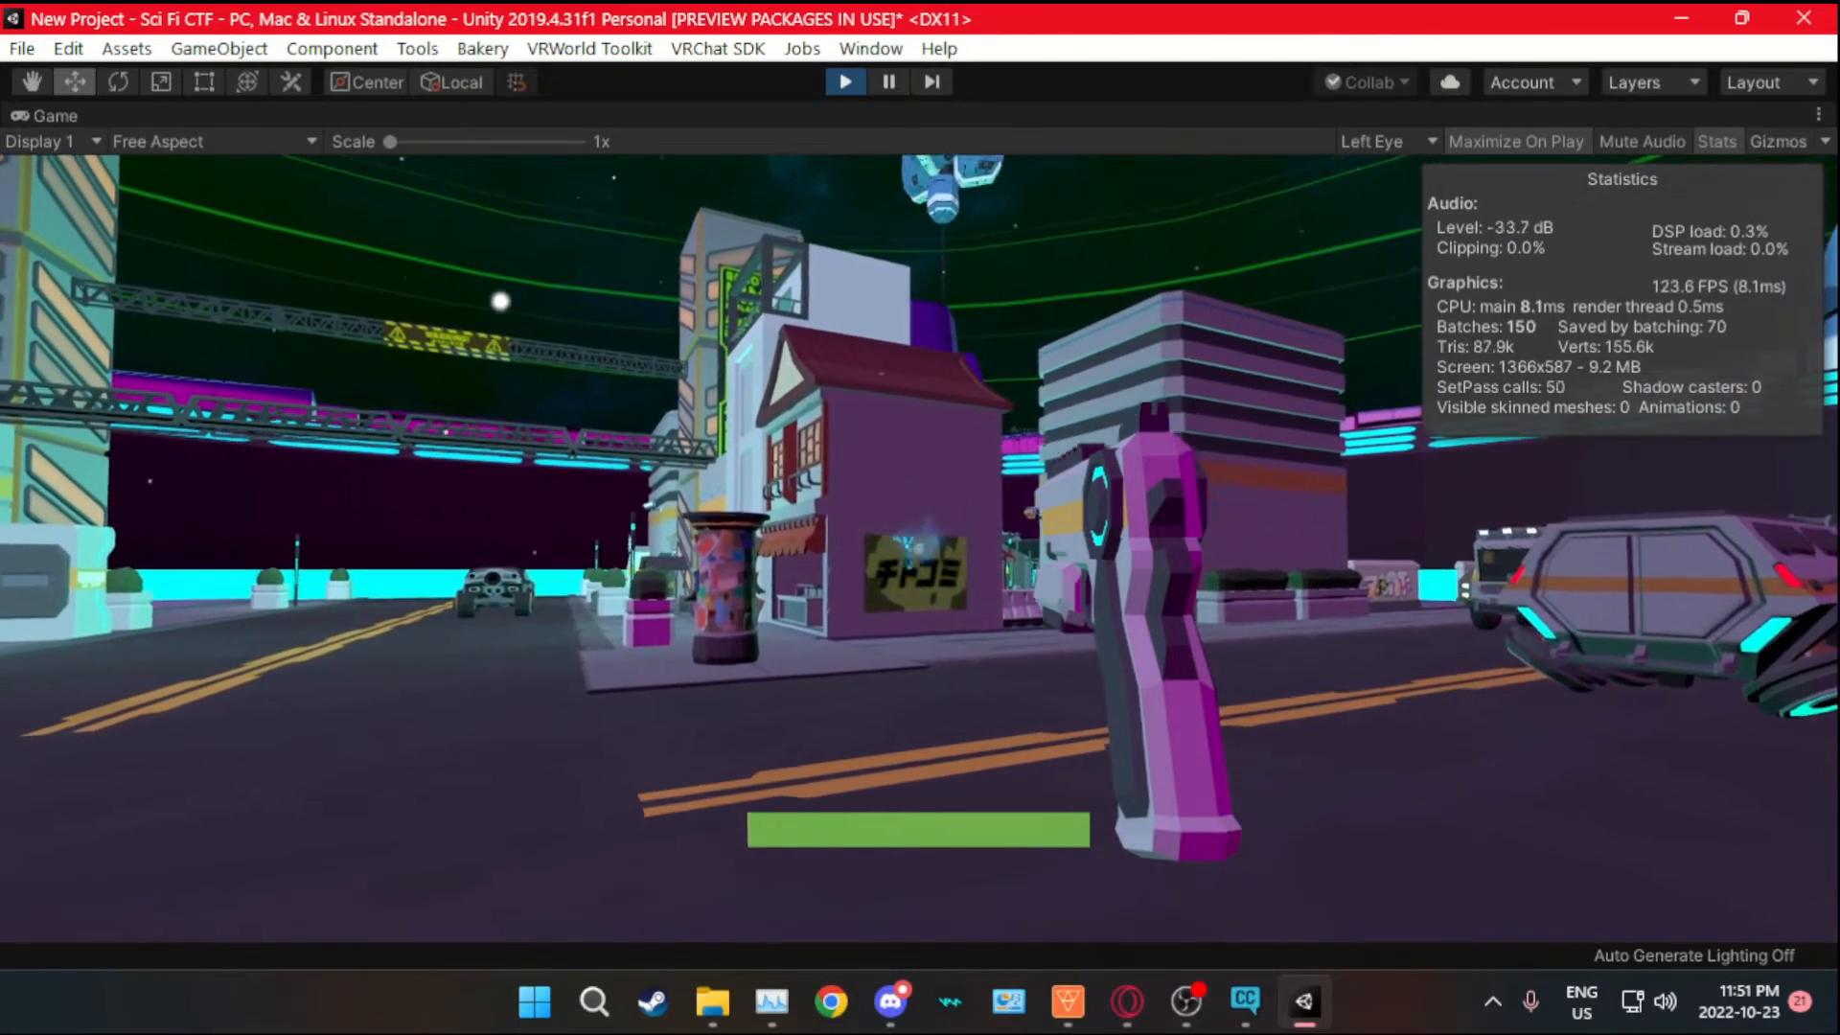
pyautogui.click(918, 550)
pyautogui.click(919, 549)
pyautogui.press('w')
pyautogui.click(918, 549)
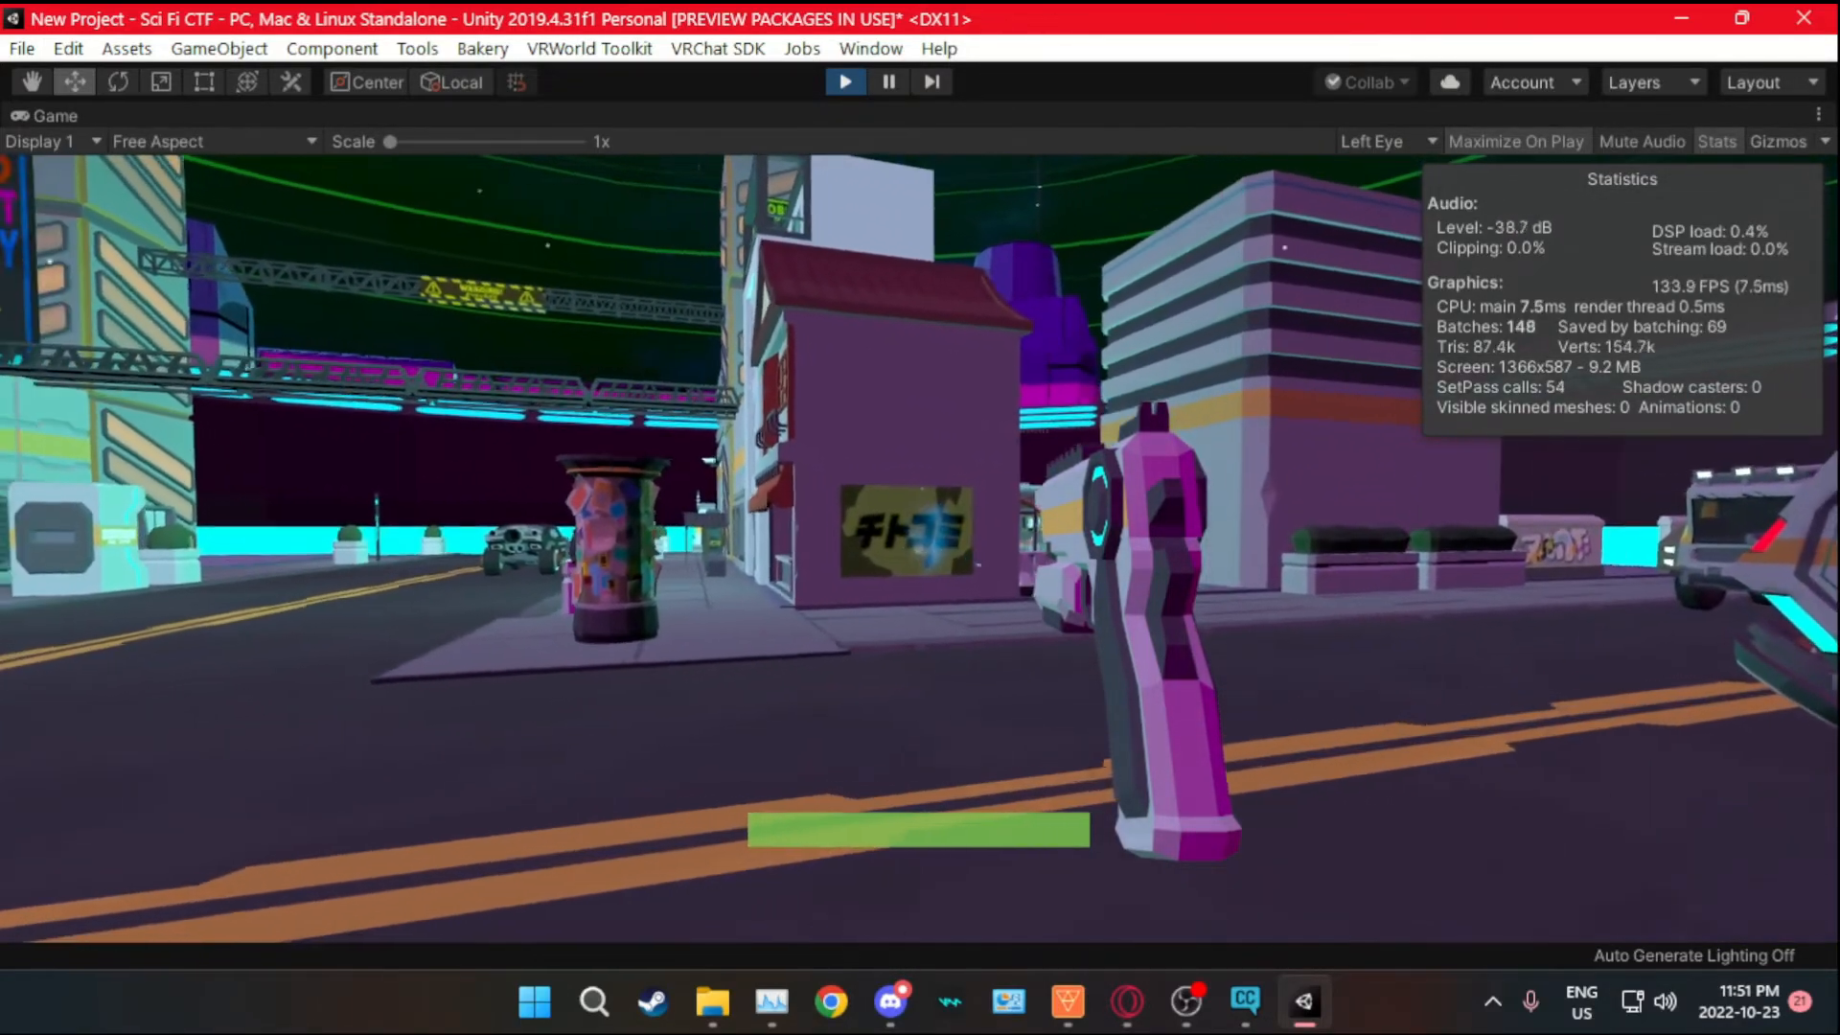
pyautogui.click(918, 549)
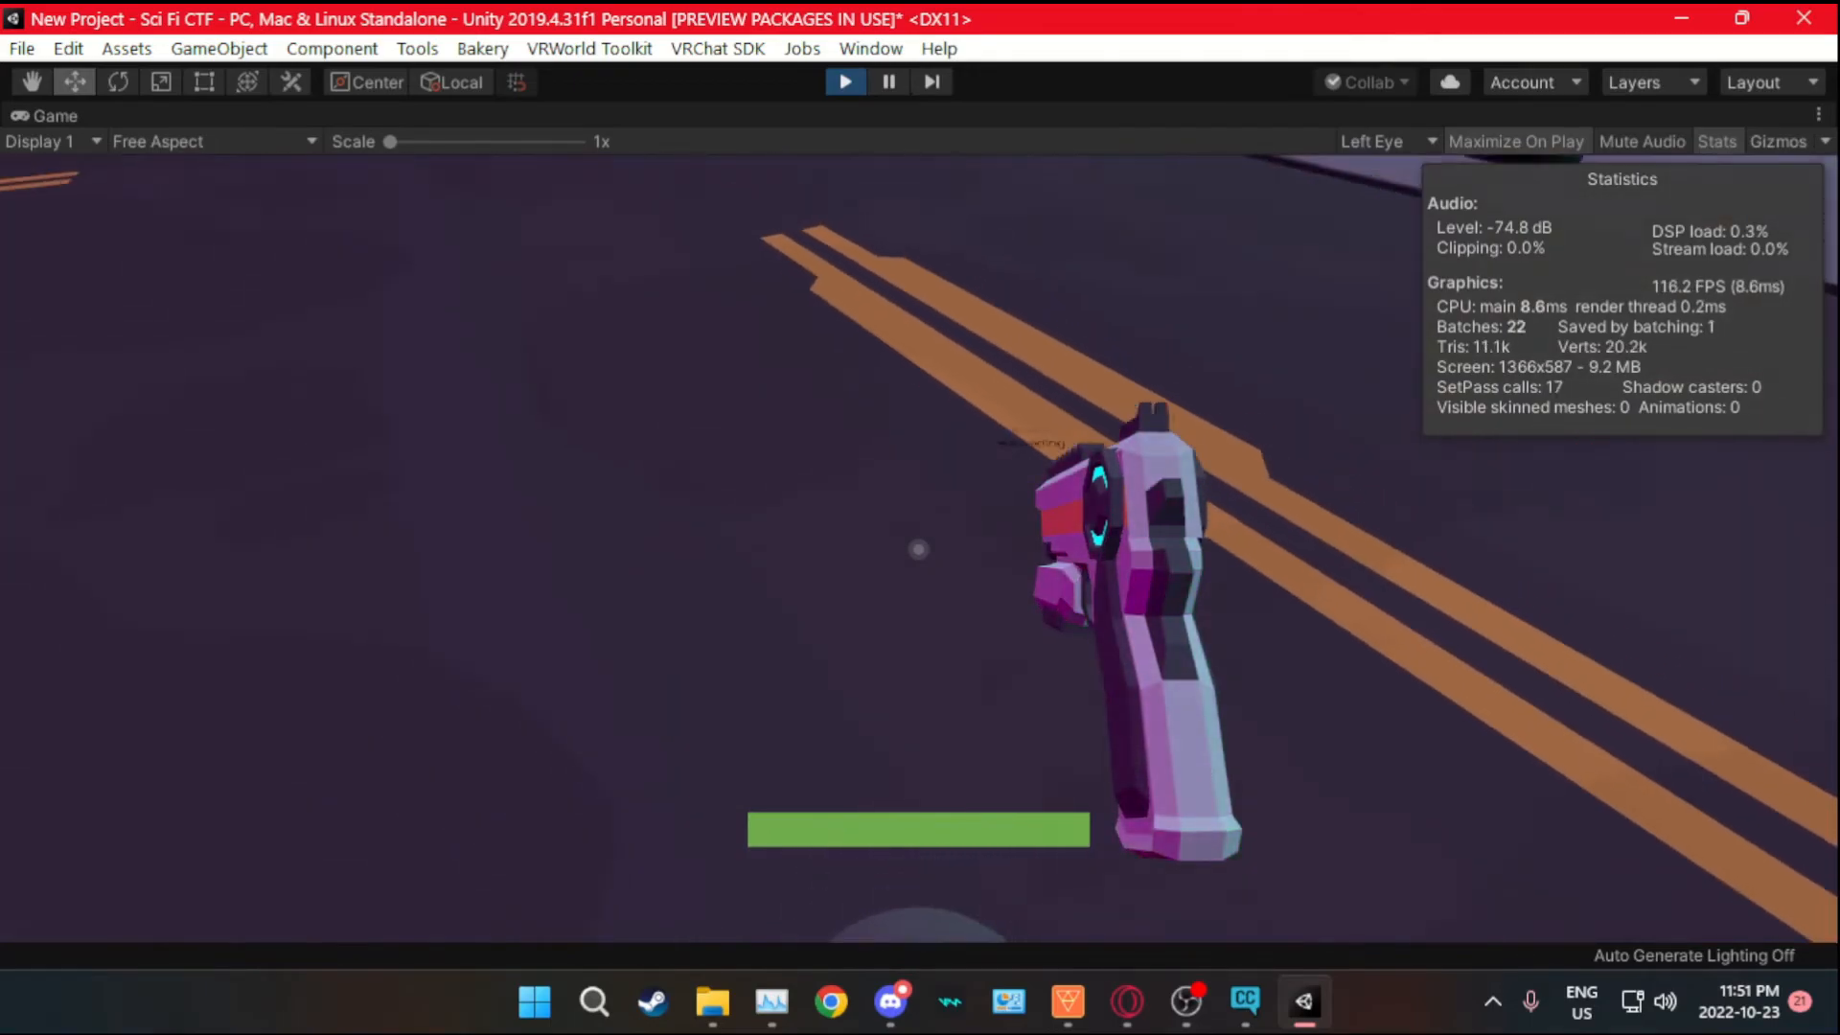
pyautogui.press('w')
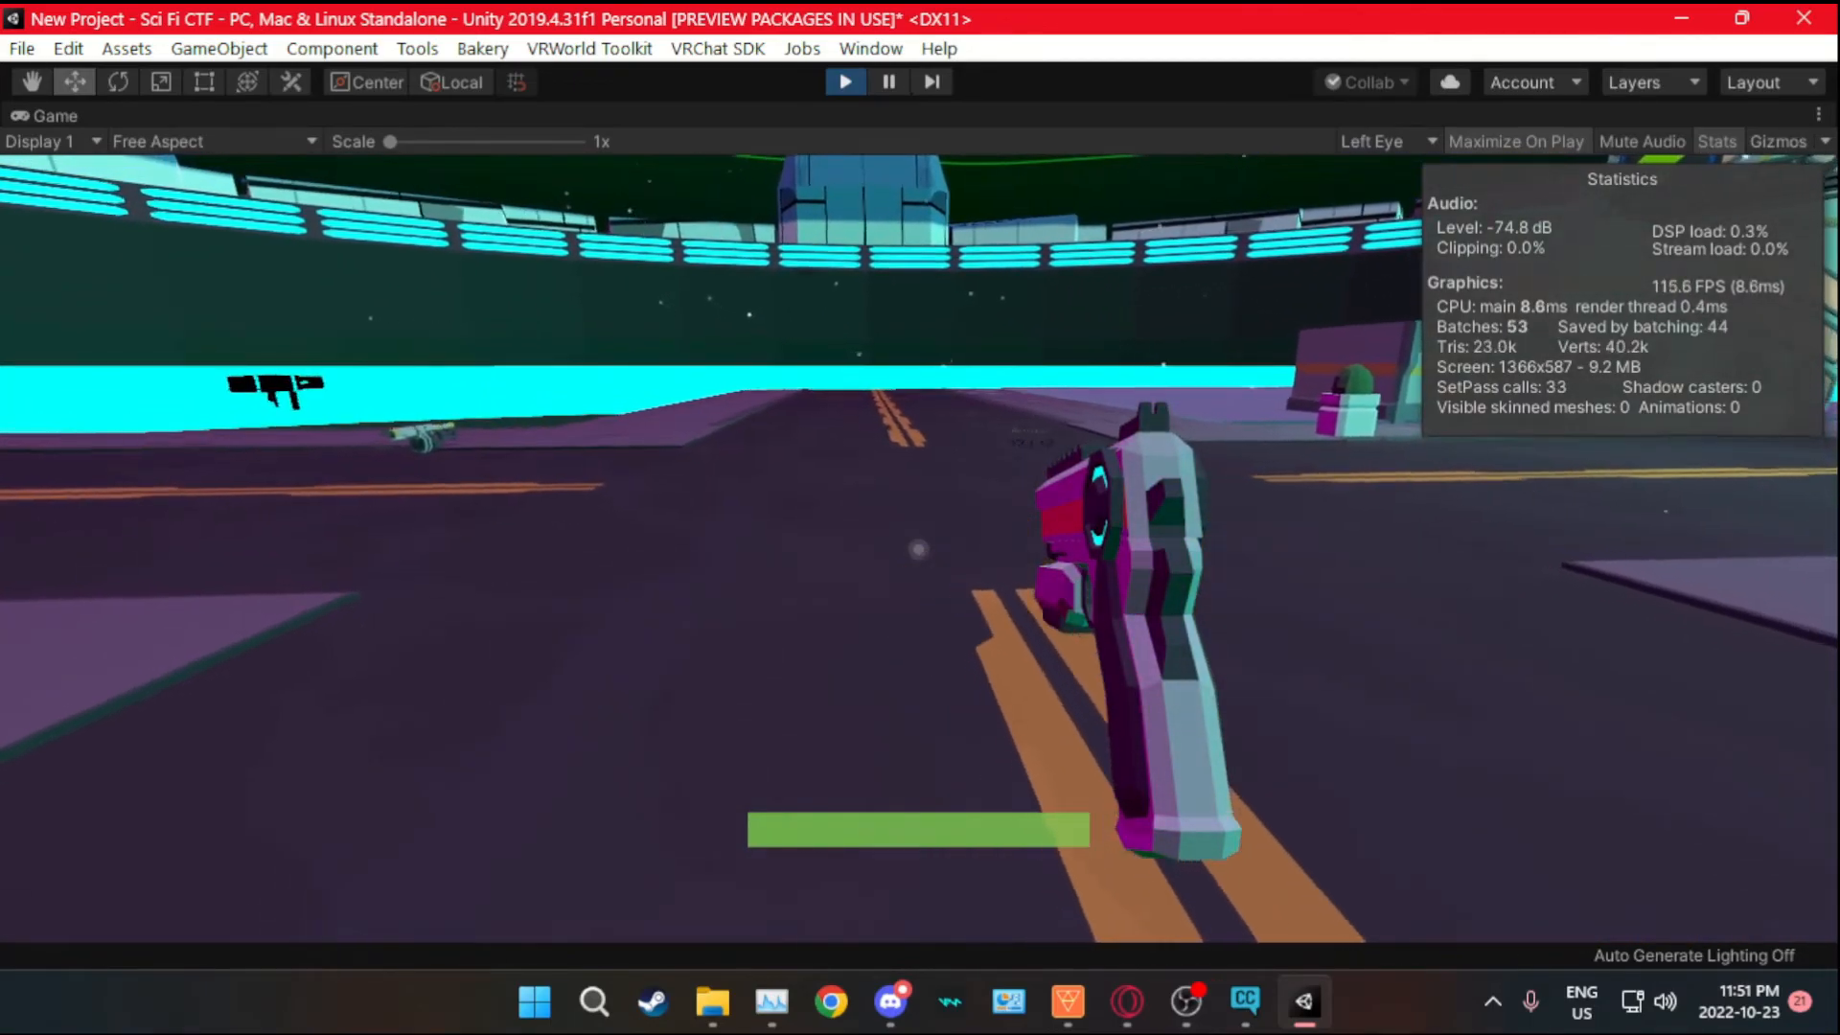
# - Spawn a remote player from the VRChat Client Simulator menu and return to the running scene
pyautogui.press('Escape')
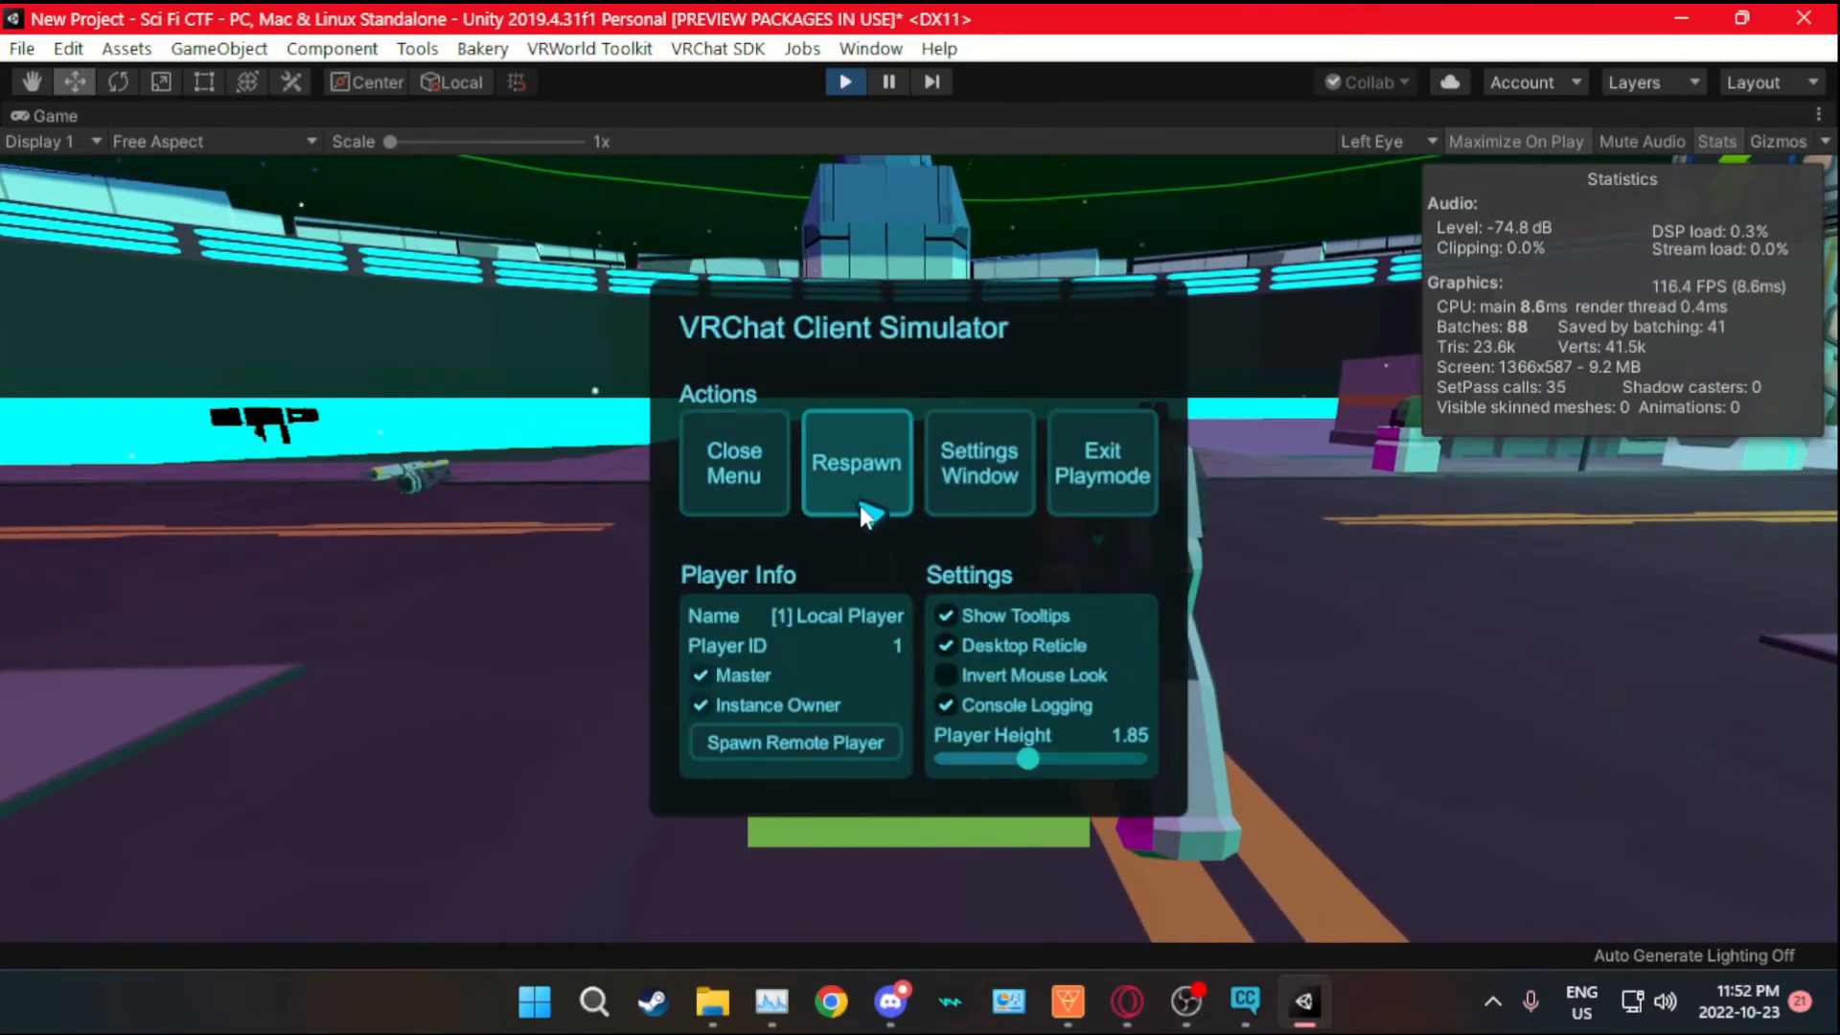
pyautogui.click(774, 753)
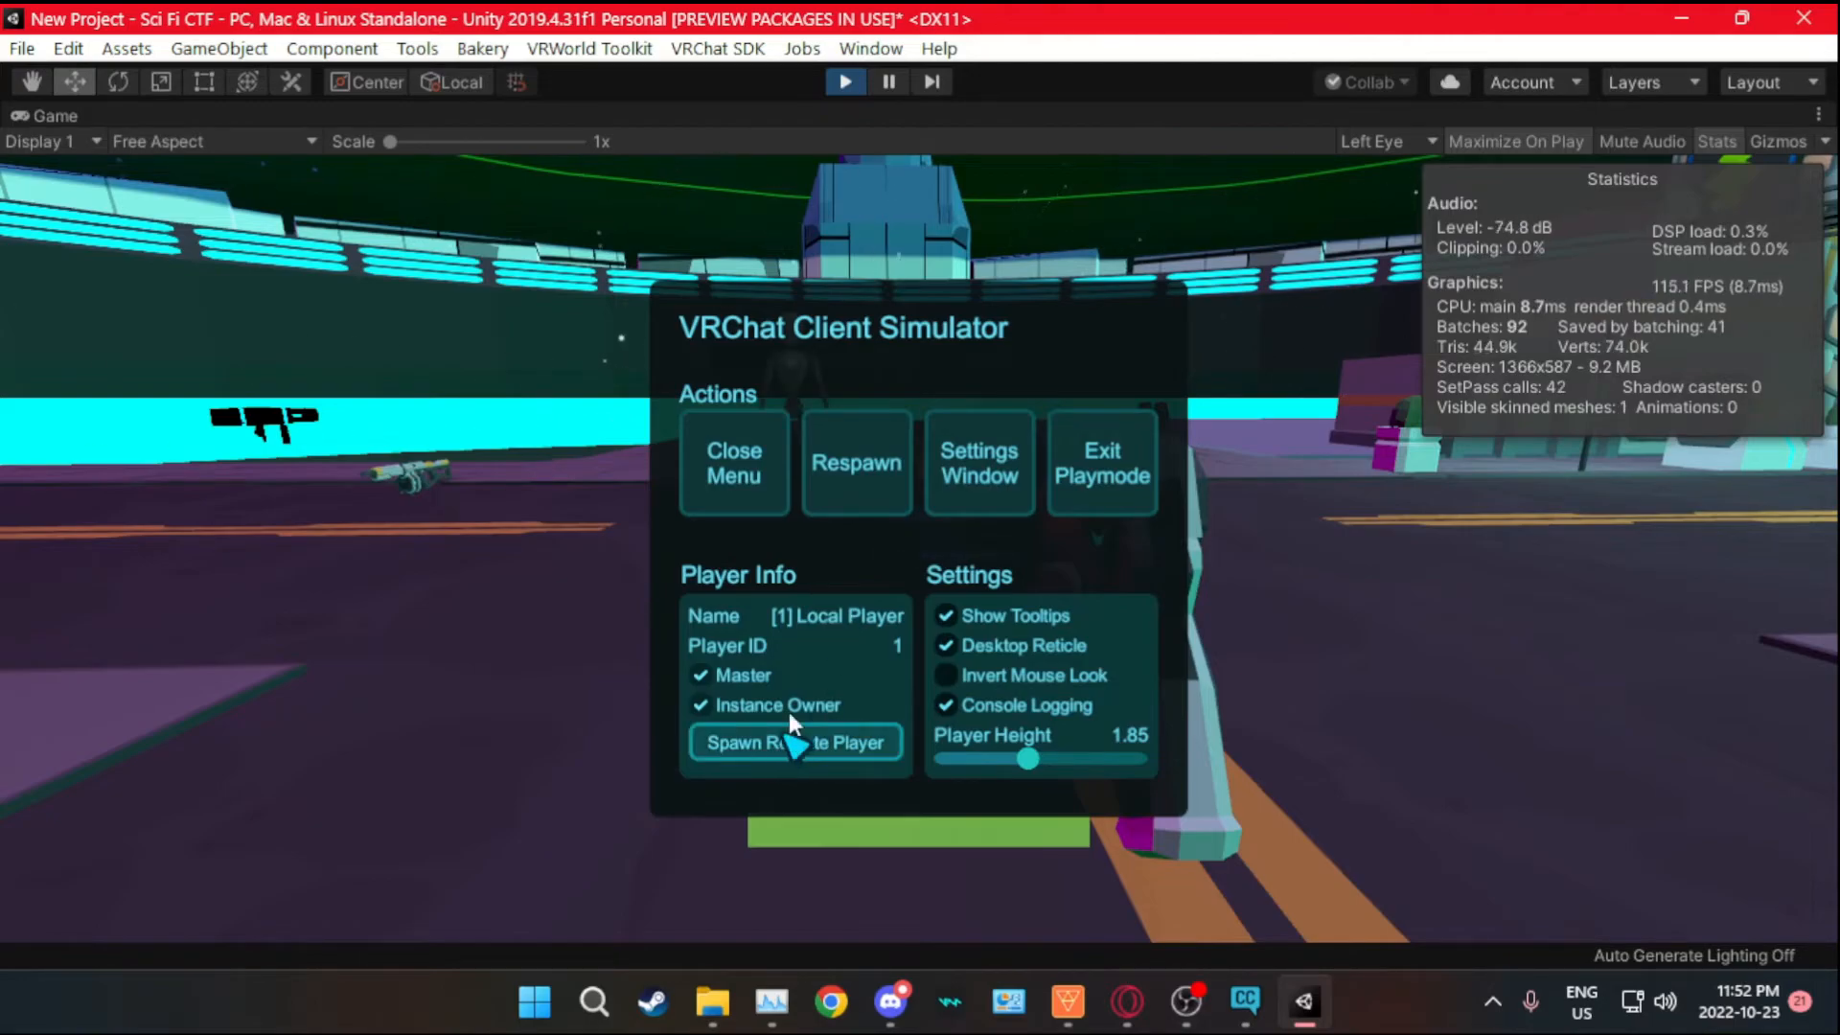
pyautogui.click(745, 499)
# - Fire the pistol repeatedly at the remote player and the road to test its hit effects, and reopen the simulator menu
pyautogui.press('w')
pyautogui.click(918, 549)
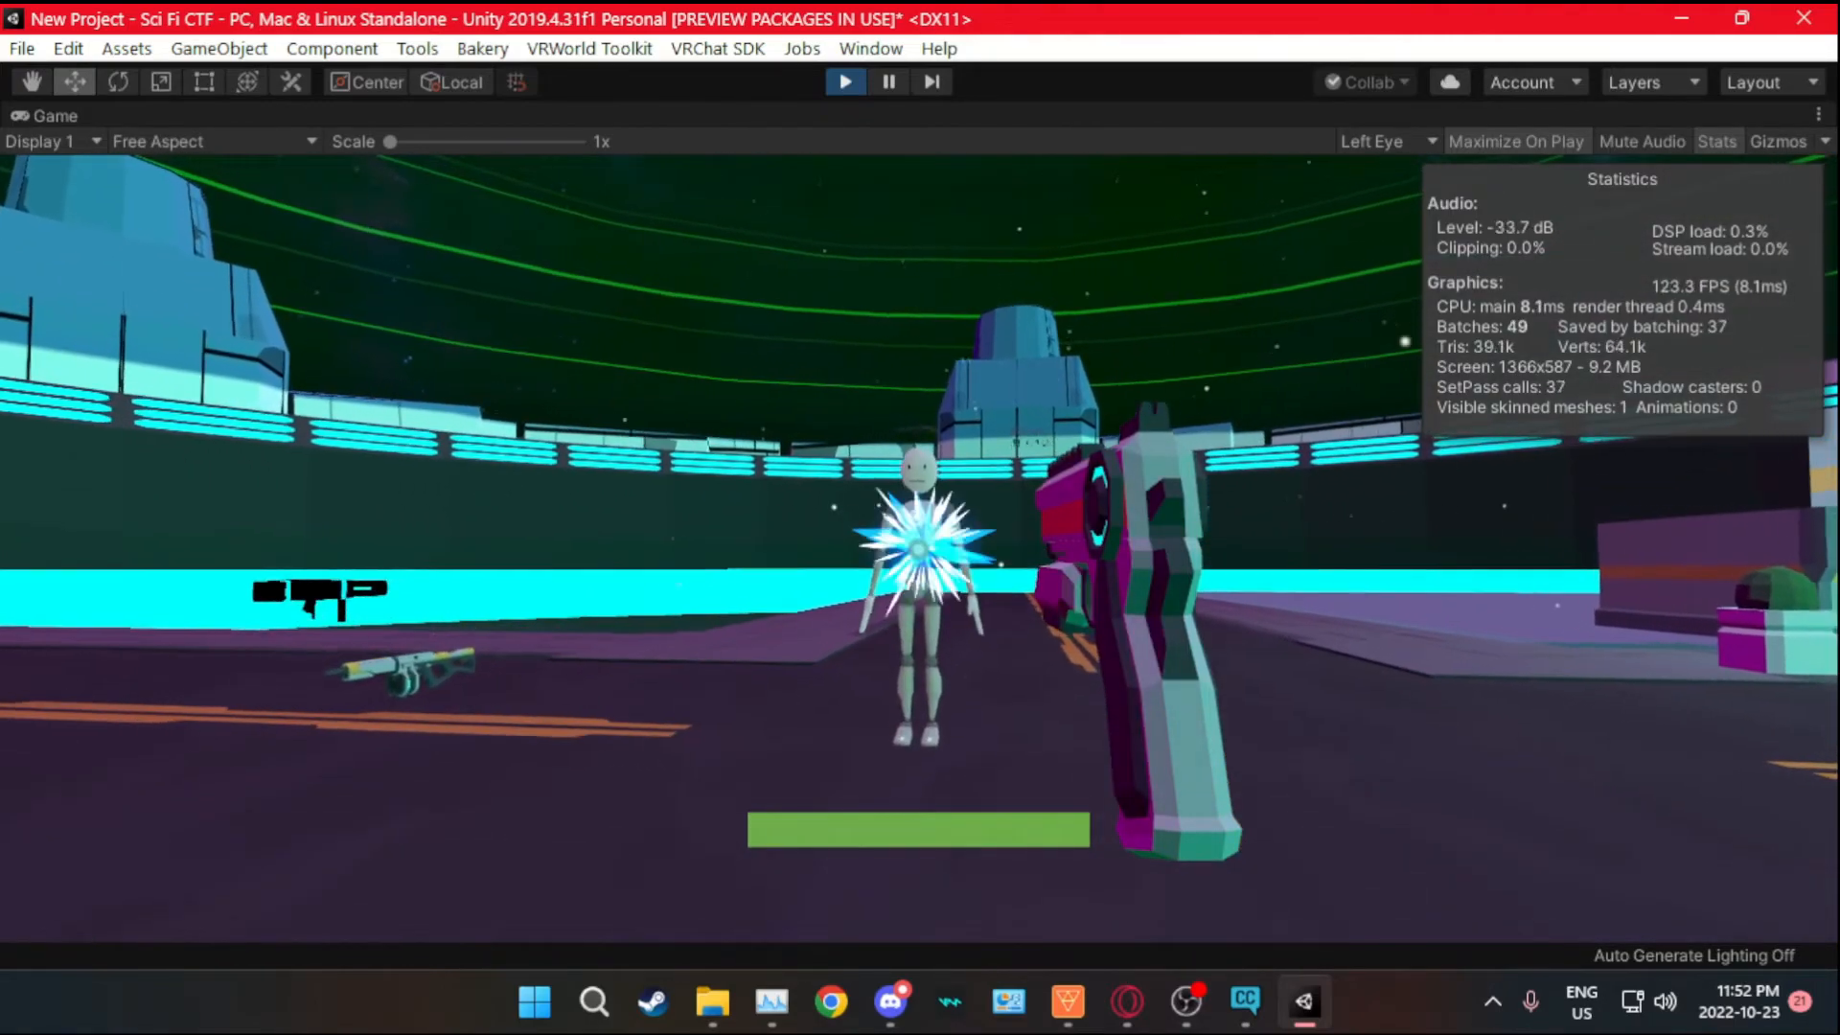
pyautogui.click(918, 549)
pyautogui.click(918, 549)
pyautogui.click(918, 550)
pyautogui.click(918, 549)
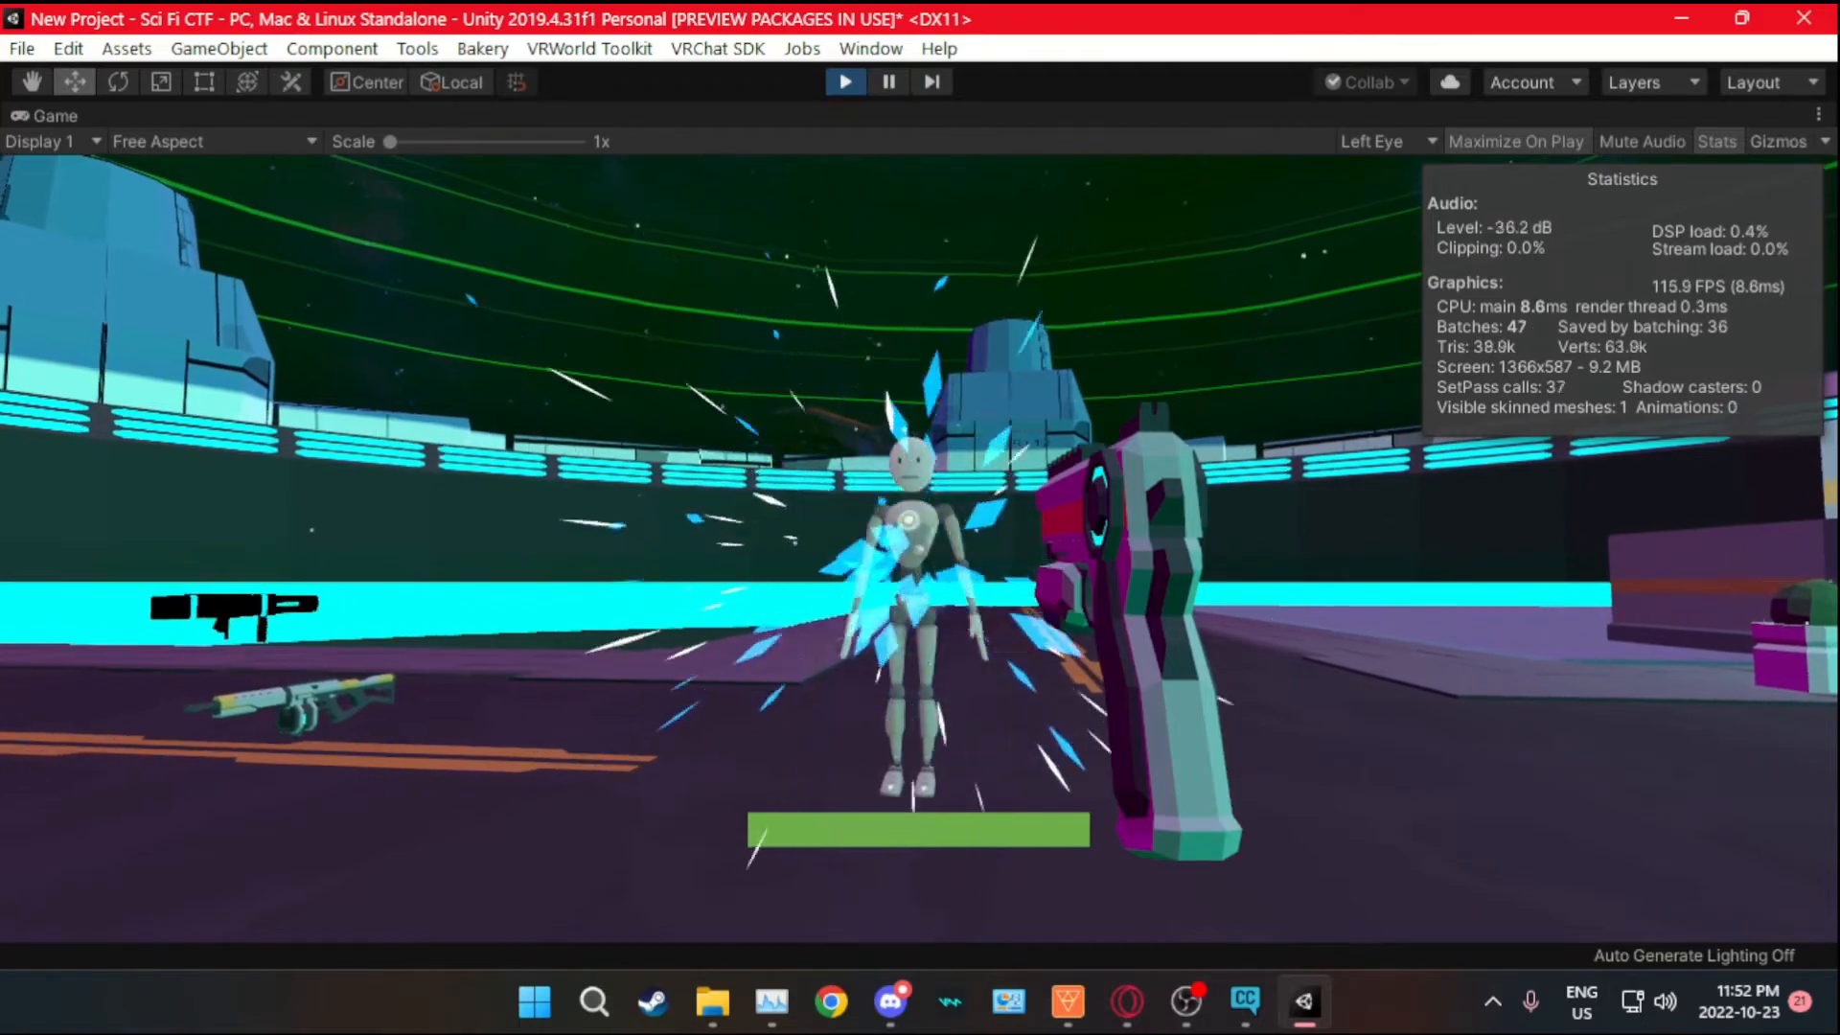
pyautogui.click(918, 549)
pyautogui.press('s')
pyautogui.click(918, 549)
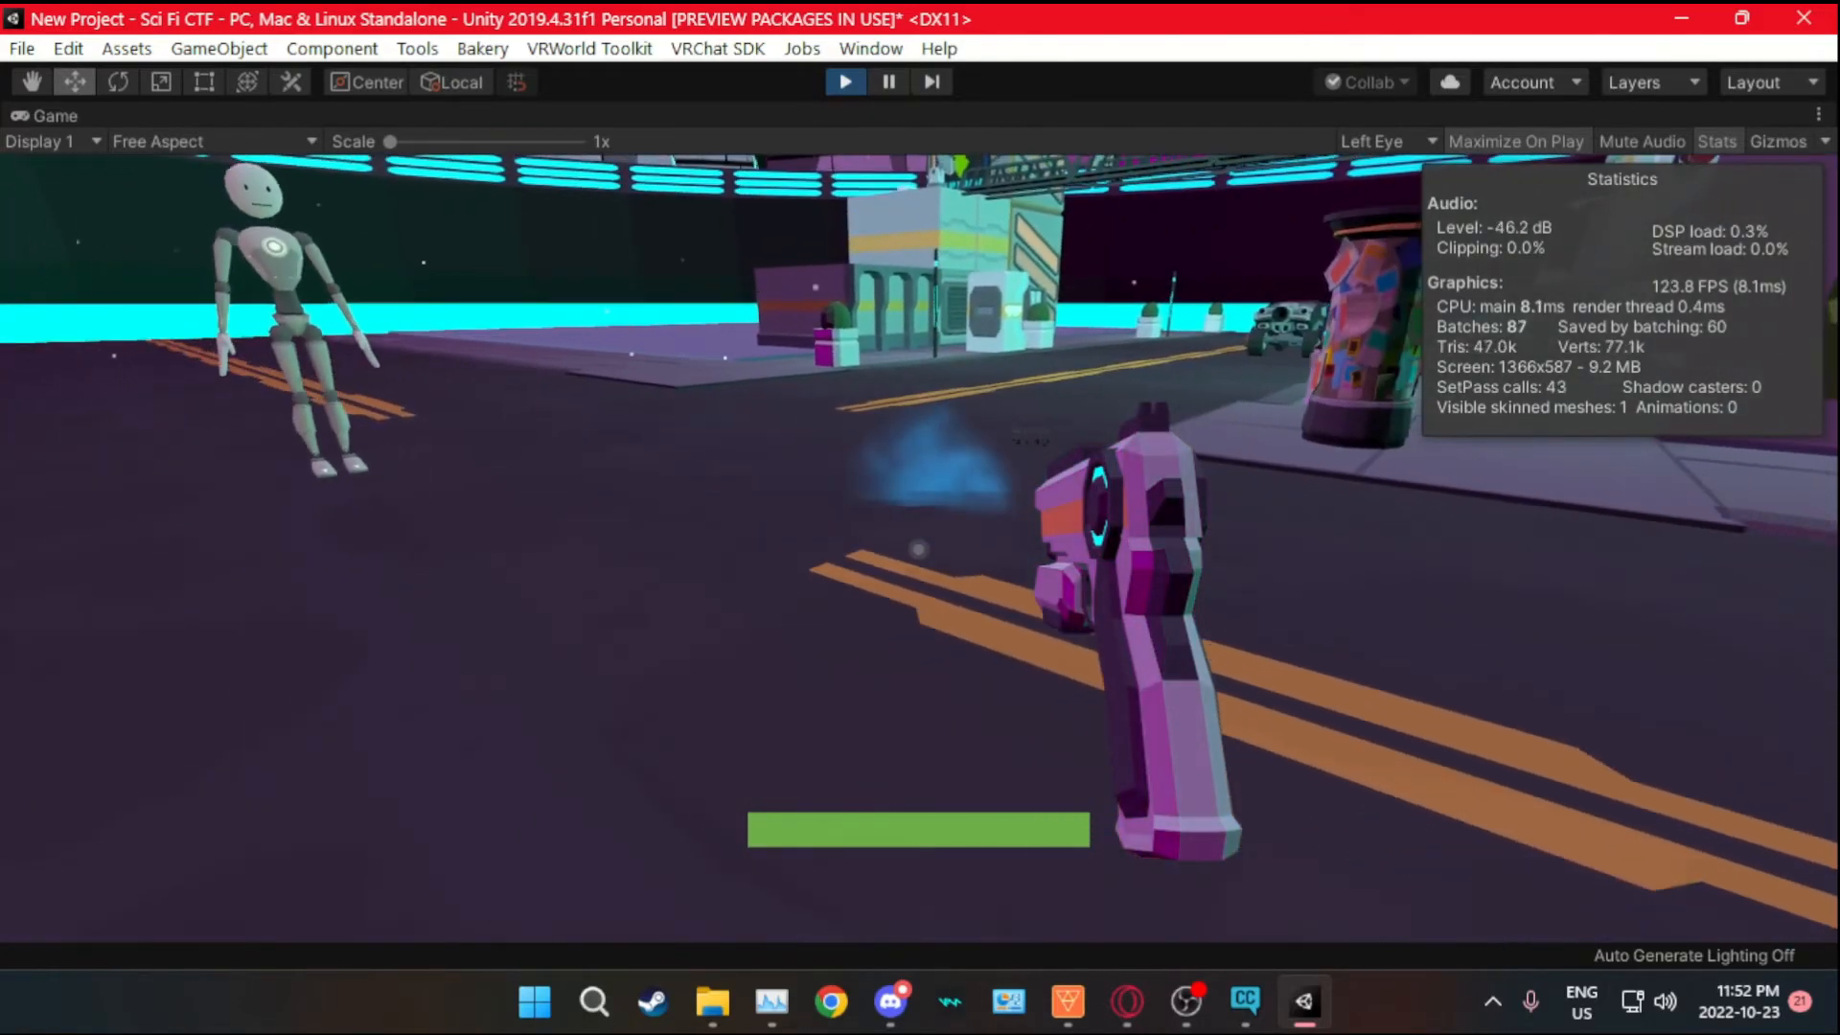
pyautogui.click(918, 549)
pyautogui.click(919, 549)
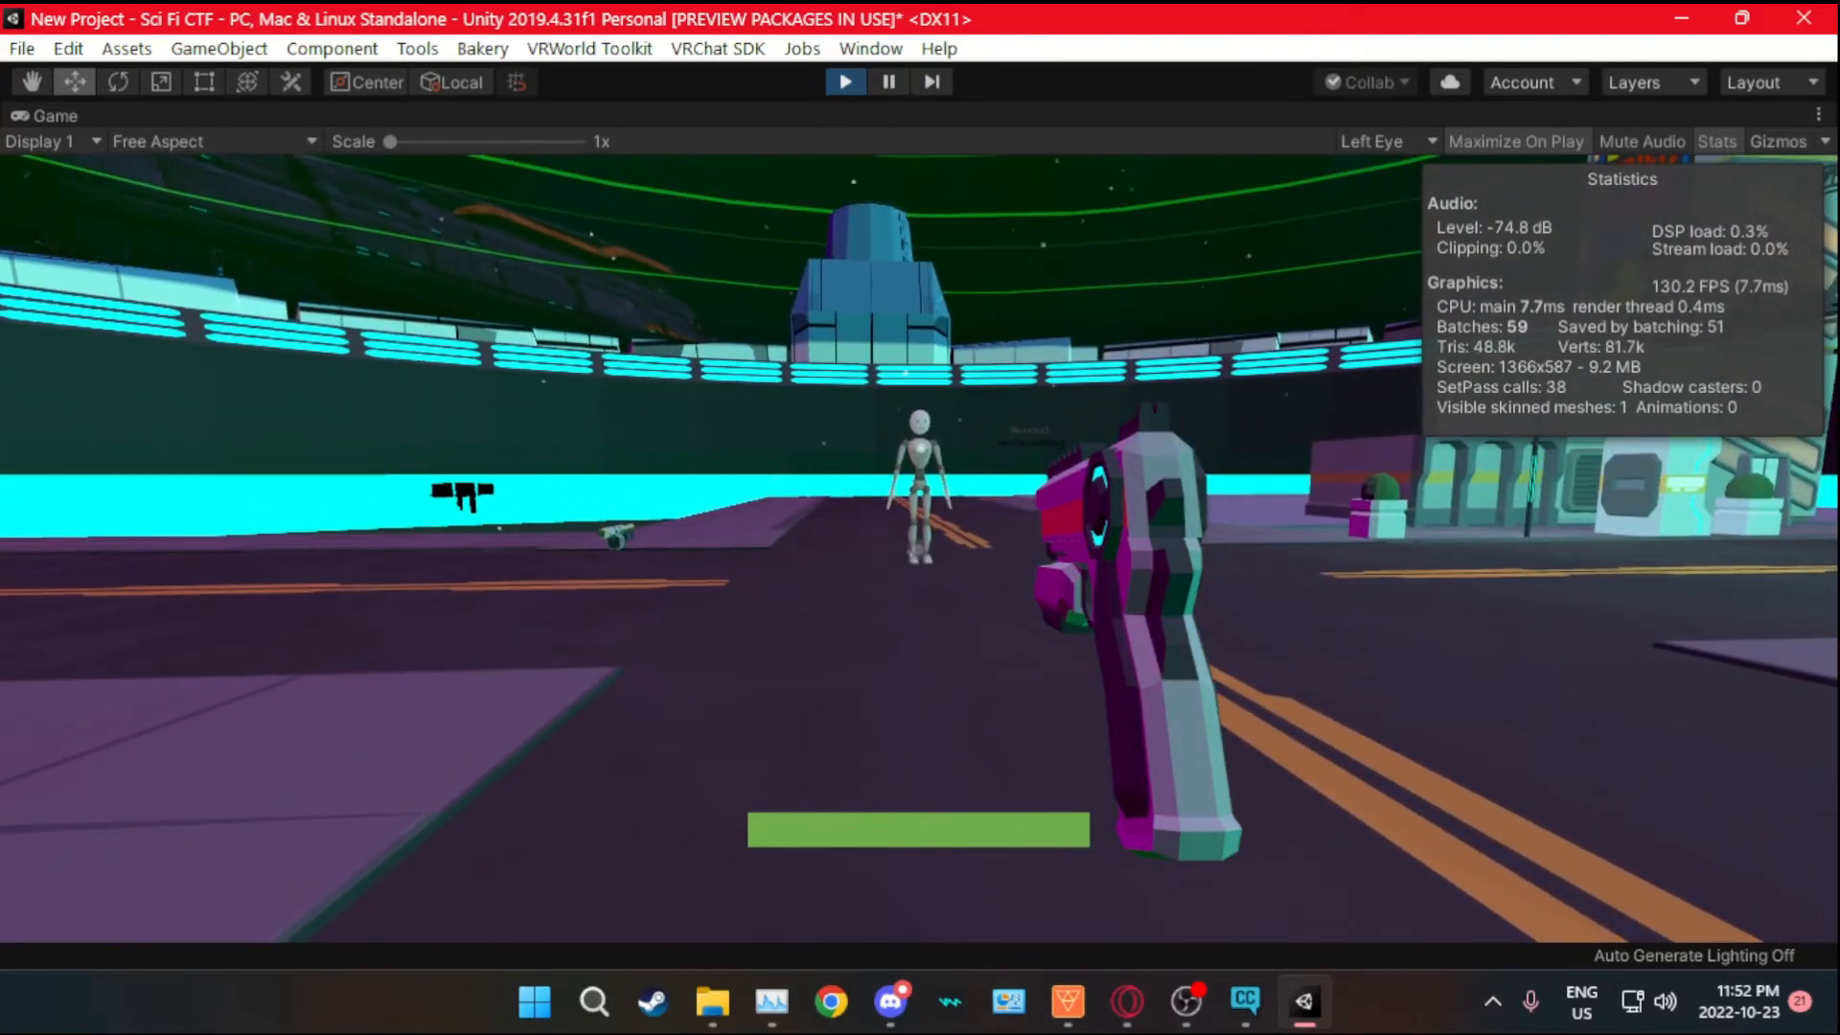
pyautogui.press('Escape')
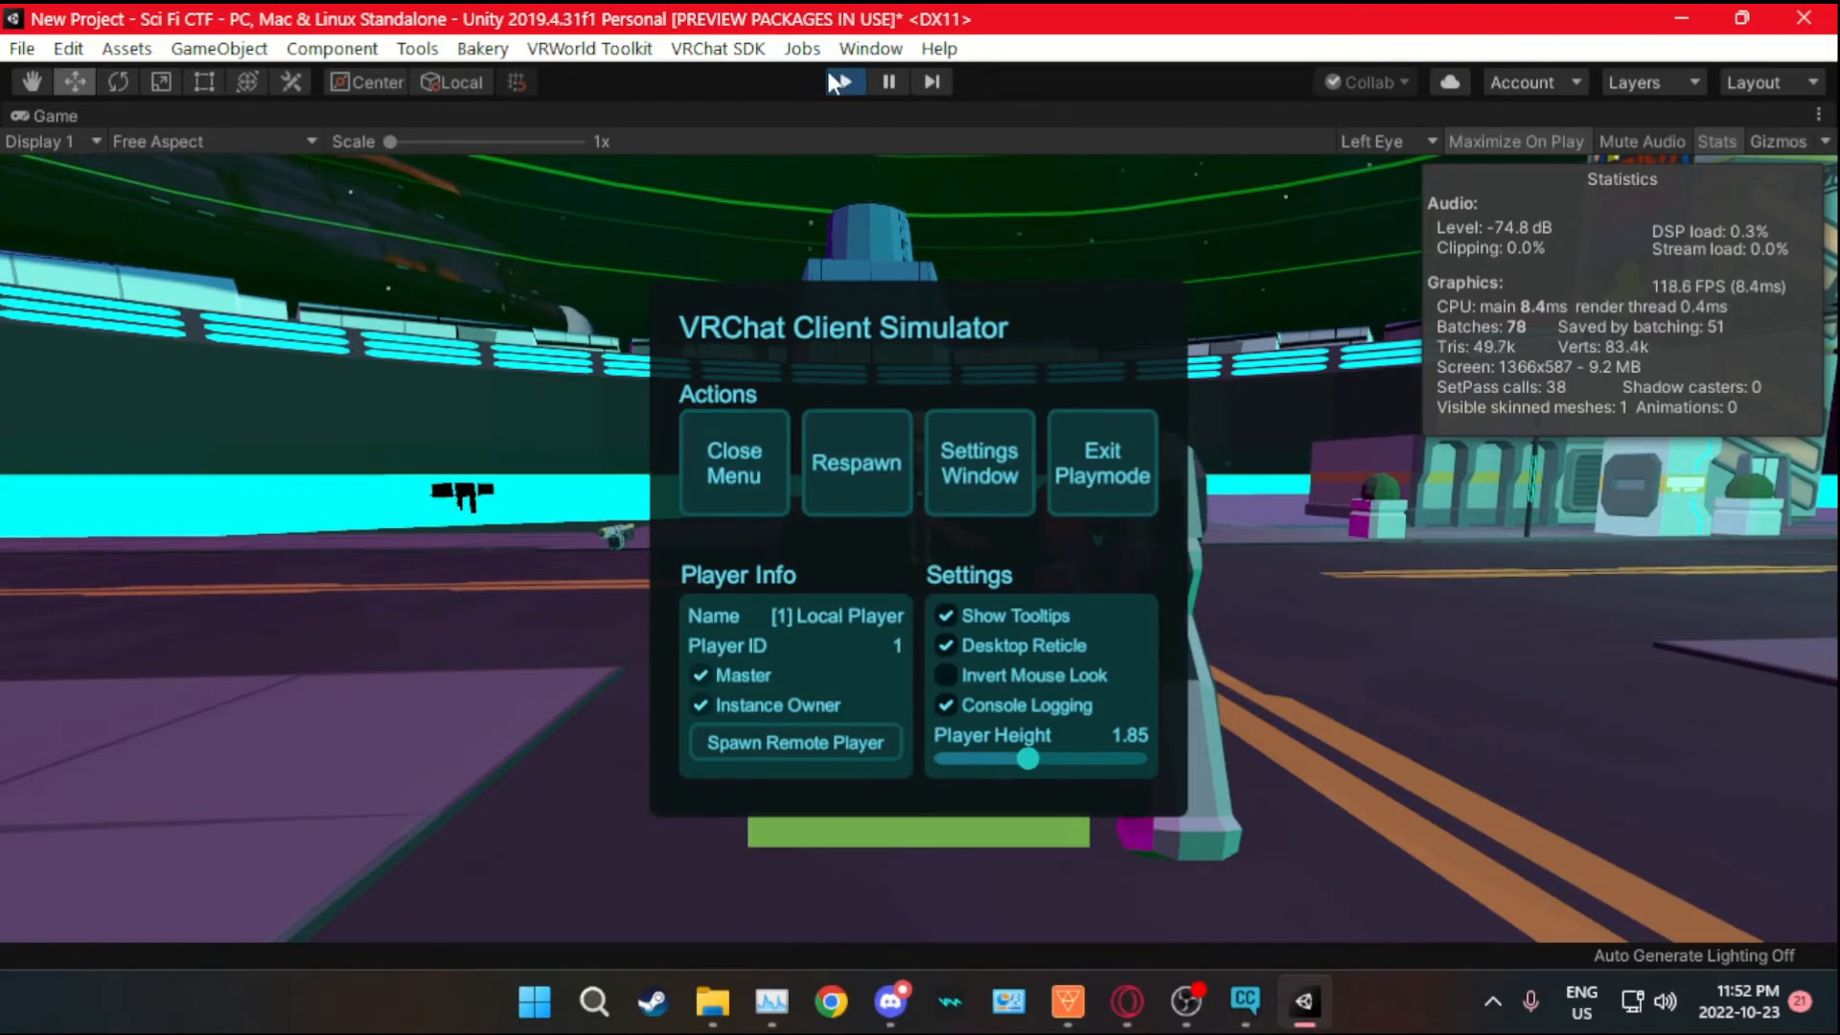